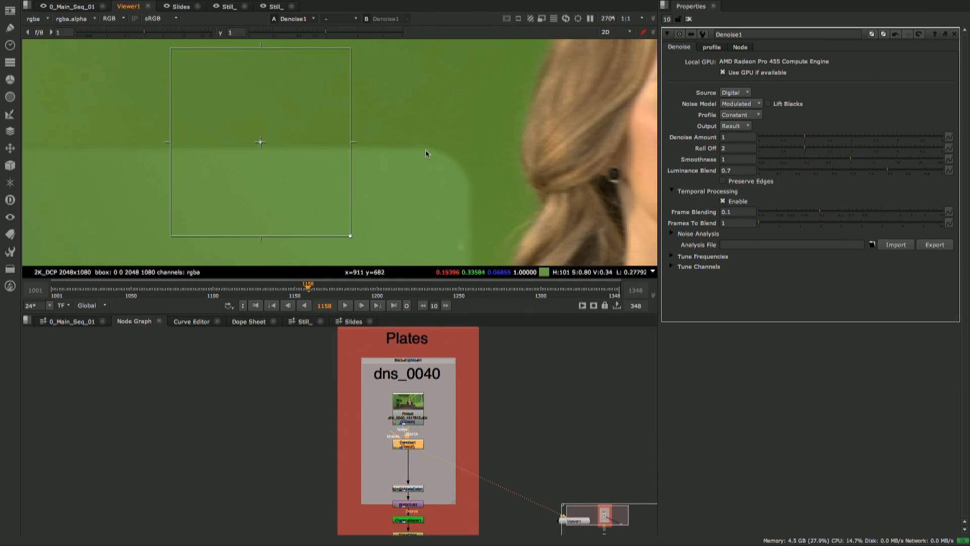
- Set the Denoise1 temporal processing to a Frame Blending of 1.55 and 3 Frames To Blend
{"action": "scroll", "coordinate": [427, 154], "scroll_direction": "down", "scroll_amount": 3}
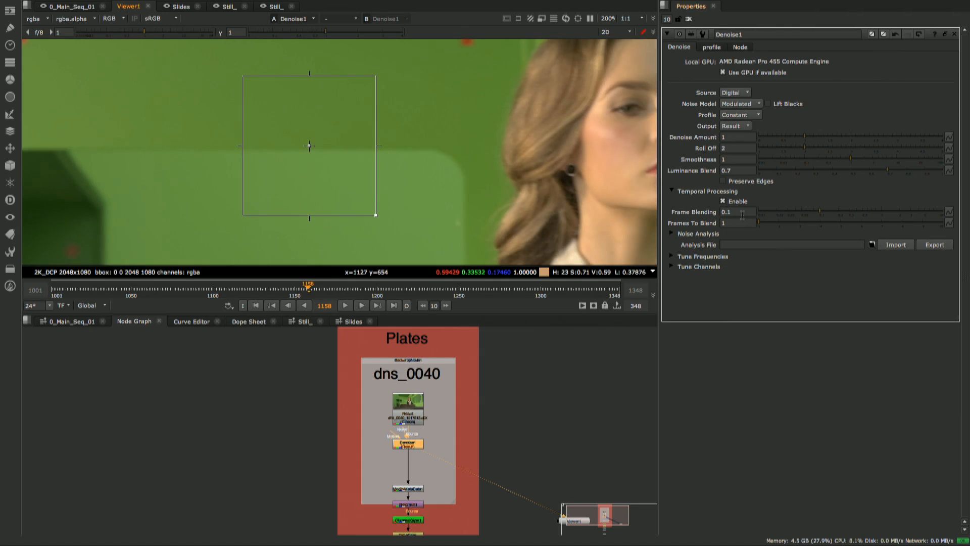
{"action": "left_click_drag", "start_coordinate": [822, 213], "coordinate": [895, 213]}
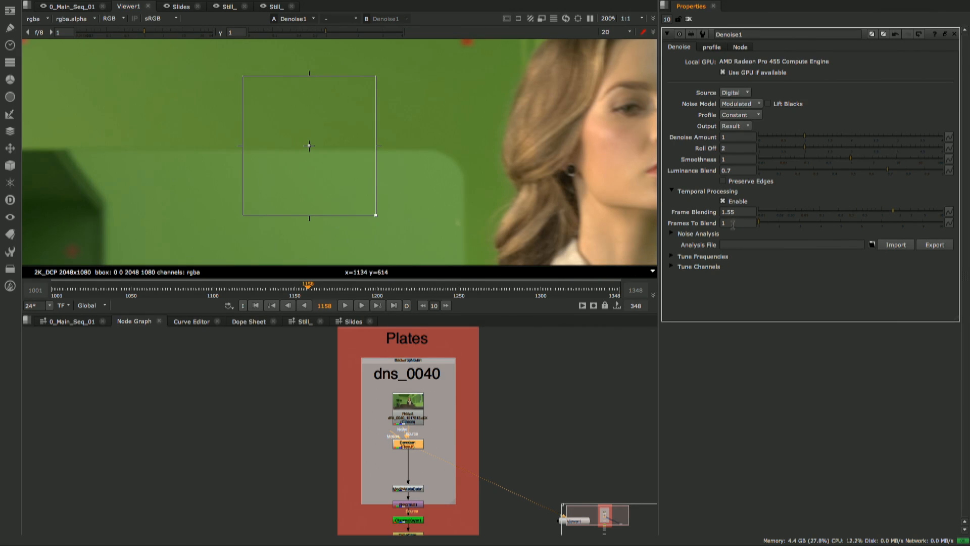
{"action": "left_click", "coordinate": [731, 223]}
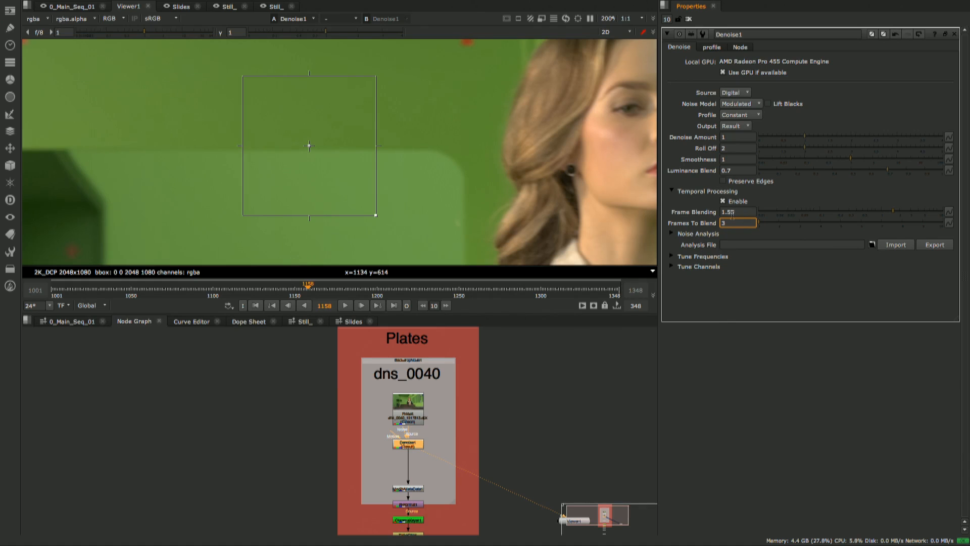
{"action": "key", "text": "Return"}
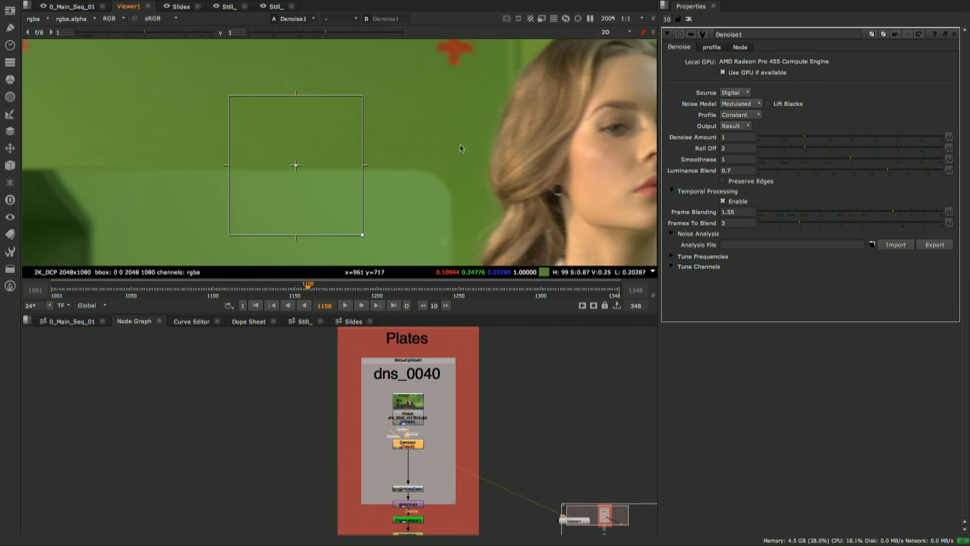
- Examine the denoised green screen up close around the rounded panel corner and the edge of the hair
{"action": "scroll", "coordinate": [460, 147], "scroll_direction": "up", "scroll_amount": 5}
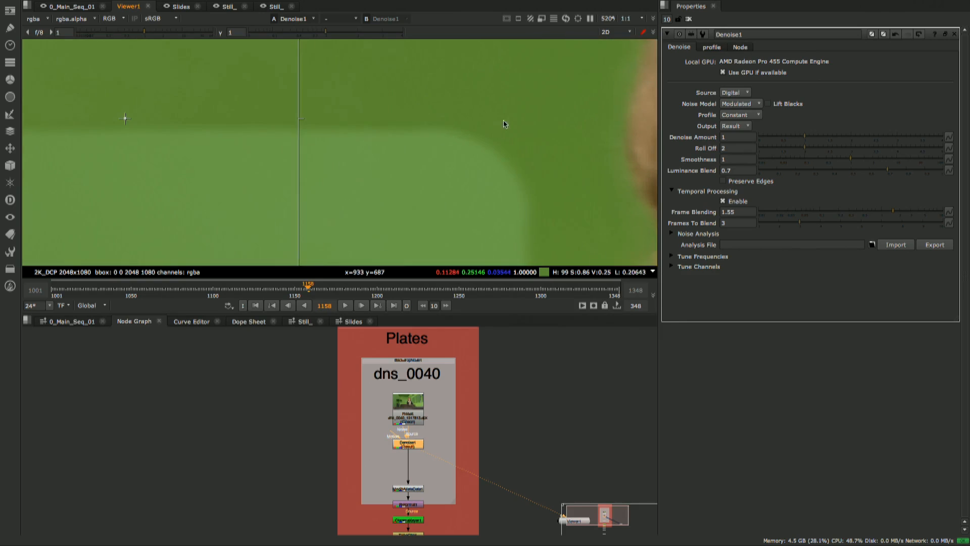
{"action": "middle_click_drag", "start_coordinate": [541, 91], "coordinate": [447, 147]}
{"action": "scroll", "coordinate": [487, 143], "scroll_direction": "up", "scroll_amount": 1}
{"action": "scroll", "coordinate": [478, 154], "scroll_direction": "up", "scroll_amount": 2}
{"action": "middle_click_drag", "start_coordinate": [529, 139], "coordinate": [459, 173]}
{"action": "scroll", "coordinate": [478, 155], "scroll_direction": "down", "scroll_amount": 4}
{"action": "scroll", "coordinate": [459, 158], "scroll_direction": "down", "scroll_amount": 3}
{"action": "scroll", "coordinate": [460, 164], "scroll_direction": "up", "scroll_amount": 3}
{"action": "scroll", "coordinate": [460, 174], "scroll_direction": "up", "scroll_amount": 2}
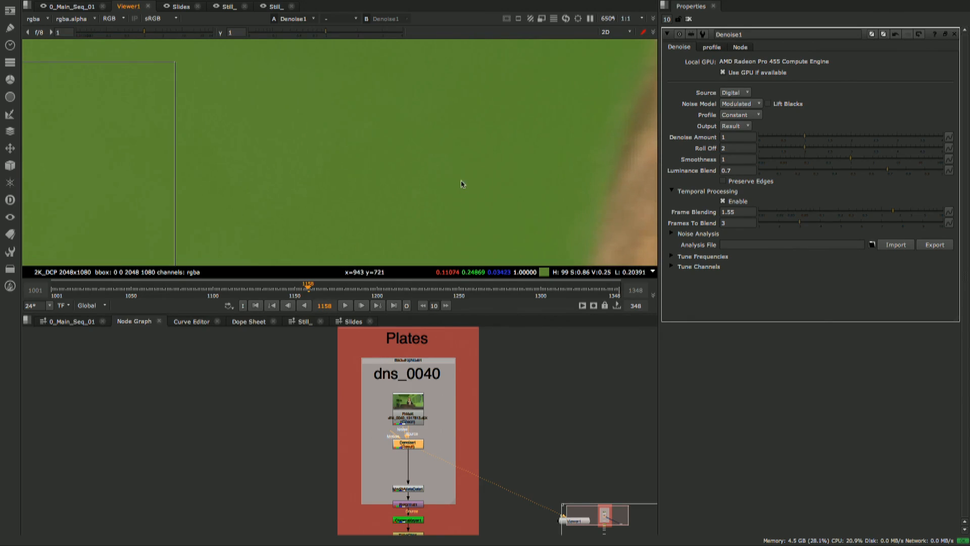
{"action": "middle_click_drag", "start_coordinate": [408, 233], "coordinate": [494, 131]}
{"action": "middle_click_drag", "start_coordinate": [481, 178], "coordinate": [447, 151]}
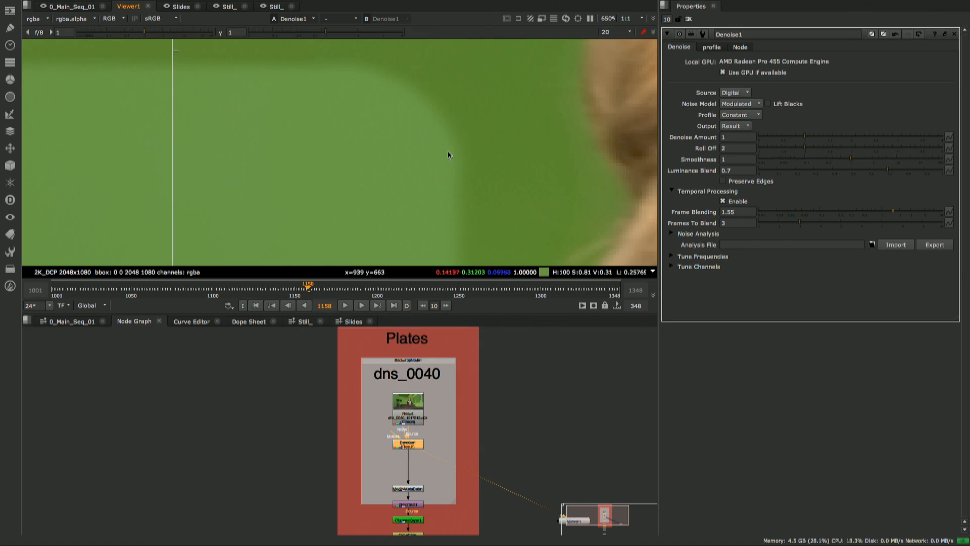
- Compare the plate with Denoise1 disabled and enabled in an enlarged viewer, checking the panel corner and hair
{"action": "left_click", "coordinate": [416, 443]}
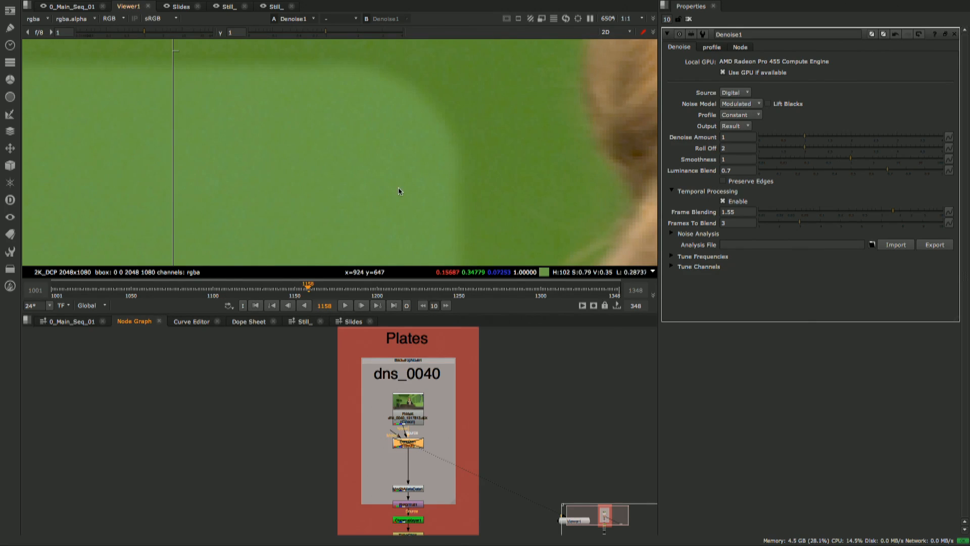
{"action": "key", "text": "space"}
{"action": "middle_click_drag", "start_coordinate": [431, 333], "coordinate": [452, 310]}
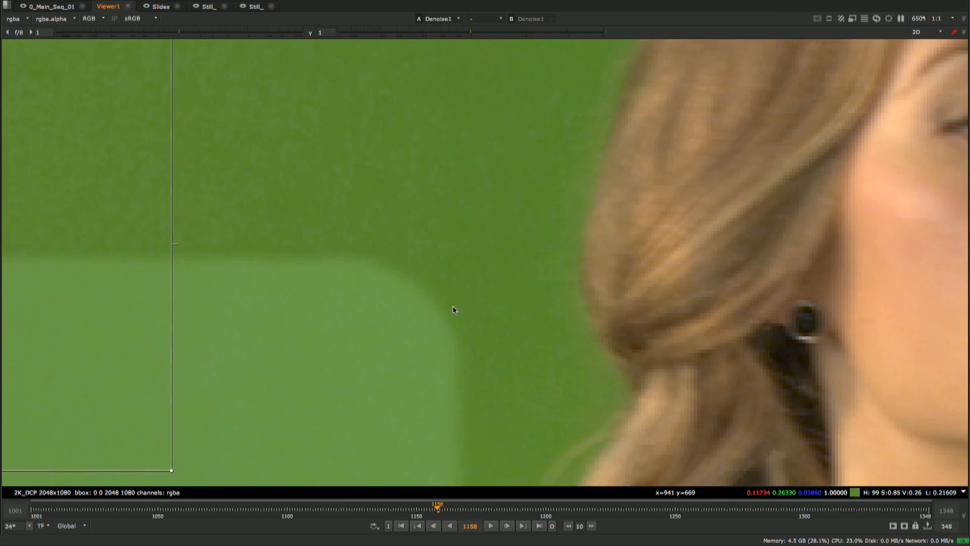
{"action": "scroll", "coordinate": [470, 293], "scroll_direction": "up", "scroll_amount": 3}
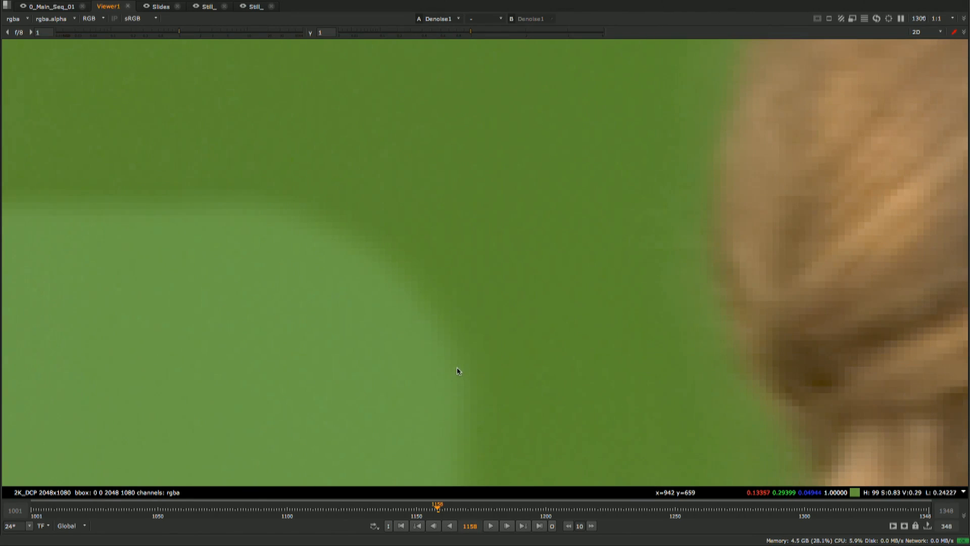
{"action": "scroll", "coordinate": [475, 295], "scroll_direction": "down", "scroll_amount": 2}
{"action": "scroll", "coordinate": [475, 298], "scroll_direction": "down", "scroll_amount": 3}
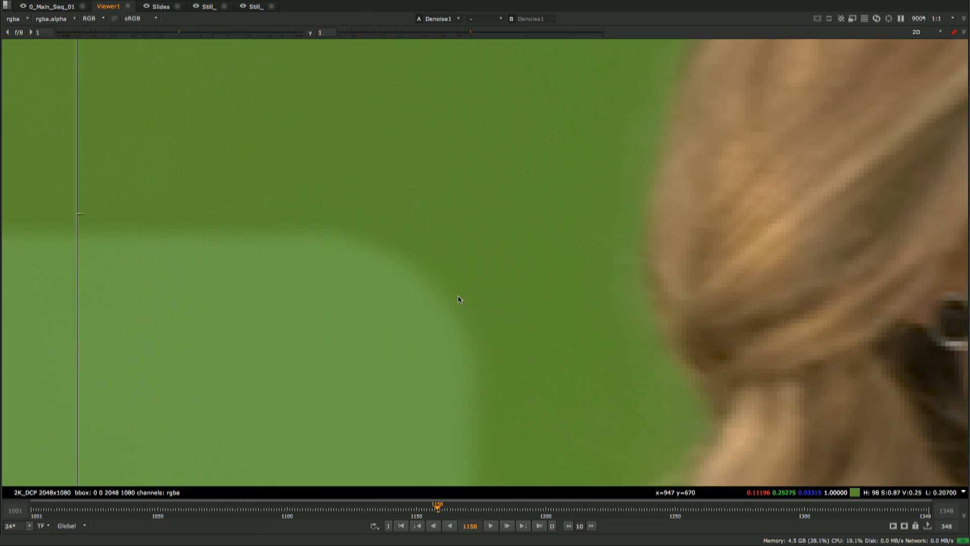
{"action": "key", "text": "space"}
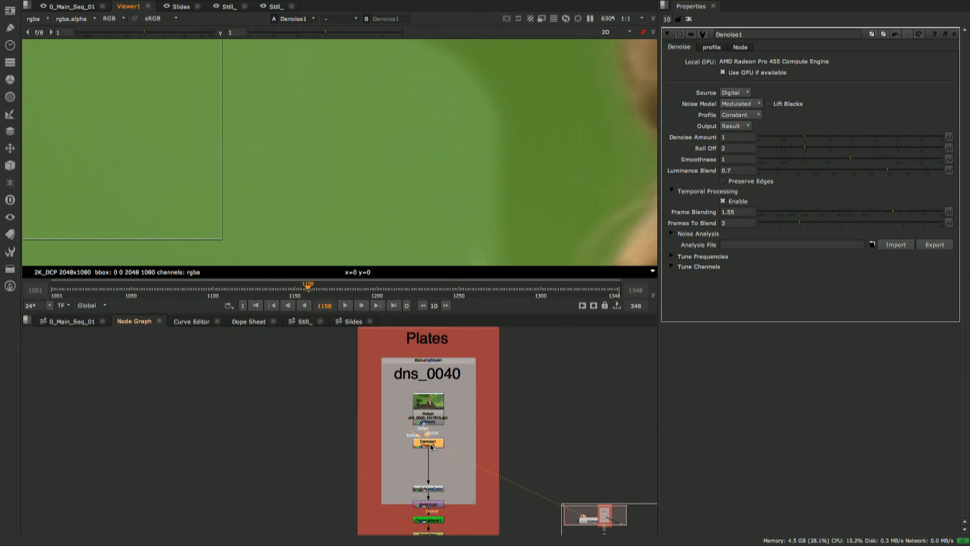
{"action": "left_click_drag", "start_coordinate": [431, 447], "coordinate": [433, 450]}
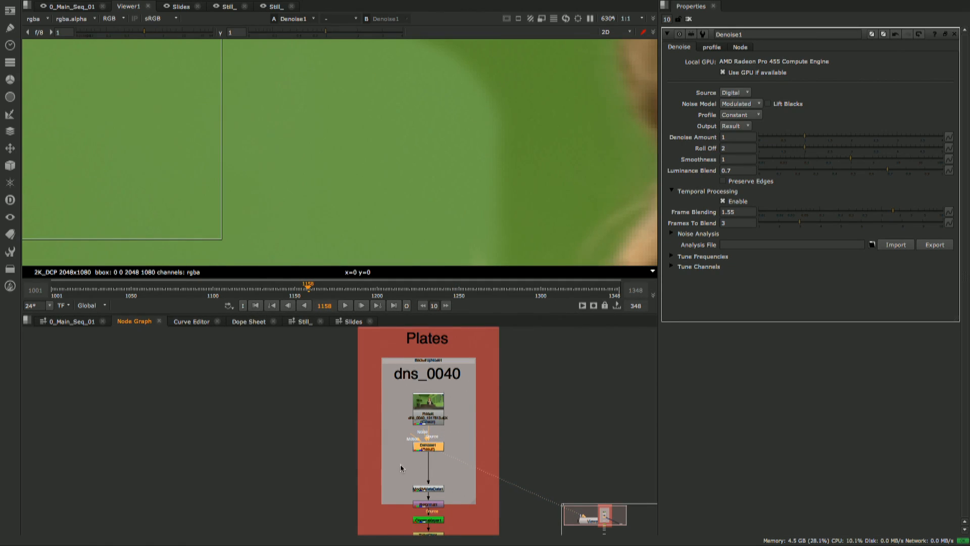
{"action": "middle_click_drag", "start_coordinate": [504, 136], "coordinate": [482, 159]}
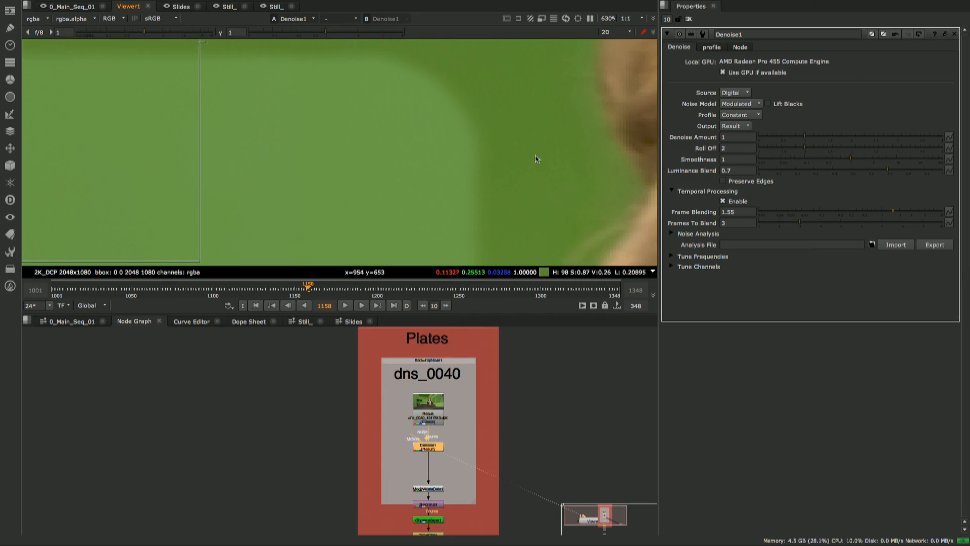
- Insert the saved 0_Denoise toolset from the MakeII collection beside the Denoise1 node
{"action": "scroll", "coordinate": [417, 457], "scroll_direction": "up", "scroll_amount": 6}
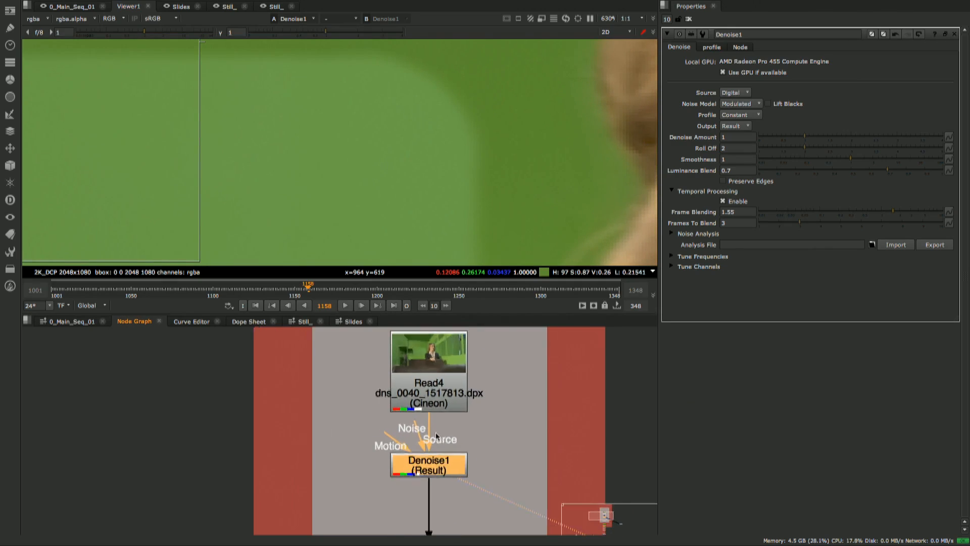
{"action": "left_click_drag", "start_coordinate": [356, 433], "coordinate": [260, 403]}
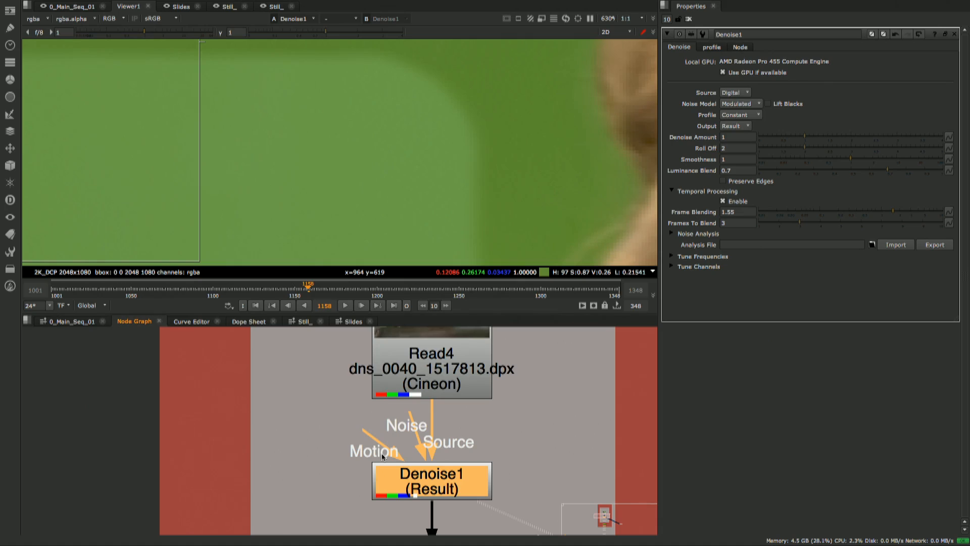
{"action": "scroll", "coordinate": [504, 416], "scroll_direction": "down", "scroll_amount": 5}
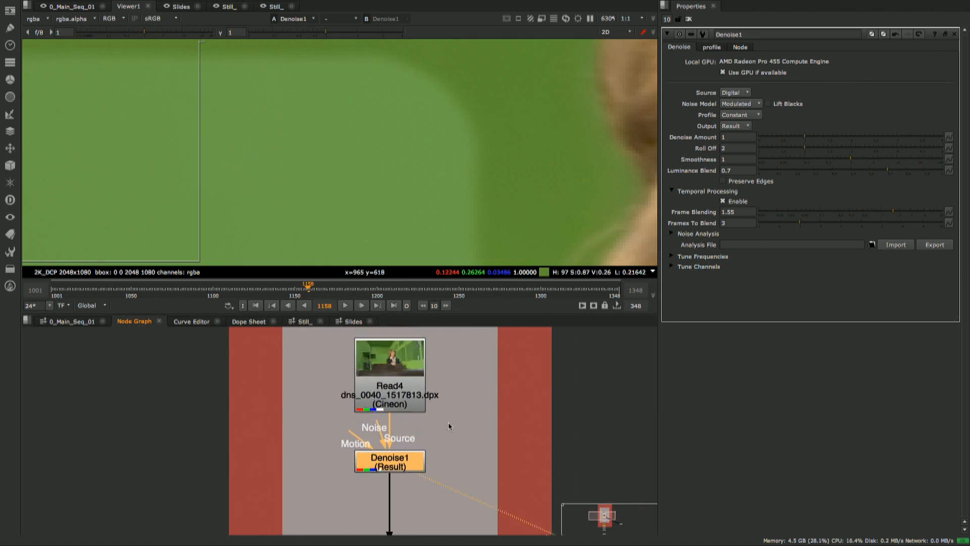
{"action": "middle_click_drag", "start_coordinate": [469, 434], "coordinate": [444, 441]}
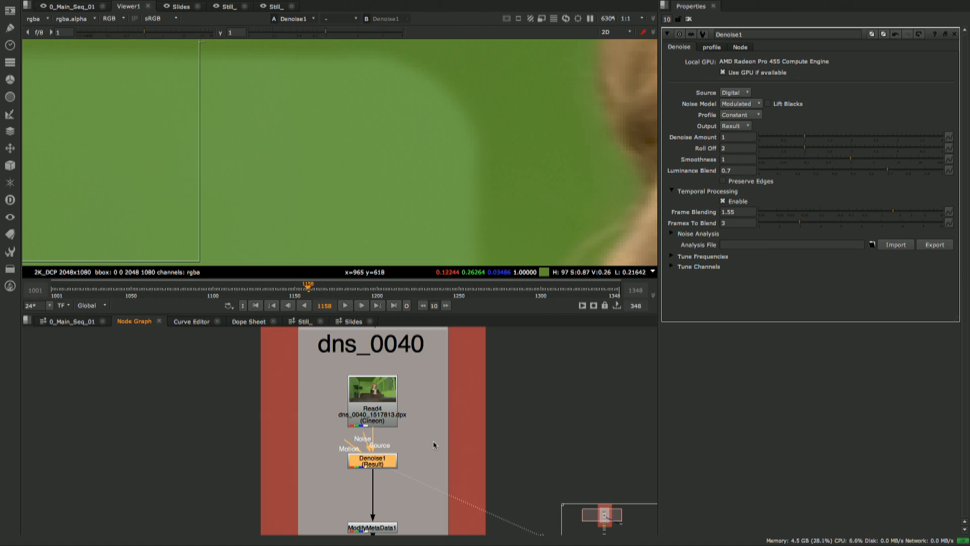
{"action": "right_click", "coordinate": [446, 429]}
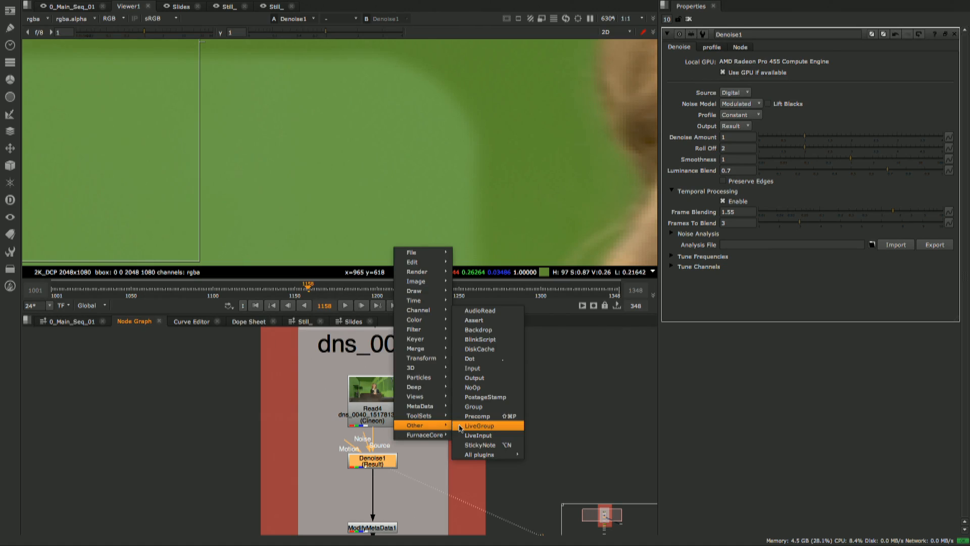
{"action": "mouse_move", "coordinate": [430, 415]}
{"action": "mouse_move", "coordinate": [470, 448]}
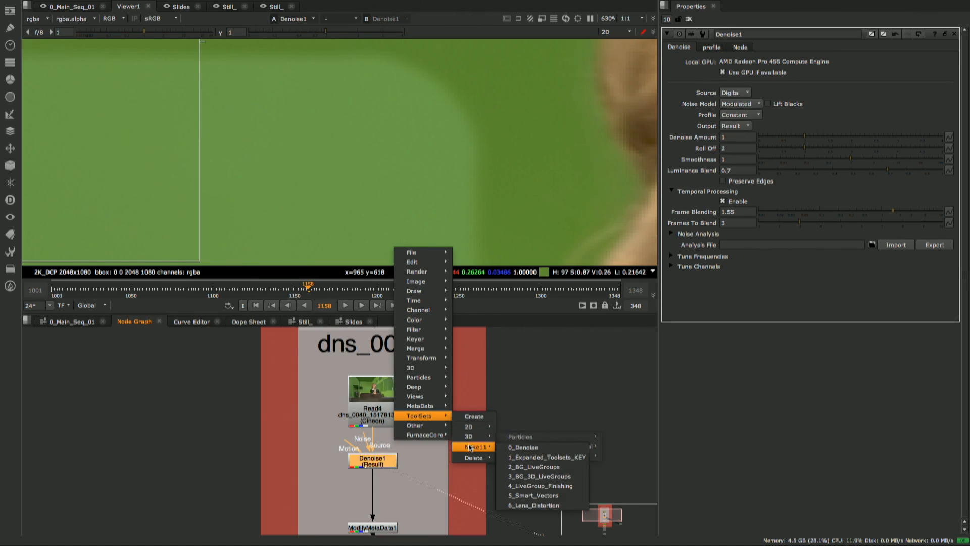
{"action": "left_click", "coordinate": [526, 448]}
- Reconnect the downstream pipe from the inserted vectors Read node to Denoise1 and place the Read node closer to it
{"action": "scroll", "coordinate": [447, 449], "scroll_direction": "up", "scroll_amount": 3}
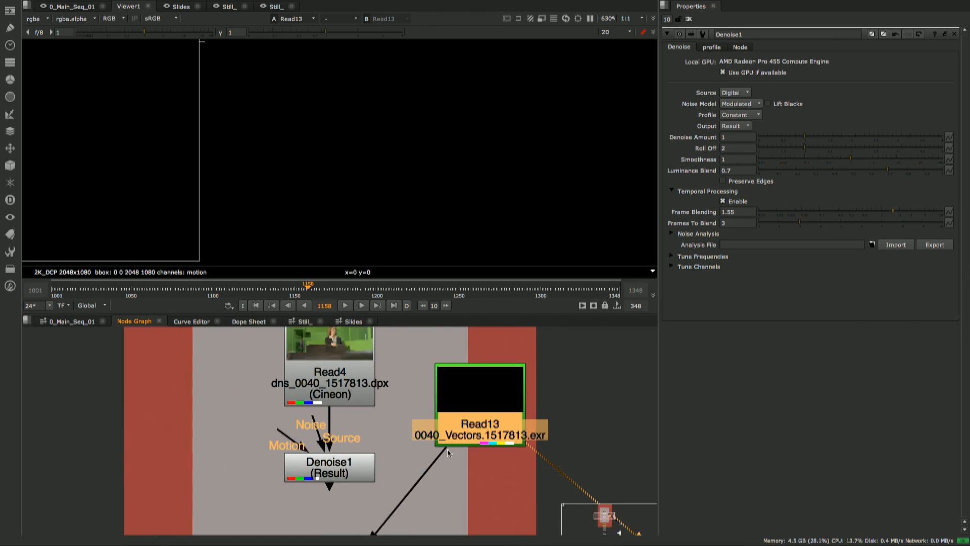
{"action": "left_click_drag", "start_coordinate": [447, 450], "coordinate": [333, 466]}
{"action": "left_click_drag", "start_coordinate": [476, 410], "coordinate": [463, 401]}
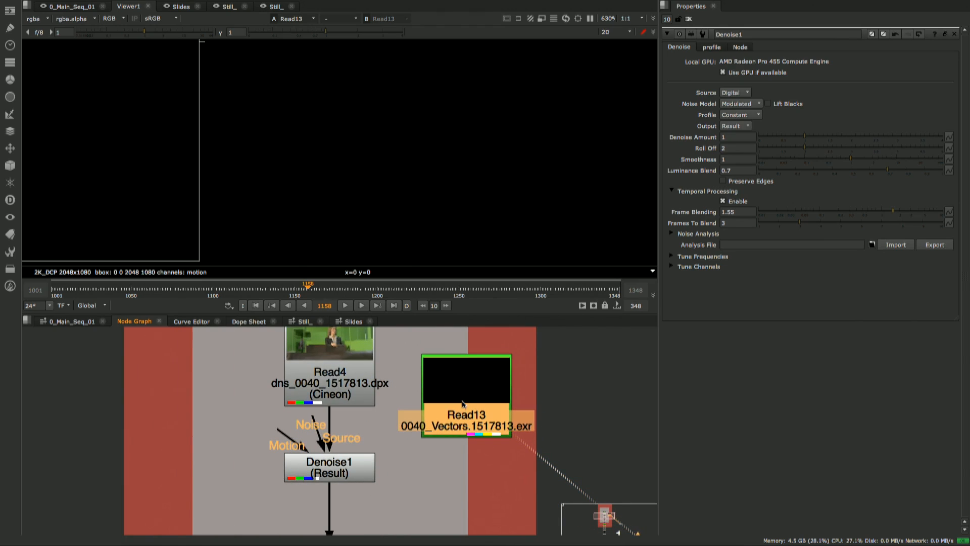
- Display the motion layer of the vectors Read node and view the whole frame
{"action": "left_click", "coordinate": [46, 19]}
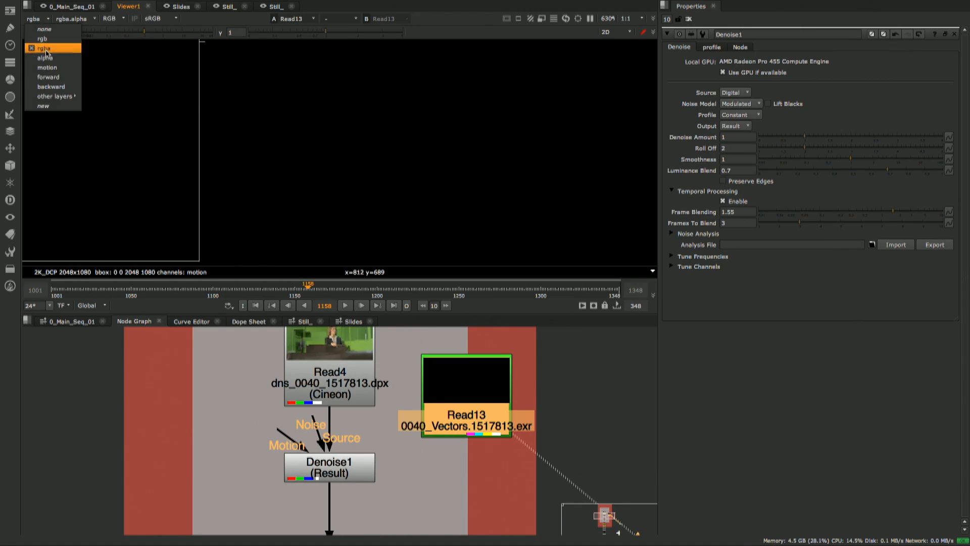
{"action": "left_click", "coordinate": [48, 70]}
{"action": "scroll", "coordinate": [395, 154], "scroll_direction": "down", "scroll_amount": 10}
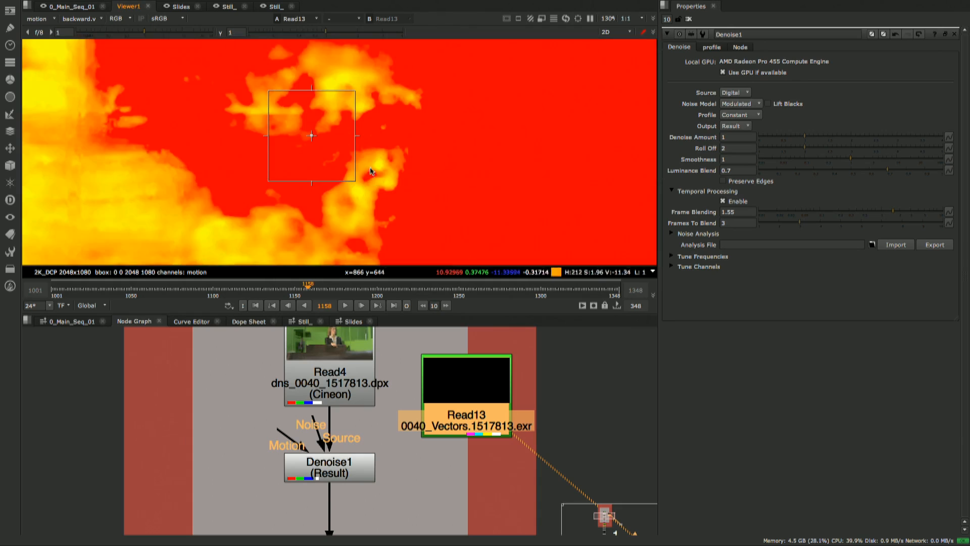
{"action": "scroll", "coordinate": [411, 178], "scroll_direction": "down", "scroll_amount": 2}
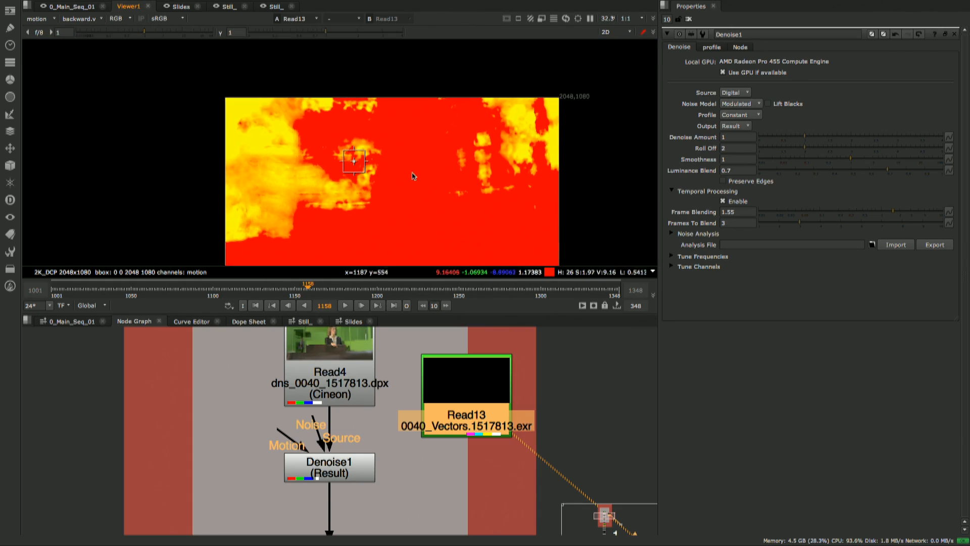
{"action": "scroll", "coordinate": [422, 152], "scroll_direction": "up", "scroll_amount": 3}
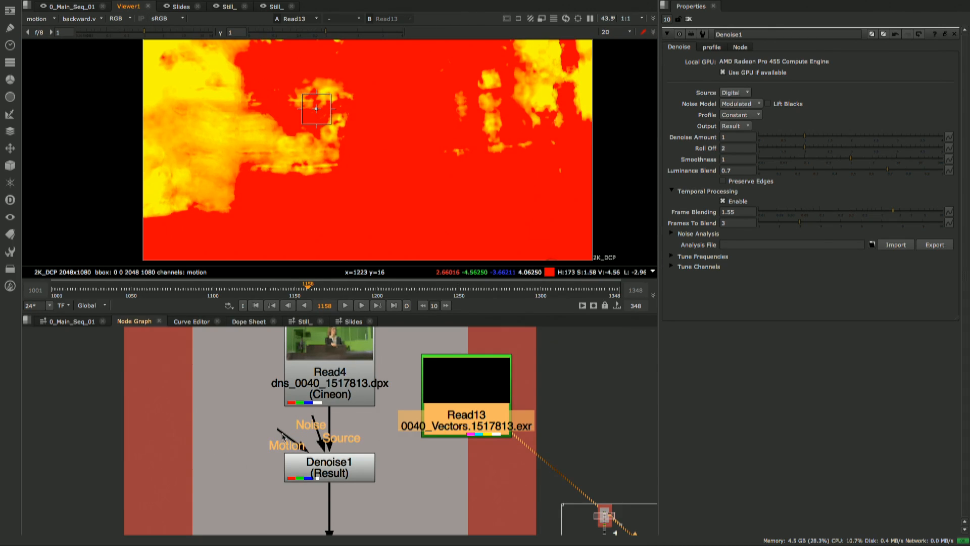
- Connect the Motion input of Denoise1 to the vectors Read node and view the Denoise1 result in the rgba layer
{"action": "left_click_drag", "start_coordinate": [282, 436], "coordinate": [429, 422]}
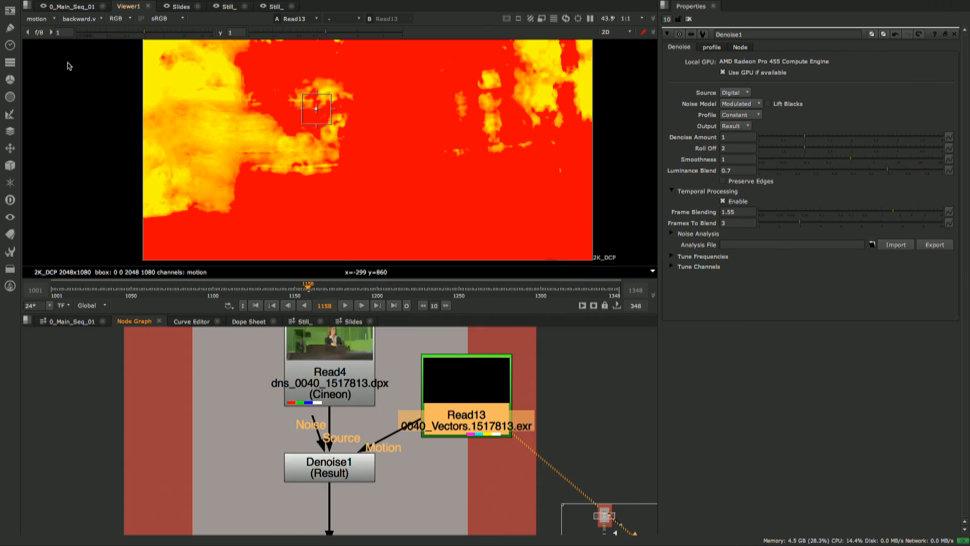
{"action": "left_click", "coordinate": [44, 19]}
{"action": "left_click", "coordinate": [49, 50]}
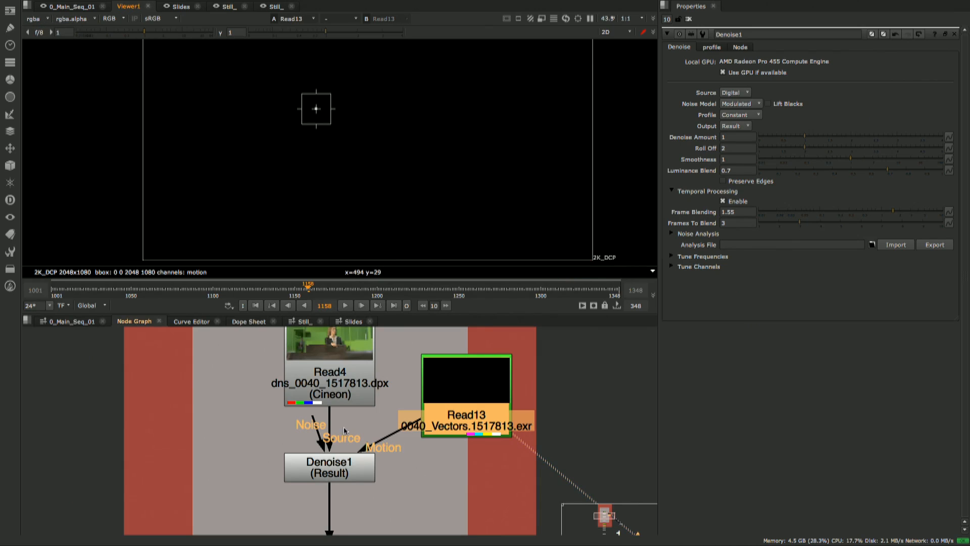
{"action": "left_click", "coordinate": [345, 466]}
{"action": "key", "text": "1"}
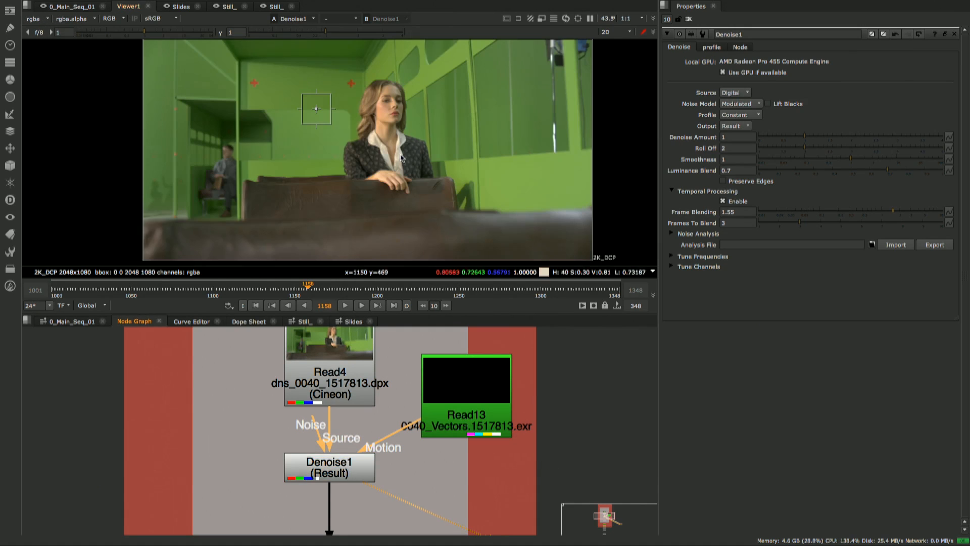
- Move the vectors Read node farther away from Denoise1 to tidy the node layout
{"action": "scroll", "coordinate": [401, 192], "scroll_direction": "up", "scroll_amount": 6}
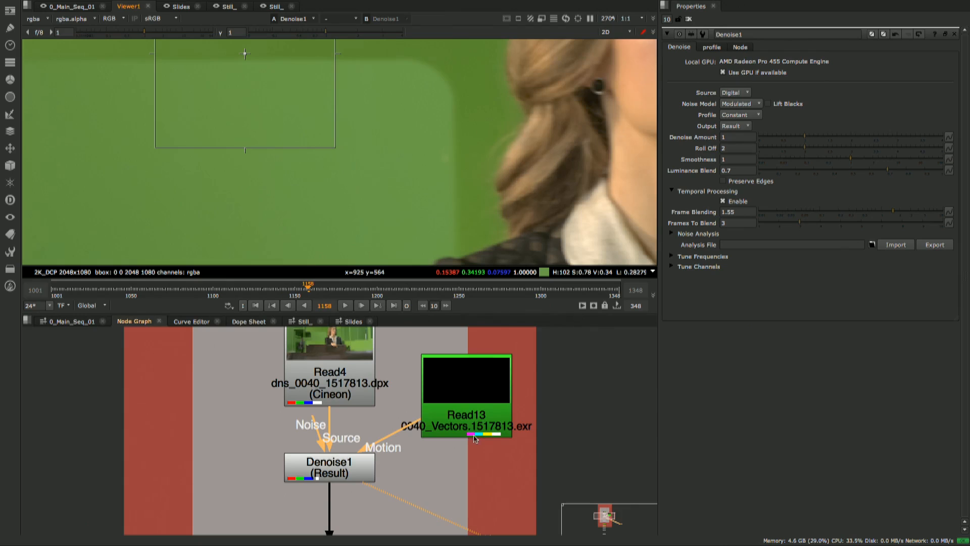
{"action": "left_click_drag", "start_coordinate": [449, 429], "coordinate": [496, 408]}
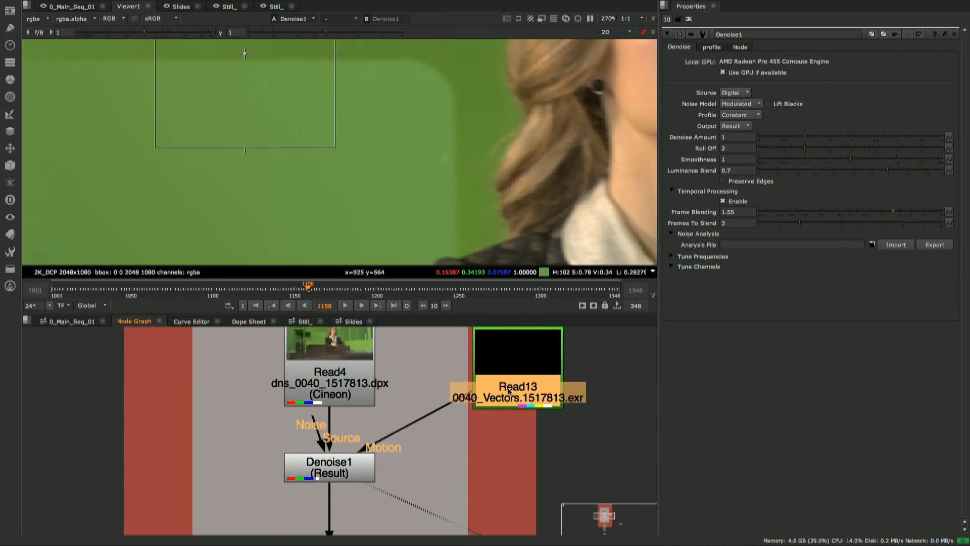
{"action": "scroll", "coordinate": [498, 394], "scroll_direction": "down", "scroll_amount": 3}
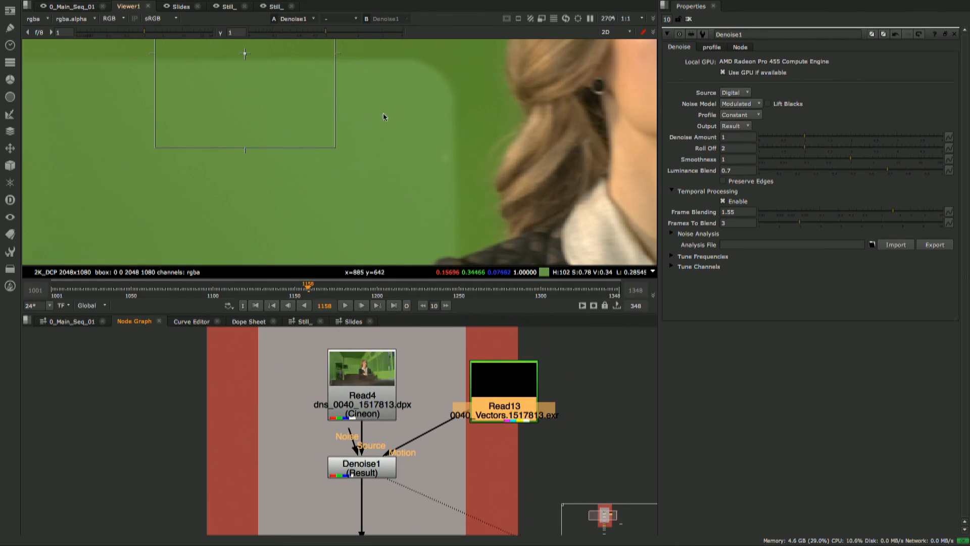
- Enable Lift Blacks for the Denoise1 noise model and check the woman's face and hair
{"action": "scroll", "coordinate": [397, 112], "scroll_direction": "down", "scroll_amount": 2}
{"action": "scroll", "coordinate": [390, 161], "scroll_direction": "up", "scroll_amount": 1}
{"action": "middle_click_drag", "start_coordinate": [416, 86], "coordinate": [386, 167]}
{"action": "scroll", "coordinate": [386, 167], "scroll_direction": "up", "scroll_amount": 2}
{"action": "scroll", "coordinate": [386, 167], "scroll_direction": "down", "scroll_amount": 1}
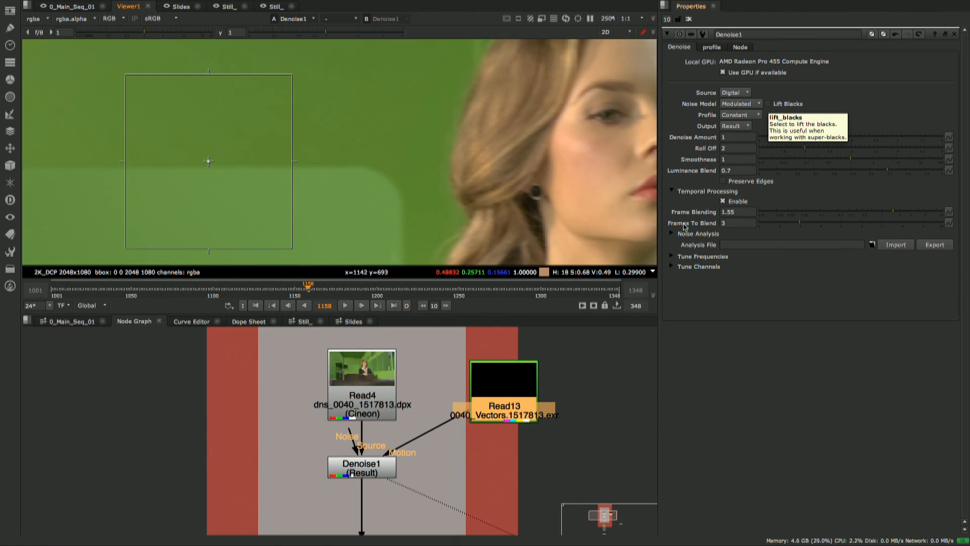
{"action": "left_click", "coordinate": [769, 104]}
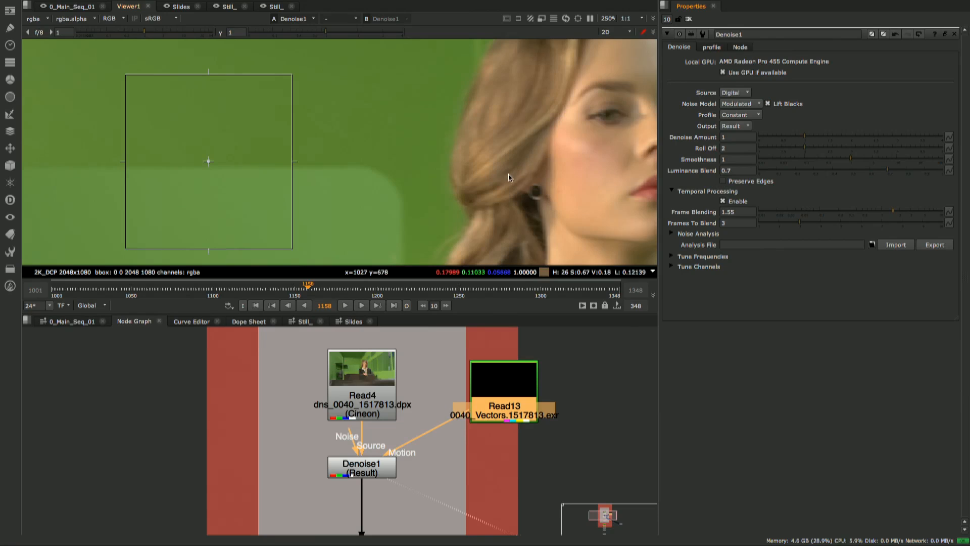
{"action": "middle_click_drag", "start_coordinate": [509, 174], "coordinate": [481, 154]}
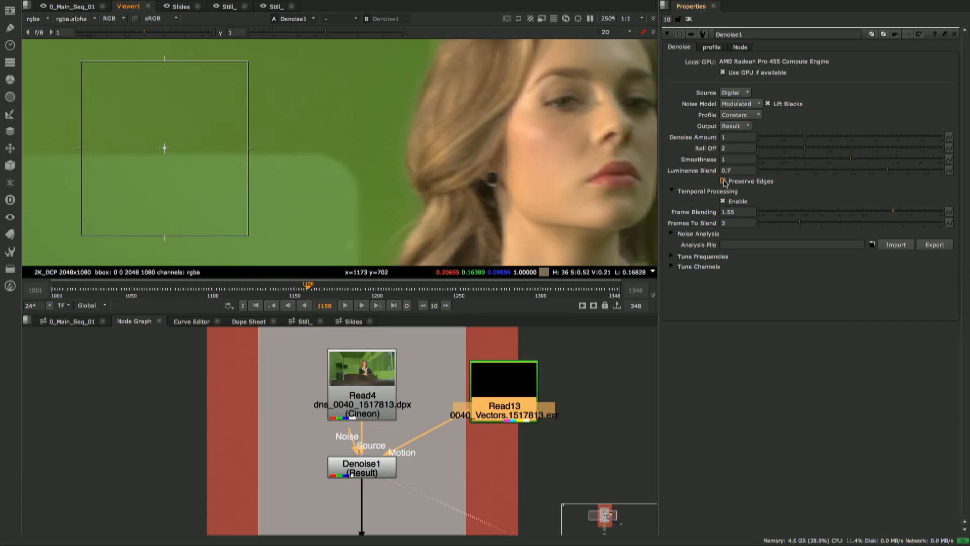
- Enable Preserve Edges on Denoise1 and examine the woman's face and the edge of her hair
{"action": "scroll", "coordinate": [485, 156], "scroll_direction": "up", "scroll_amount": 4}
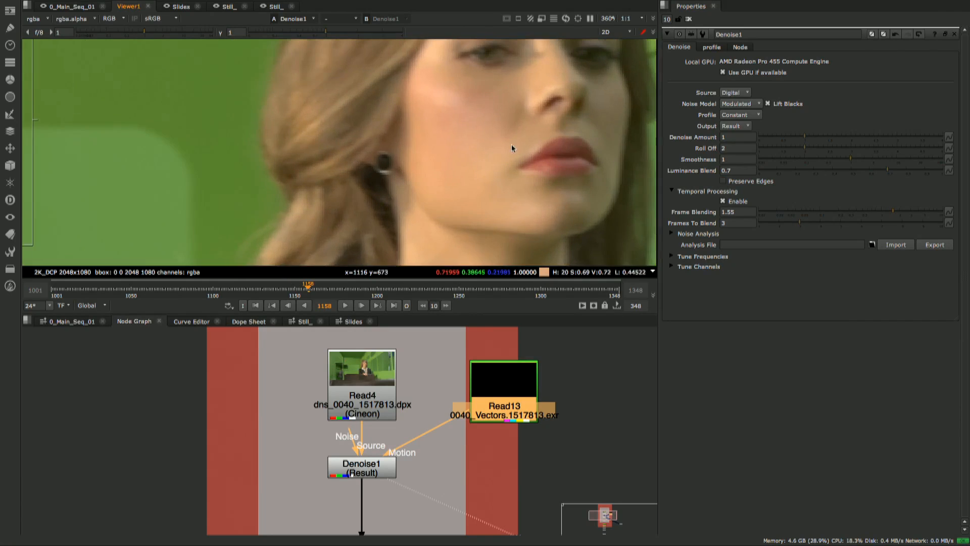
{"action": "middle_click_drag", "start_coordinate": [551, 101], "coordinate": [464, 153]}
{"action": "scroll", "coordinate": [493, 149], "scroll_direction": "up", "scroll_amount": 1}
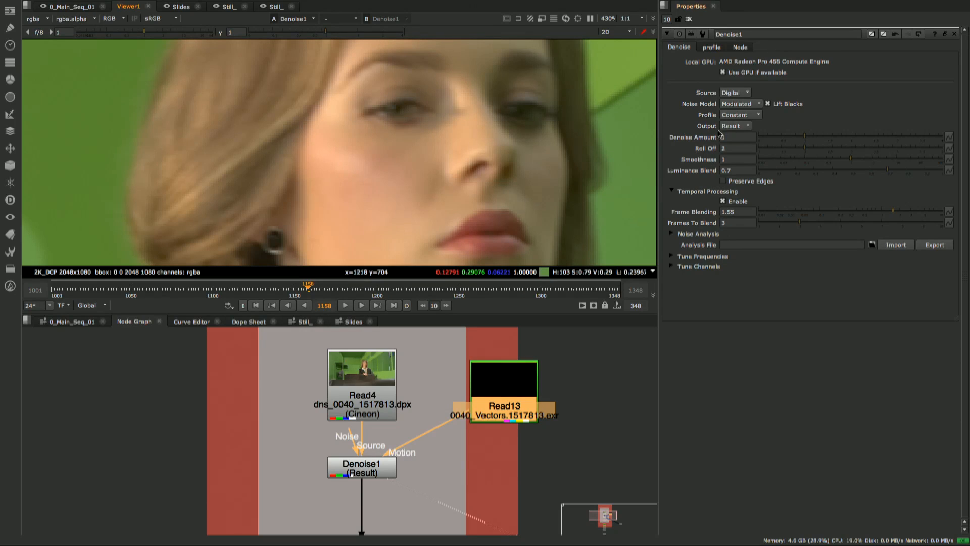
{"action": "left_click", "coordinate": [723, 181]}
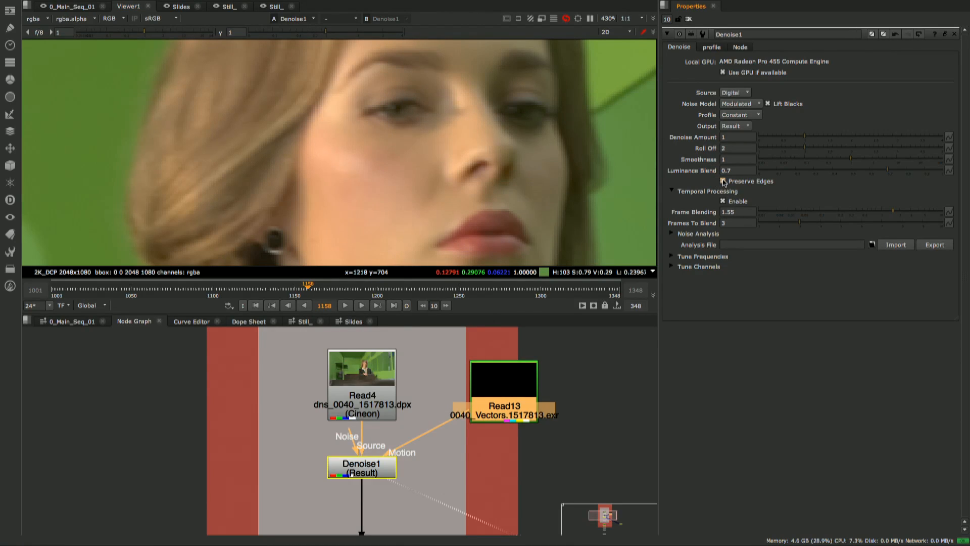
{"action": "middle_click_drag", "start_coordinate": [311, 101], "coordinate": [402, 156]}
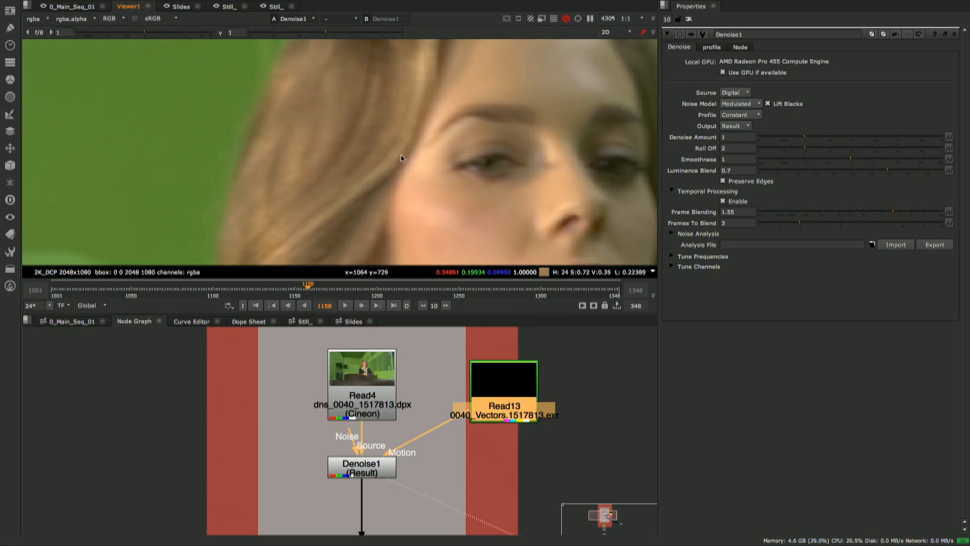
{"action": "middle_click_drag", "start_coordinate": [317, 131], "coordinate": [388, 160]}
{"action": "middle_click_drag", "start_coordinate": [321, 165], "coordinate": [357, 162]}
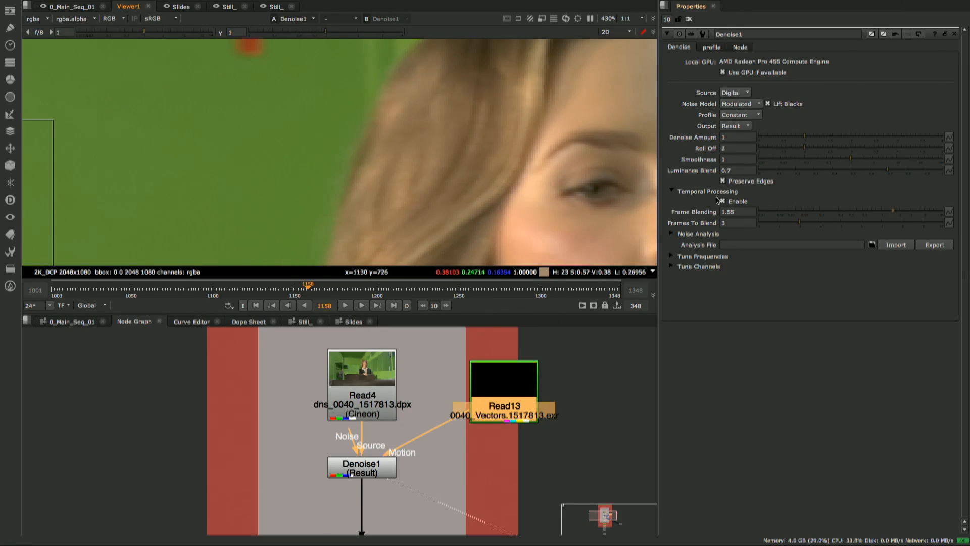
- Toggle Preserve Edges off and on for Denoise1 to compare its effect along the woman's hair against the green screen
{"action": "left_click", "coordinate": [723, 181]}
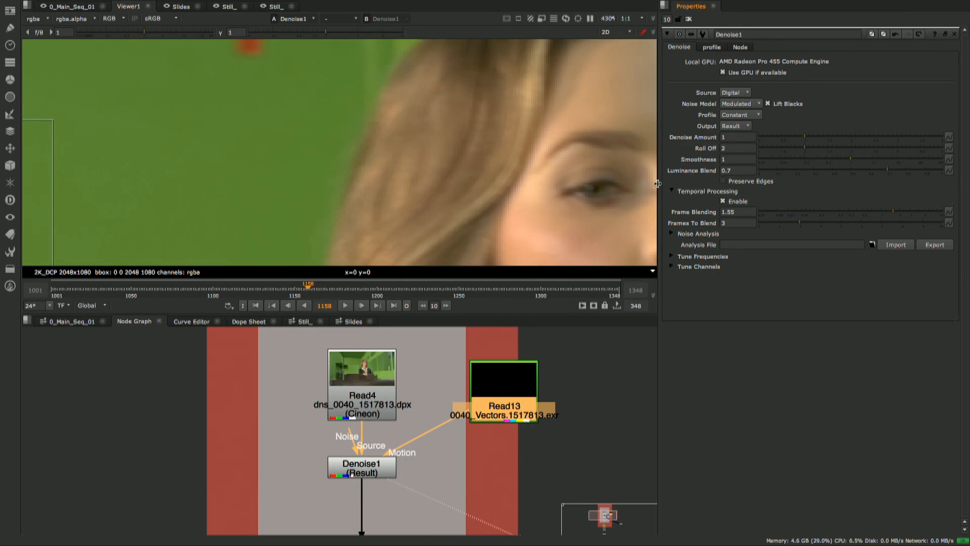
{"action": "scroll", "coordinate": [420, 144], "scroll_direction": "up", "scroll_amount": 6}
{"action": "middle_click_drag", "start_coordinate": [362, 182], "coordinate": [450, 69]}
{"action": "scroll", "coordinate": [425, 167], "scroll_direction": "down", "scroll_amount": 3}
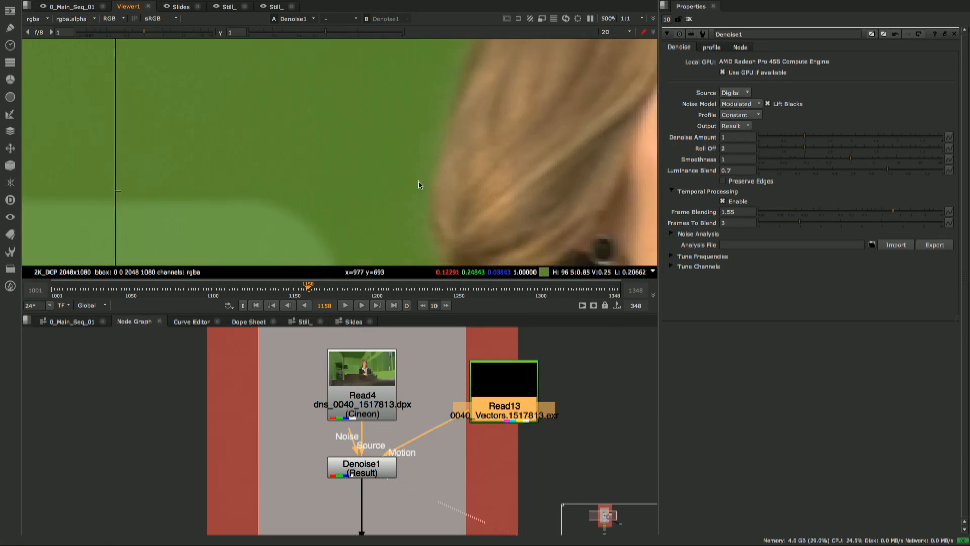
{"action": "middle_click_drag", "start_coordinate": [418, 180], "coordinate": [442, 146]}
{"action": "left_click", "coordinate": [723, 181]}
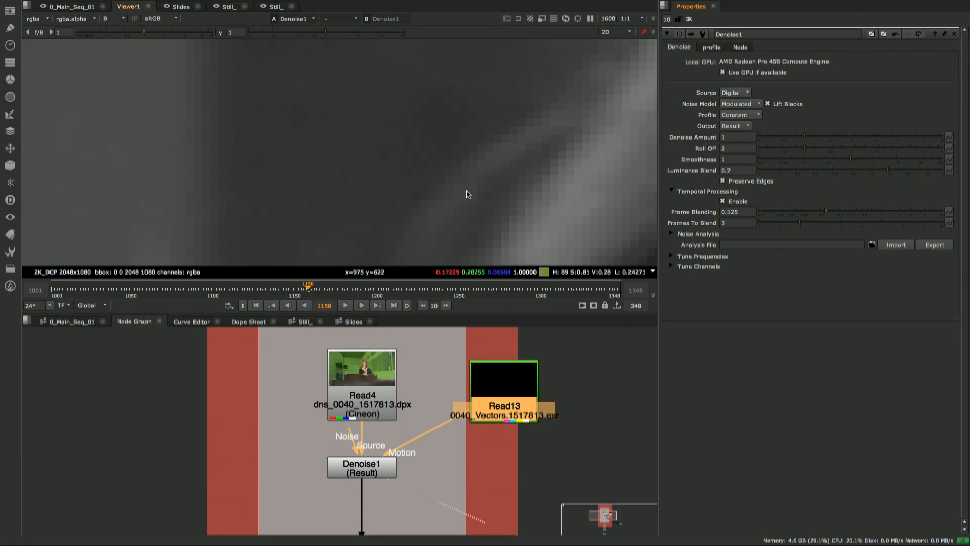
{"action": "left_click", "coordinate": [723, 181]}
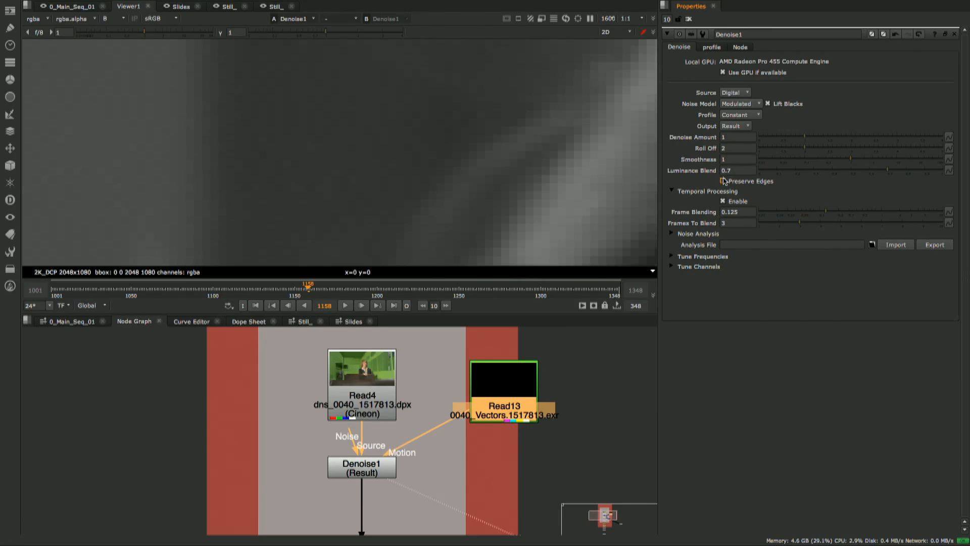
{"action": "key", "text": "g"}
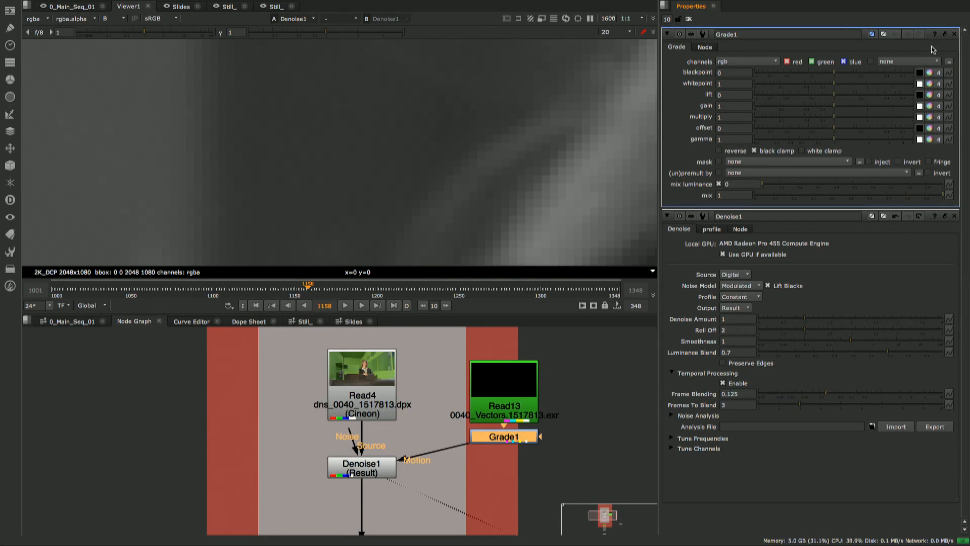
{"action": "left_click", "coordinate": [954, 34]}
{"action": "key", "text": "Delete"}
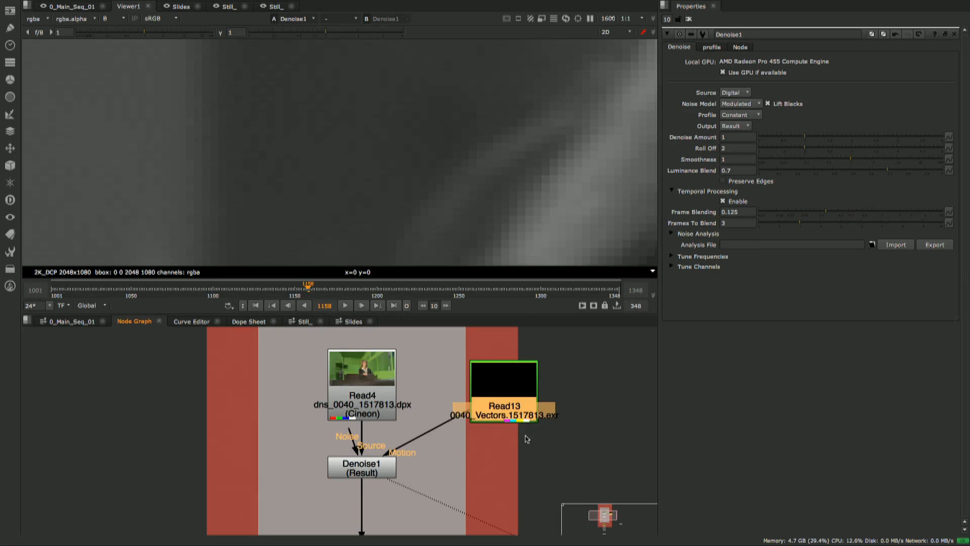
{"action": "left_click", "coordinate": [381, 471]}
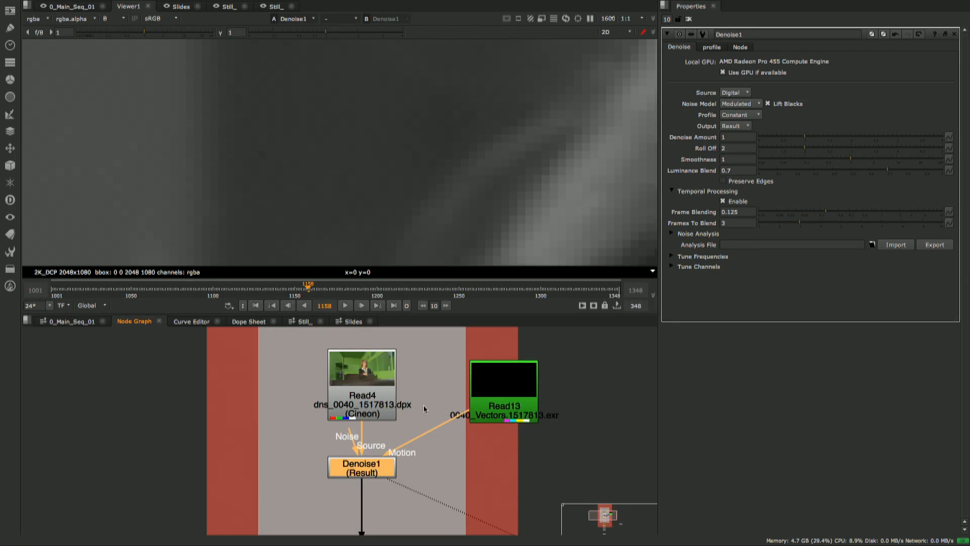
- Enable Preserve Edges on Denoise1, return from the blue channel to full RGB and view the whole frame
{"action": "left_click", "coordinate": [722, 181]}
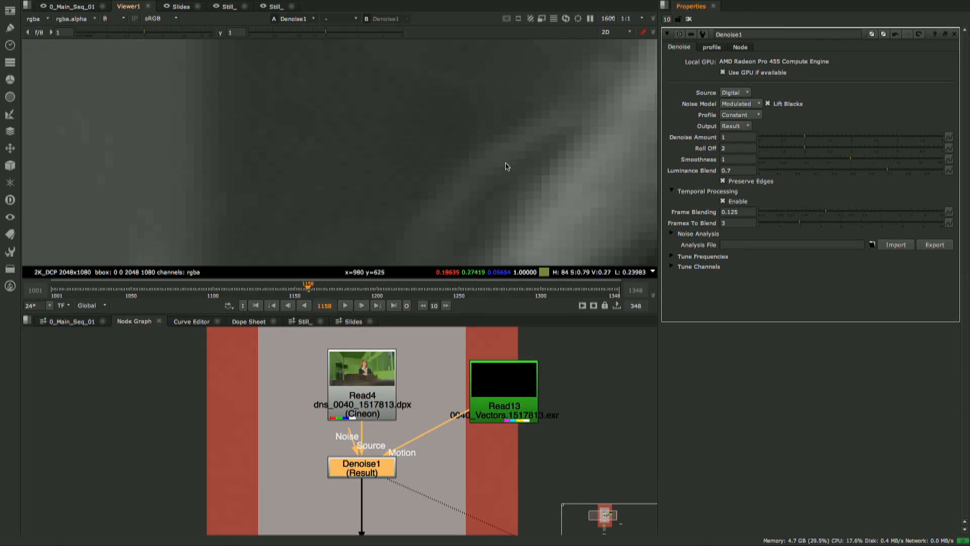
{"action": "key", "text": "b"}
{"action": "scroll", "coordinate": [514, 173], "scroll_direction": "down", "scroll_amount": 10}
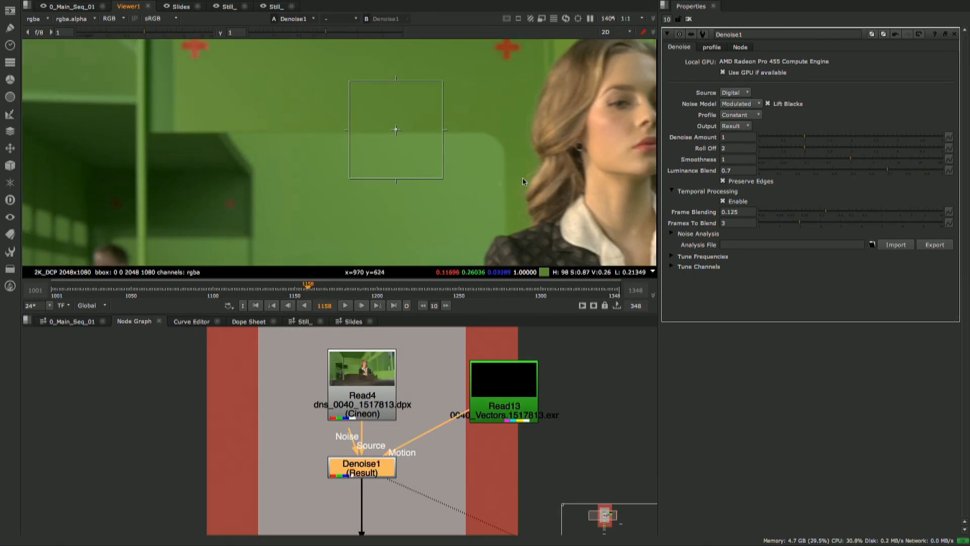
{"action": "scroll", "coordinate": [522, 178], "scroll_direction": "down", "scroll_amount": 5}
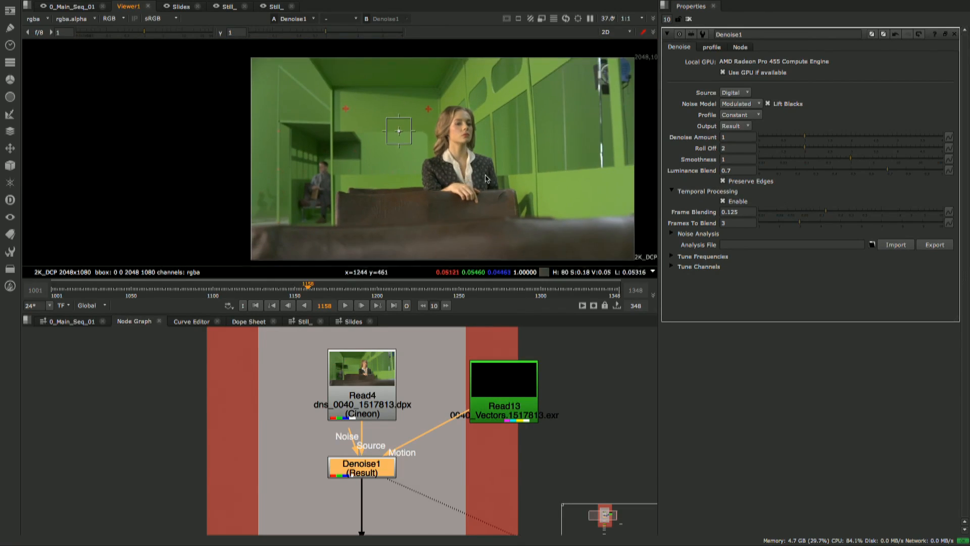
{"action": "middle_click_drag", "start_coordinate": [485, 175], "coordinate": [414, 171]}
{"action": "scroll", "coordinate": [413, 171], "scroll_direction": "down", "scroll_amount": 1}
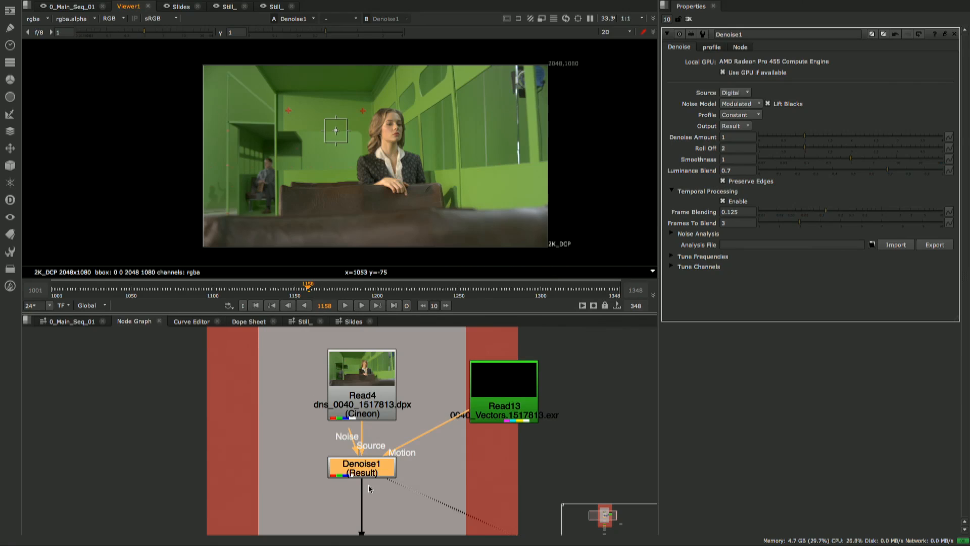
- Set Denoise1's Frame Blending to 0.028 and Frames To Blend to 2
{"action": "left_click", "coordinate": [368, 471]}
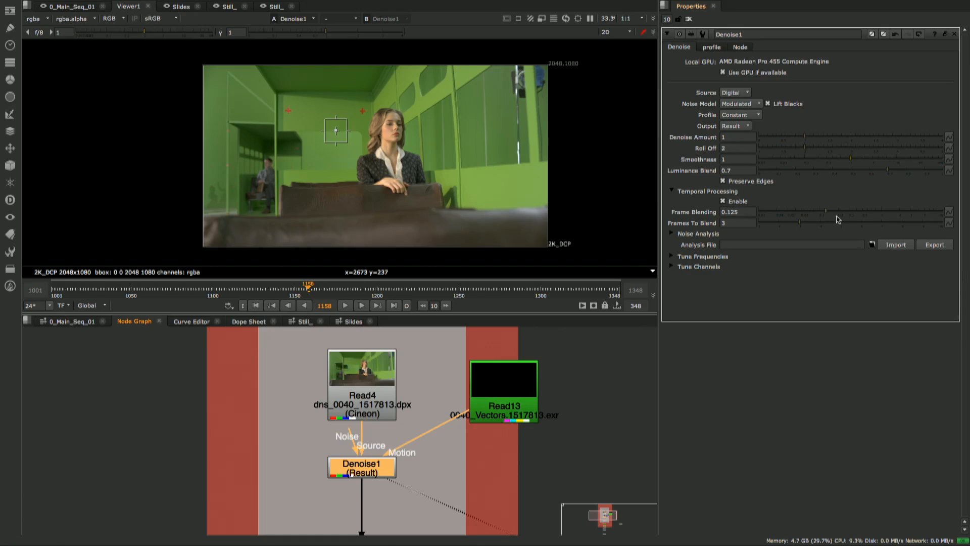
{"action": "left_click_drag", "start_coordinate": [826, 213], "coordinate": [808, 214]}
{"action": "left_click_drag", "start_coordinate": [792, 216], "coordinate": [780, 225]}
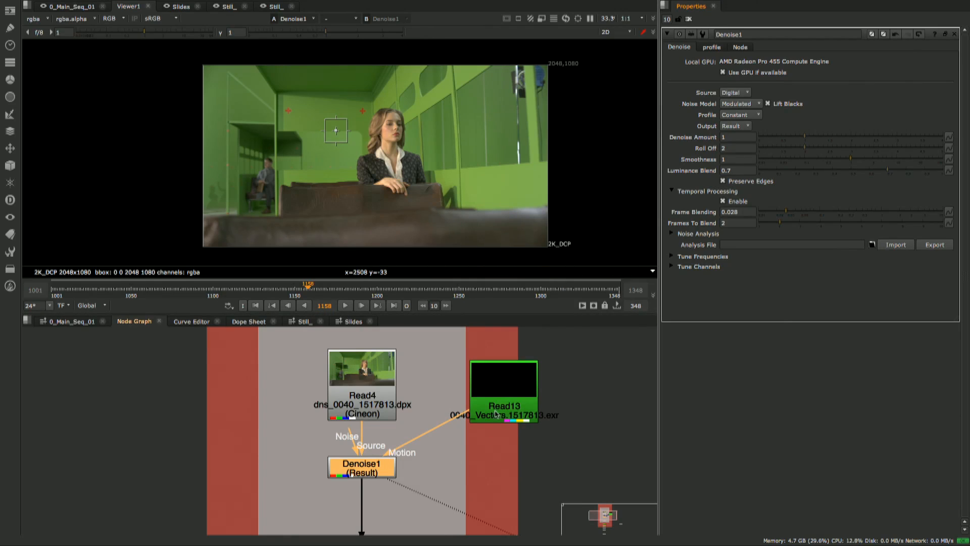
- Route the Motion connection through a dot placed below the vectors Read node, level with Denoise1
{"action": "left_click_drag", "start_coordinate": [500, 398], "coordinate": [496, 407]}
{"action": "left_click_drag", "start_coordinate": [426, 437], "coordinate": [499, 467], "text": "ctrl"}
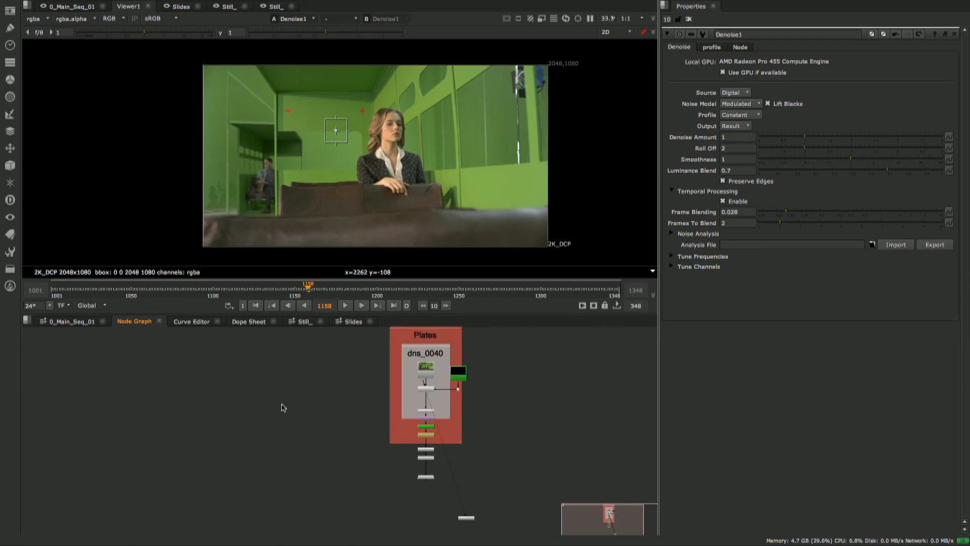
{"action": "left_click", "coordinate": [11, 251]}
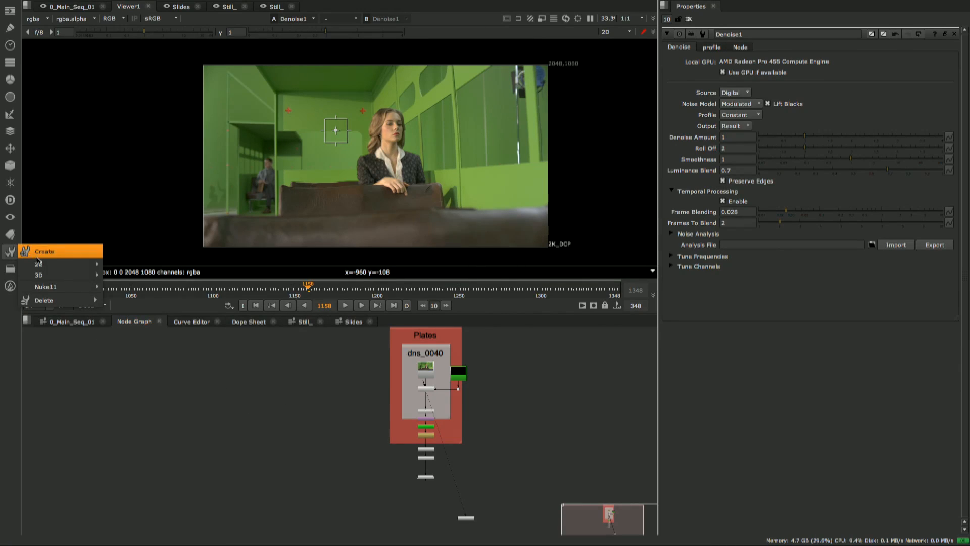
{"action": "mouse_move", "coordinate": [38, 267]}
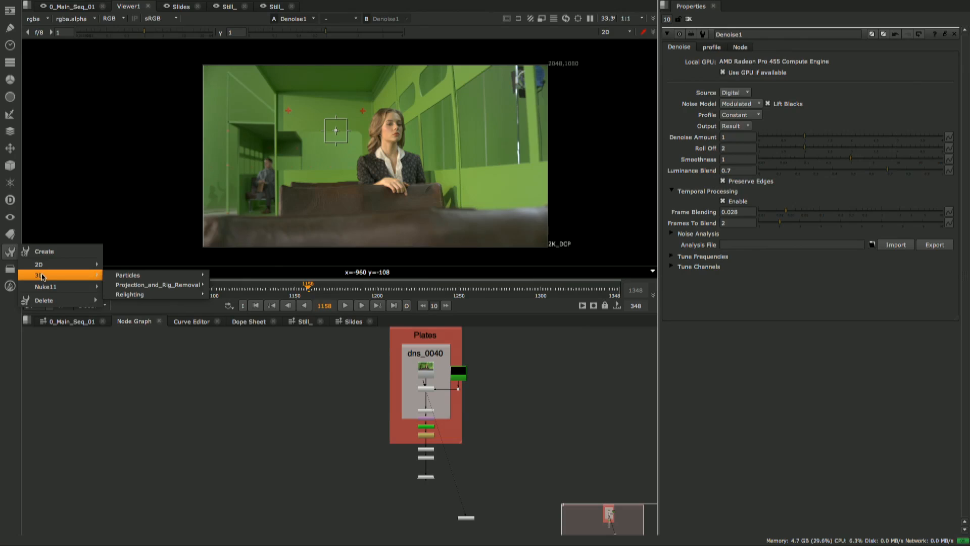
{"action": "mouse_move", "coordinate": [125, 267]}
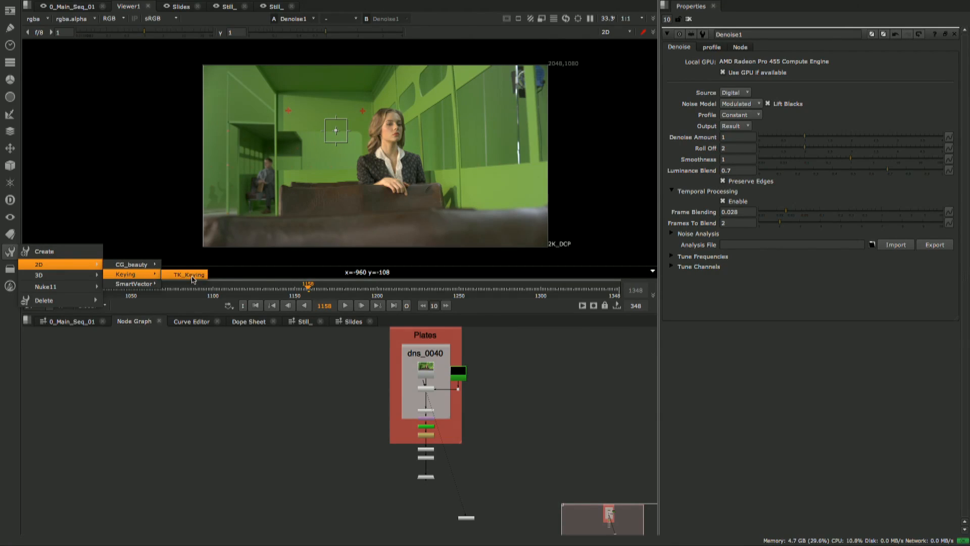
{"action": "left_click", "coordinate": [381, 411]}
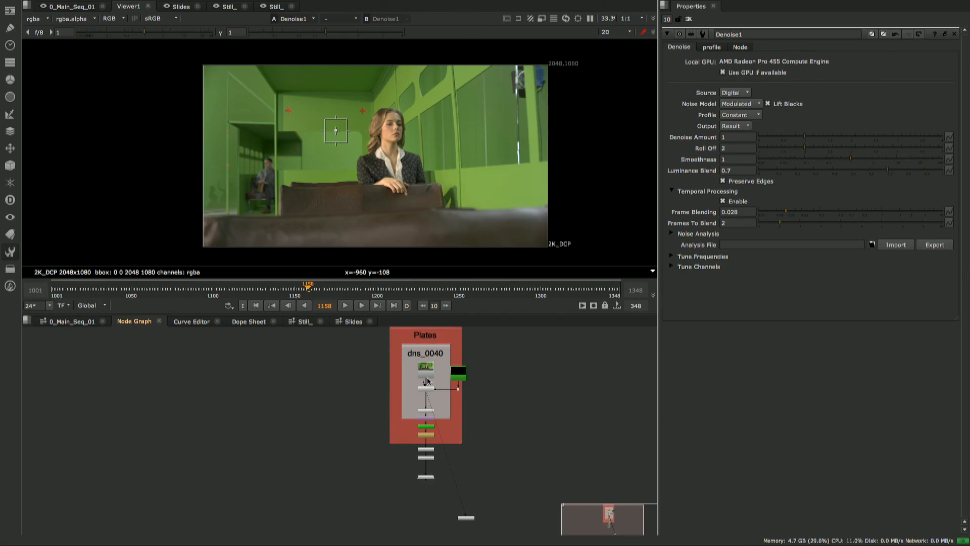
- Insert the TK_Keying toolset into the empty area of the node graph beside the Plates backdrop
{"action": "scroll", "coordinate": [391, 405], "scroll_direction": "down", "scroll_amount": 3}
{"action": "scroll", "coordinate": [399, 402], "scroll_direction": "up", "scroll_amount": 3}
{"action": "middle_click_drag", "start_coordinate": [401, 405], "coordinate": [361, 427]}
{"action": "scroll", "coordinate": [399, 452], "scroll_direction": "down", "scroll_amount": 3}
{"action": "middle_click_drag", "start_coordinate": [508, 426], "coordinate": [342, 418]}
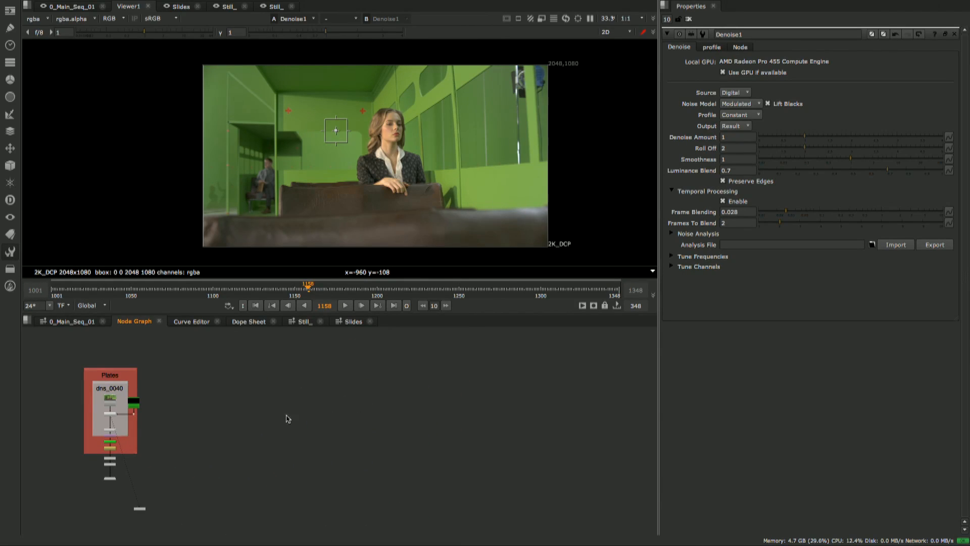
{"action": "left_click", "coordinate": [10, 252]}
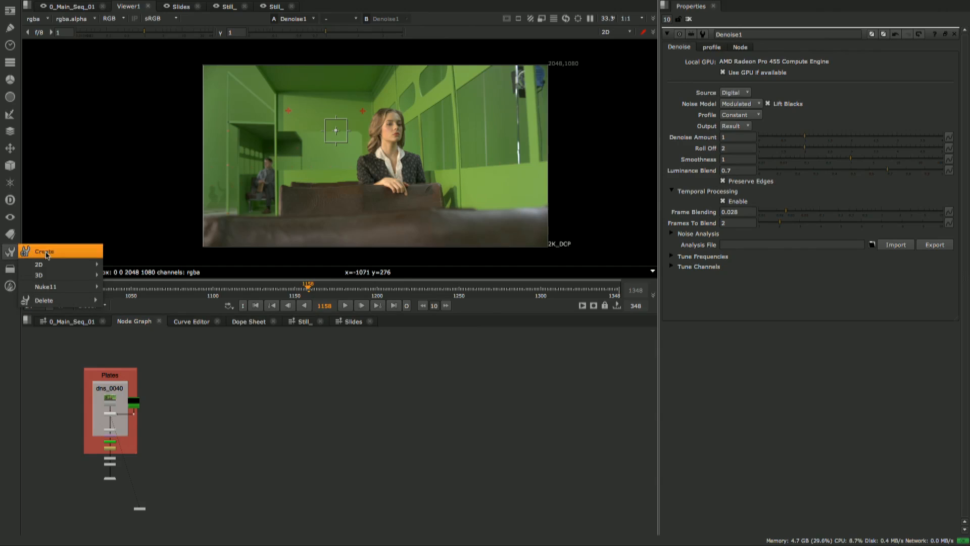
{"action": "mouse_move", "coordinate": [139, 274]}
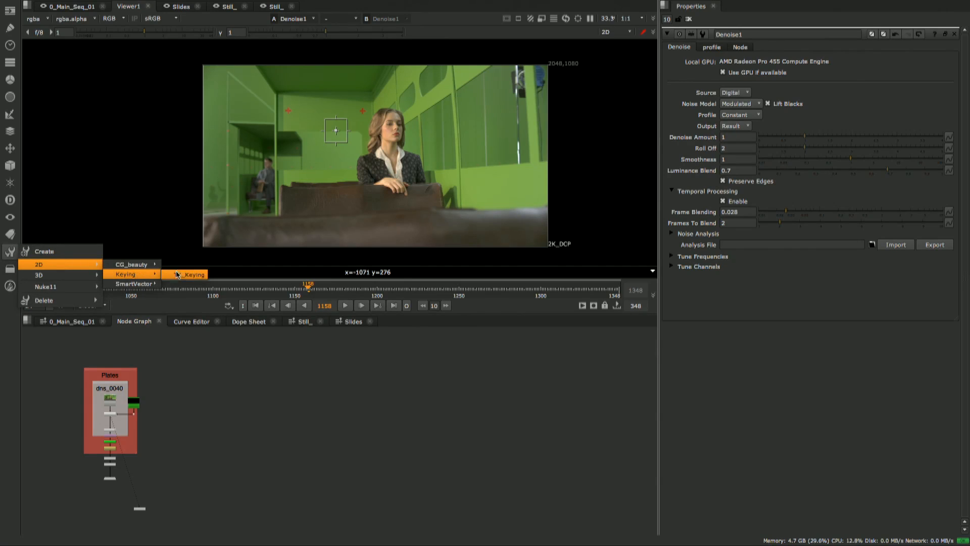
{"action": "left_click", "coordinate": [191, 275]}
- Examine the Edges, Core and Fine Detail branches of the toolset's Alpha Creation section
{"action": "scroll", "coordinate": [303, 379], "scroll_direction": "up", "scroll_amount": 1}
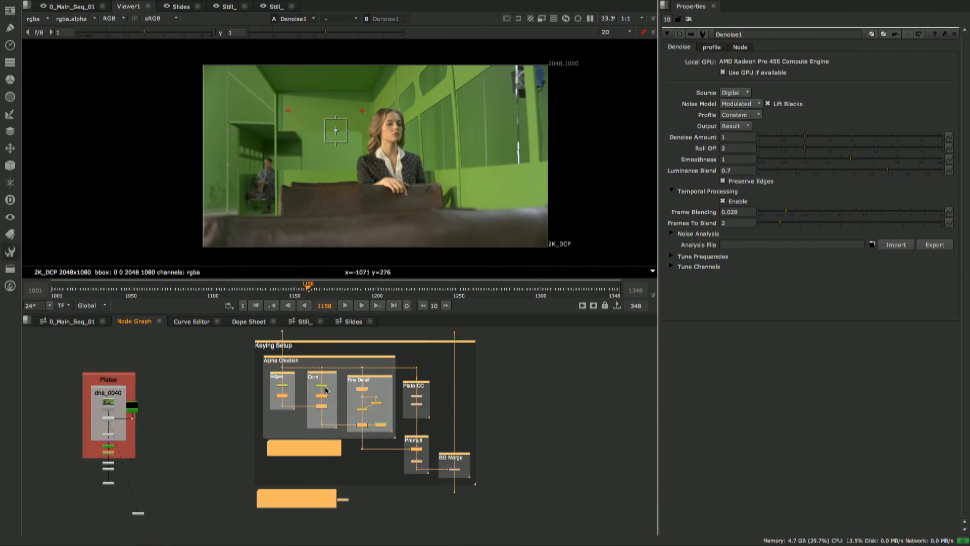
{"action": "scroll", "coordinate": [291, 375], "scroll_direction": "up", "scroll_amount": 6}
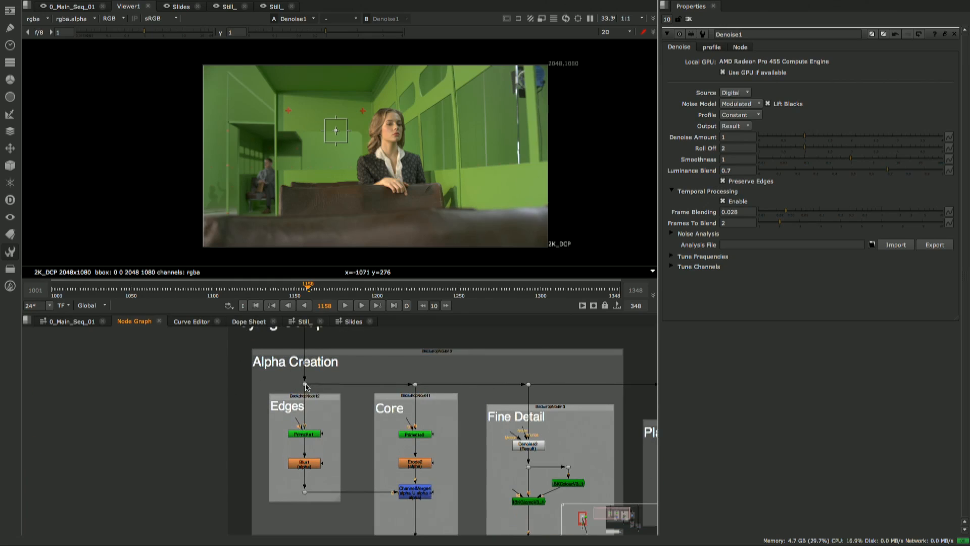
{"action": "middle_click_drag", "start_coordinate": [293, 456], "coordinate": [278, 429]}
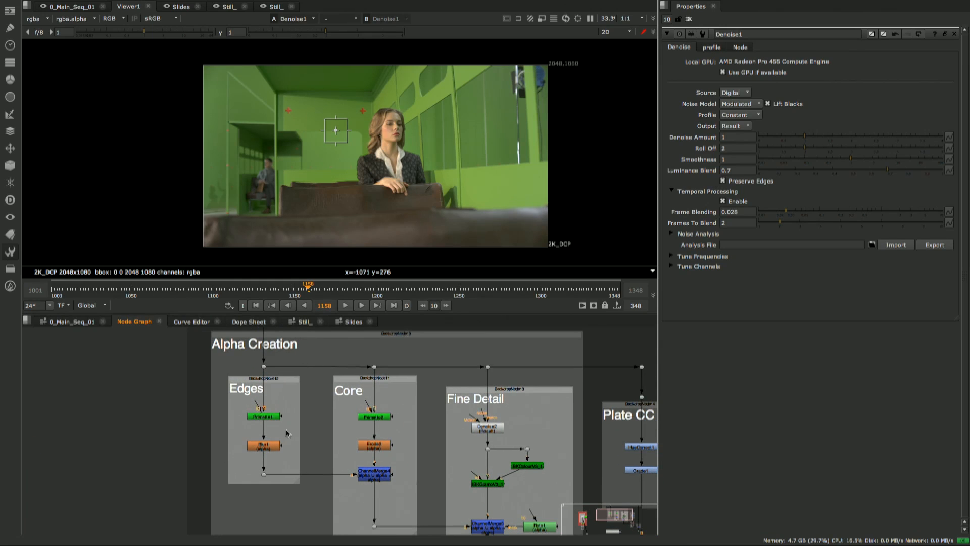
{"action": "middle_click_drag", "start_coordinate": [456, 428], "coordinate": [347, 391]}
{"action": "middle_click_drag", "start_coordinate": [360, 471], "coordinate": [340, 441]}
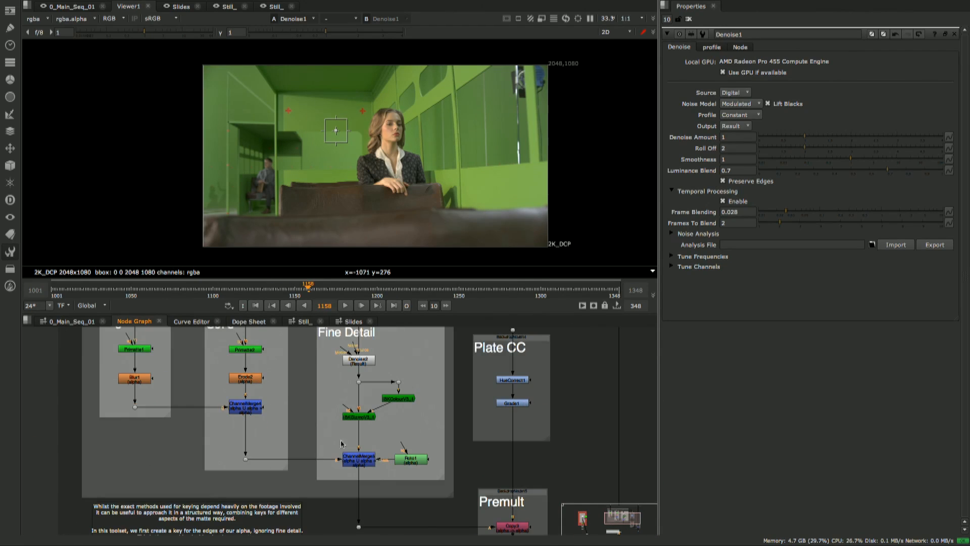
{"action": "scroll", "coordinate": [400, 446], "scroll_direction": "down", "scroll_amount": 4}
{"action": "scroll", "coordinate": [414, 450], "scroll_direction": "up", "scroll_amount": 3}
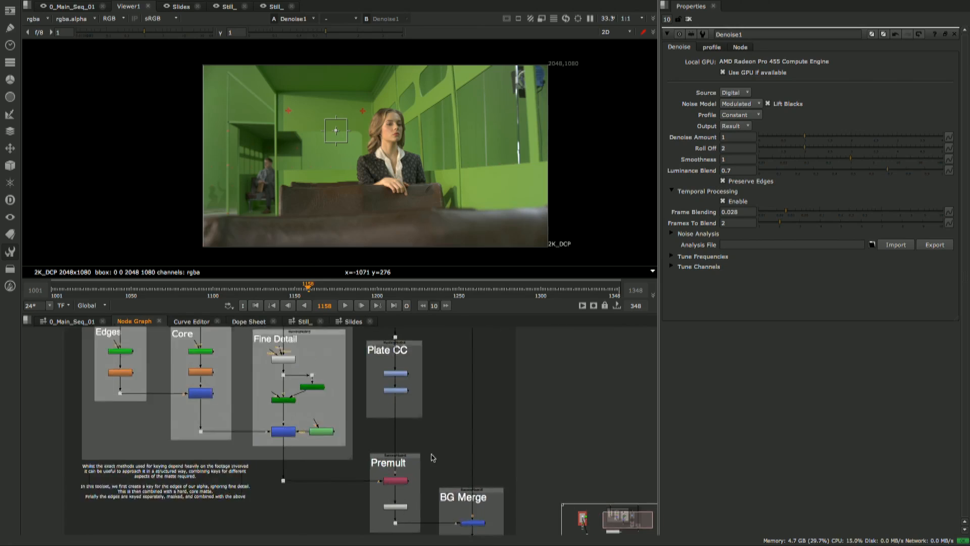
- Inspect the Plate CC, Premult and BG Merge sections of the Keying Setup and how their nodes connect
{"action": "left_click_drag", "start_coordinate": [412, 405], "coordinate": [349, 464]}
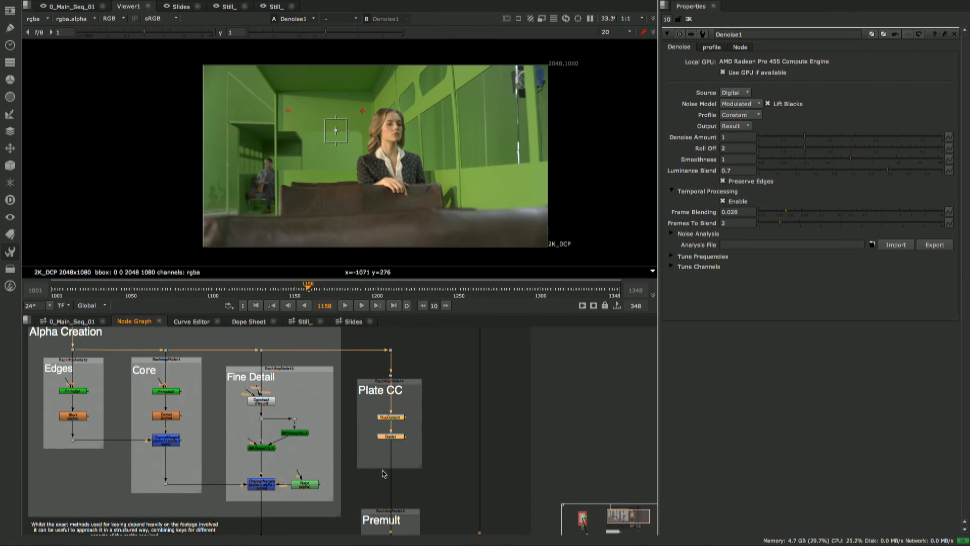
{"action": "middle_click_drag", "start_coordinate": [384, 478], "coordinate": [368, 390]}
{"action": "scroll", "coordinate": [386, 440], "scroll_direction": "up", "scroll_amount": 2}
{"action": "left_click", "coordinate": [365, 358]}
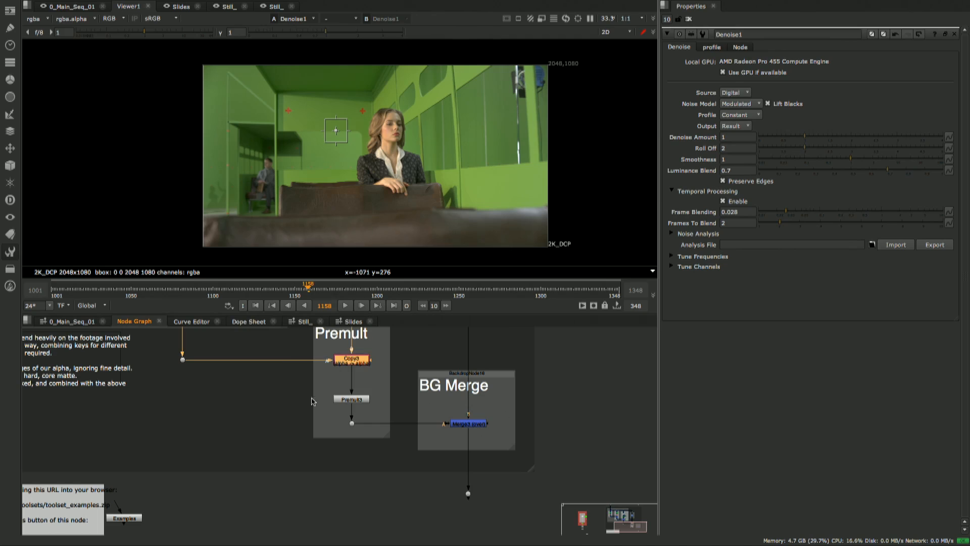
{"action": "left_click_drag", "start_coordinate": [510, 412], "coordinate": [408, 464]}
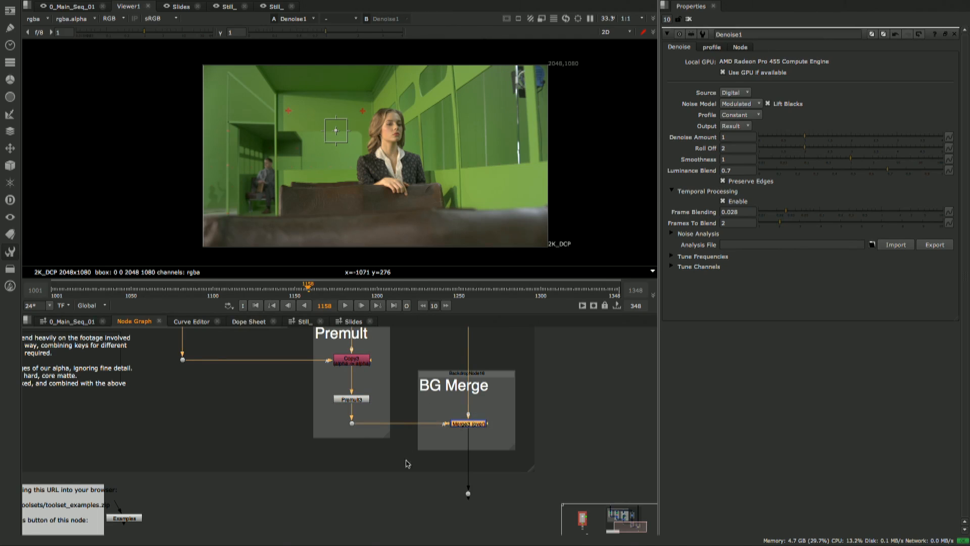
{"action": "scroll", "coordinate": [424, 379], "scroll_direction": "down", "scroll_amount": 2}
{"action": "middle_click_drag", "start_coordinate": [423, 379], "coordinate": [399, 504]}
{"action": "scroll", "coordinate": [405, 418], "scroll_direction": "down", "scroll_amount": 3}
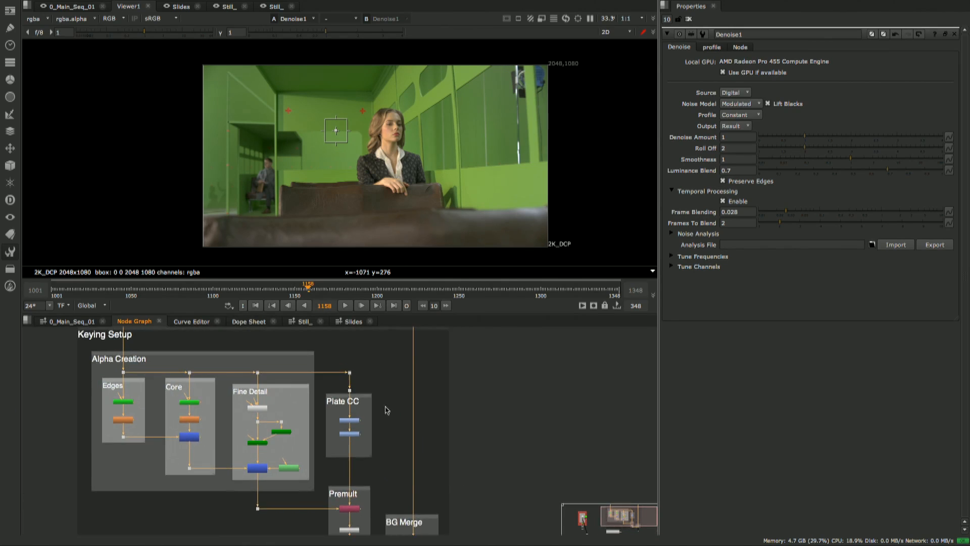
{"action": "middle_click_drag", "start_coordinate": [392, 393], "coordinate": [410, 382]}
{"action": "middle_click_drag", "start_coordinate": [410, 465], "coordinate": [406, 332]}
{"action": "middle_click_drag", "start_coordinate": [379, 390], "coordinate": [456, 392]}
{"action": "middle_click_drag", "start_coordinate": [421, 331], "coordinate": [434, 477]}
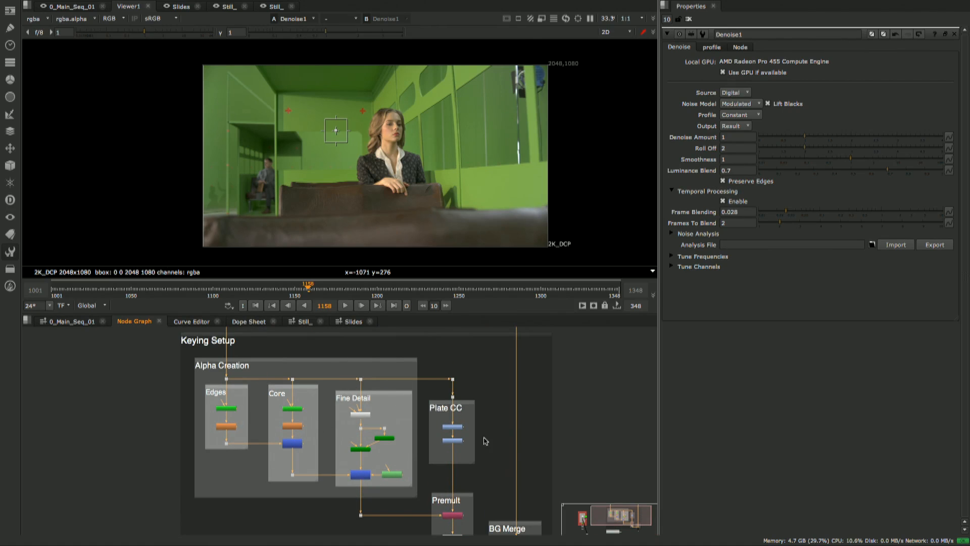
- Read the example-download note below the Keying Setup and inspect the properties of its Examples node
{"action": "middle_click_drag", "start_coordinate": [315, 434], "coordinate": [285, 329]}
{"action": "middle_click_drag", "start_coordinate": [309, 452], "coordinate": [299, 403]}
{"action": "scroll", "coordinate": [222, 432], "scroll_direction": "up", "scroll_amount": 5}
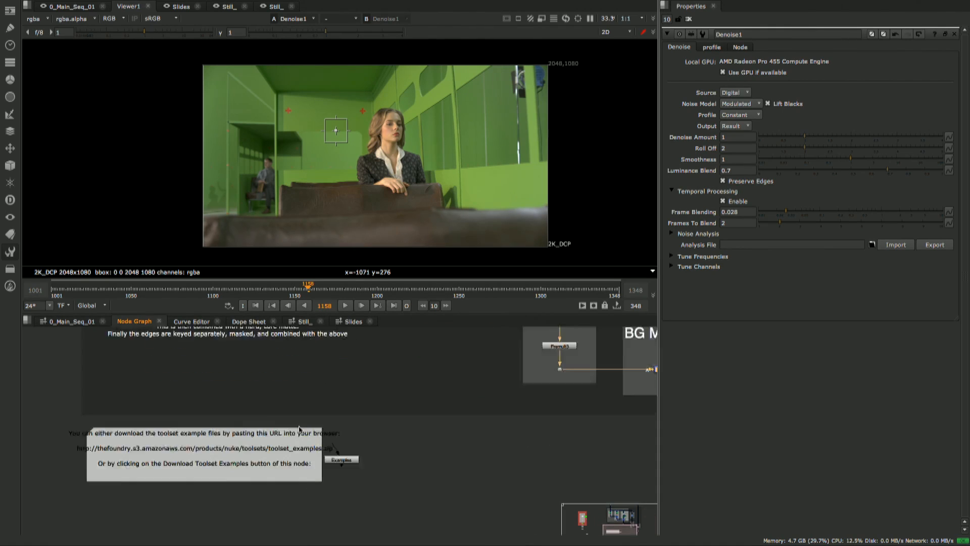
{"action": "middle_click_drag", "start_coordinate": [349, 435], "coordinate": [469, 391]}
{"action": "middle_click_drag", "start_coordinate": [358, 365], "coordinate": [368, 474]}
{"action": "middle_click_drag", "start_coordinate": [439, 352], "coordinate": [402, 349]}
{"action": "scroll", "coordinate": [419, 448], "scroll_direction": "down", "scroll_amount": 5}
{"action": "middle_click_drag", "start_coordinate": [403, 490], "coordinate": [391, 424]}
{"action": "scroll", "coordinate": [392, 424], "scroll_direction": "up", "scroll_amount": 5}
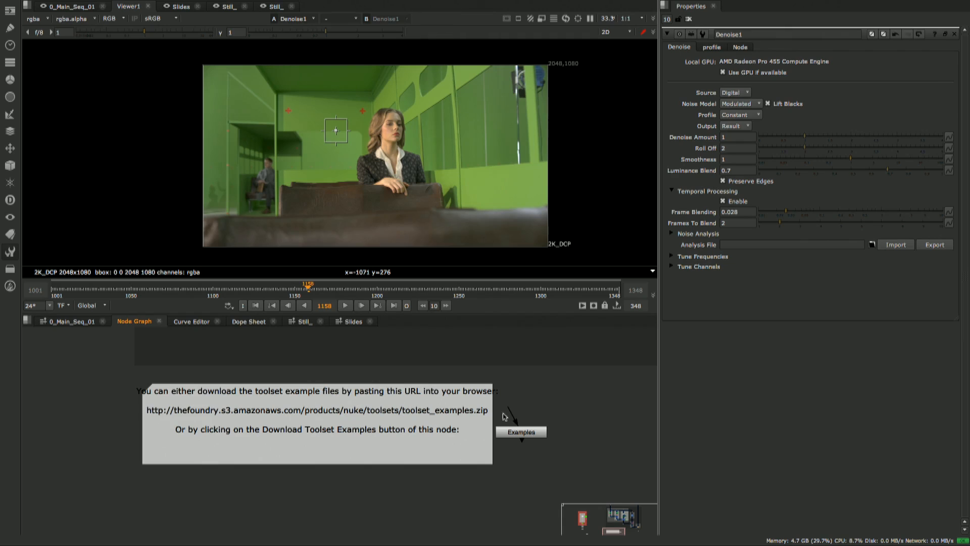
{"action": "left_click", "coordinate": [529, 434]}
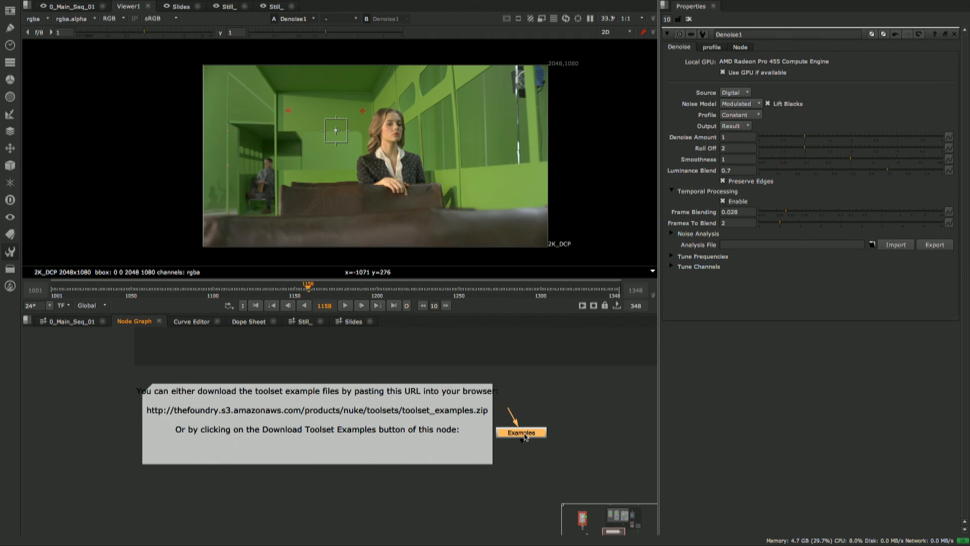
{"action": "double_click", "coordinate": [527, 435]}
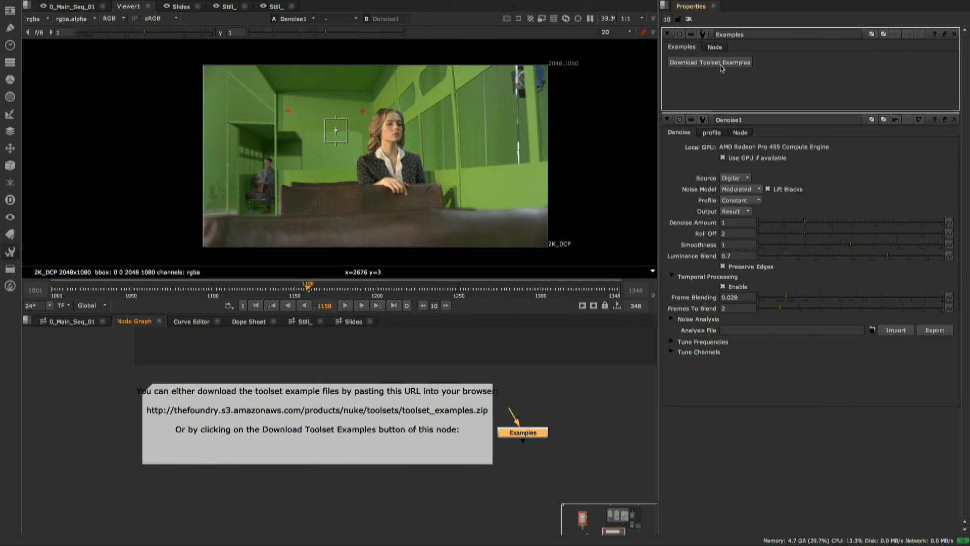
{"action": "left_click", "coordinate": [542, 404]}
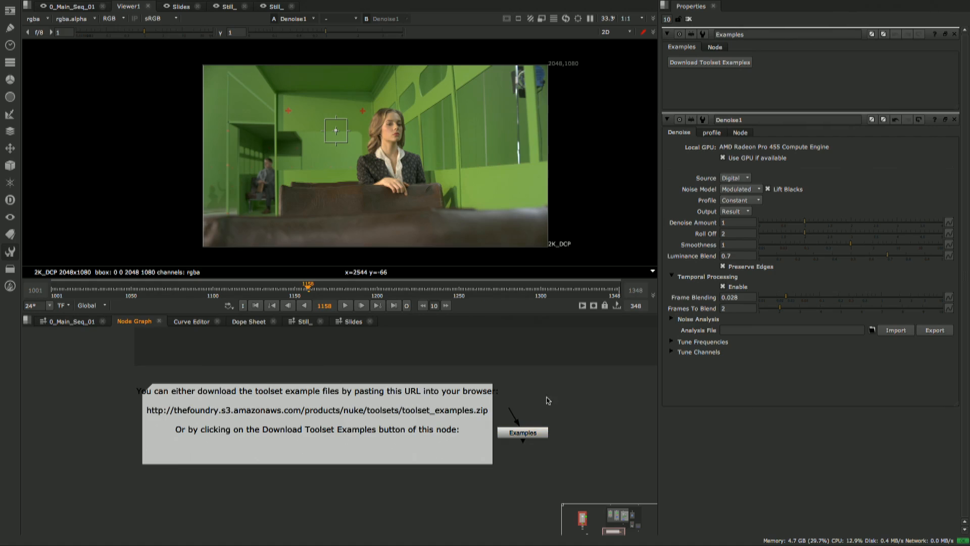
- Browse the supplied 2D and 3D toolsets, including the Particles and Projection_and_Rig_Removal categories
{"action": "scroll", "coordinate": [536, 400], "scroll_direction": "down", "scroll_amount": 5}
{"action": "middle_click_drag", "start_coordinate": [532, 398], "coordinate": [307, 431]}
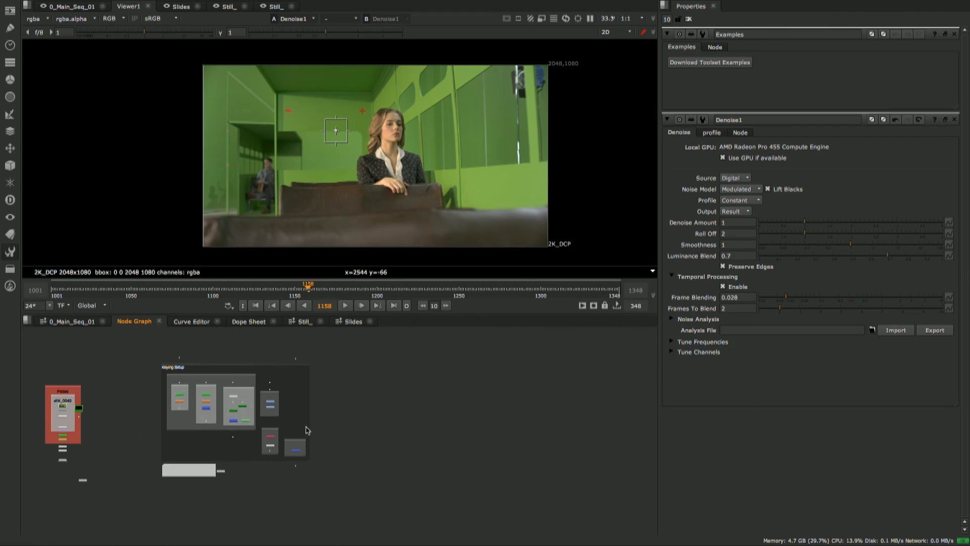
{"action": "left_click", "coordinate": [9, 251]}
{"action": "mouse_move", "coordinate": [51, 267]}
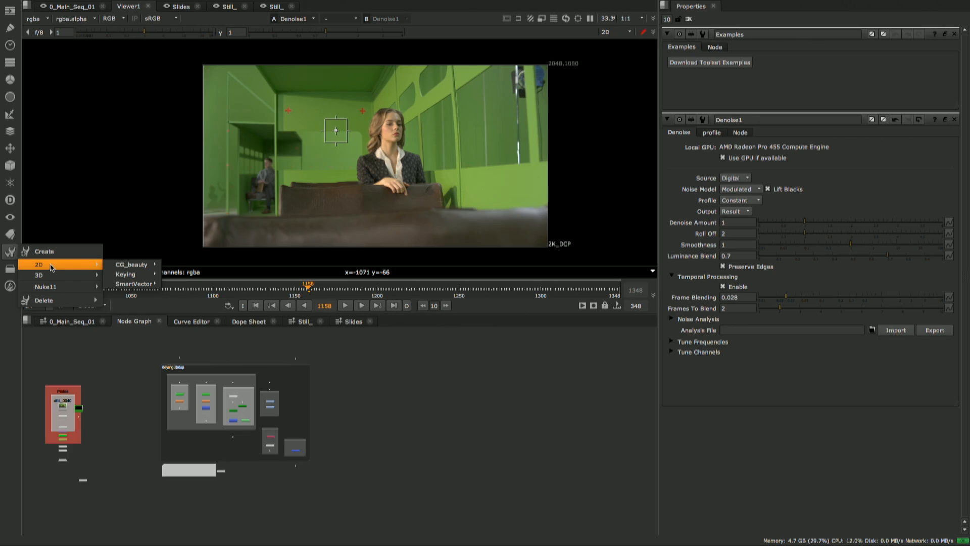
{"action": "mouse_move", "coordinate": [118, 285]}
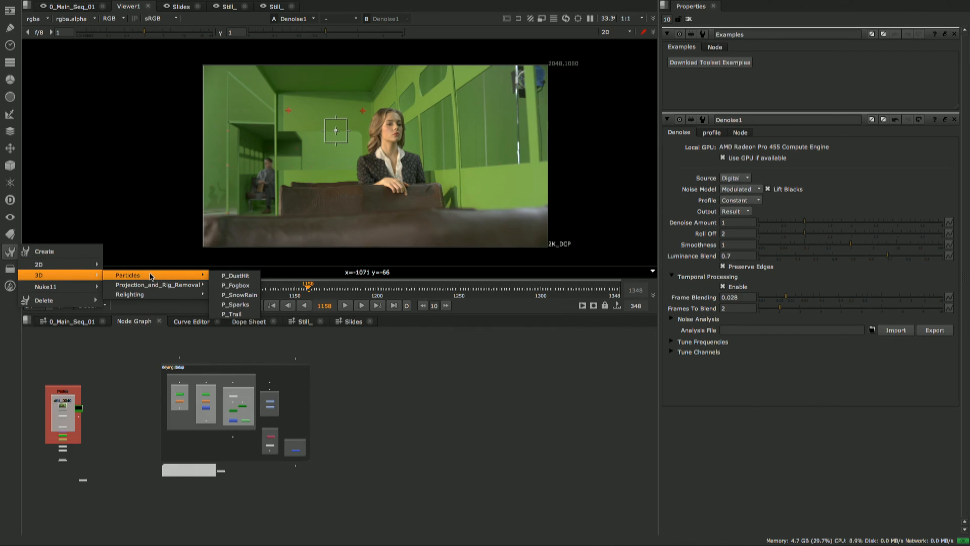
{"action": "mouse_move", "coordinate": [163, 287]}
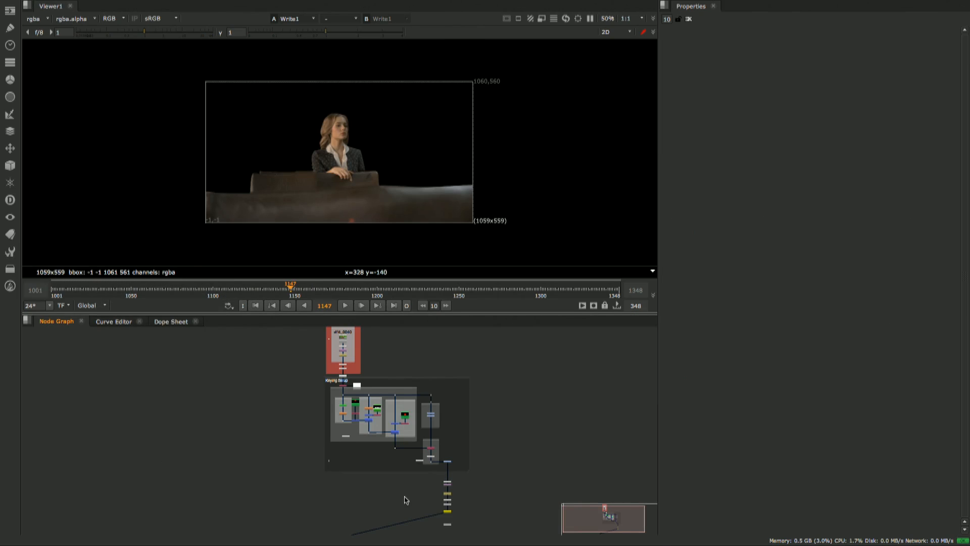
- Locate the Write1 node below BlackOutside1 at the end of the finished keying tree and open its properties
{"action": "middle_click_drag", "start_coordinate": [498, 402], "coordinate": [497, 411]}
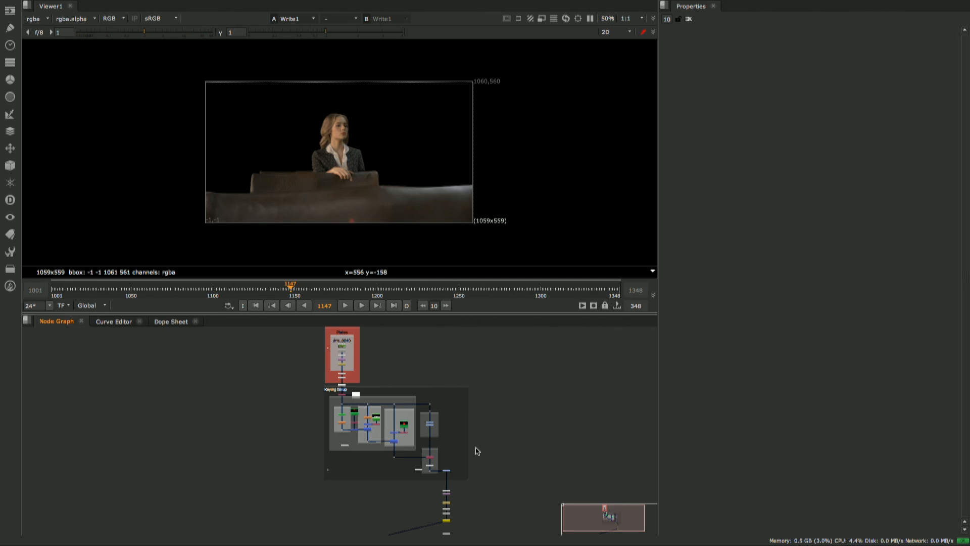
{"action": "middle_click_drag", "start_coordinate": [482, 447], "coordinate": [471, 392]}
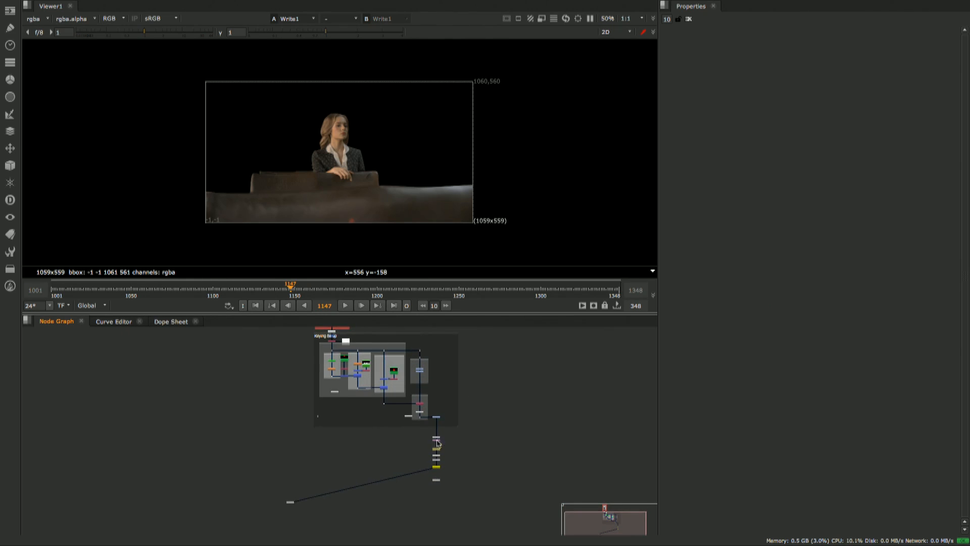
{"action": "middle_click_drag", "start_coordinate": [438, 439], "coordinate": [493, 439], "text": "alt"}
{"action": "middle_click_drag", "start_coordinate": [442, 468], "coordinate": [428, 411]}
{"action": "scroll", "coordinate": [427, 414], "scroll_direction": "up", "scroll_amount": 8}
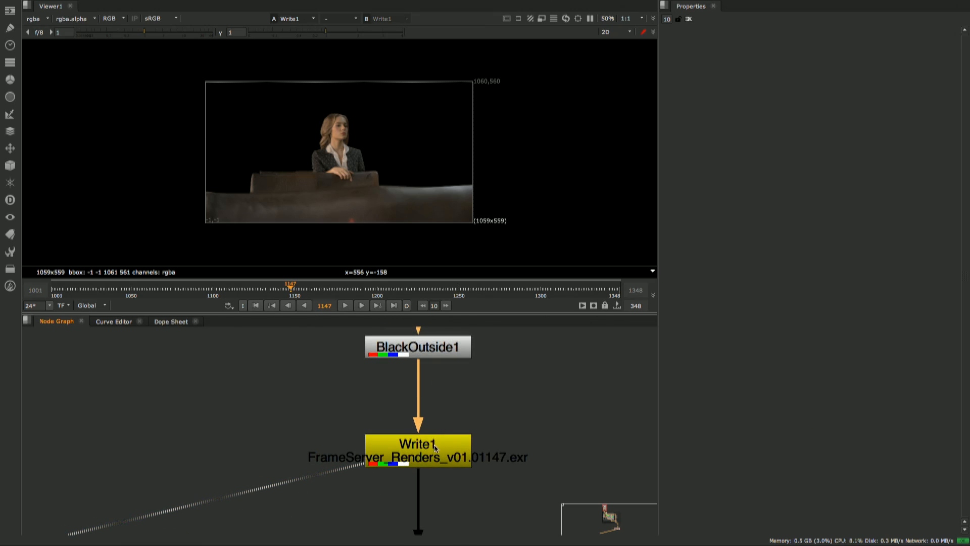
{"action": "double_click", "coordinate": [433, 453]}
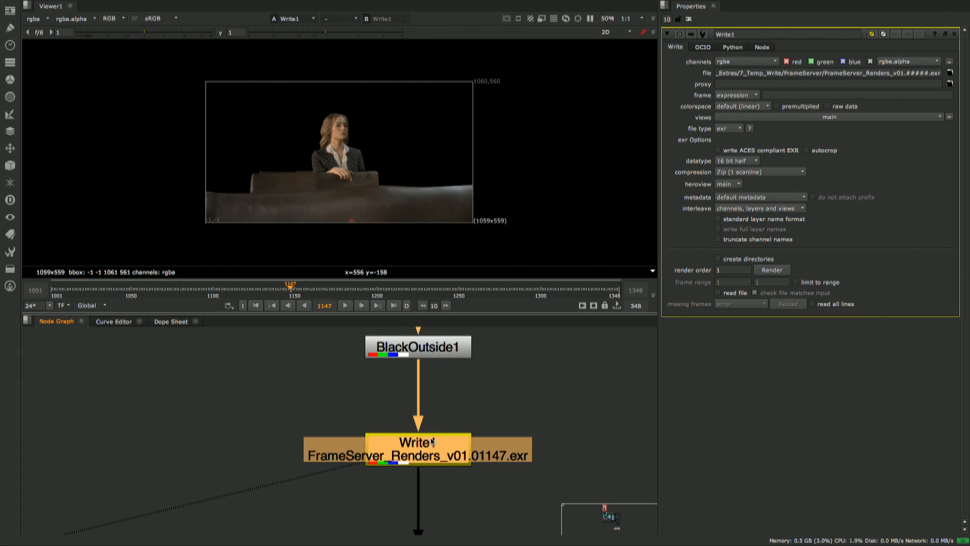
- Render frames 1148-1348 from Write1 using the frame server, with Continue on error enabled
{"action": "left_click", "coordinate": [773, 271]}
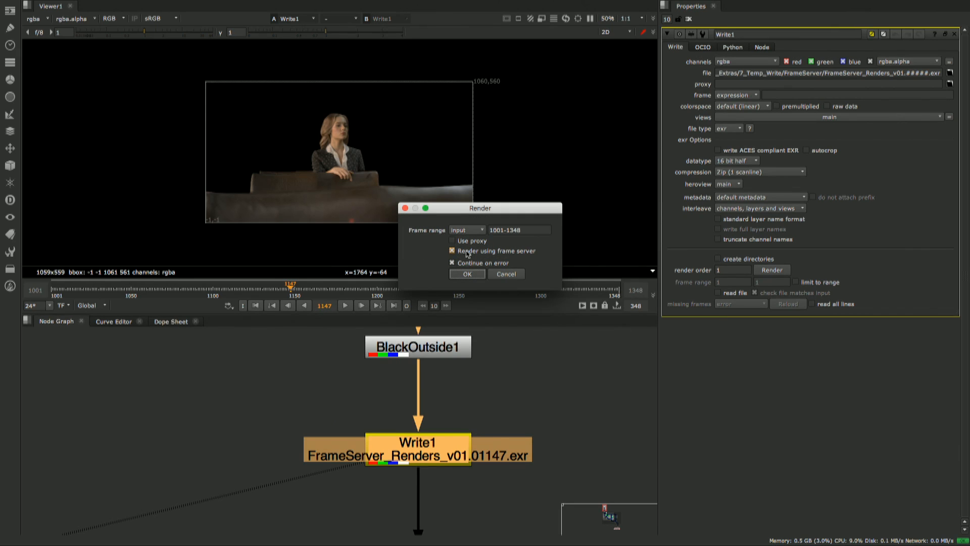
{"action": "left_click", "coordinate": [503, 231]}
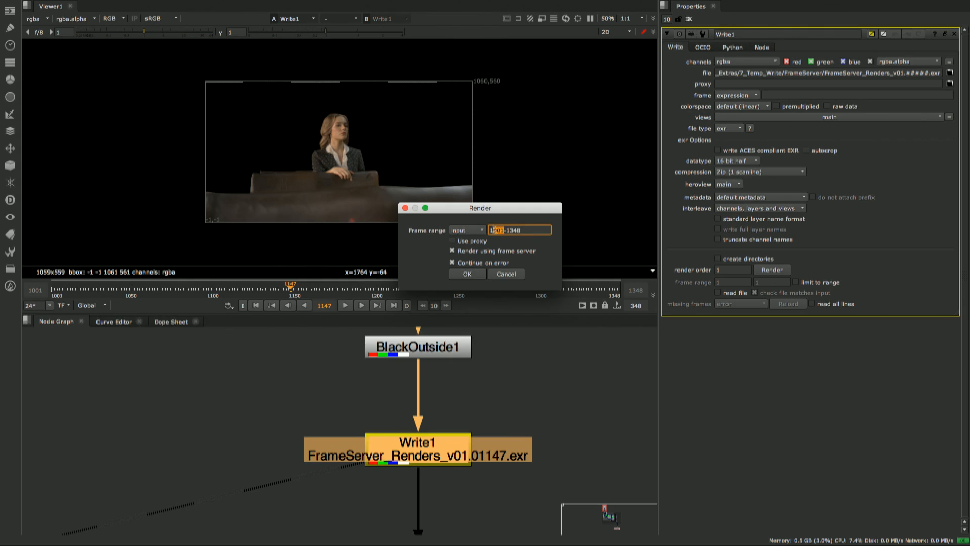
{"action": "key", "text": "BackSpace"}
{"action": "key", "text": "BackSpace"}
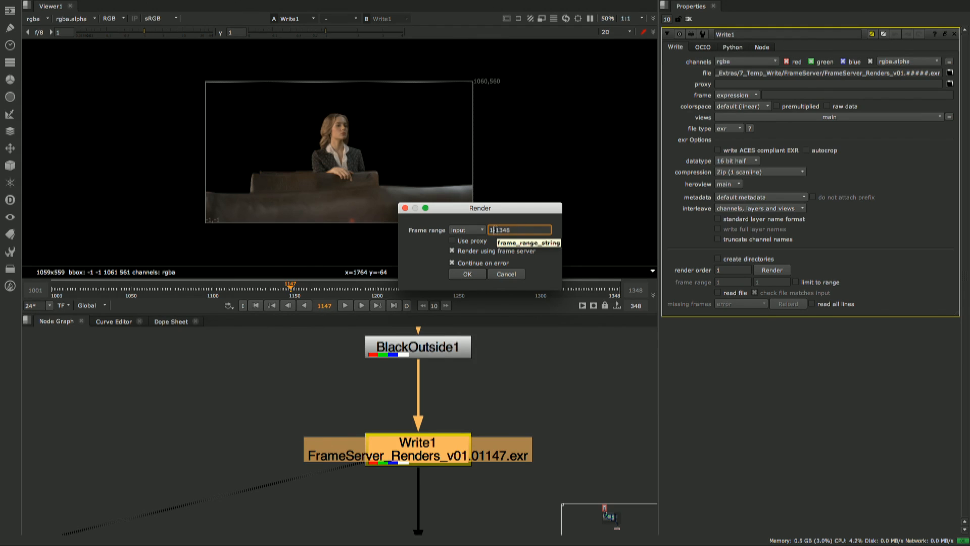
{"action": "type", "text": "148"}
{"action": "left_click", "coordinate": [467, 274]}
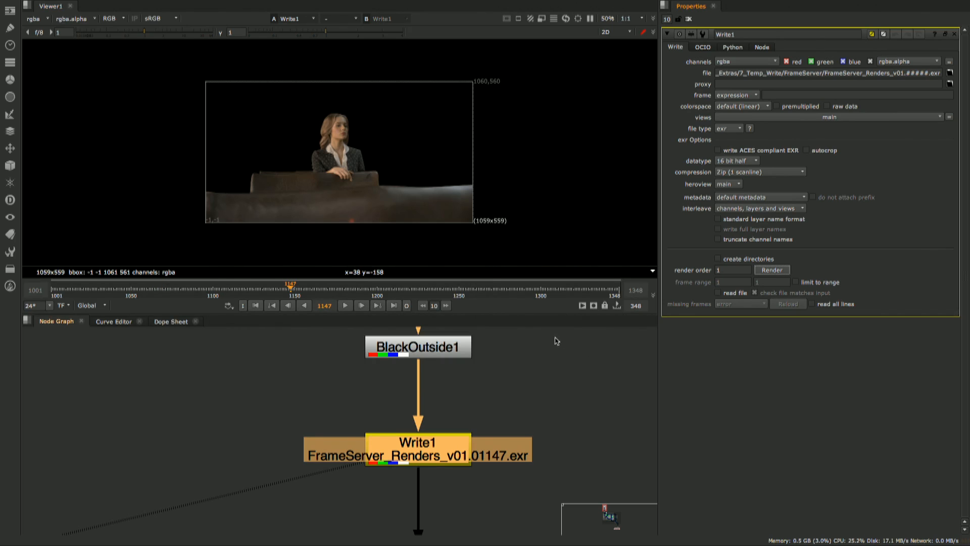
- Add the Background Renders window beside Properties and check the progress of the Write1 render
{"action": "right_click", "coordinate": [761, 9]}
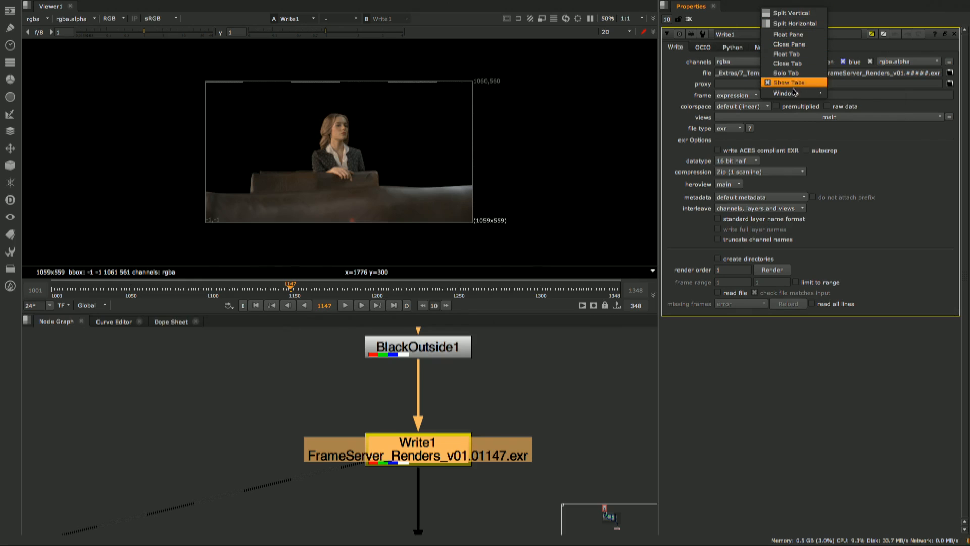
{"action": "mouse_move", "coordinate": [797, 93]}
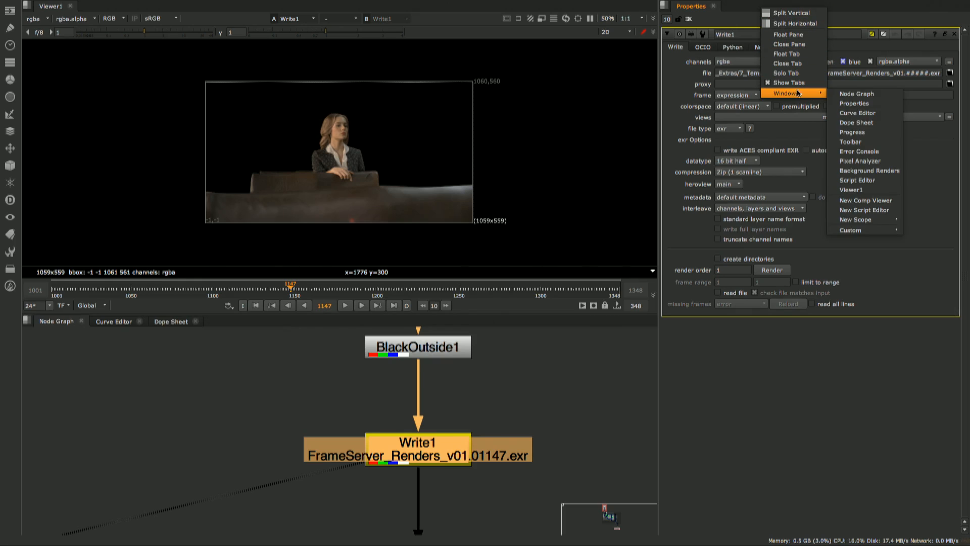
{"action": "left_click", "coordinate": [880, 172]}
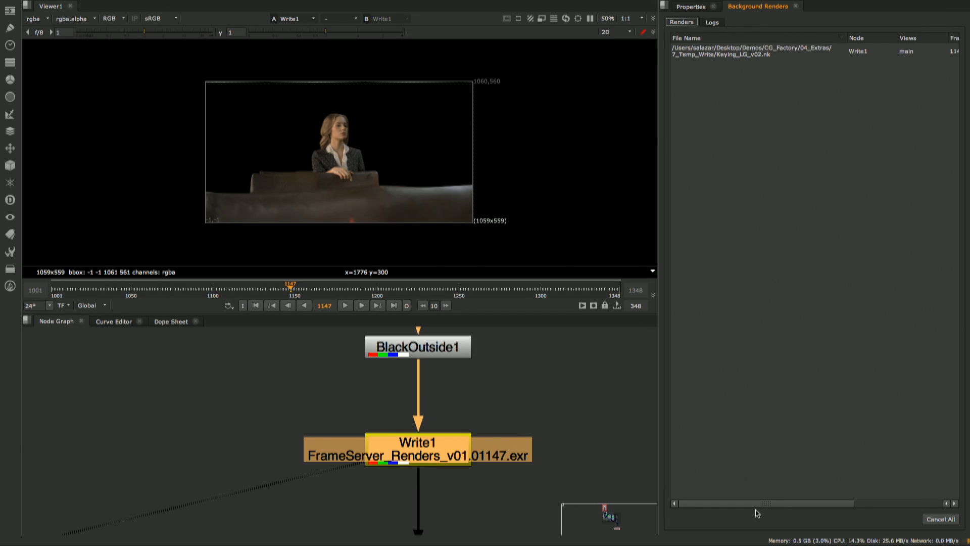
{"action": "left_click_drag", "start_coordinate": [758, 505], "coordinate": [788, 503]}
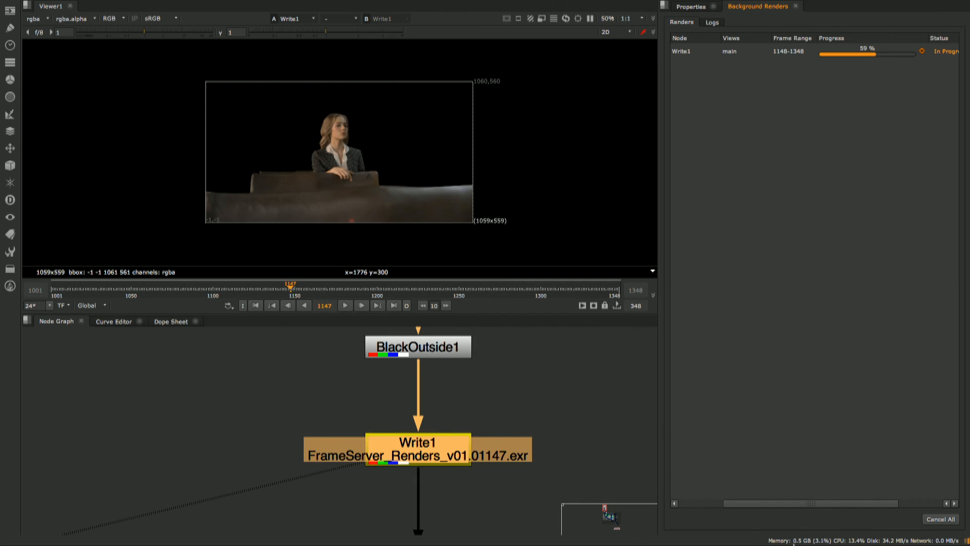
{"action": "mouse_move", "coordinate": [936, 543]}
- Review the per-frame render log through frame 1348, including its status and times, and recheck the Write1 job in the render list
{"action": "left_click", "coordinate": [714, 24]}
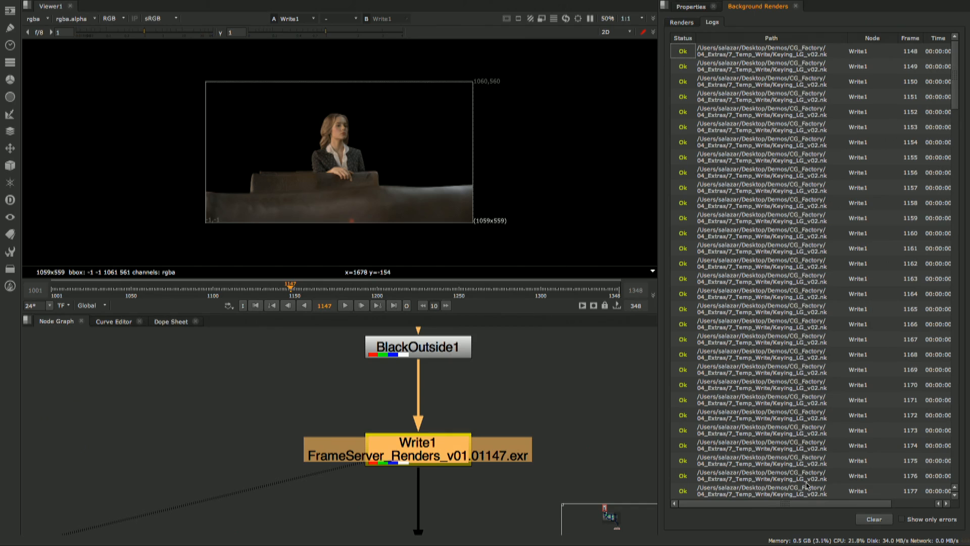
{"action": "scroll", "coordinate": [804, 502], "scroll_direction": "down", "scroll_amount": 3}
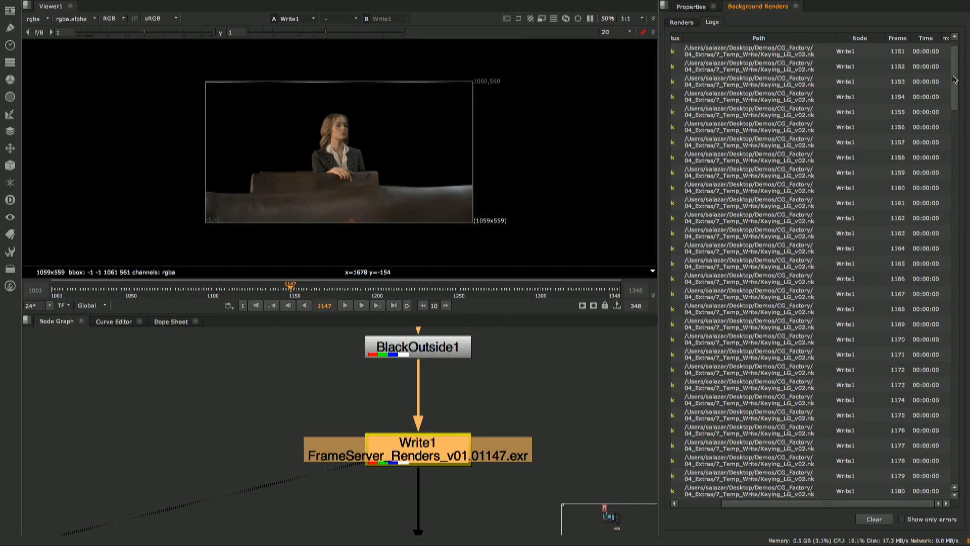
{"action": "left_click_drag", "start_coordinate": [954, 79], "coordinate": [968, 458]}
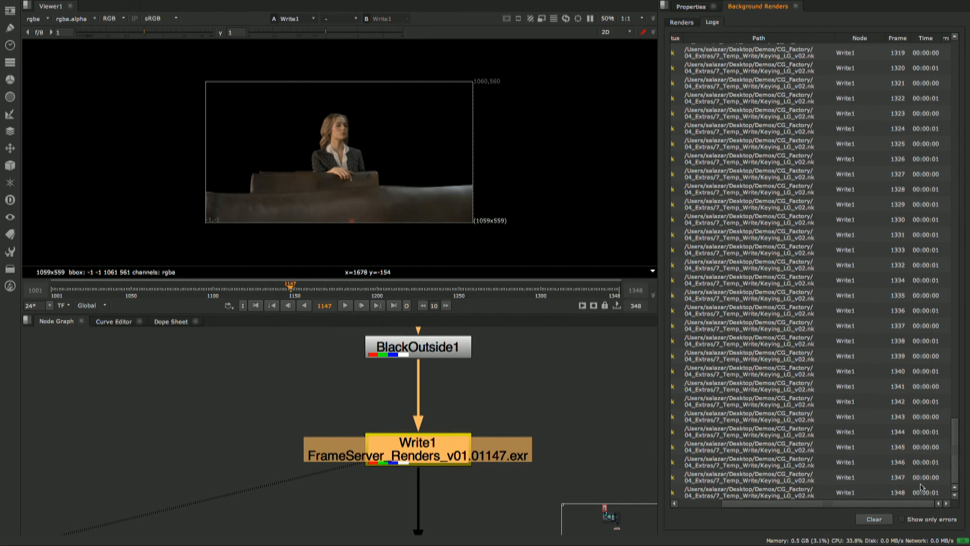
{"action": "left_click_drag", "start_coordinate": [903, 507], "coordinate": [860, 506]}
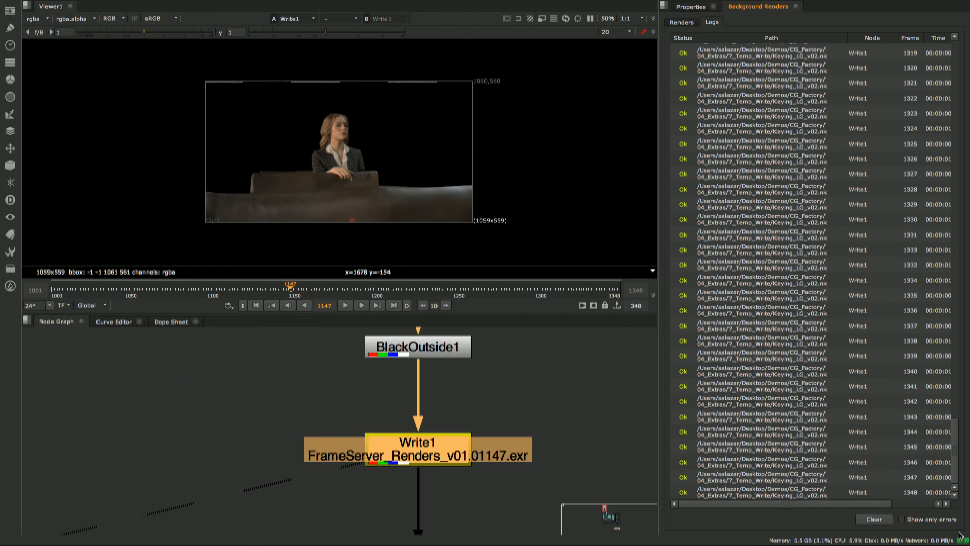
{"action": "mouse_move", "coordinate": [956, 543]}
{"action": "left_click", "coordinate": [683, 23]}
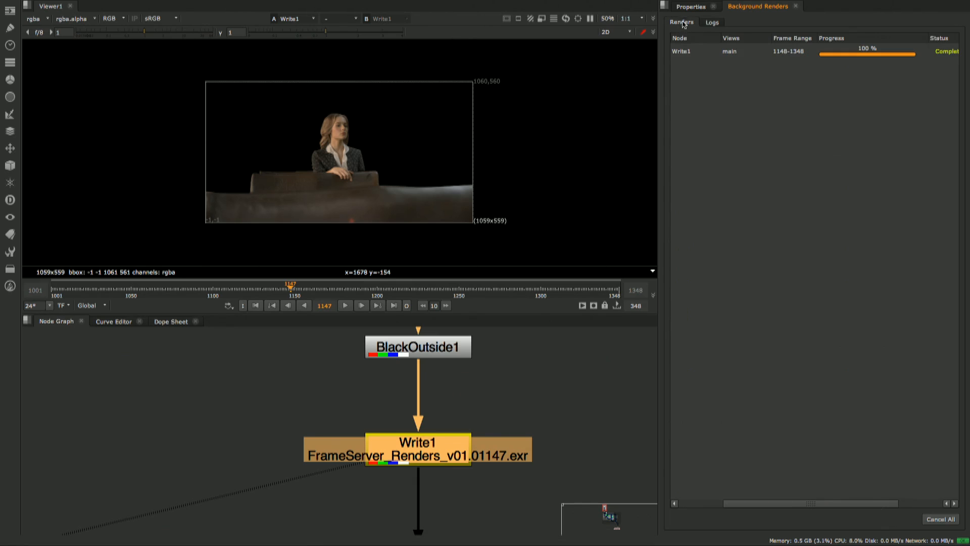
{"action": "left_click_drag", "start_coordinate": [753, 504], "coordinate": [722, 508]}
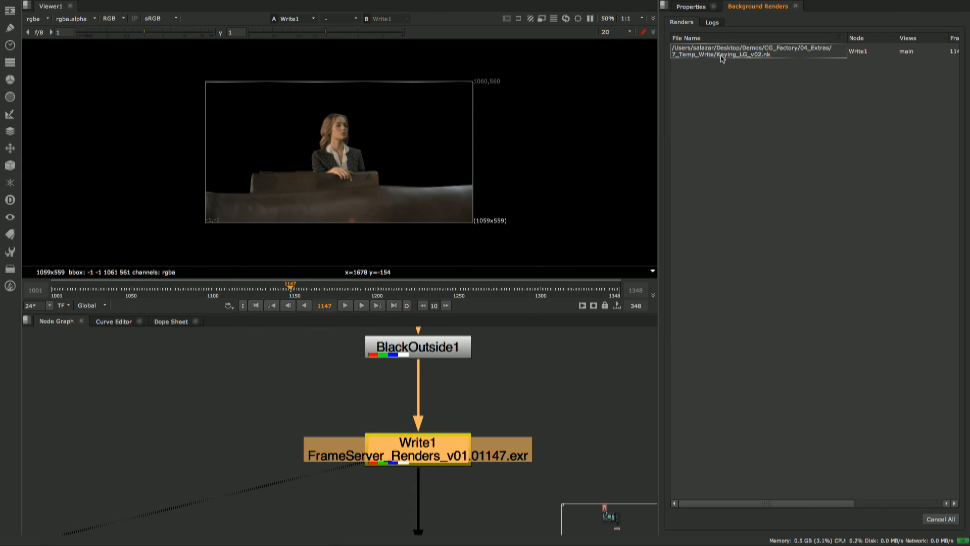
- Duplicate Write1, place the copy beside the original, and connect its input to BlackOutside1
{"action": "left_click", "coordinate": [489, 404]}
{"action": "middle_click_drag", "start_coordinate": [485, 414], "coordinate": [425, 411]}
{"action": "scroll", "coordinate": [440, 428], "scroll_direction": "up", "scroll_amount": 1}
{"action": "scroll", "coordinate": [435, 430], "scroll_direction": "down", "scroll_amount": 2}
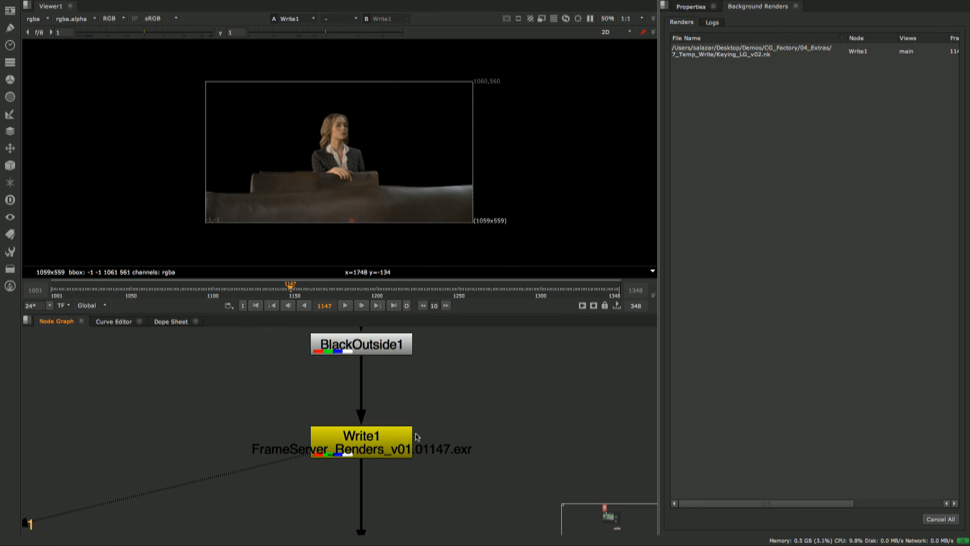
{"action": "scroll", "coordinate": [417, 437], "scroll_direction": "down", "scroll_amount": 2}
{"action": "left_click", "coordinate": [409, 443]}
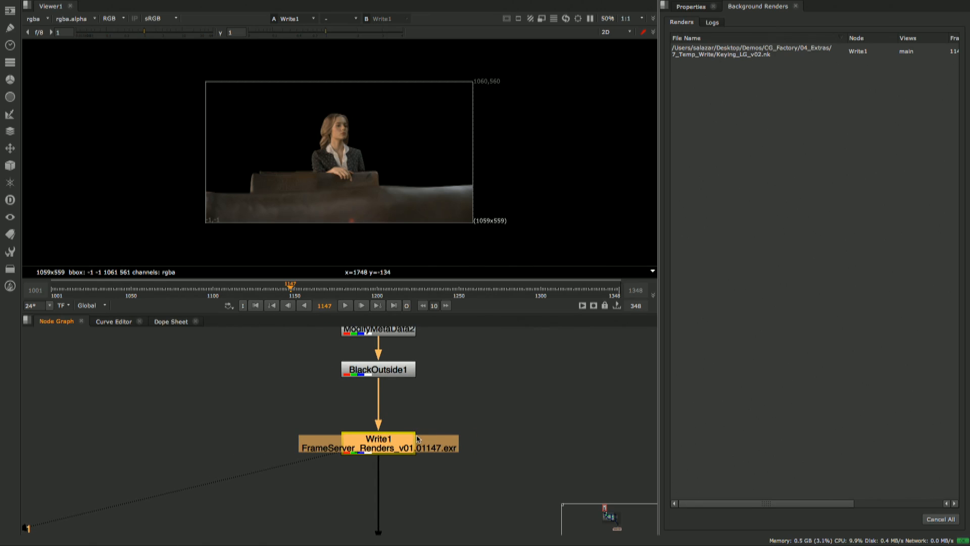
{"action": "key", "text": "alt+c"}
{"action": "left_click_drag", "start_coordinate": [420, 449], "coordinate": [522, 442]}
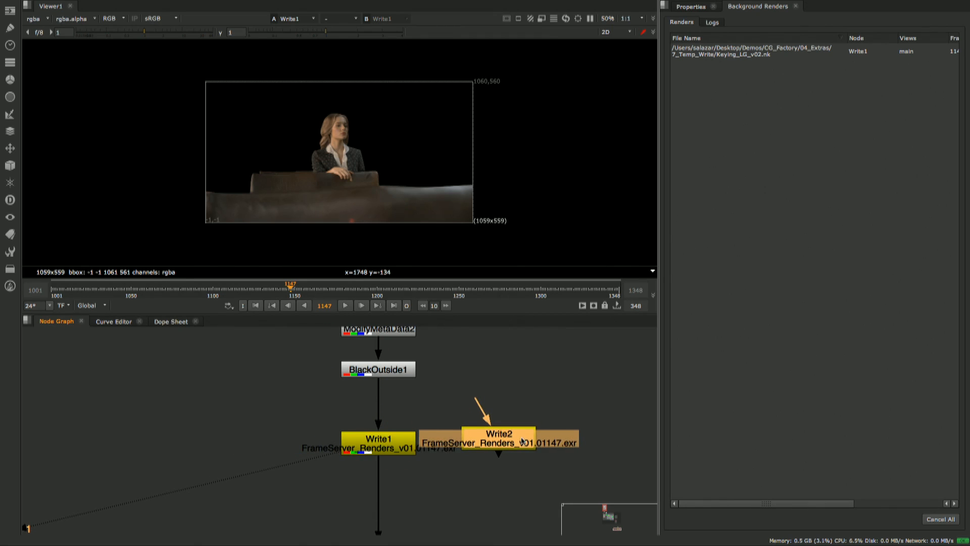
{"action": "left_click_drag", "start_coordinate": [475, 406], "coordinate": [410, 373]}
- Change the file extension in Write2's output path to jpg
{"action": "double_click", "coordinate": [506, 441]}
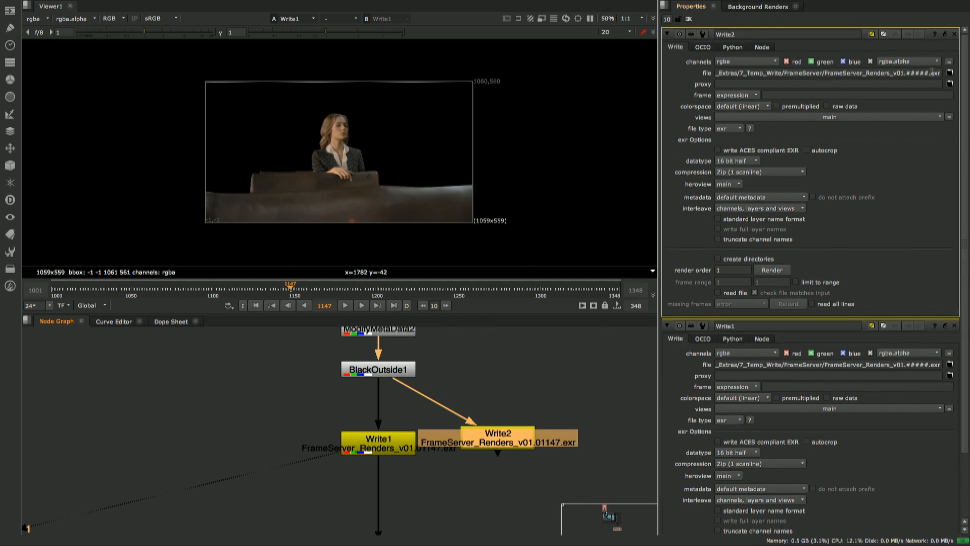
{"action": "left_click", "coordinate": [933, 73]}
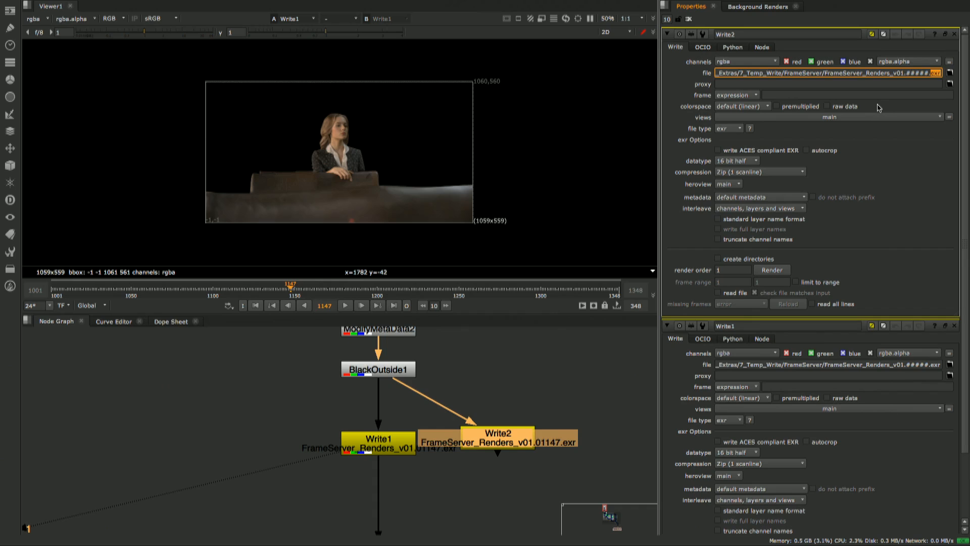
{"action": "type", "text": "jpg"}
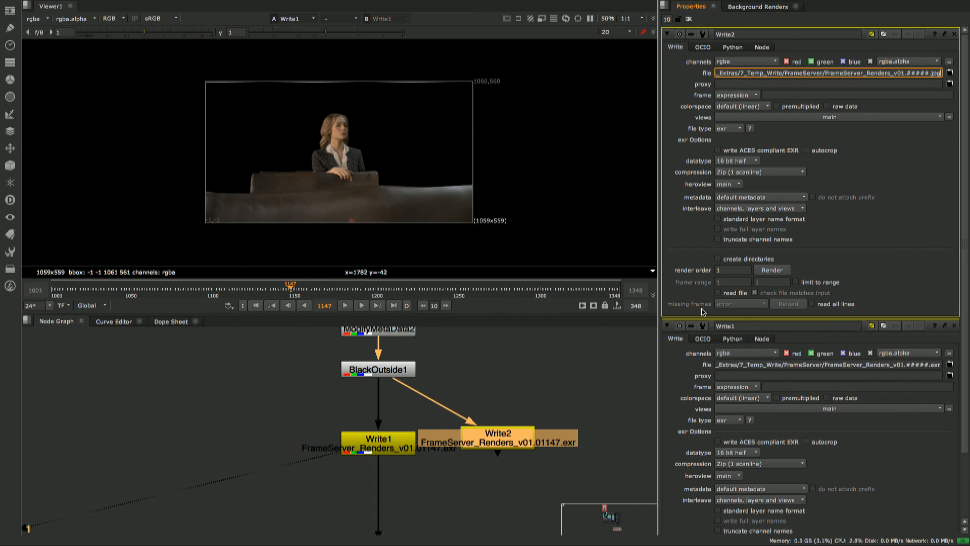
- Shift Write2 slightly and insert a Reformat node between BlackOutside1 and Write2
{"action": "left_click", "coordinate": [517, 414]}
{"action": "left_click_drag", "start_coordinate": [501, 449], "coordinate": [507, 454]}
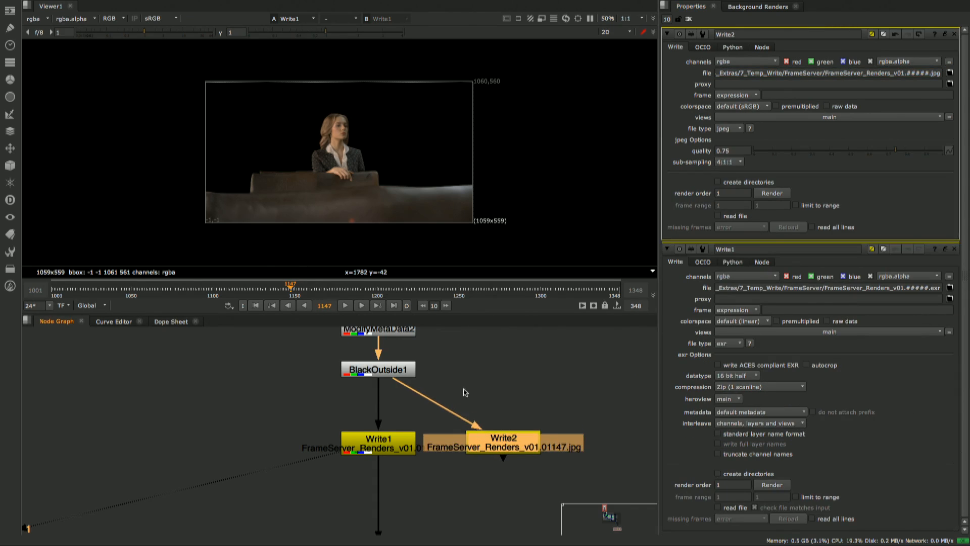
{"action": "left_click", "coordinate": [465, 391]}
{"action": "key", "text": "Tab"}
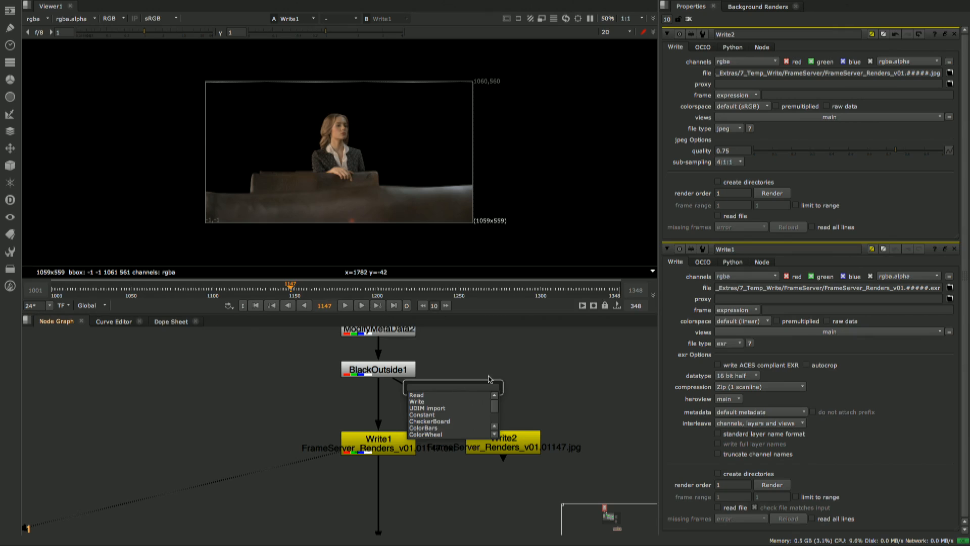
{"action": "type", "text": "reform"}
{"action": "key", "text": "Return"}
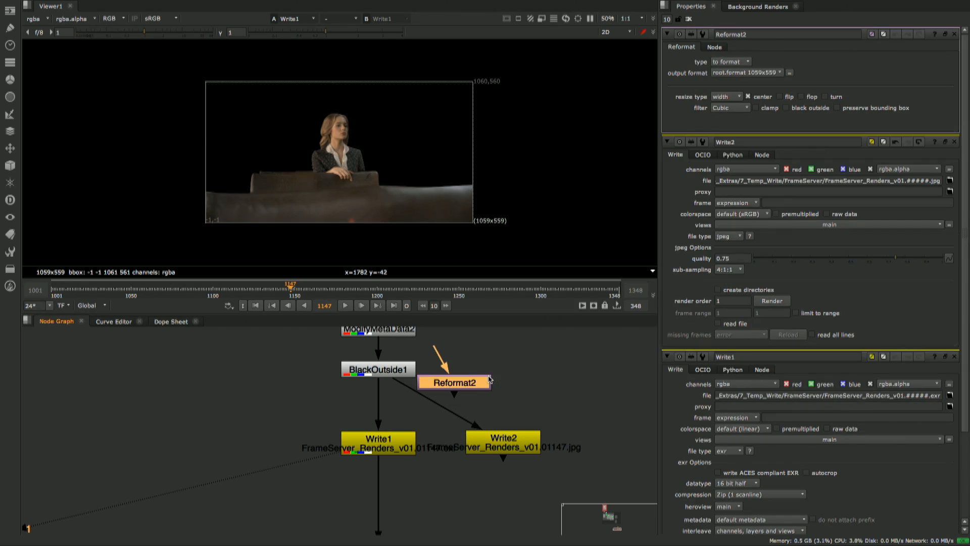
{"action": "left_click_drag", "start_coordinate": [471, 379], "coordinate": [540, 382]}
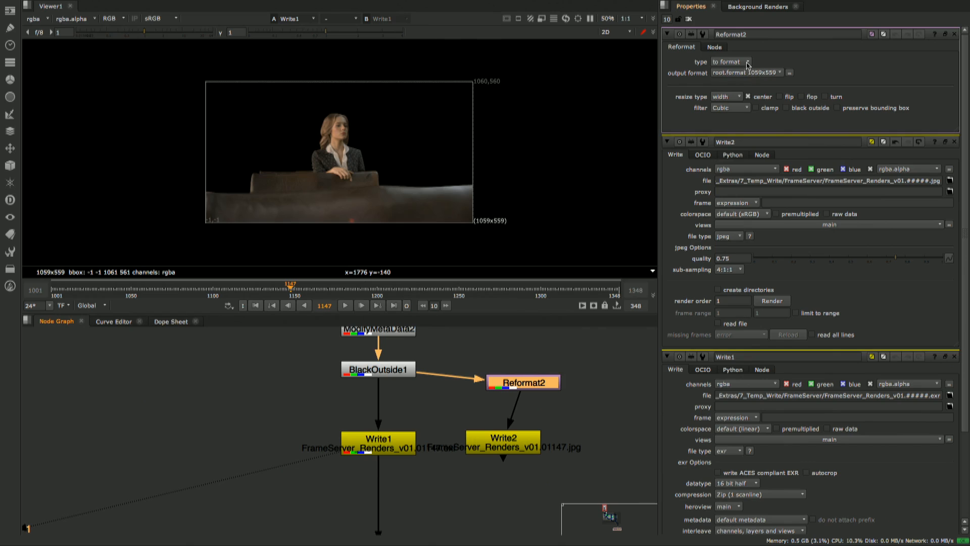
- Set Reformat2's type to scale with a scale of 0.5, and align the node directly above Write2
{"action": "left_click", "coordinate": [747, 63]}
{"action": "left_click", "coordinate": [743, 82]}
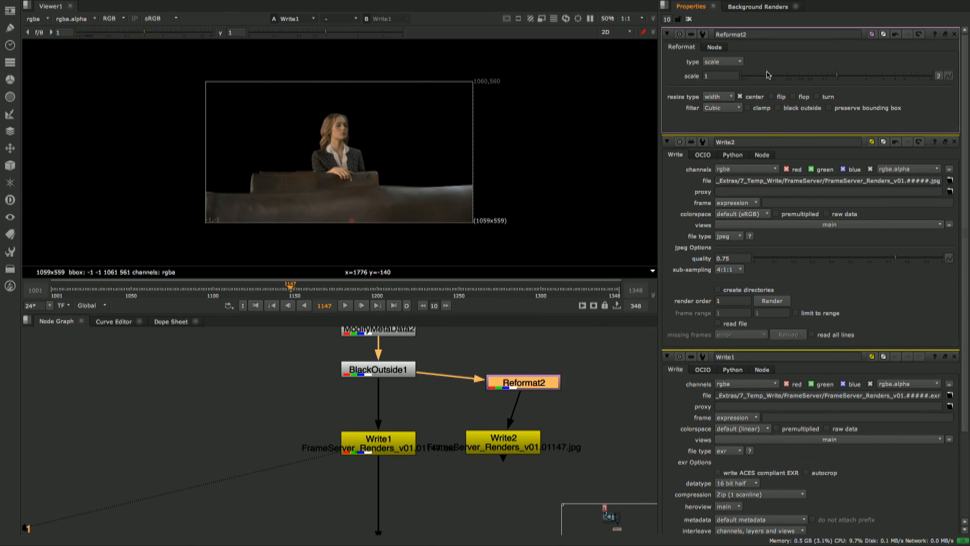
{"action": "type", "text": "0.5"}
{"action": "key", "text": "Return"}
{"action": "left_click_drag", "start_coordinate": [536, 393], "coordinate": [517, 397]}
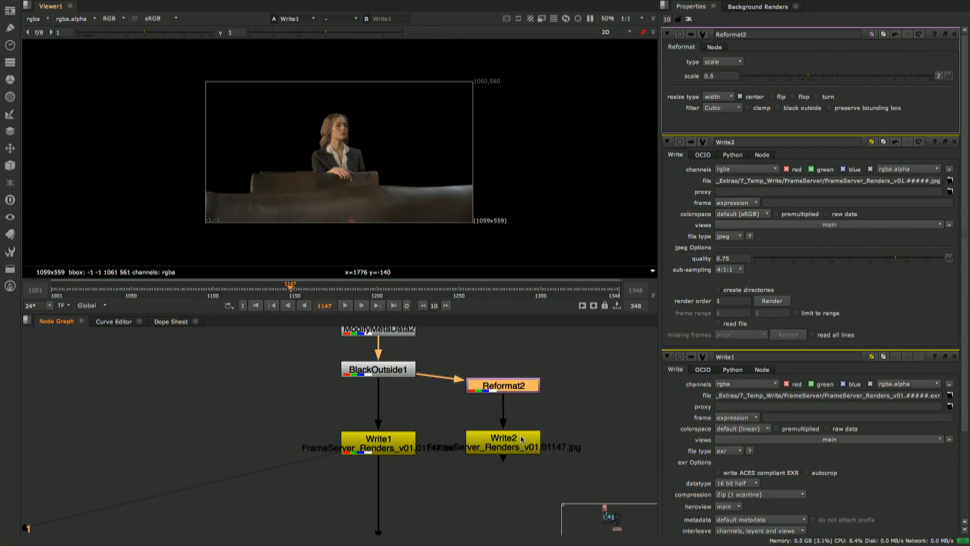
- Insert LowRes_ before Renders in Write2's output file name, making it FrameServer_LowRes_Renders_v01
{"action": "left_click", "coordinate": [519, 447]}
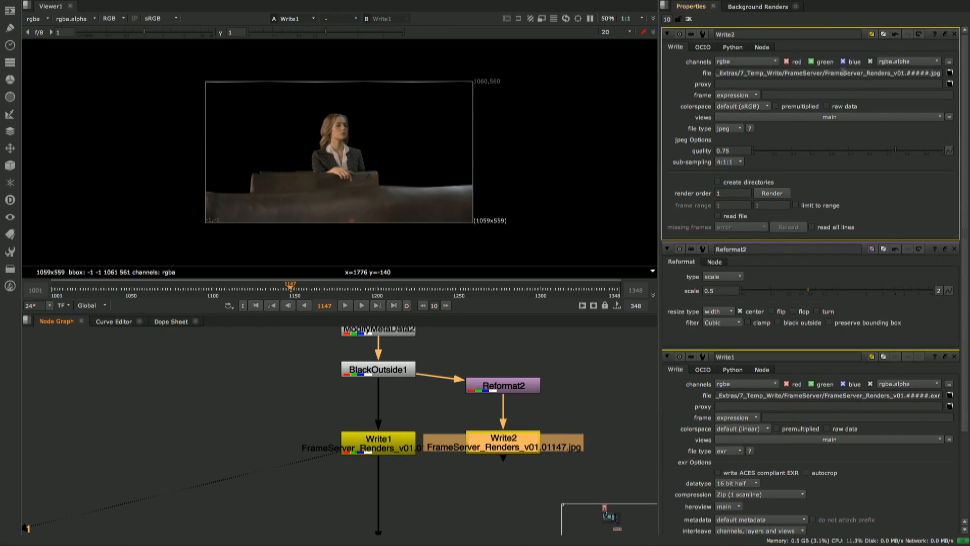
{"action": "left_click", "coordinate": [867, 74]}
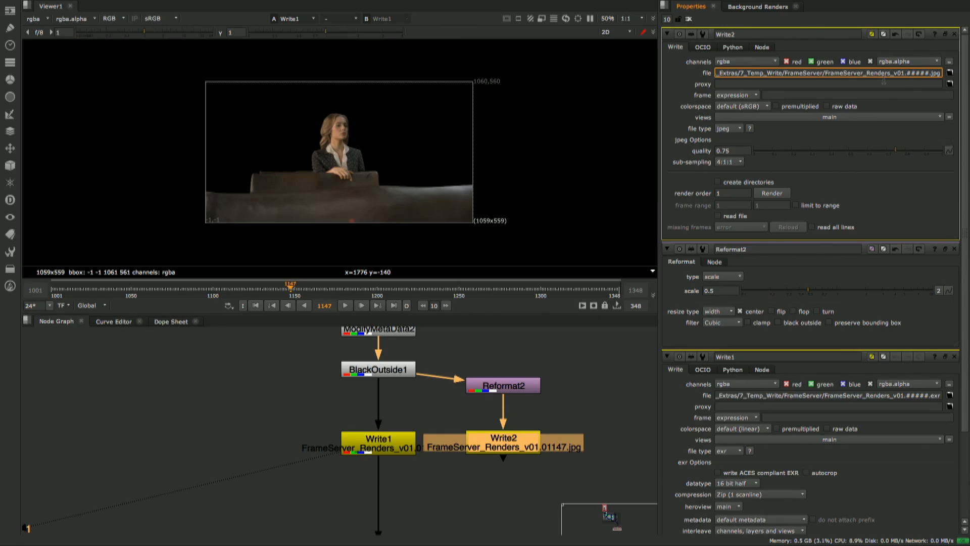
{"action": "type", "text": "LowRes_"}
{"action": "key", "text": "Return"}
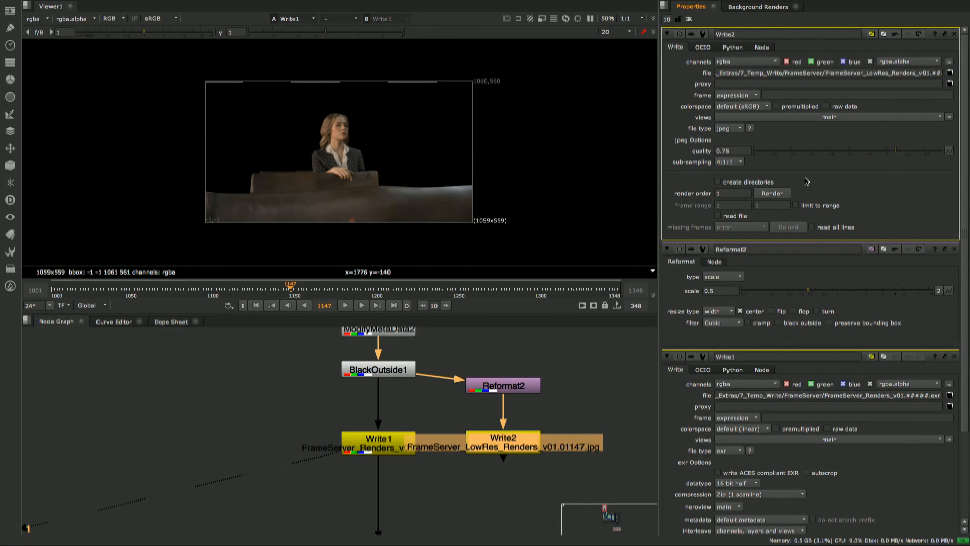
- Render Write2 over frames 1148-1348 using the frame server, and check its progress in Background Renders
{"action": "left_click", "coordinate": [772, 194]}
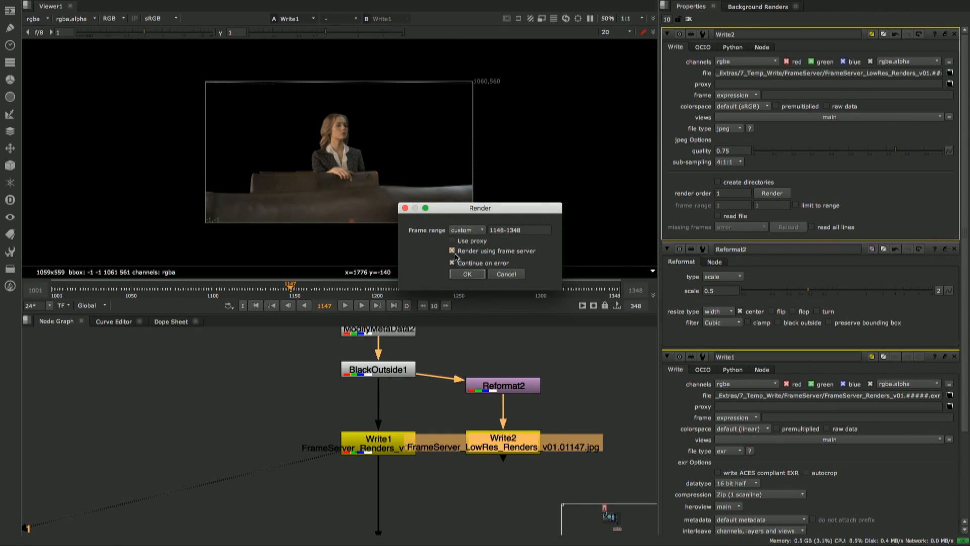
{"action": "left_click", "coordinate": [468, 274]}
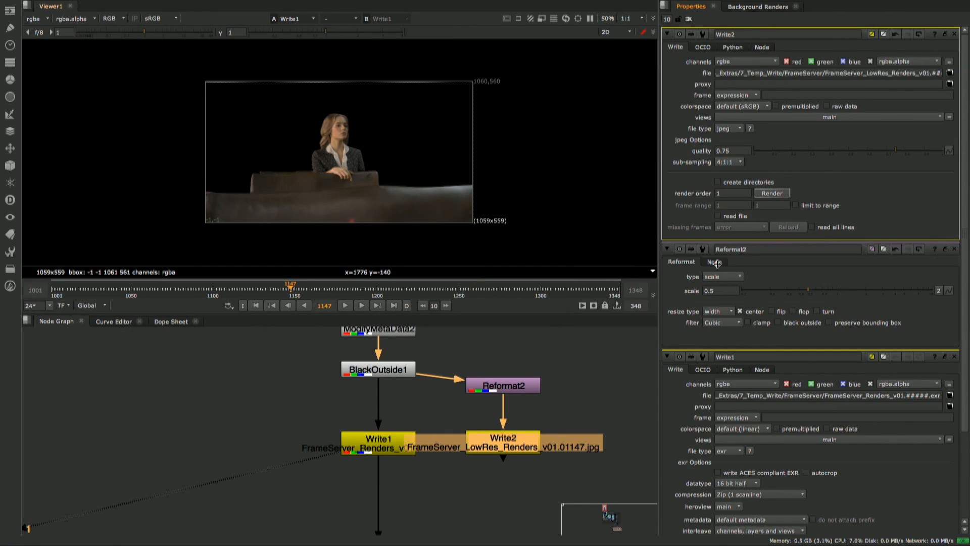
{"action": "left_click", "coordinate": [754, 8]}
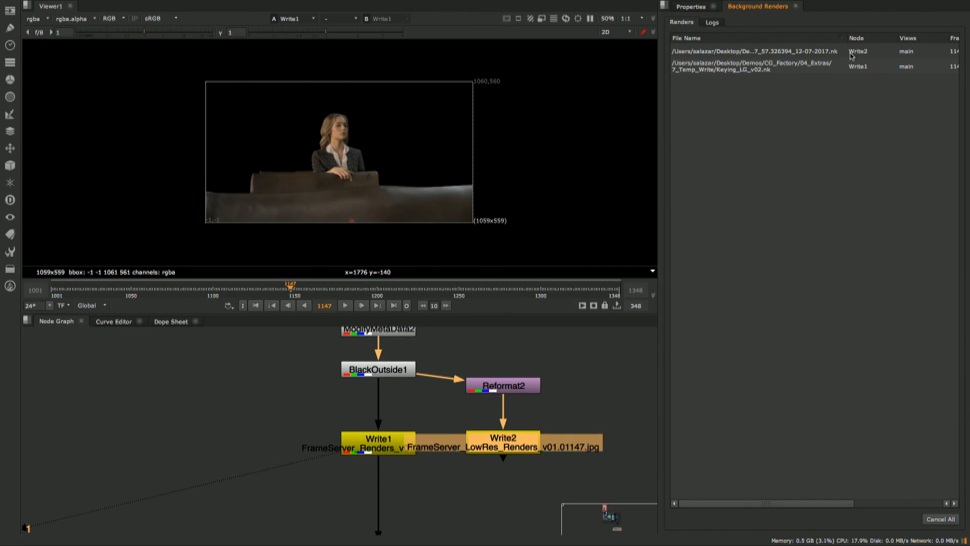
{"action": "left_click", "coordinate": [741, 504]}
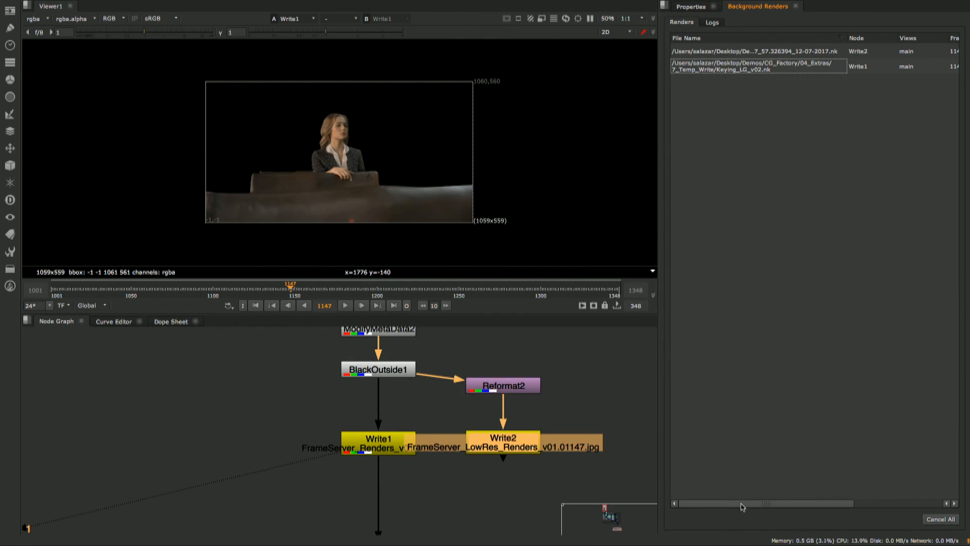
{"action": "left_click_drag", "start_coordinate": [741, 505], "coordinate": [786, 503]}
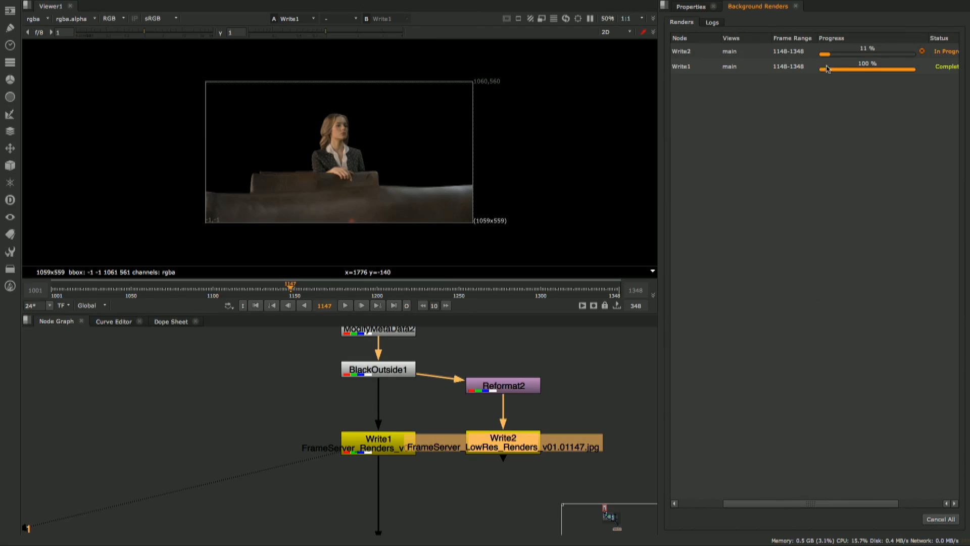
- Move Write1 onto the side branch from BlackOutside1 beside Write2, and launch a flipbook of the viewed output
{"action": "left_click", "coordinate": [380, 448]}
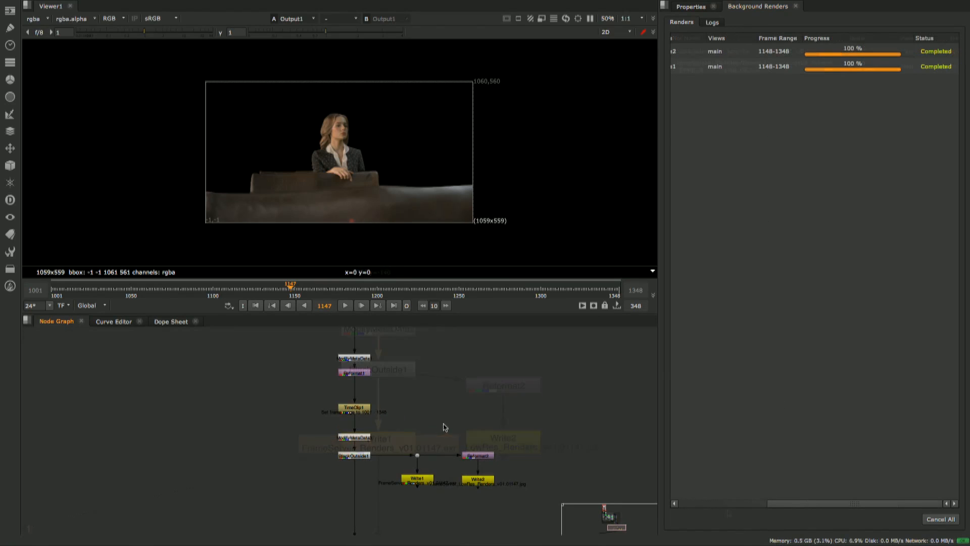
{"action": "left_click", "coordinate": [582, 306]}
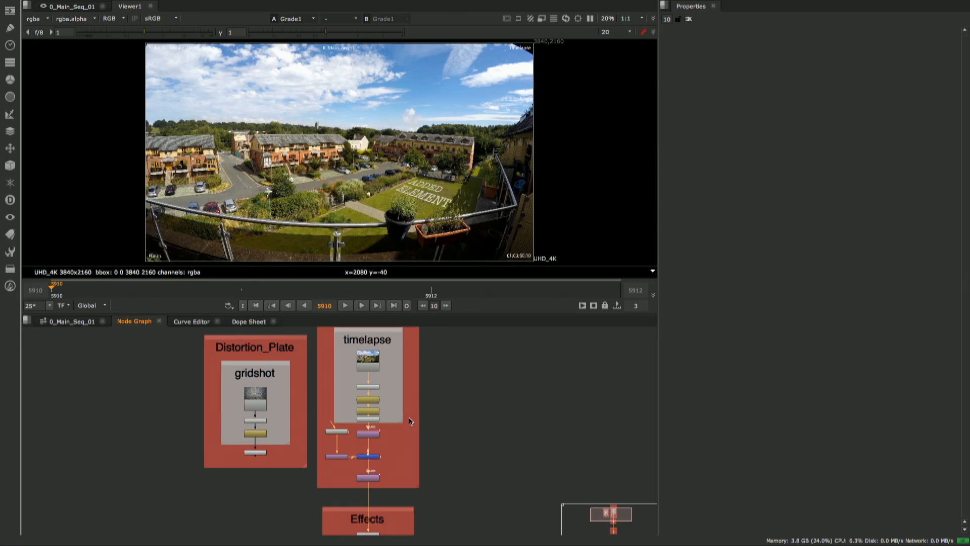
- Open LensDistortion2's properties below the timelapse plate and review the available distortion models, keeping NukeX Classic
{"action": "middle_click_drag", "start_coordinate": [424, 438], "coordinate": [422, 424]}
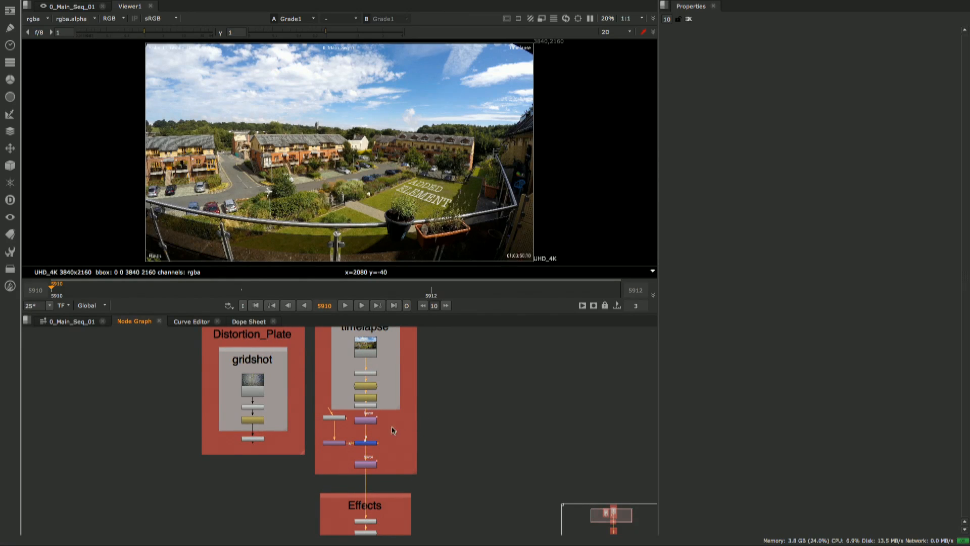
{"action": "scroll", "coordinate": [377, 432], "scroll_direction": "up", "scroll_amount": 3}
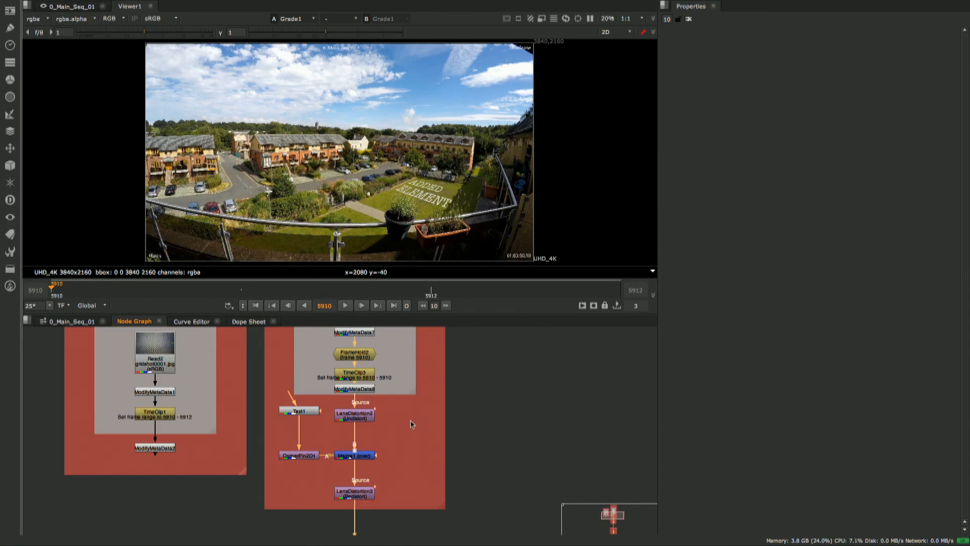
{"action": "double_click", "coordinate": [366, 421]}
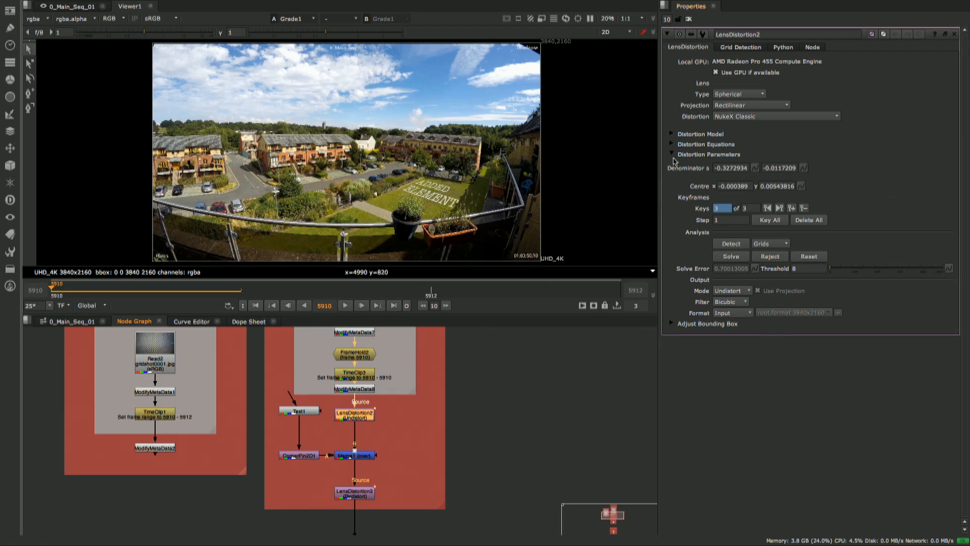
{"action": "left_click", "coordinate": [787, 116]}
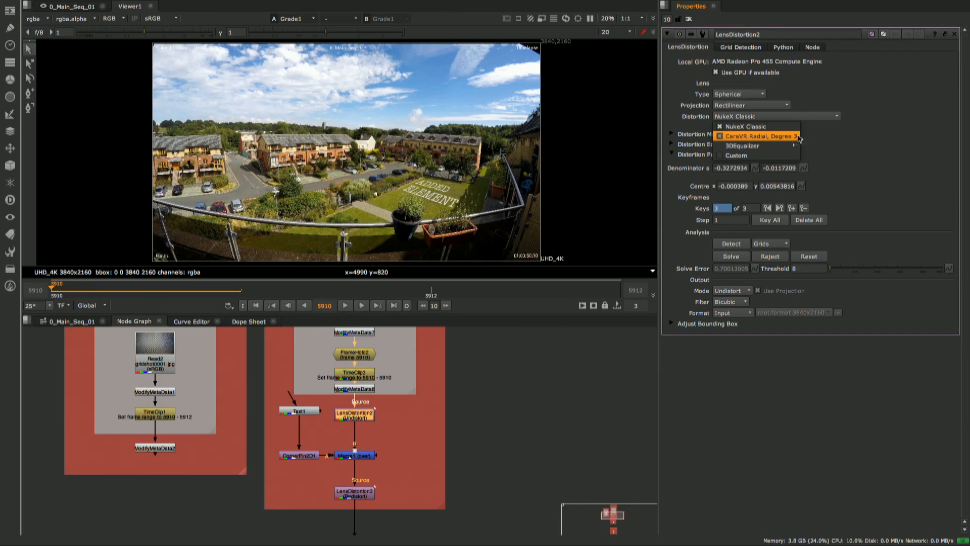
{"action": "left_click", "coordinate": [840, 129]}
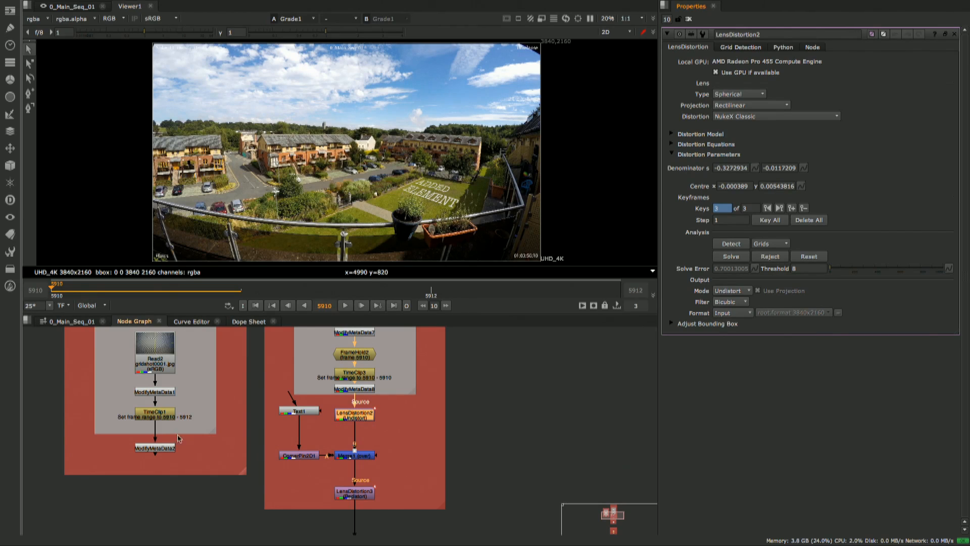
- View the output of the gridshot plate's last metadata node to examine the distorted checkerboard
{"action": "left_click_drag", "start_coordinate": [122, 483], "coordinate": [191, 423]}
{"action": "key", "text": "1"}
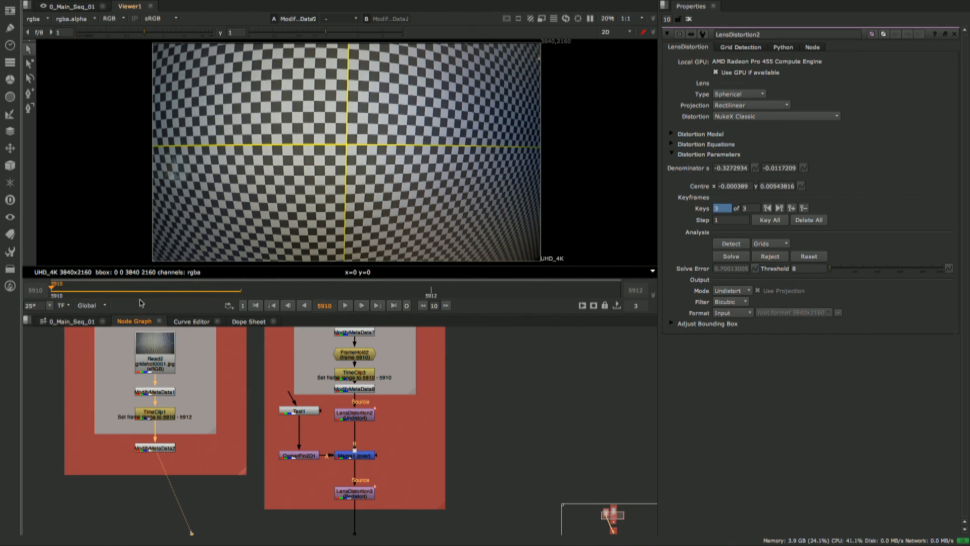
{"action": "mouse_move", "coordinate": [122, 289]}
{"action": "left_mouse_down"}
{"action": "mouse_move", "coordinate": [534, 283]}
{"action": "mouse_move", "coordinate": [166, 280]}
{"action": "mouse_move", "coordinate": [482, 281]}
{"action": "mouse_move", "coordinate": [114, 290]}
{"action": "left_mouse_up"}
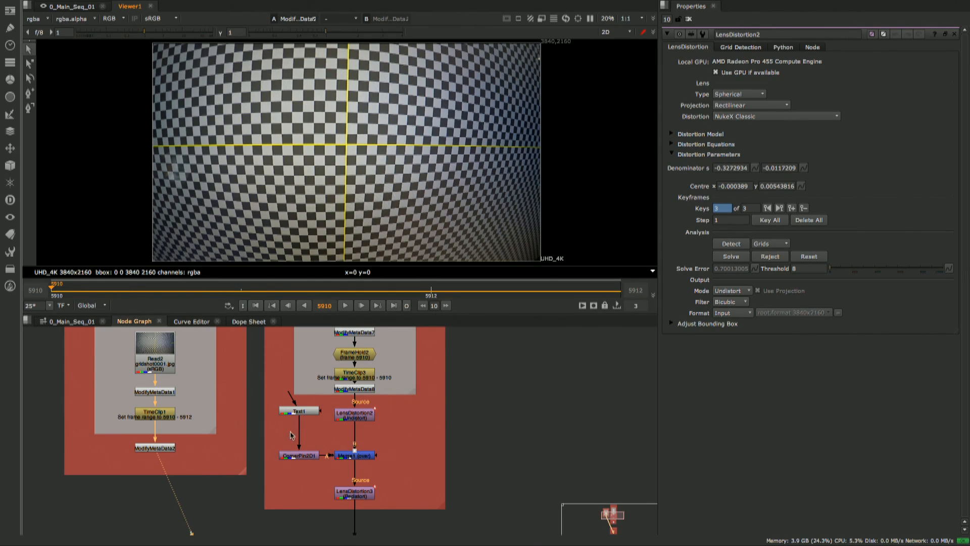
- View LensDistortion2's undistorted plate, the Merge with the added text, and LensDistortion3's redistorted result in turn
{"action": "left_click_drag", "start_coordinate": [328, 446], "coordinate": [398, 393]}
{"action": "key", "text": "1"}
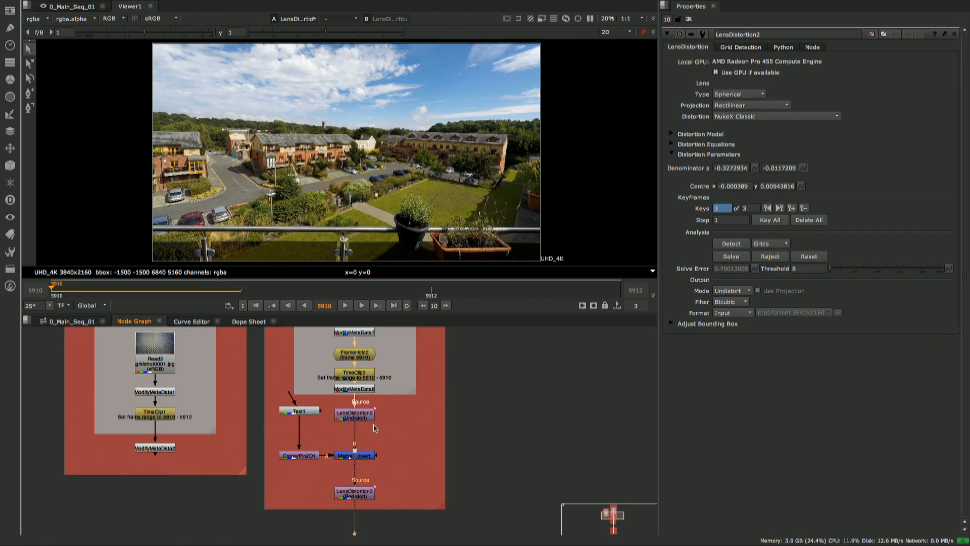
{"action": "left_click", "coordinate": [360, 456]}
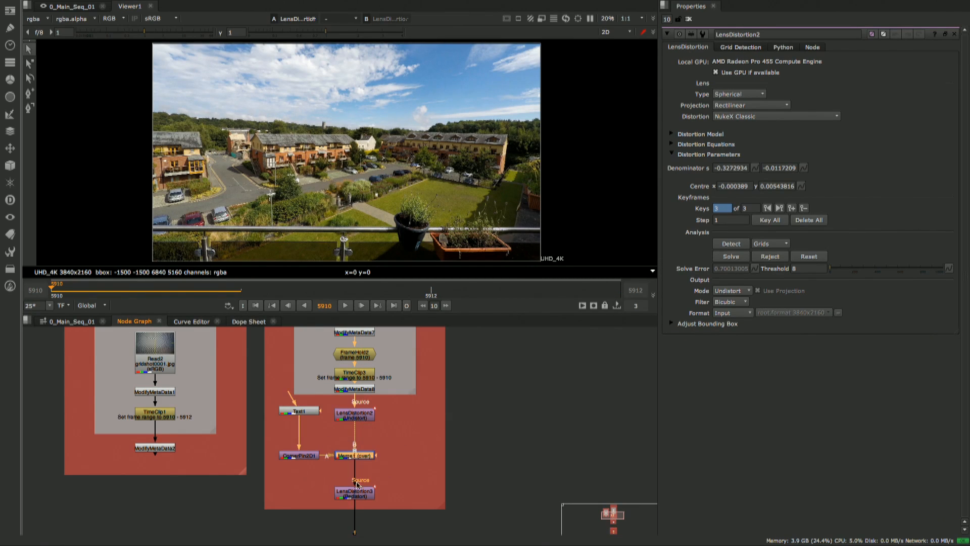
{"action": "key", "text": "1"}
{"action": "left_click_drag", "start_coordinate": [389, 476], "coordinate": [304, 531]}
{"action": "key", "text": "1"}
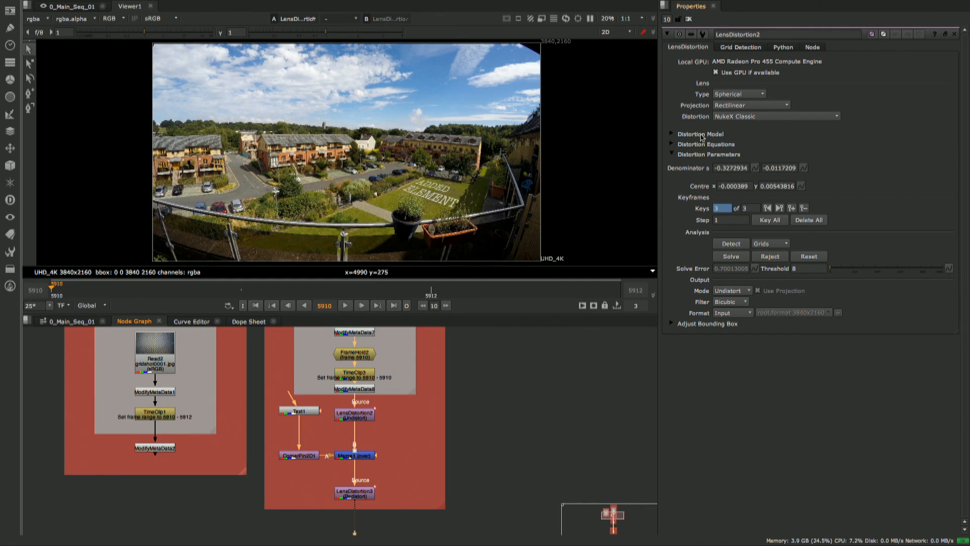
- Expand the Distortion Equations and Distortion Model sections of LensDistortion2
{"action": "left_click", "coordinate": [672, 145]}
{"action": "left_click", "coordinate": [672, 133]}
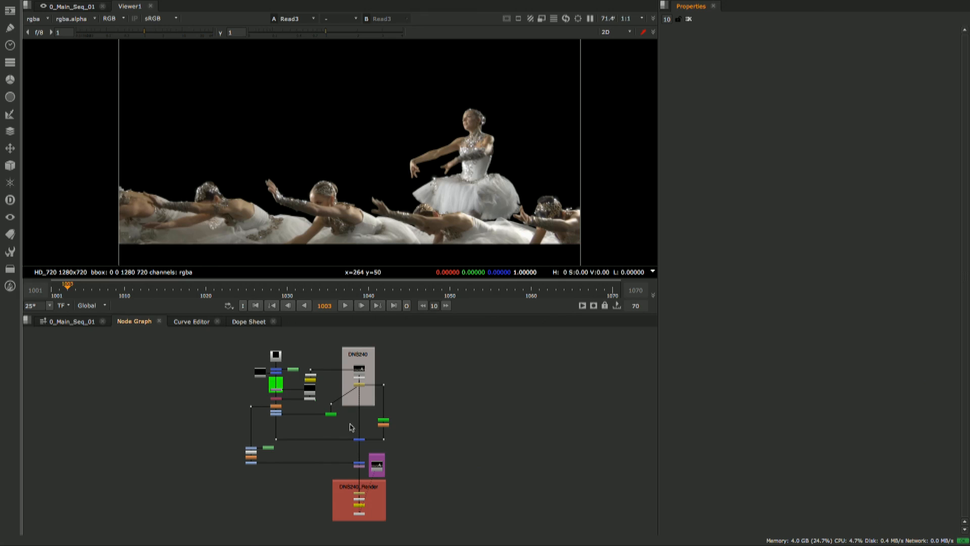
- Open SmartVector1's properties in the DNS240 tree, and play the Read3 ballet plate through to frame 1061
{"action": "scroll", "coordinate": [308, 387], "scroll_direction": "up", "scroll_amount": 3}
{"action": "scroll", "coordinate": [349, 379], "scroll_direction": "up", "scroll_amount": 6}
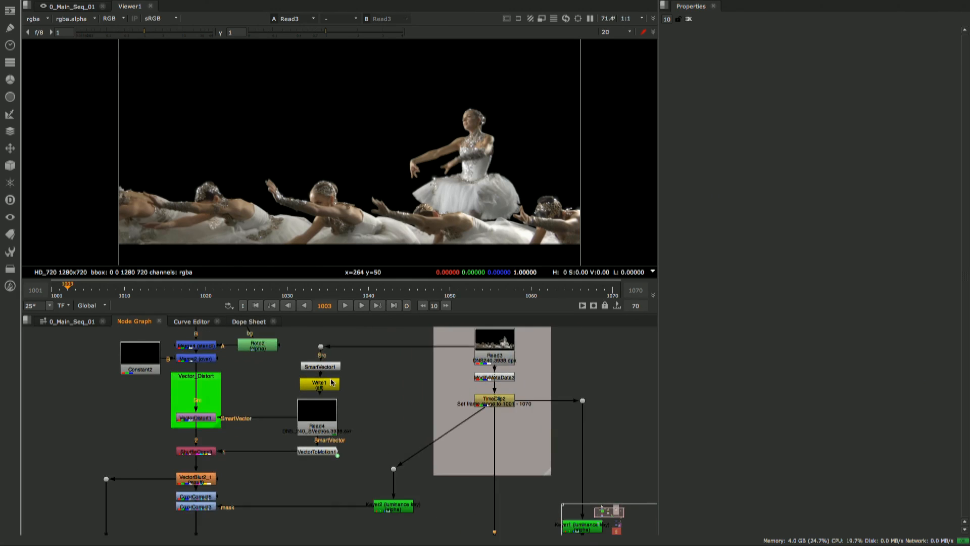
{"action": "double_click", "coordinate": [332, 390]}
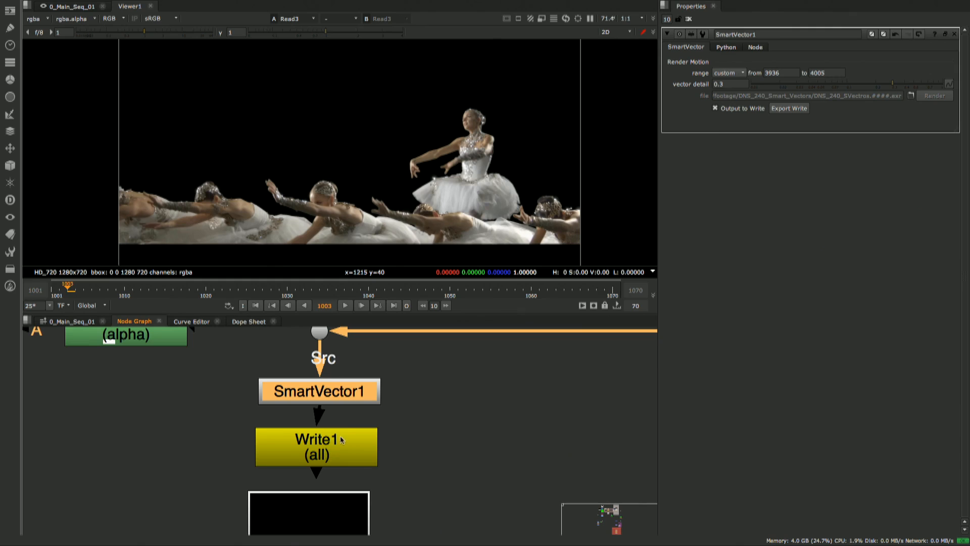
{"action": "middle_click_drag", "start_coordinate": [315, 448], "coordinate": [347, 403]}
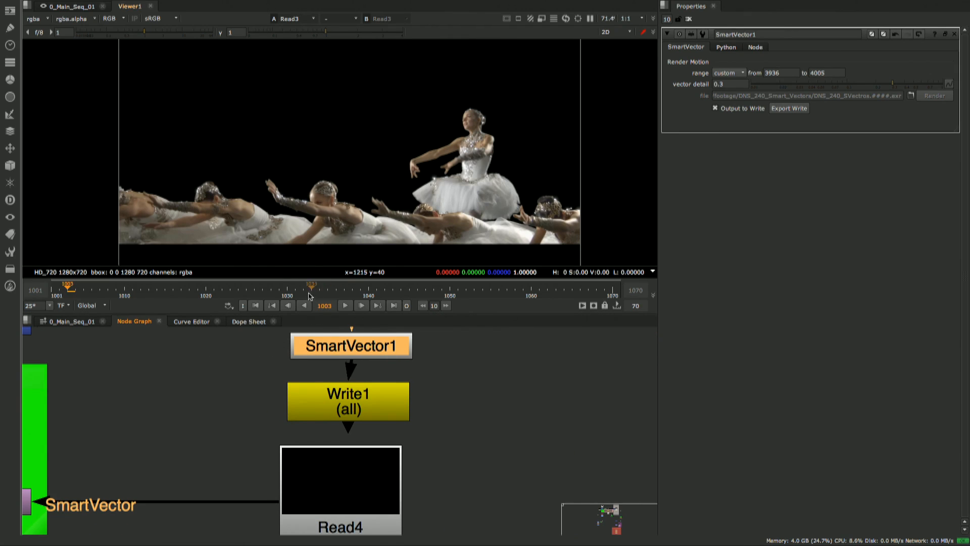
{"action": "left_click", "coordinate": [345, 306]}
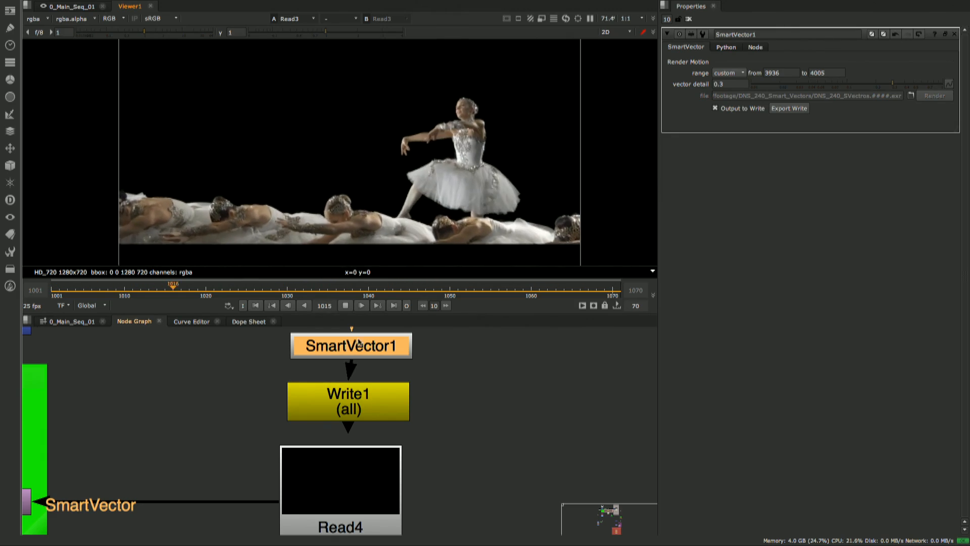
{"action": "left_click", "coordinate": [345, 307]}
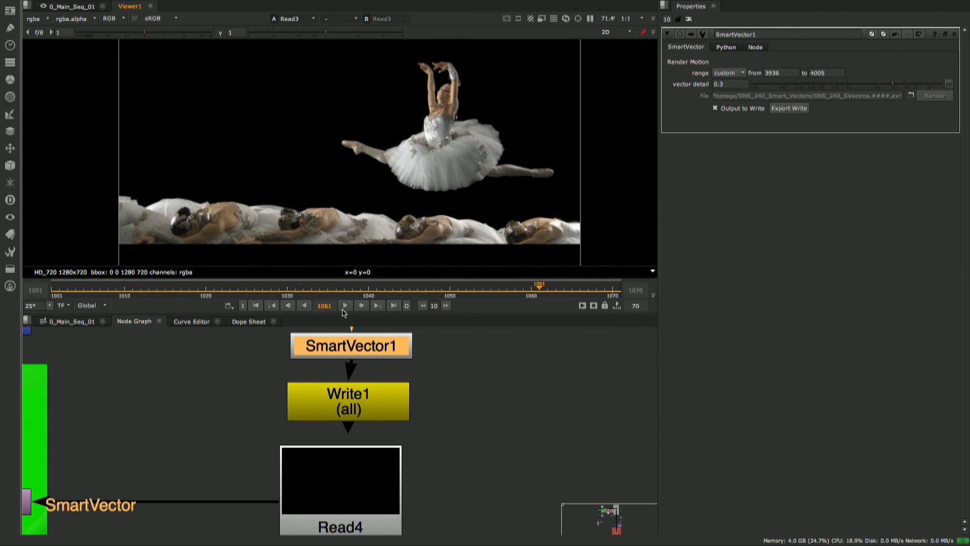
- Open VectorDistort1's properties and set its blur size to 0
{"action": "middle_click_drag", "start_coordinate": [211, 475], "coordinate": [240, 413]}
{"action": "scroll", "coordinate": [240, 415], "scroll_direction": "down", "scroll_amount": 5}
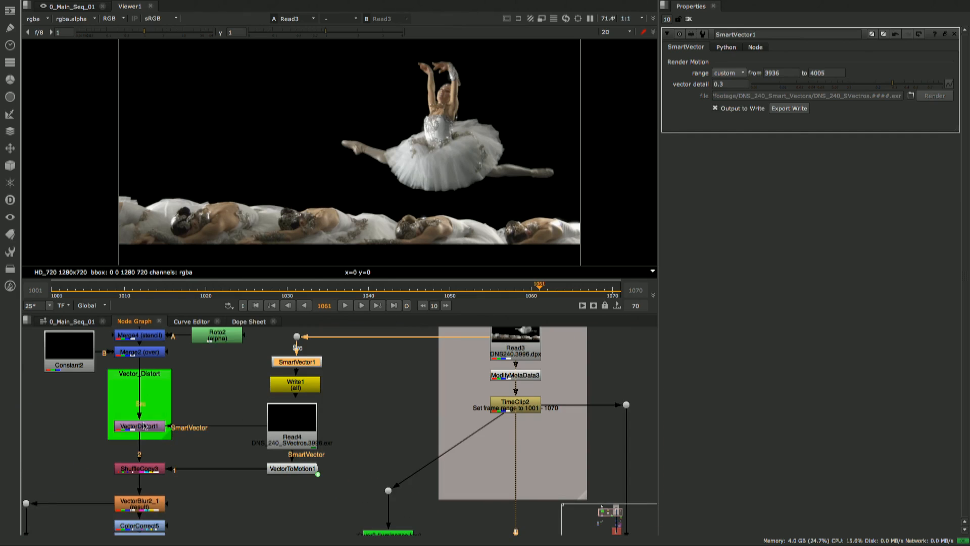
{"action": "double_click", "coordinate": [144, 426]}
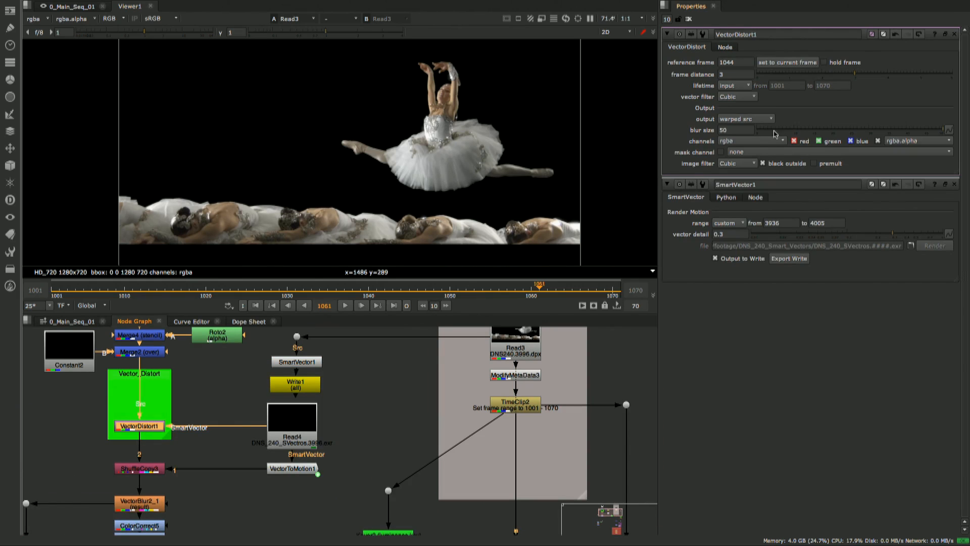
{"action": "left_click_drag", "start_coordinate": [758, 131], "coordinate": [754, 131]}
- View the Merge3 (multiply) result in the DNS240 tree, focusing on the pattern added to the dancer's skirt
{"action": "middle_click_drag", "start_coordinate": [455, 466], "coordinate": [279, 326]}
{"action": "middle_click_drag", "start_coordinate": [340, 512], "coordinate": [329, 467]}
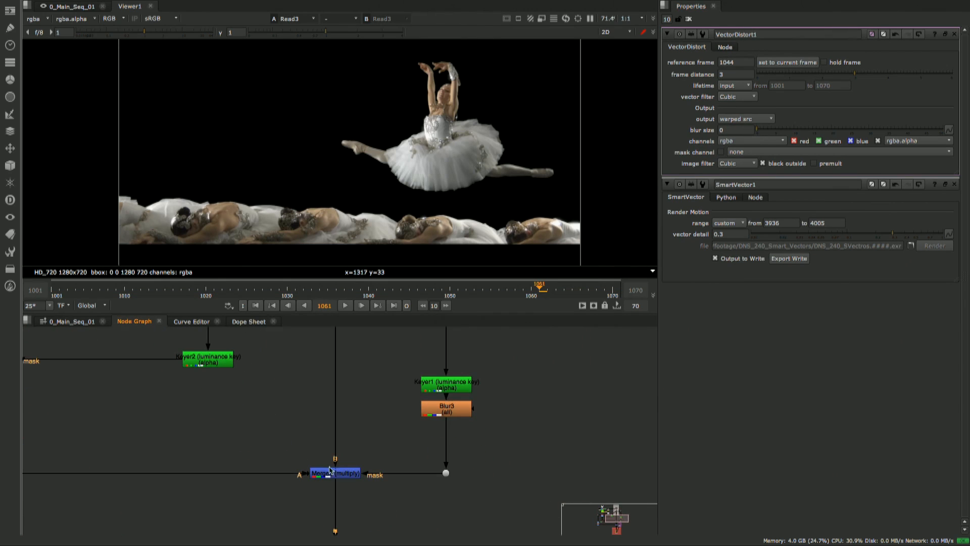
{"action": "left_click", "coordinate": [330, 470]}
{"action": "key", "text": "1"}
{"action": "scroll", "coordinate": [470, 158], "scroll_direction": "up", "scroll_amount": 3}
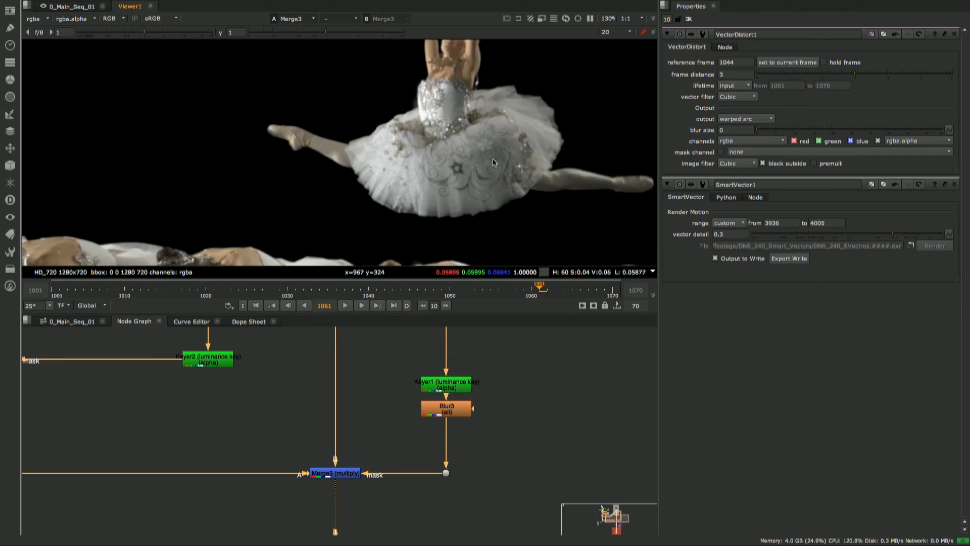
{"action": "scroll", "coordinate": [485, 162], "scroll_direction": "up", "scroll_amount": 5}
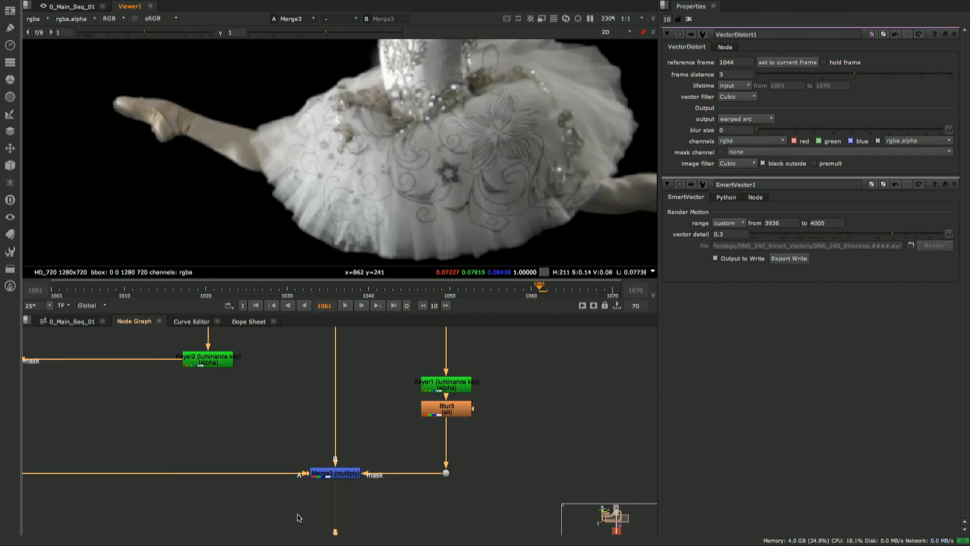
- Disable and re-enable Merge3 to compare the skirt with and without the added pattern
{"action": "left_click_drag", "start_coordinate": [298, 515], "coordinate": [379, 435]}
{"action": "key", "text": "d"}
{"action": "key", "text": "d"}
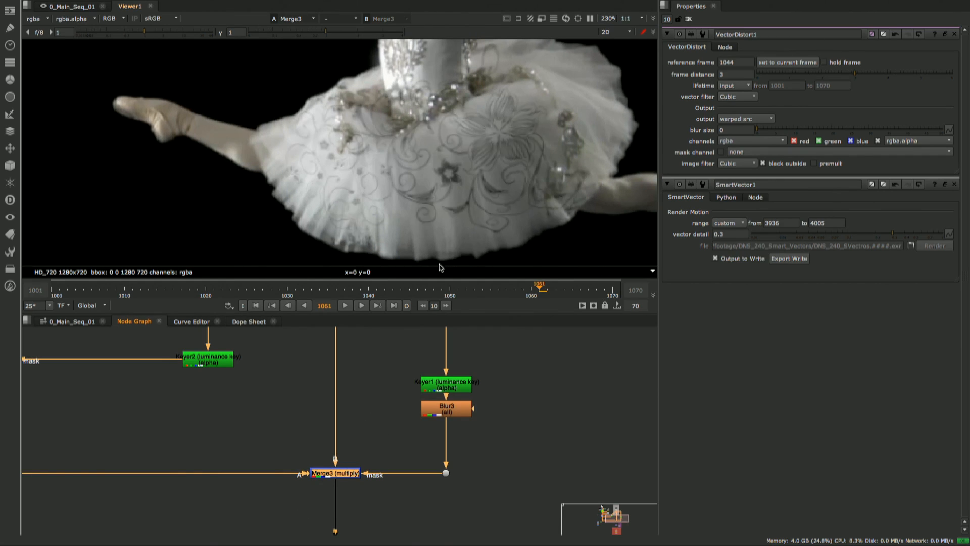
- Check how the skirt pattern follows the dancer at frames 1023, 1031, 1037, 1042 and 1044
{"action": "scroll", "coordinate": [474, 230], "scroll_direction": "up", "scroll_amount": 2}
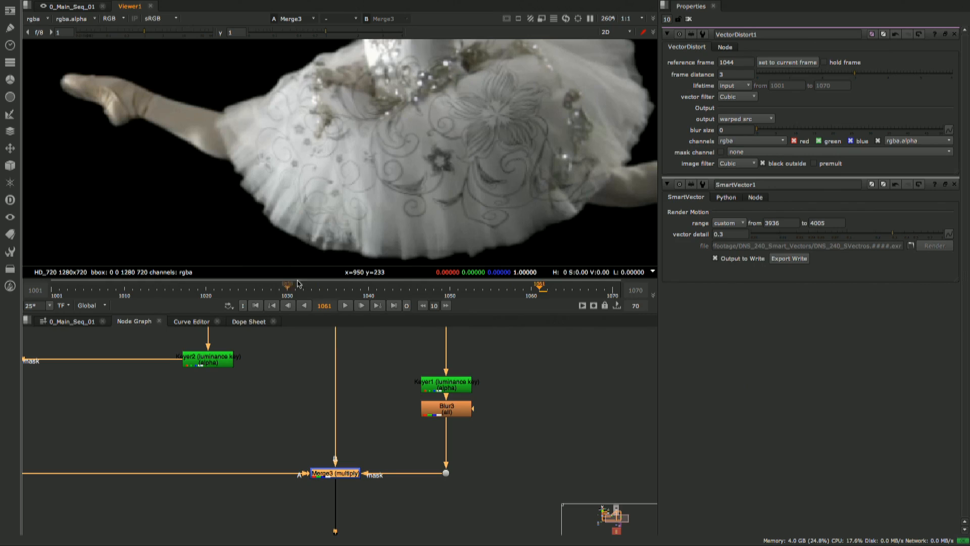
{"action": "left_click", "coordinate": [230, 289]}
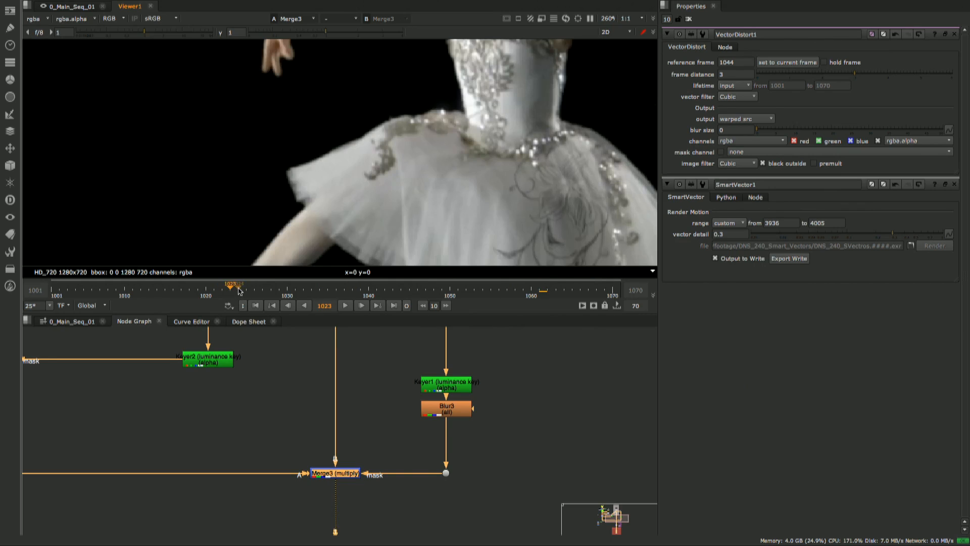
{"action": "left_click_drag", "start_coordinate": [240, 291], "coordinate": [295, 290]}
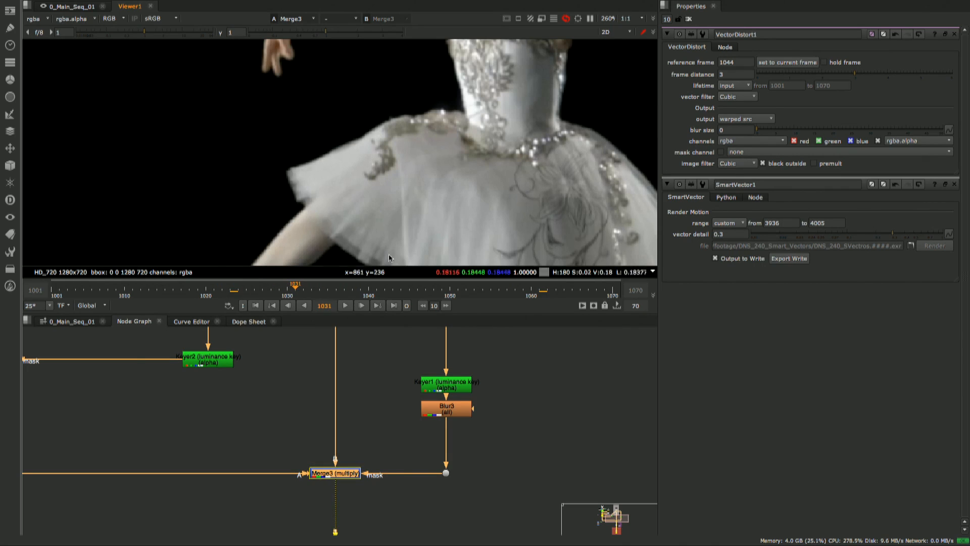
{"action": "middle_click_drag", "start_coordinate": [481, 215], "coordinate": [424, 175]}
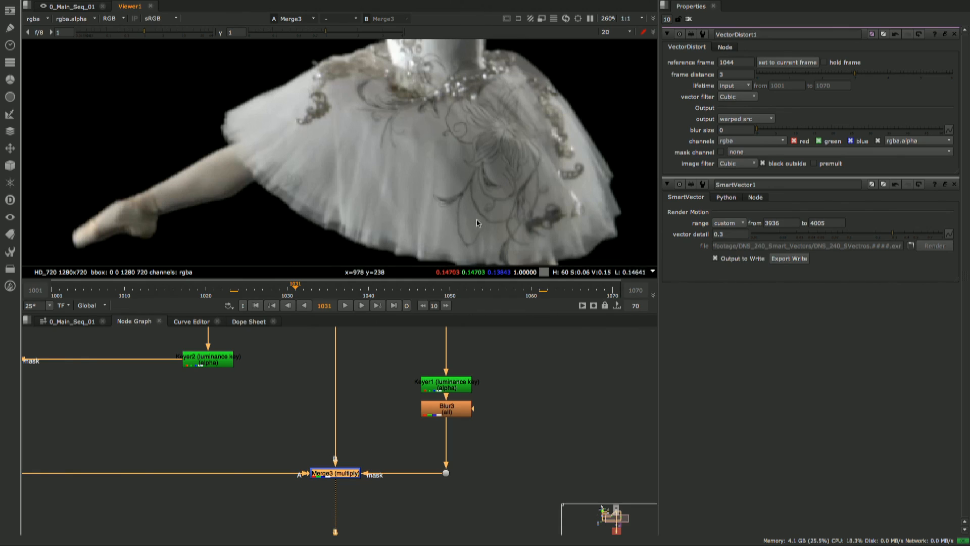
{"action": "left_click", "coordinate": [344, 286]}
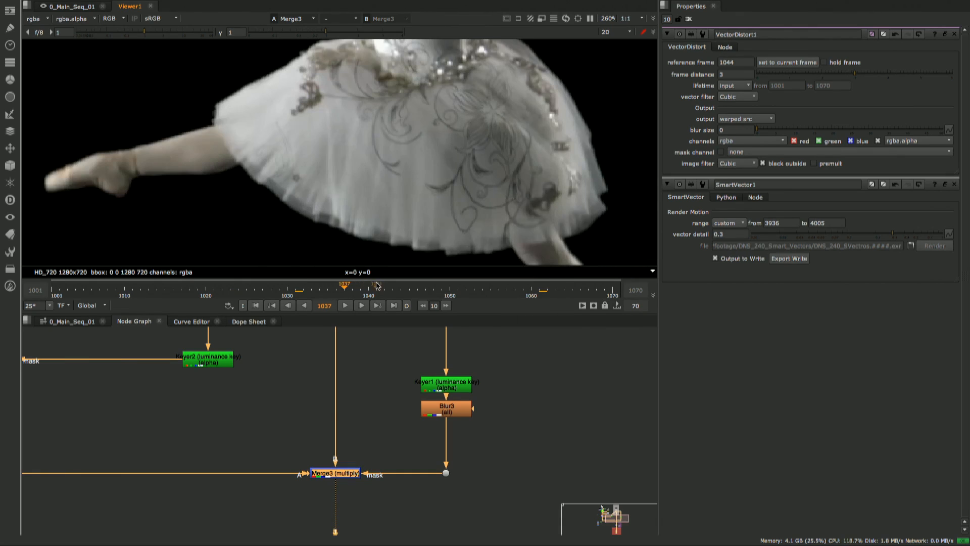
{"action": "left_click", "coordinate": [385, 286]}
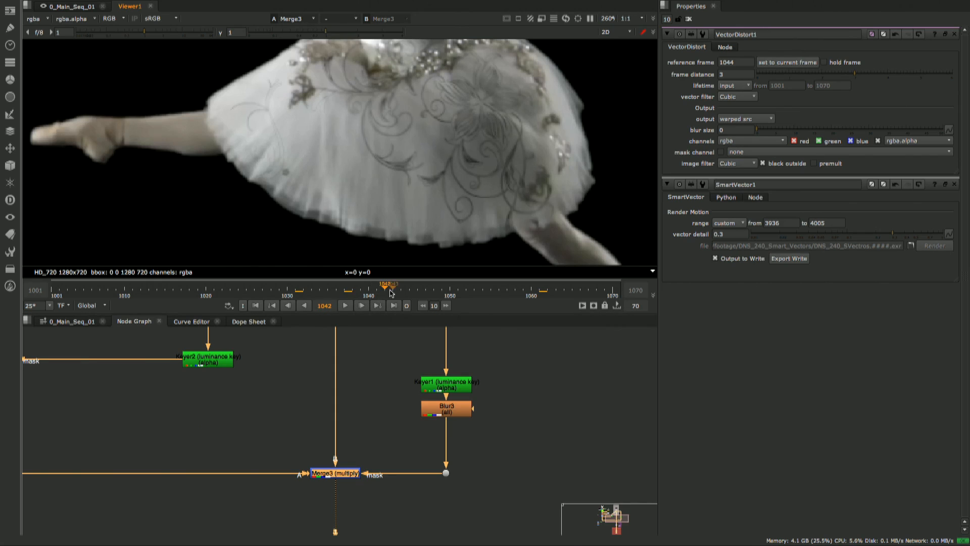
{"action": "mouse_move", "coordinate": [390, 291]}
{"action": "left_mouse_down"}
{"action": "mouse_move", "coordinate": [416, 292]}
{"action": "mouse_move", "coordinate": [404, 293]}
{"action": "left_mouse_up"}
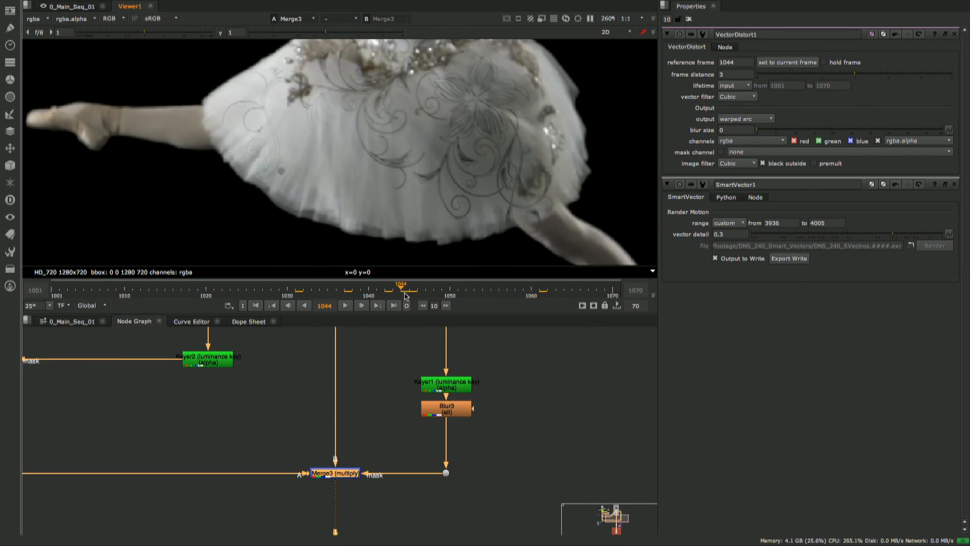
- Set VectorDistort1's blur size to 50 and inspect the skirt pattern up close at frame 1044
{"action": "middle_click_drag", "start_coordinate": [223, 371], "coordinate": [305, 438]}
{"action": "mouse_move", "coordinate": [99, 392]}
{"action": "middle_mouse_down"}
{"action": "mouse_move", "coordinate": [180, 394]}
{"action": "mouse_move", "coordinate": [187, 412]}
{"action": "middle_mouse_up"}
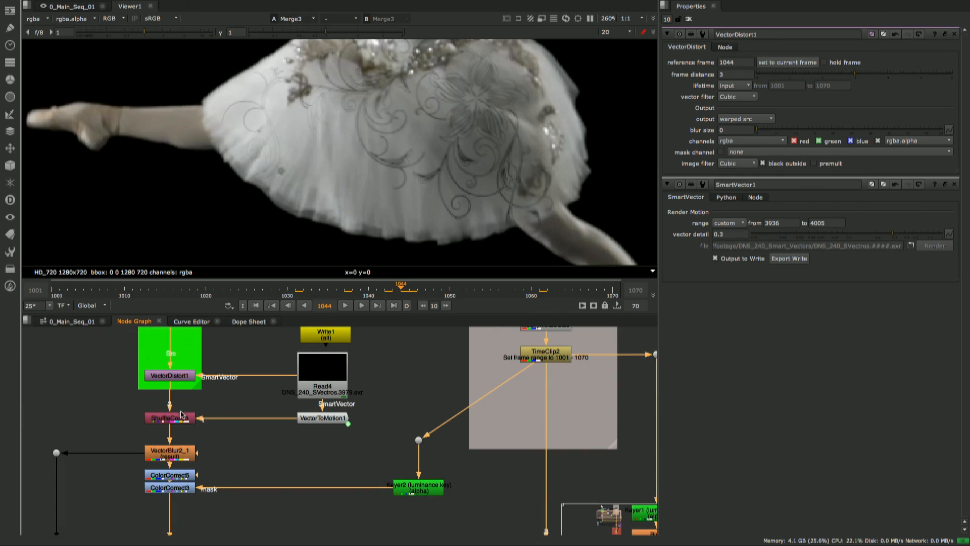
{"action": "left_click", "coordinate": [175, 380]}
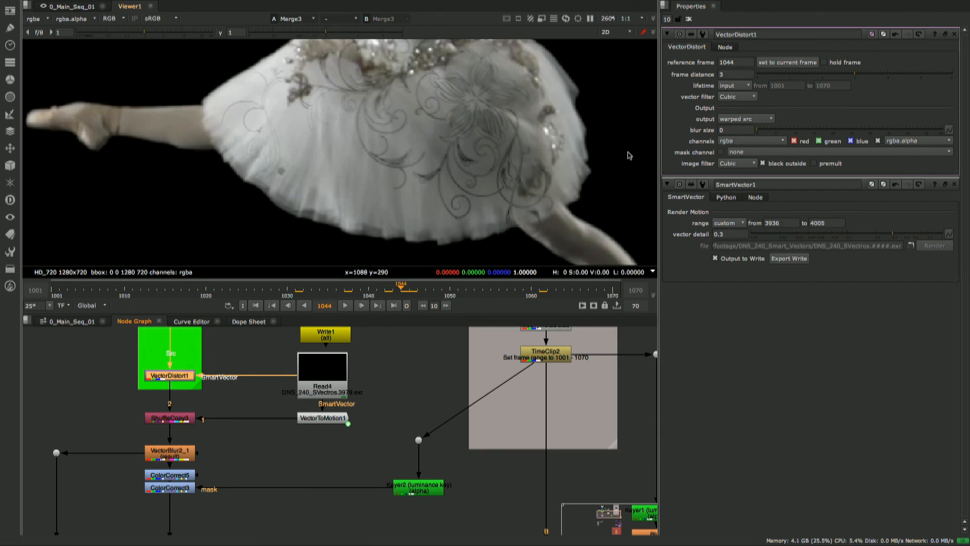
{"action": "middle_click_drag", "start_coordinate": [435, 200], "coordinate": [409, 197]}
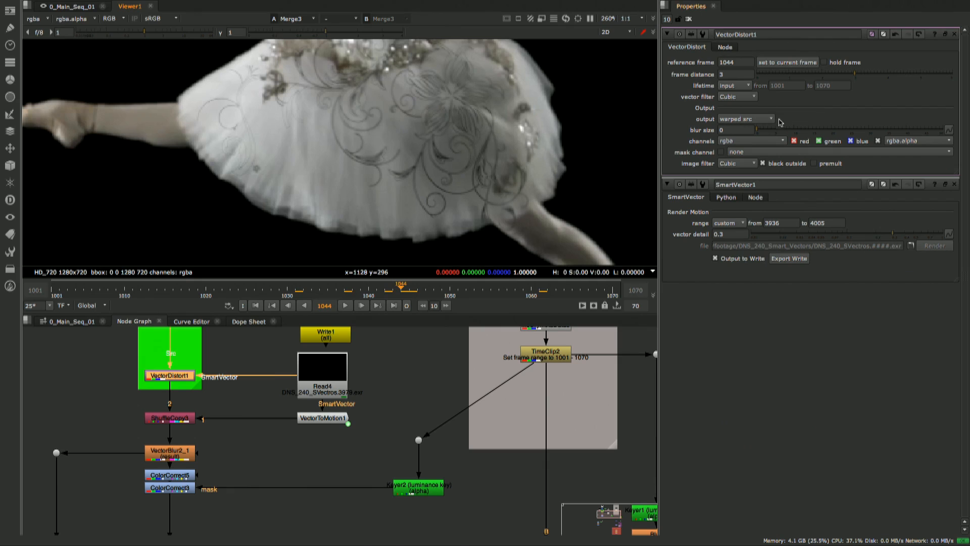
{"action": "left_click_drag", "start_coordinate": [759, 129], "coordinate": [955, 132]}
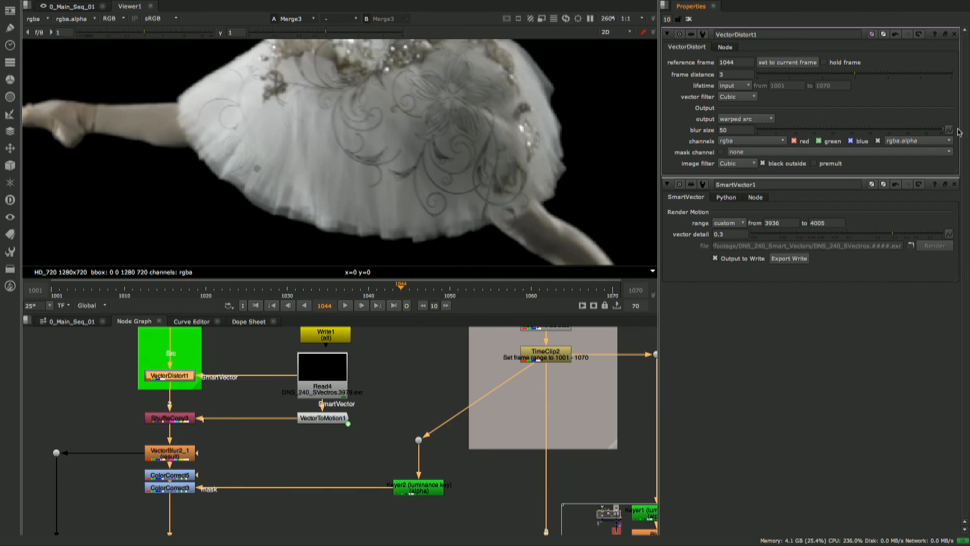
{"action": "scroll", "coordinate": [424, 199], "scroll_direction": "up", "scroll_amount": 4}
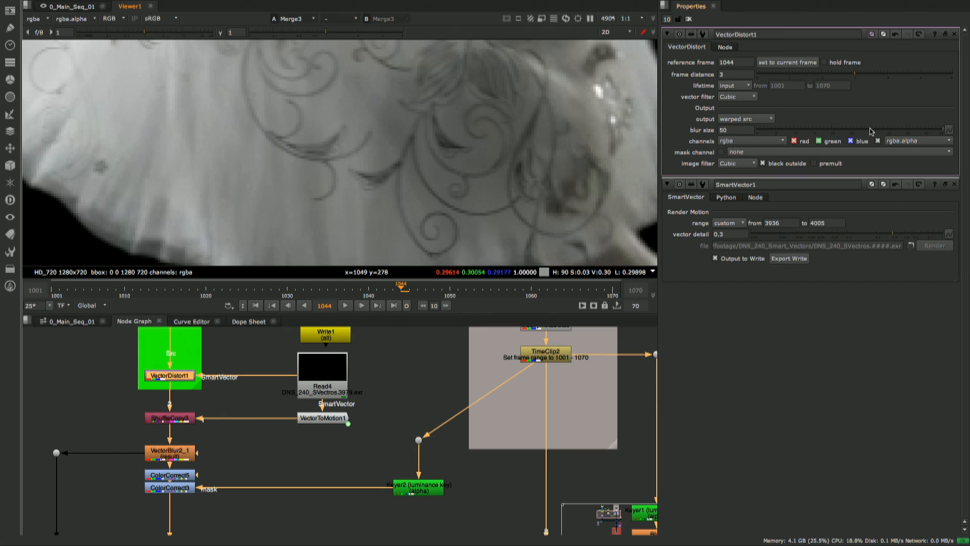
- Set VectorDistort1's blur size to 0 and compare the skirt pattern at frame 1044
{"action": "left_click_drag", "start_coordinate": [871, 130], "coordinate": [707, 134]}
{"action": "scroll", "coordinate": [427, 183], "scroll_direction": "down", "scroll_amount": 10}
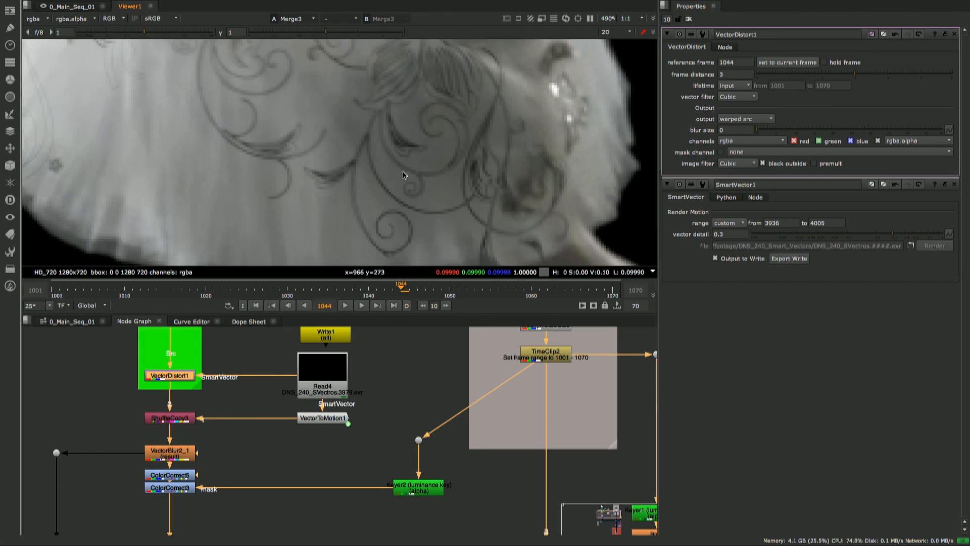
{"action": "scroll", "coordinate": [416, 184], "scroll_direction": "up", "scroll_amount": 10}
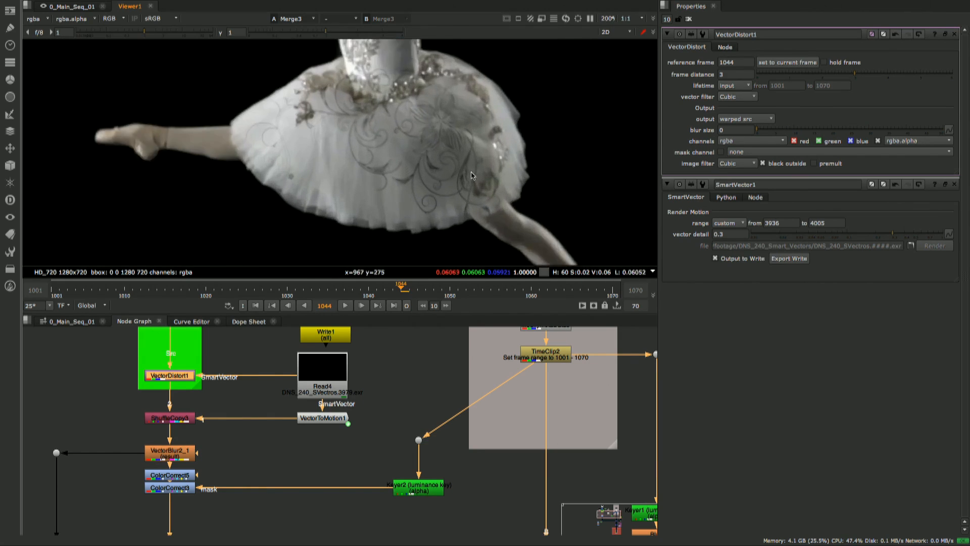
{"action": "scroll", "coordinate": [437, 202], "scroll_direction": "down", "scroll_amount": 1}
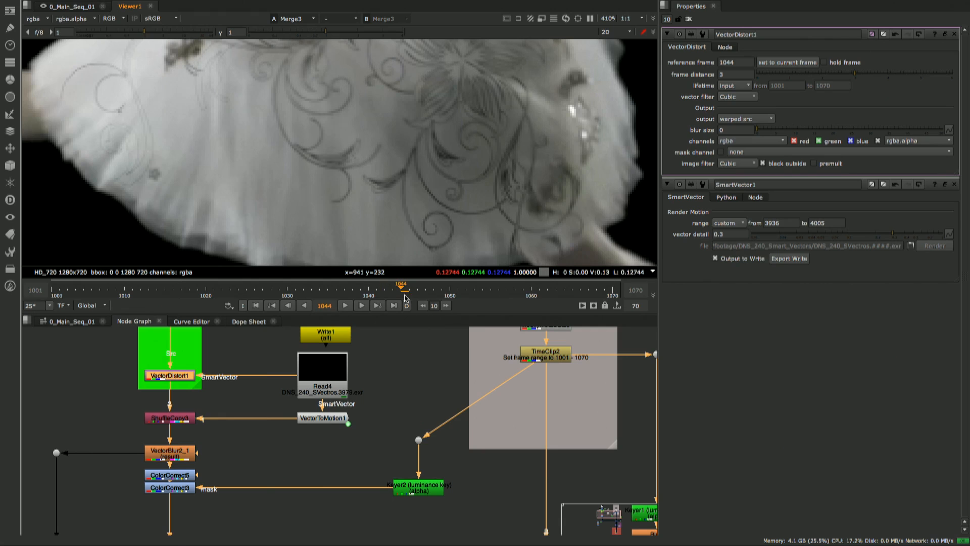
- Go to frame 1052 and set VectorDistort1's blur size to 50
{"action": "left_click", "coordinate": [460, 290]}
{"action": "left_click", "coordinate": [465, 291]}
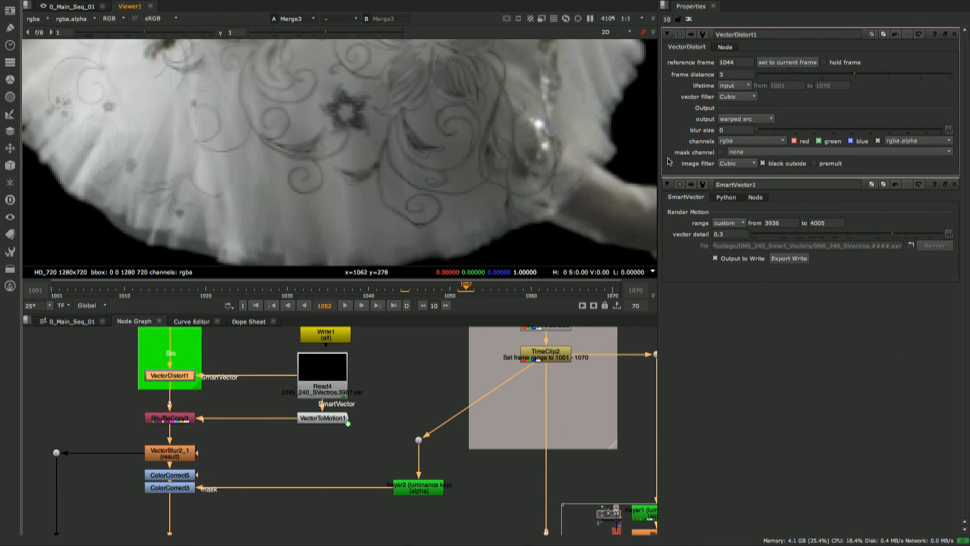
{"action": "left_click_drag", "start_coordinate": [768, 130], "coordinate": [943, 133]}
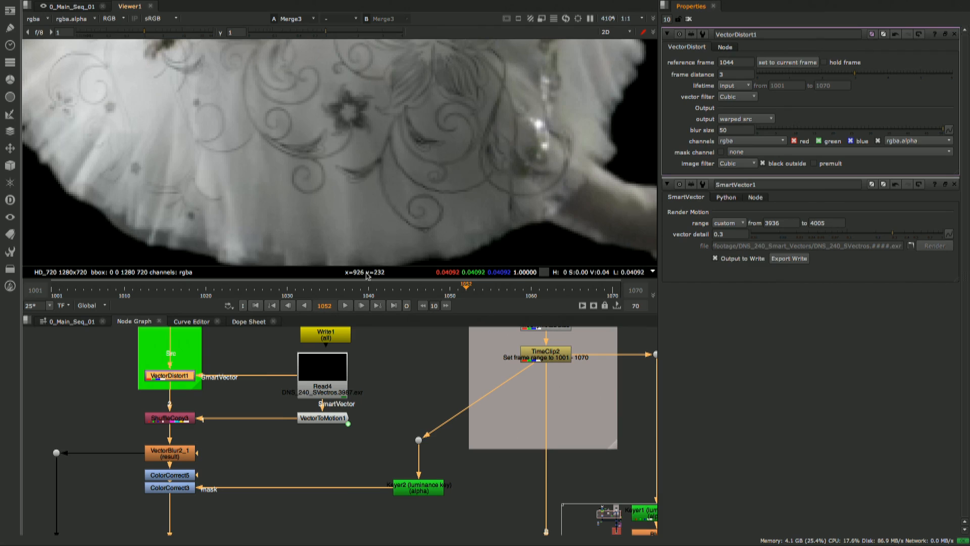
- View the rendered output in Read5 beside the DNS240_Render backdrop, and play it back
{"action": "middle_click_drag", "start_coordinate": [423, 391], "coordinate": [424, 381]}
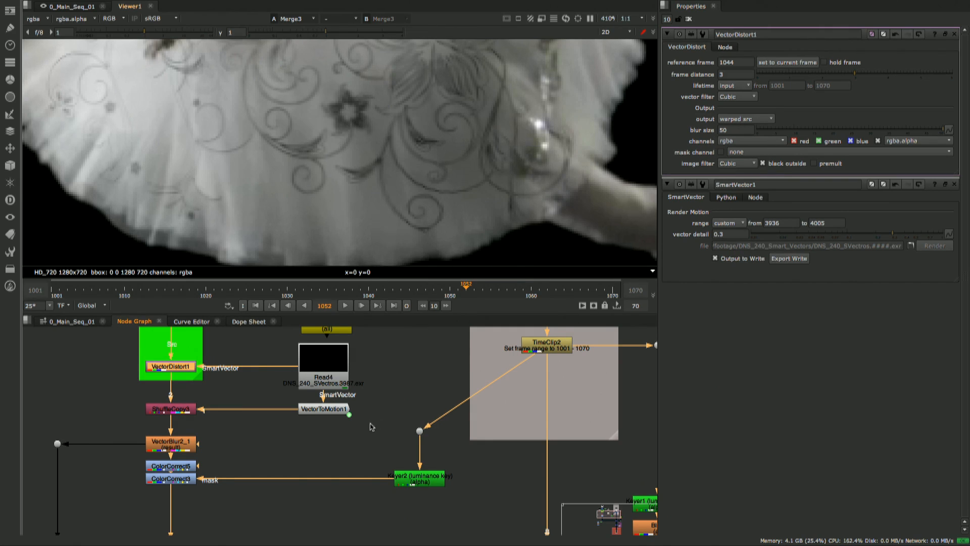
{"action": "middle_click_drag", "start_coordinate": [372, 433], "coordinate": [373, 424]}
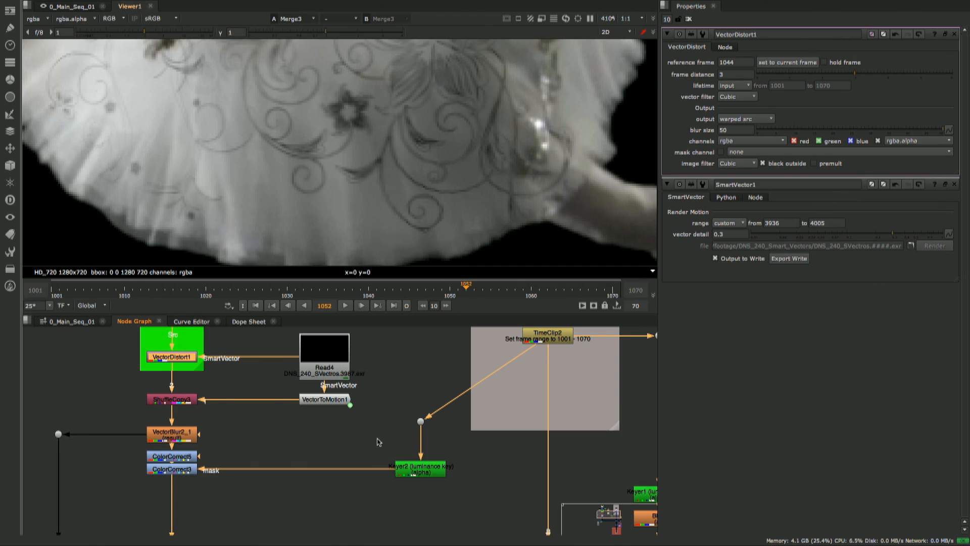
{"action": "scroll", "coordinate": [376, 442], "scroll_direction": "down", "scroll_amount": 2}
{"action": "scroll", "coordinate": [376, 442], "scroll_direction": "down", "scroll_amount": 6}
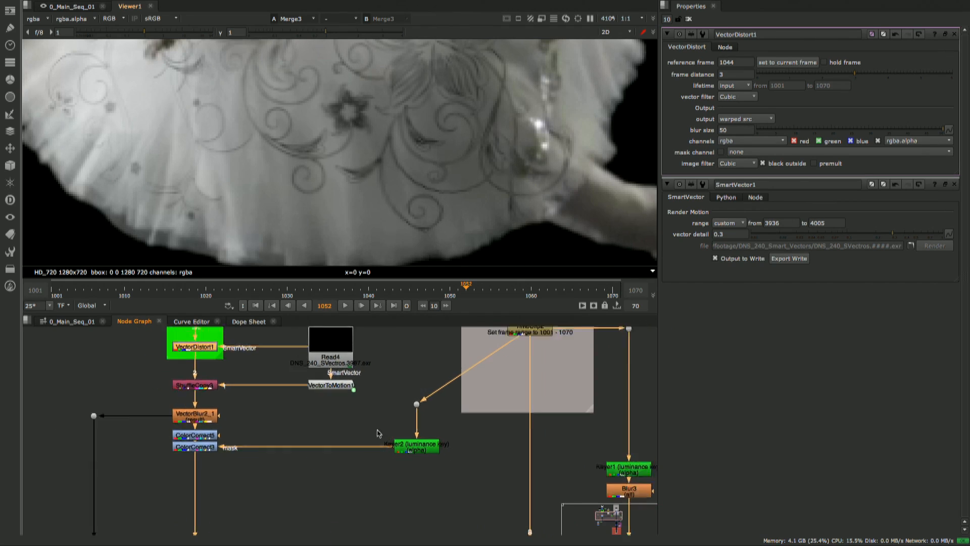
{"action": "middle_click_drag", "start_coordinate": [409, 480], "coordinate": [355, 427]}
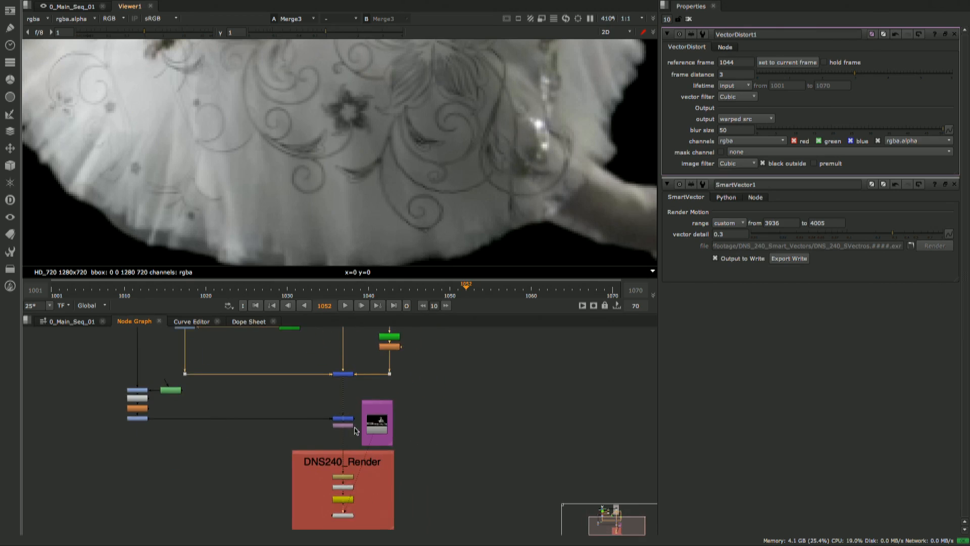
{"action": "scroll", "coordinate": [355, 428], "scroll_direction": "up", "scroll_amount": 2}
{"action": "left_click", "coordinate": [385, 422]}
{"action": "key", "text": "1"}
{"action": "scroll", "coordinate": [417, 208], "scroll_direction": "down", "scroll_amount": 5}
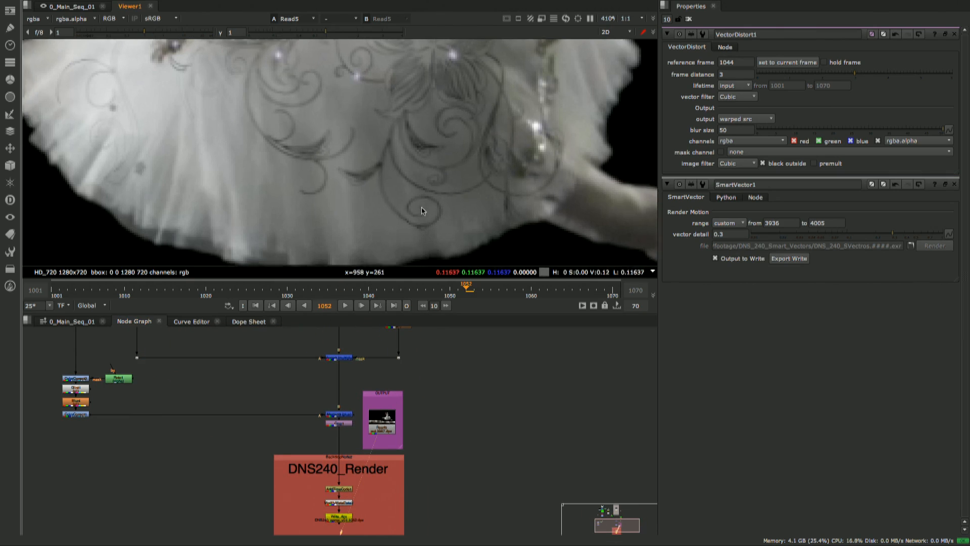
{"action": "left_click", "coordinate": [345, 306]}
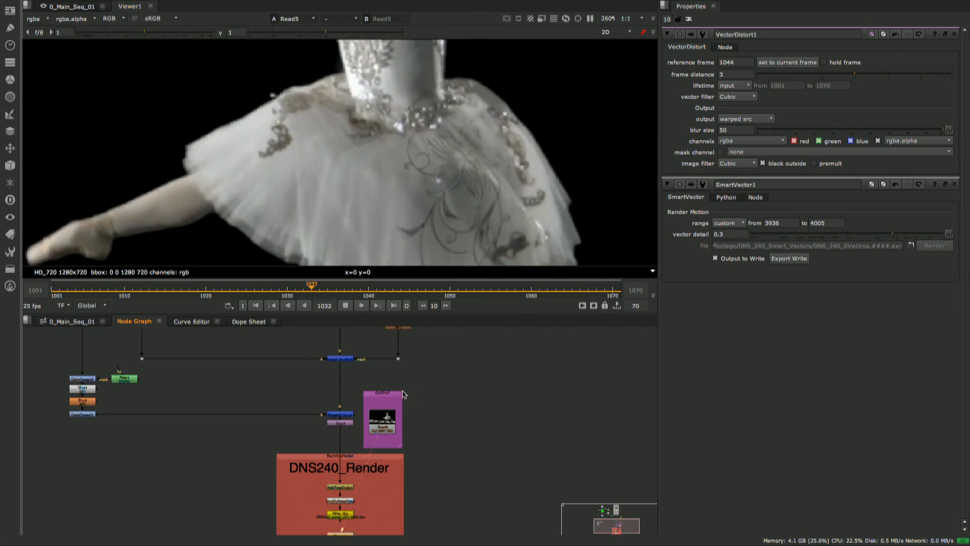
{"action": "scroll", "coordinate": [374, 404], "scroll_direction": "down", "scroll_amount": 5}
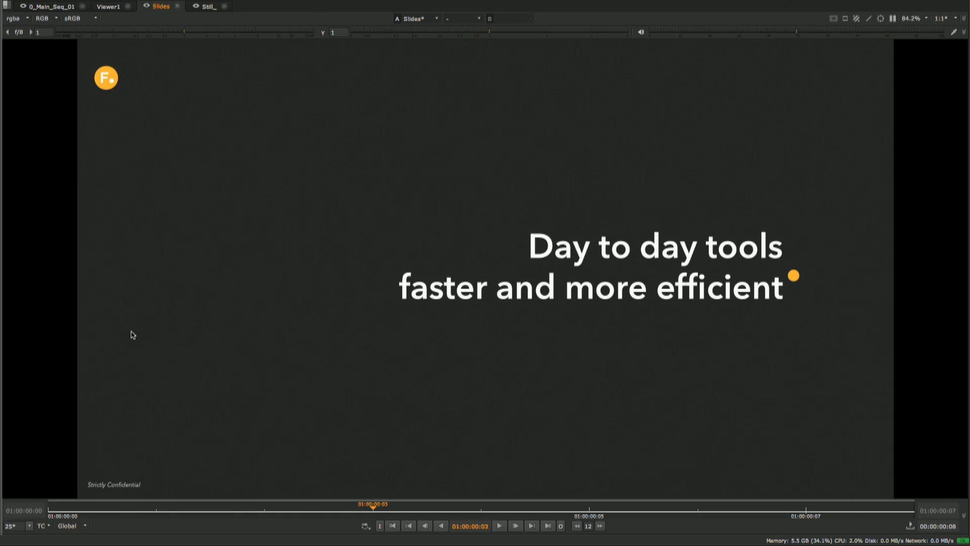
- Advance Slides to "New collaborative workflows", and step through the LiveGroup diagrams in Still_ up to frame 00:00:00:07
{"action": "key", "text": "Right"}
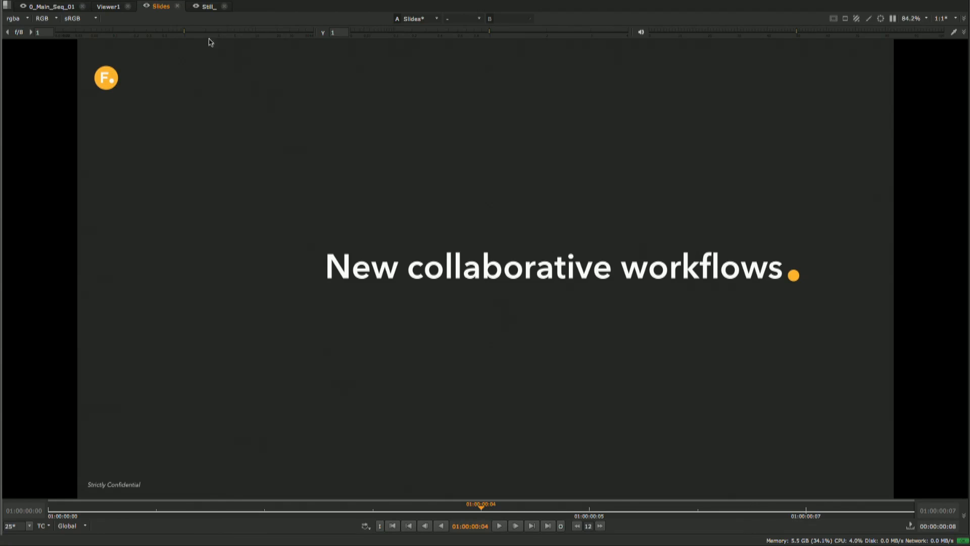
{"action": "left_click", "coordinate": [208, 8]}
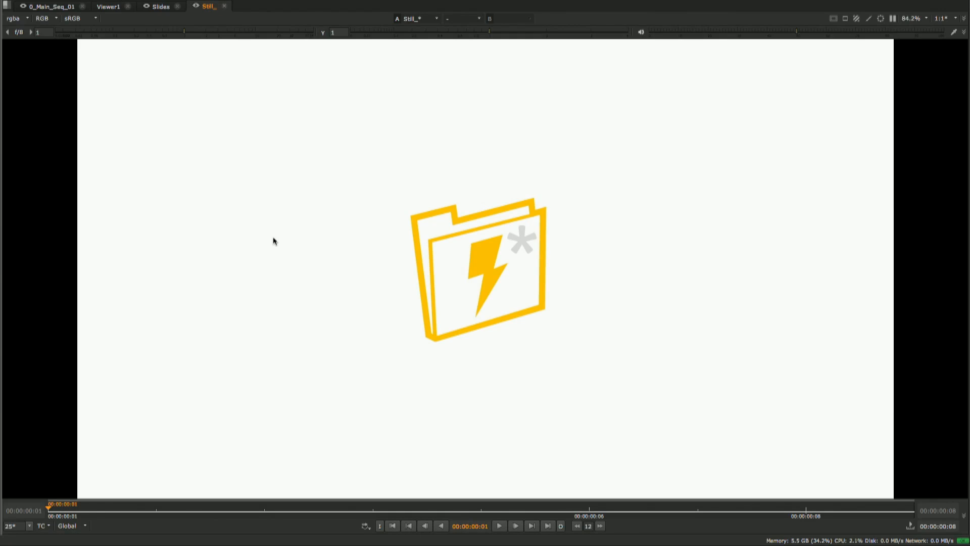
{"action": "key", "text": "Right"}
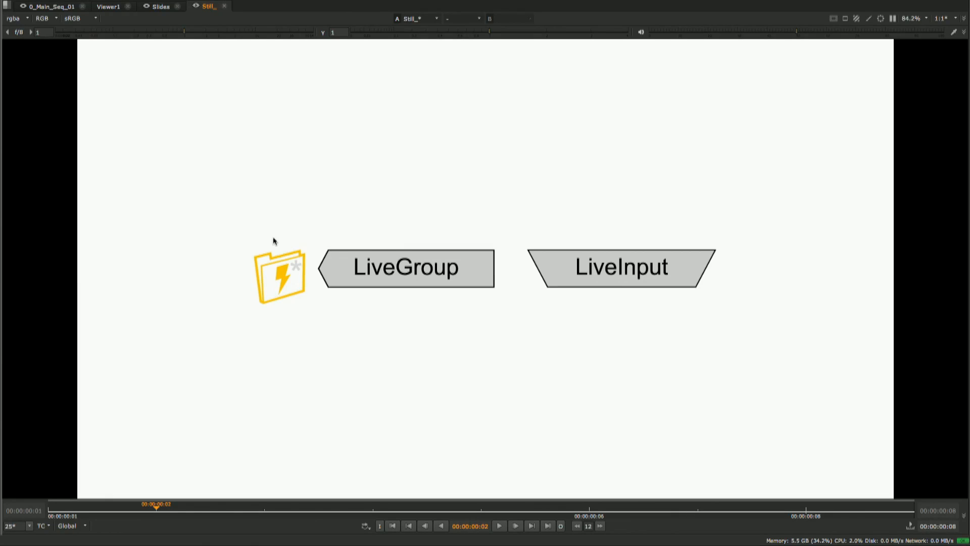
{"action": "key", "text": "Right"}
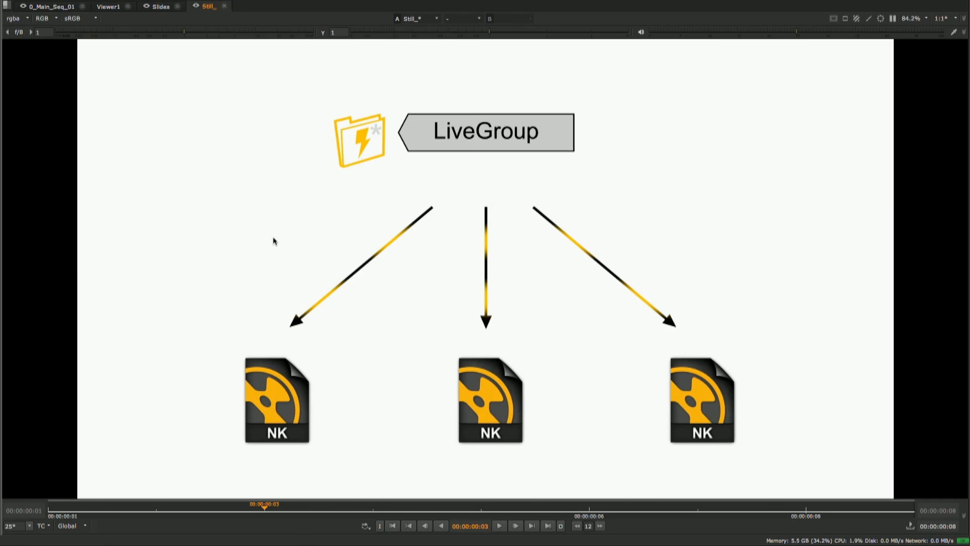
{"action": "key", "text": "Right"}
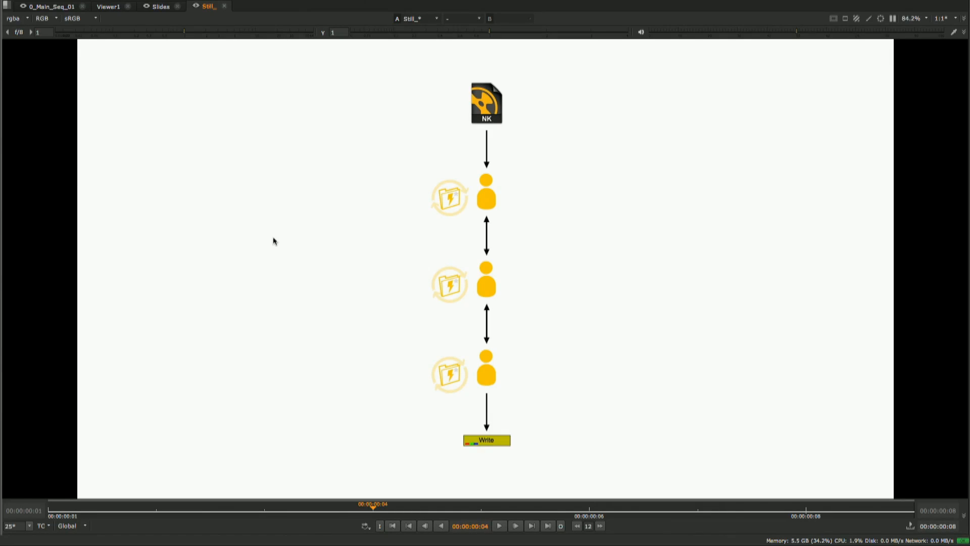
{"action": "key", "text": "Right"}
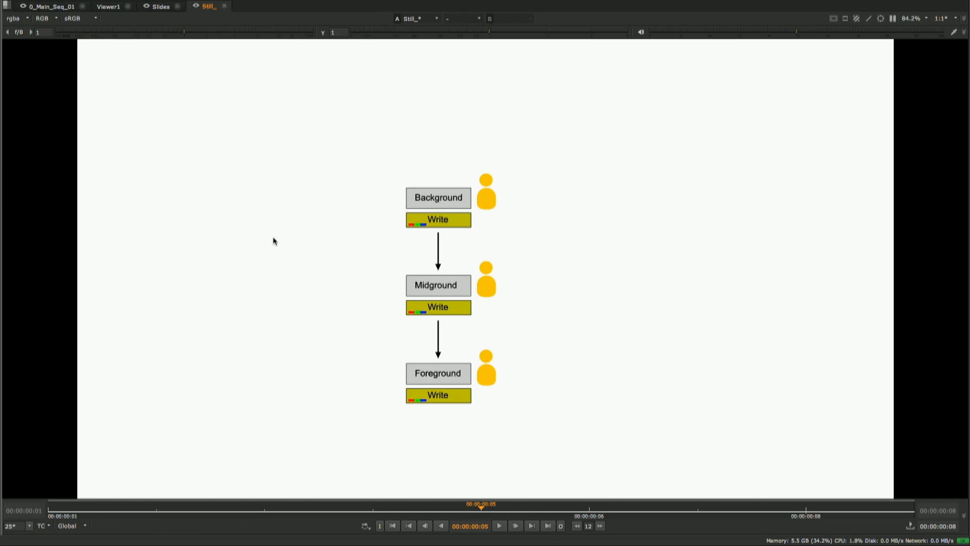
{"action": "key", "text": "Right"}
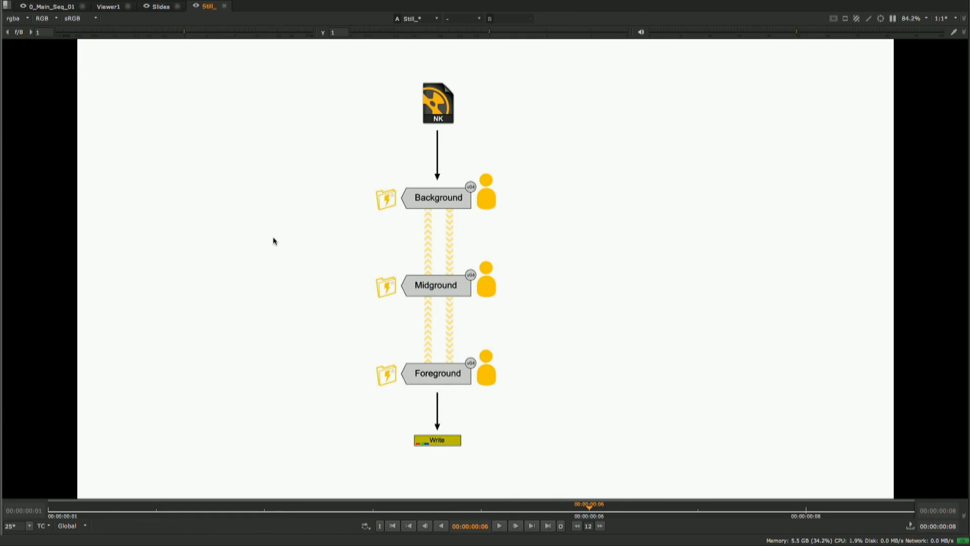
{"action": "key", "text": "Right"}
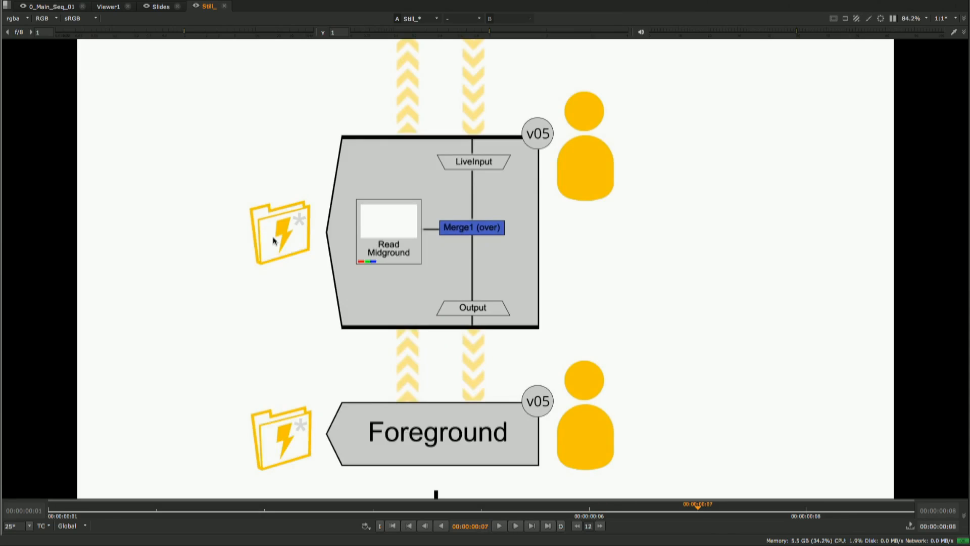
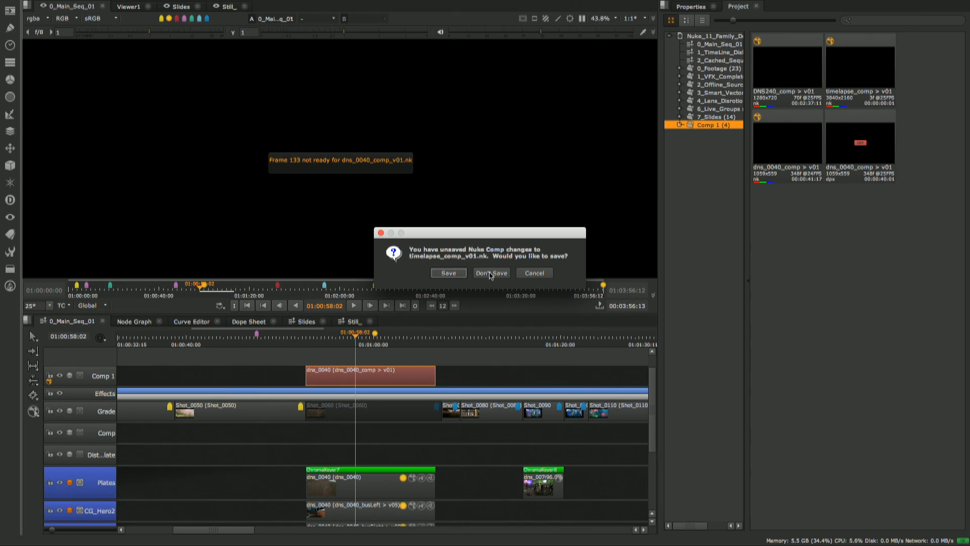
- Discard the unsaved changes to timelapse_comp_v01.nk and go to frame 1146 in the dns_0040 comp
{"action": "left_click", "coordinate": [490, 273]}
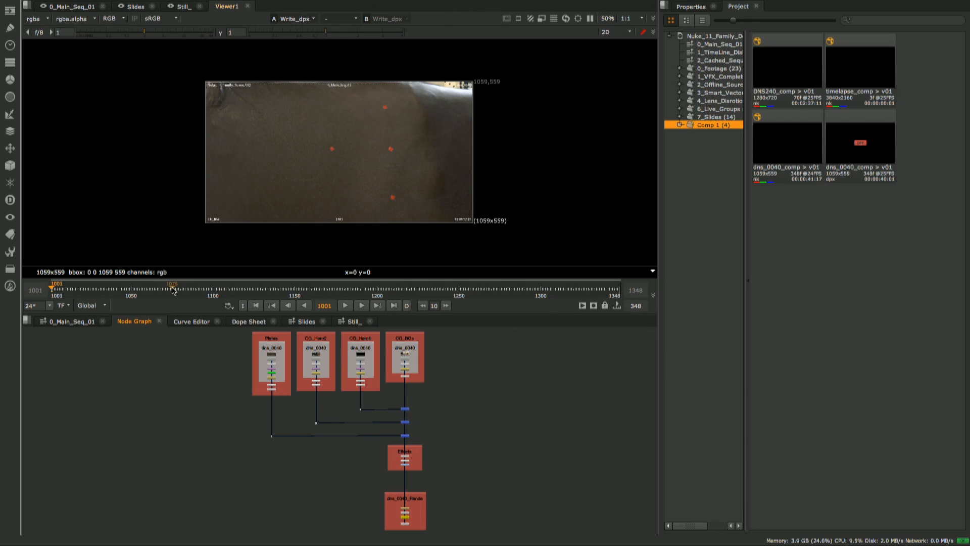
{"action": "left_click", "coordinate": [216, 287]}
{"action": "left_click_drag", "start_coordinate": [225, 287], "coordinate": [288, 287]}
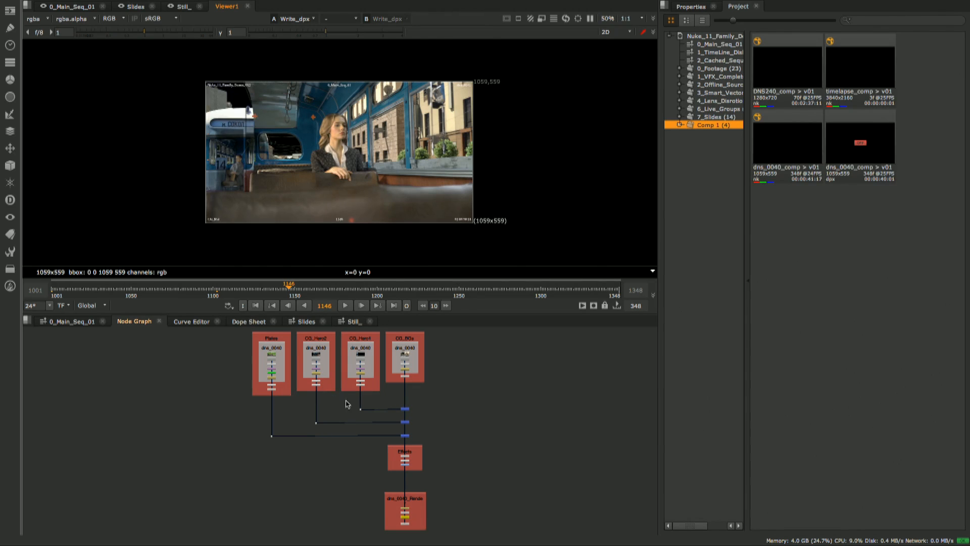
- View the Read4 source of the Plates backdrop, and examine the Plates, CG_Hero2, CG_Hero1 and CG_BGs node trees
{"action": "scroll", "coordinate": [340, 392], "scroll_direction": "up", "scroll_amount": 8}
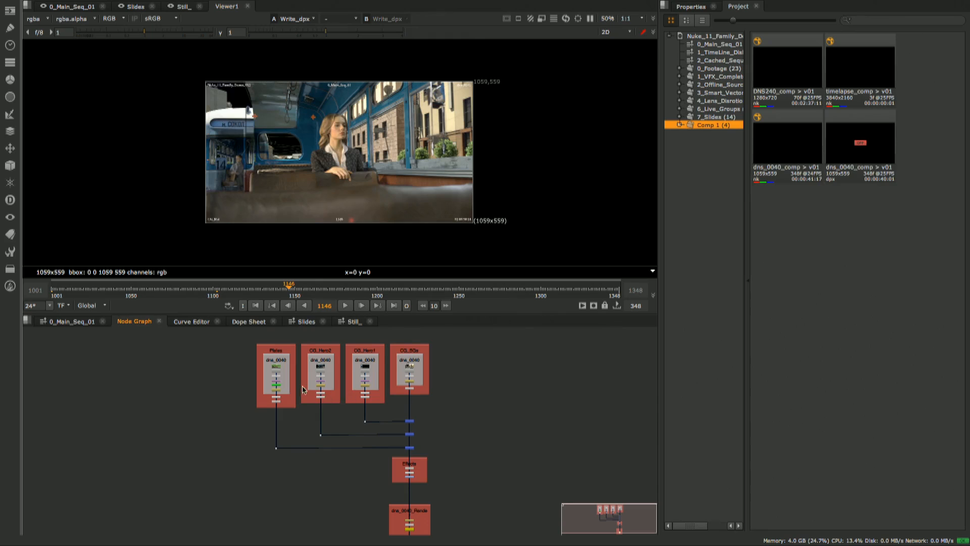
{"action": "scroll", "coordinate": [348, 399], "scroll_direction": "up", "scroll_amount": 6}
{"action": "middle_click_drag", "start_coordinate": [276, 404], "coordinate": [361, 393]}
{"action": "scroll", "coordinate": [339, 399], "scroll_direction": "down", "scroll_amount": 6}
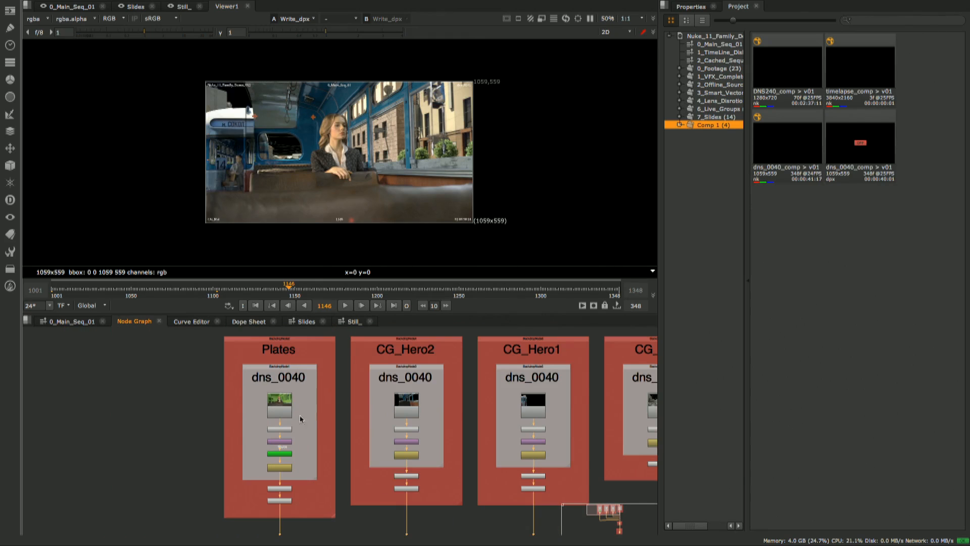
{"action": "left_click_drag", "start_coordinate": [308, 427], "coordinate": [255, 375]}
{"action": "key", "text": "1"}
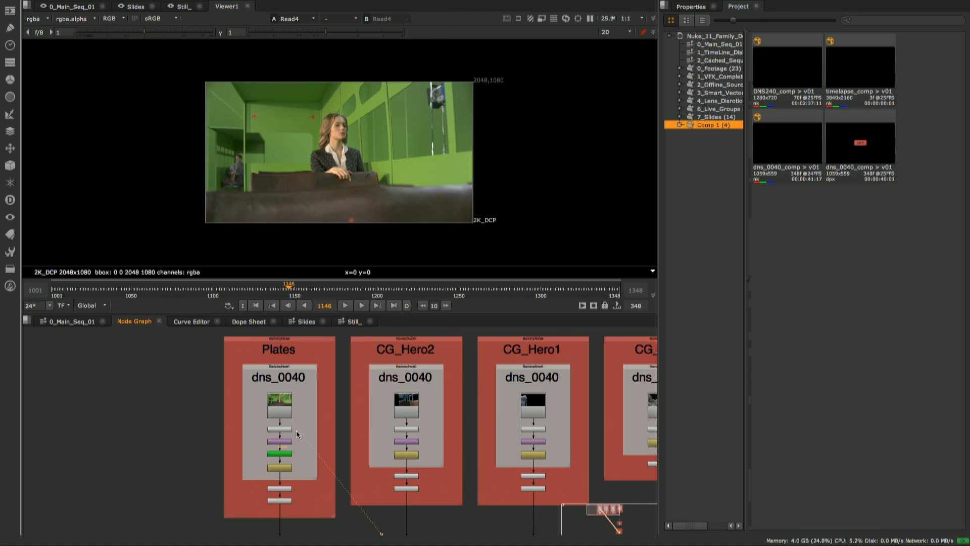
{"action": "middle_click_drag", "start_coordinate": [355, 444], "coordinate": [305, 426]}
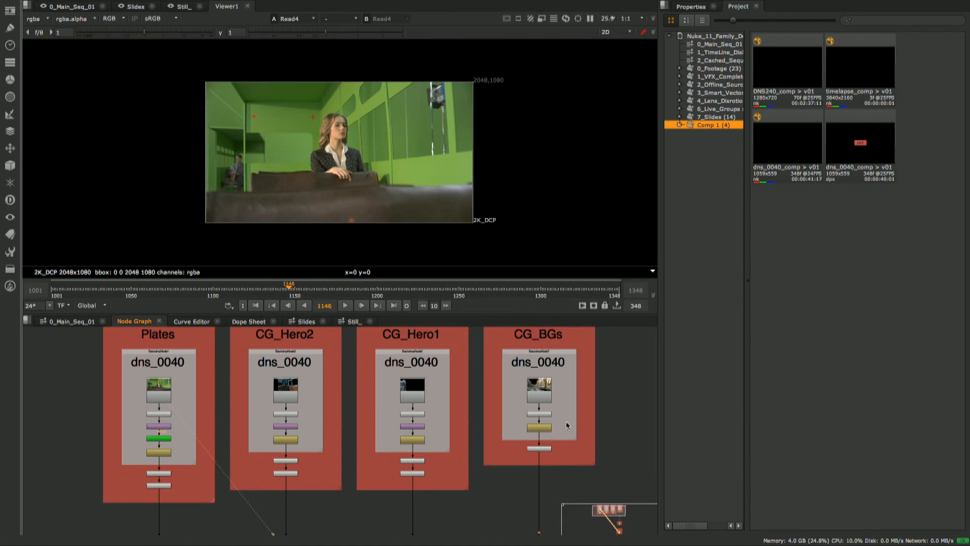
{"action": "middle_click_drag", "start_coordinate": [419, 417], "coordinate": [359, 426], "text": "alt"}
{"action": "middle_click_drag", "start_coordinate": [359, 427], "coordinate": [393, 409]}
{"action": "middle_click_drag", "start_coordinate": [319, 415], "coordinate": [335, 426], "text": "alt"}
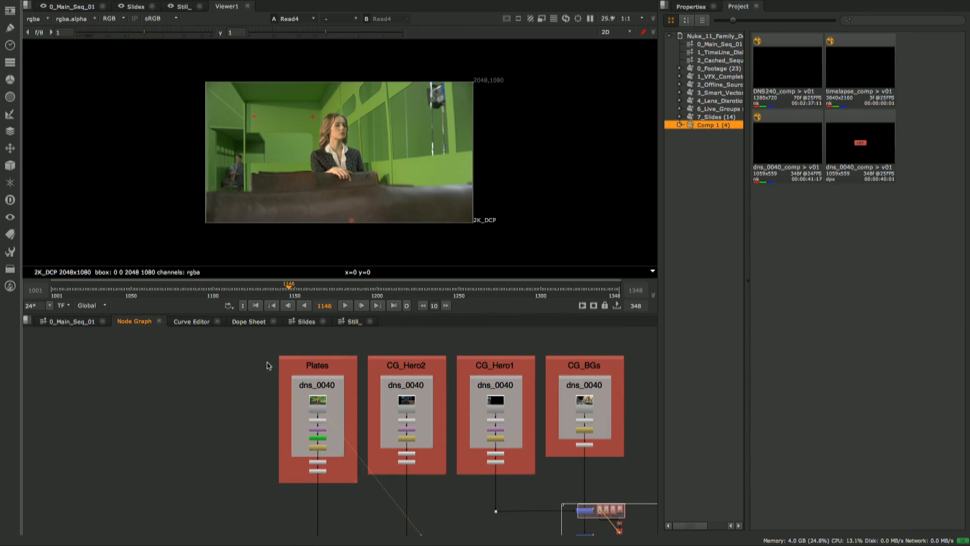
{"action": "left_click_drag", "start_coordinate": [243, 345], "coordinate": [365, 524]}
{"action": "right_click", "coordinate": [316, 408]}
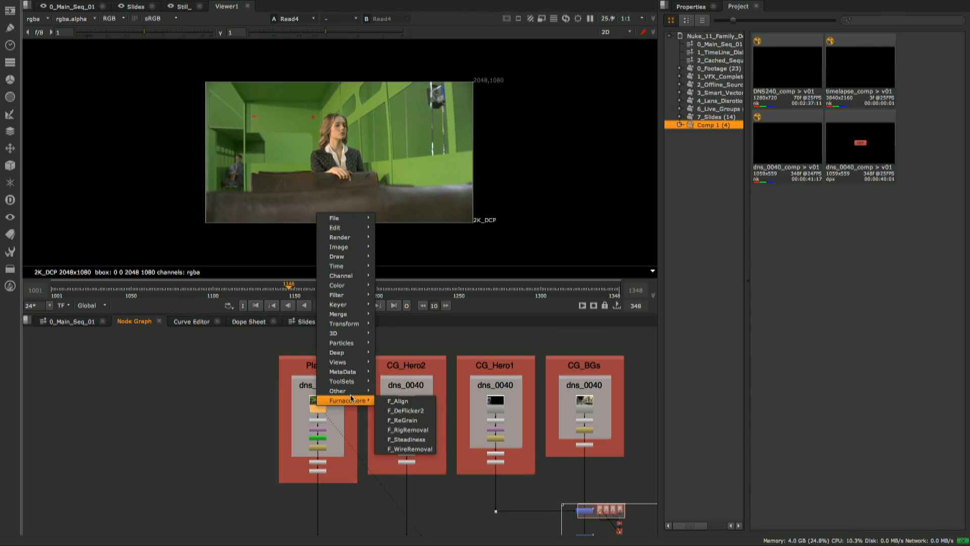
{"action": "mouse_move", "coordinate": [346, 390]}
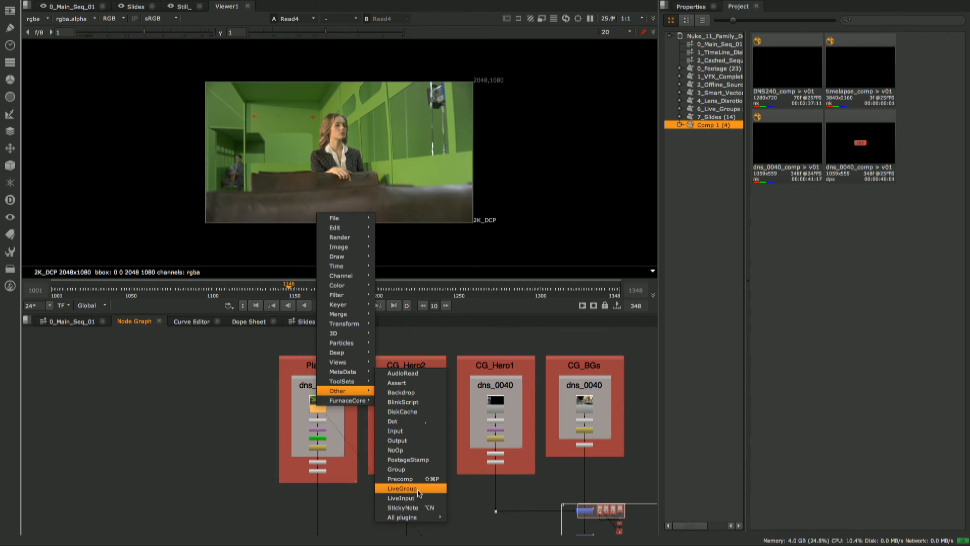
{"action": "left_click", "coordinate": [402, 488]}
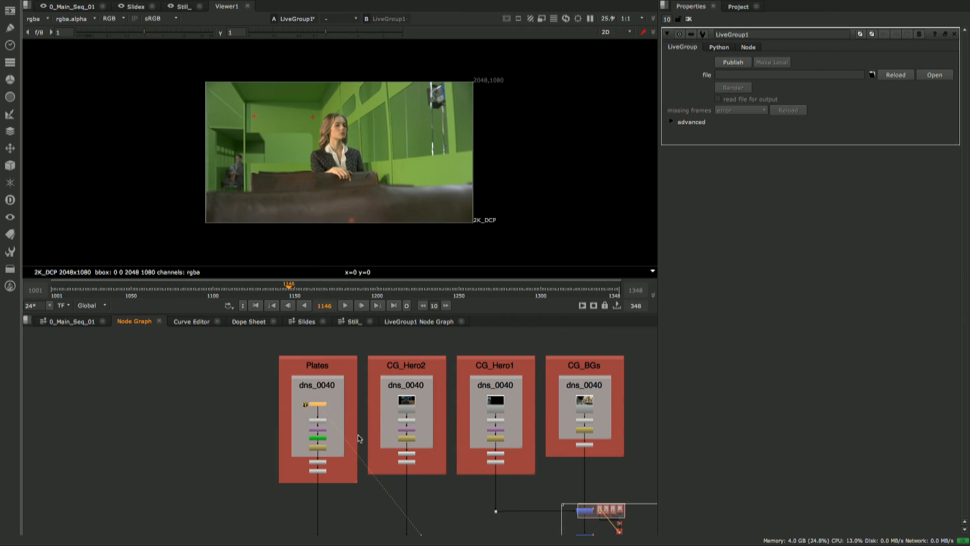
{"action": "key", "text": "Delete"}
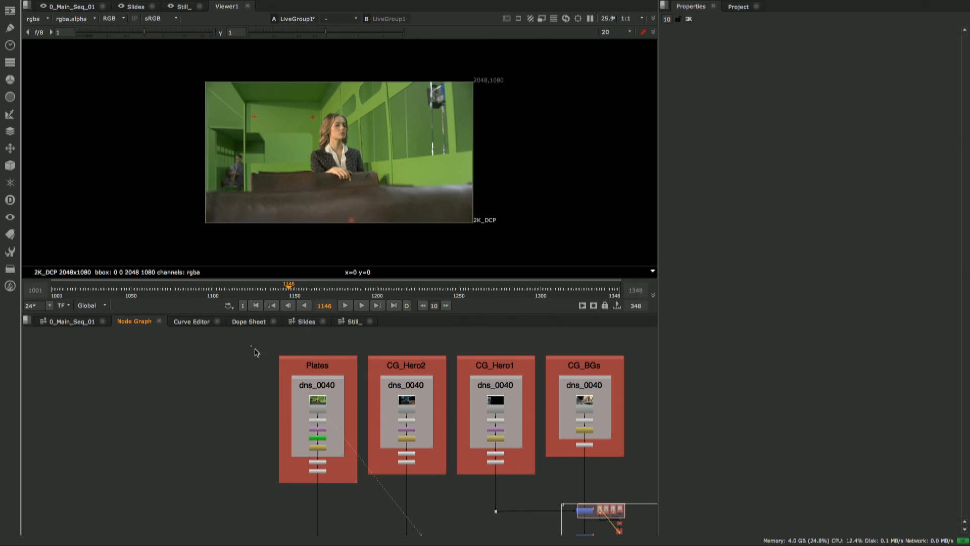
{"action": "left_click_drag", "start_coordinate": [250, 346], "coordinate": [364, 520]}
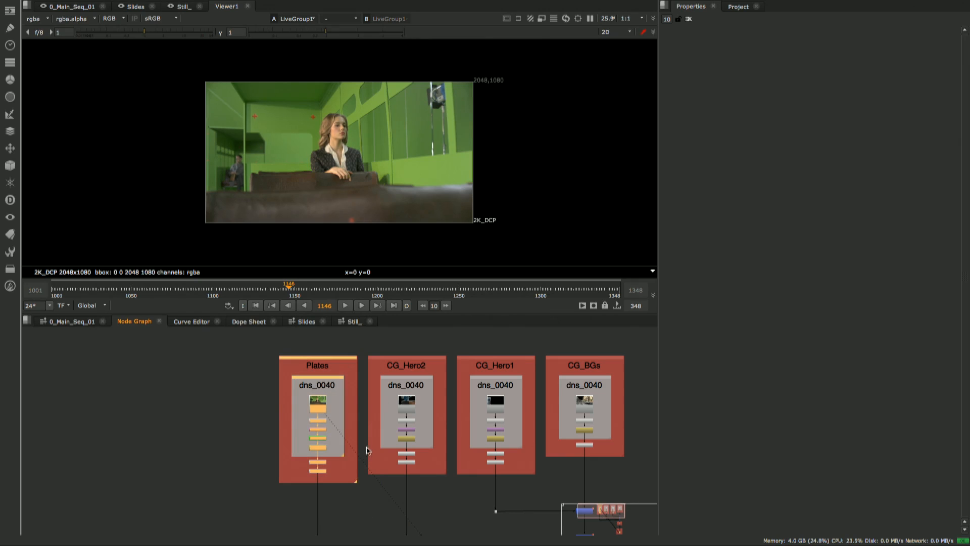
{"action": "right_click", "coordinate": [319, 404]}
{"action": "left_click", "coordinate": [345, 405]}
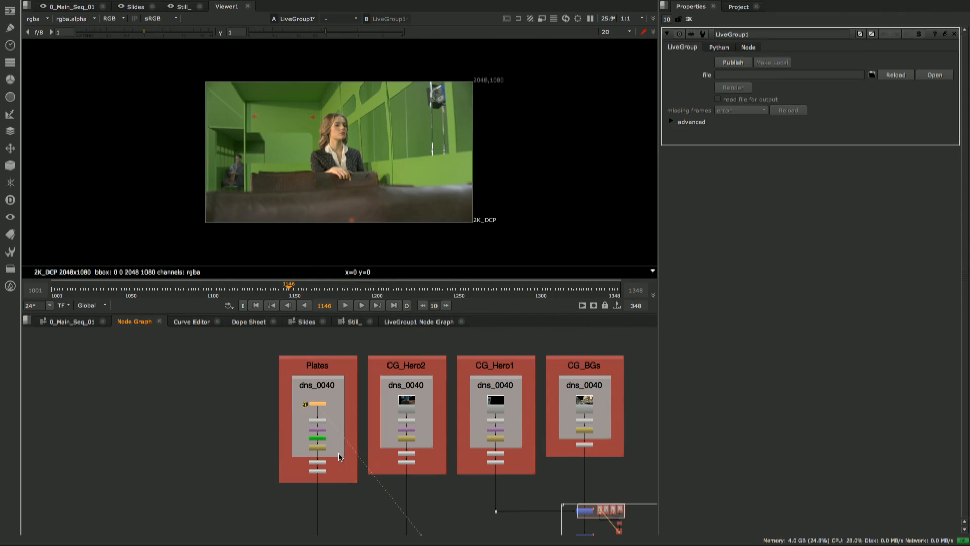
{"action": "key", "text": "ctrl+z"}
- Collapse all Plates nodes into a LiveGroup with BlackOutside1 as its output, inspect its internal node graph, and return to the main node graph
{"action": "left_click_drag", "start_coordinate": [253, 346], "coordinate": [355, 504]}
{"action": "key", "text": "Tab"}
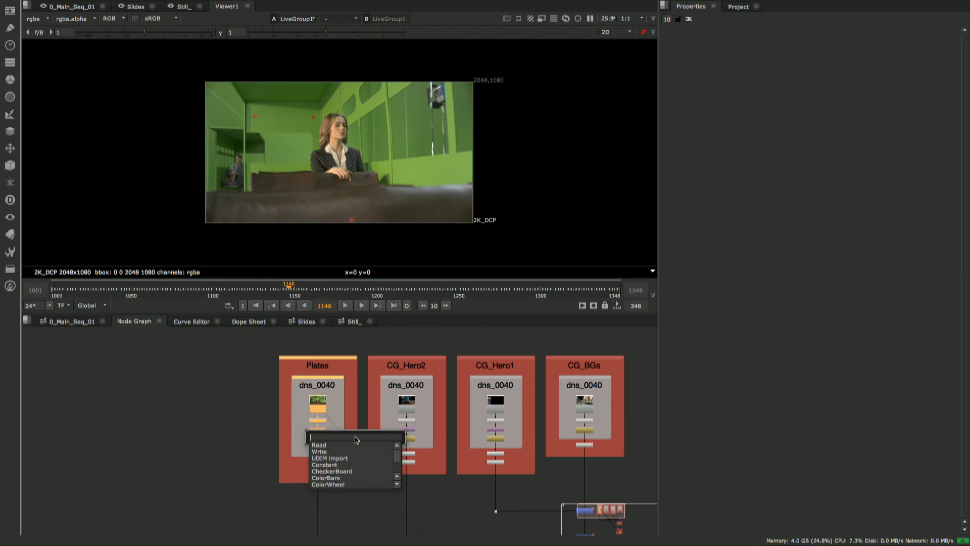
{"action": "type", "text": "liveg"}
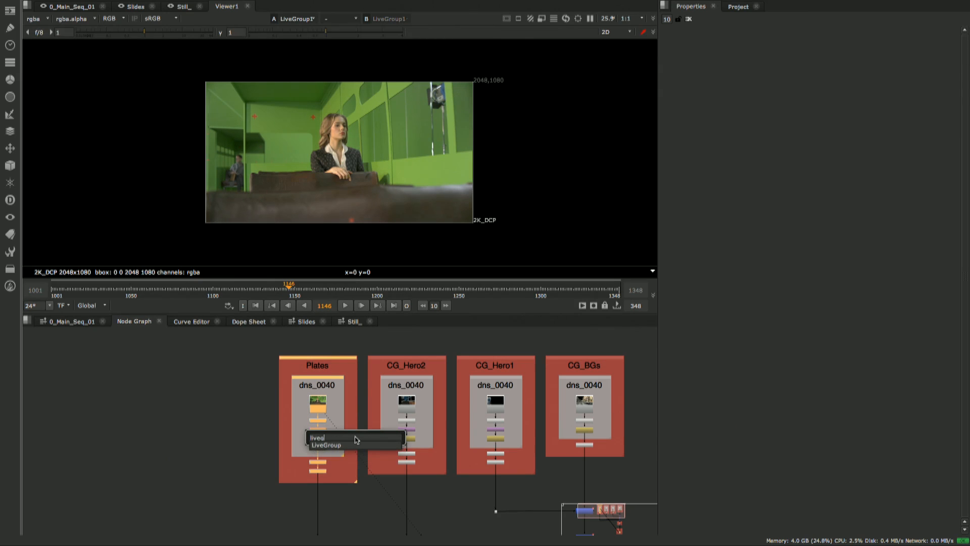
{"action": "key", "text": "Return"}
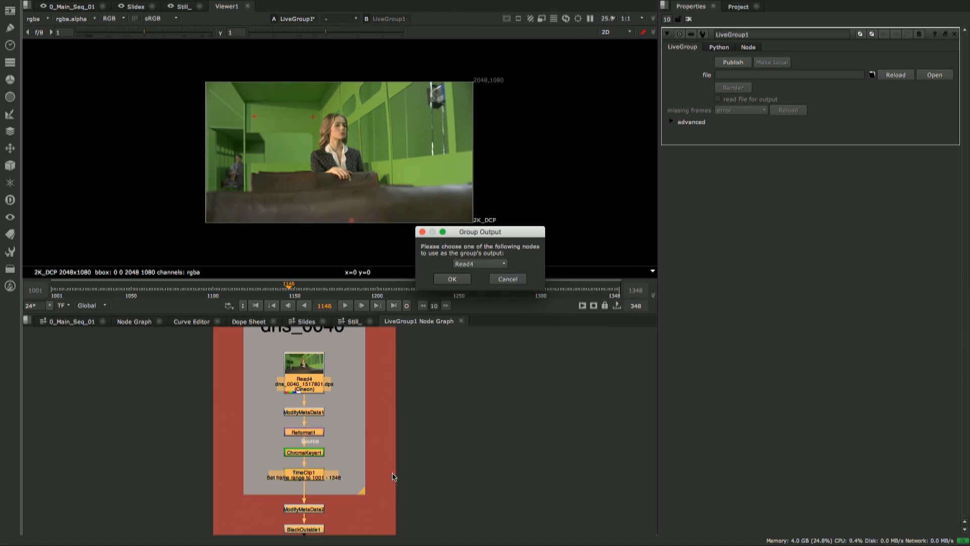
{"action": "left_click", "coordinate": [498, 264]}
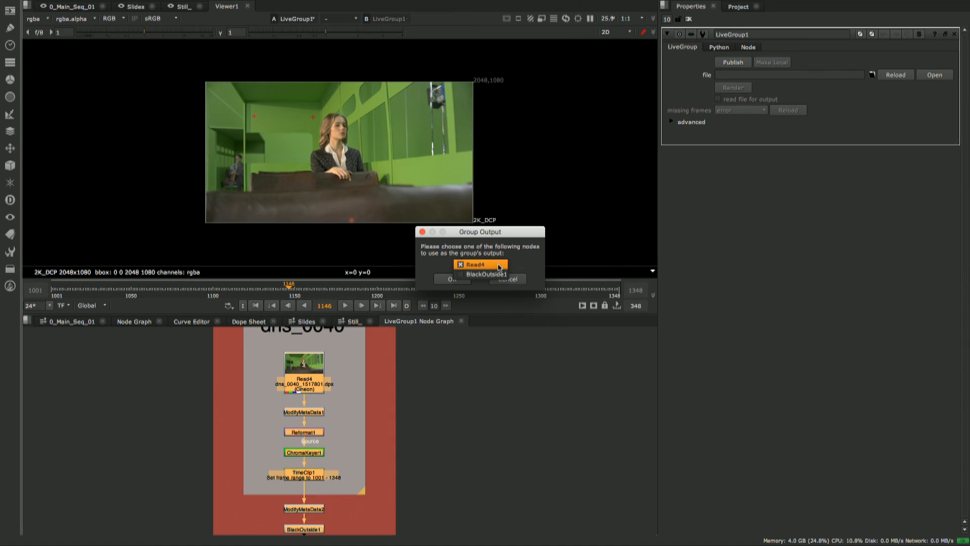
{"action": "left_click", "coordinate": [499, 275]}
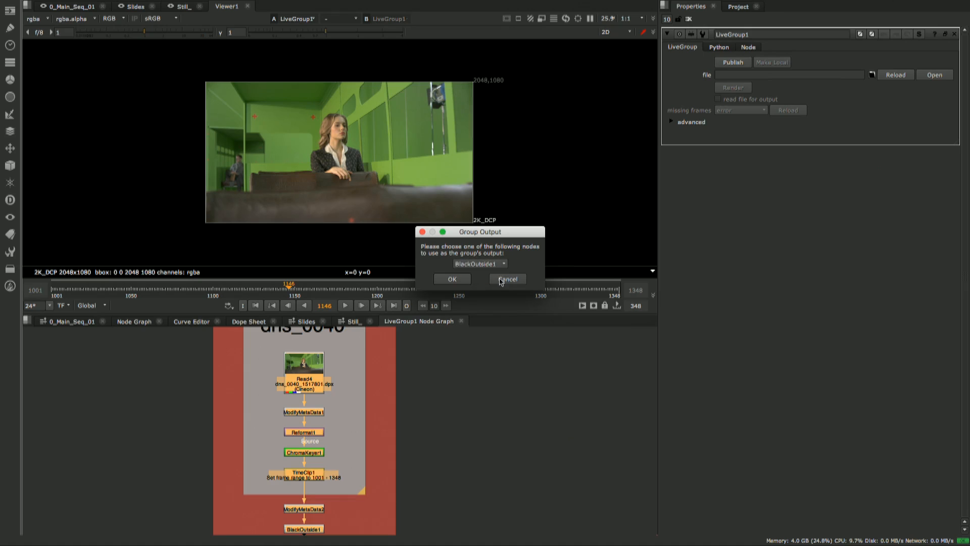
{"action": "left_click", "coordinate": [452, 279]}
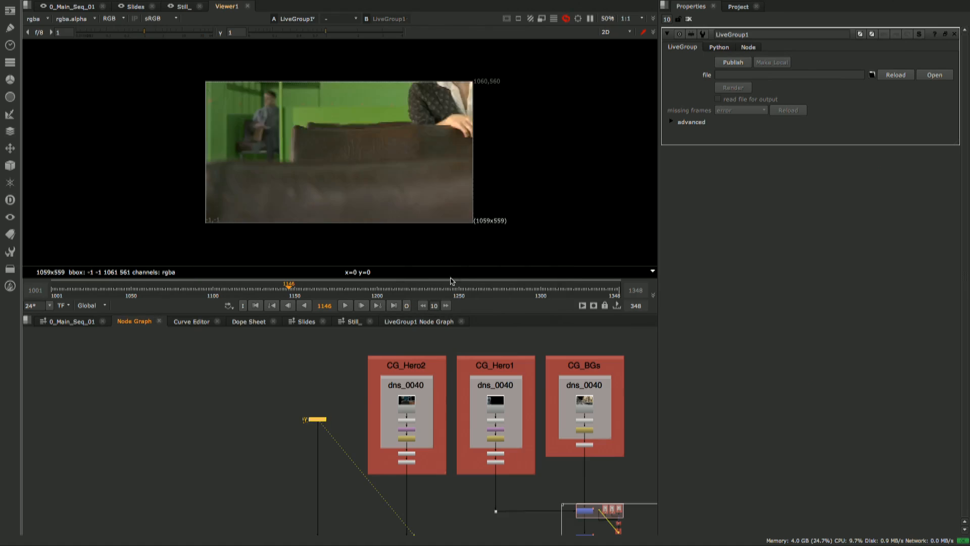
{"action": "scroll", "coordinate": [307, 418], "scroll_direction": "up", "scroll_amount": 5}
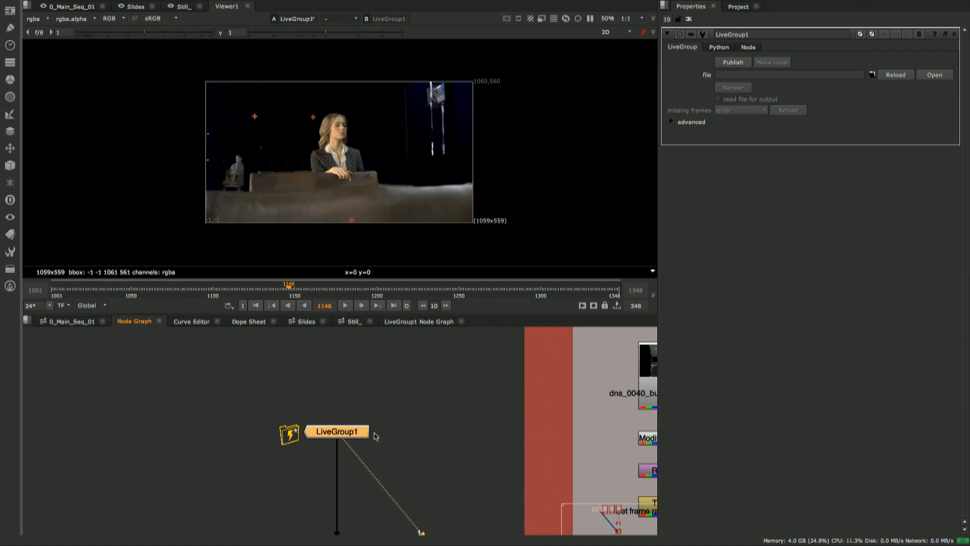
{"action": "left_click", "coordinate": [415, 323]}
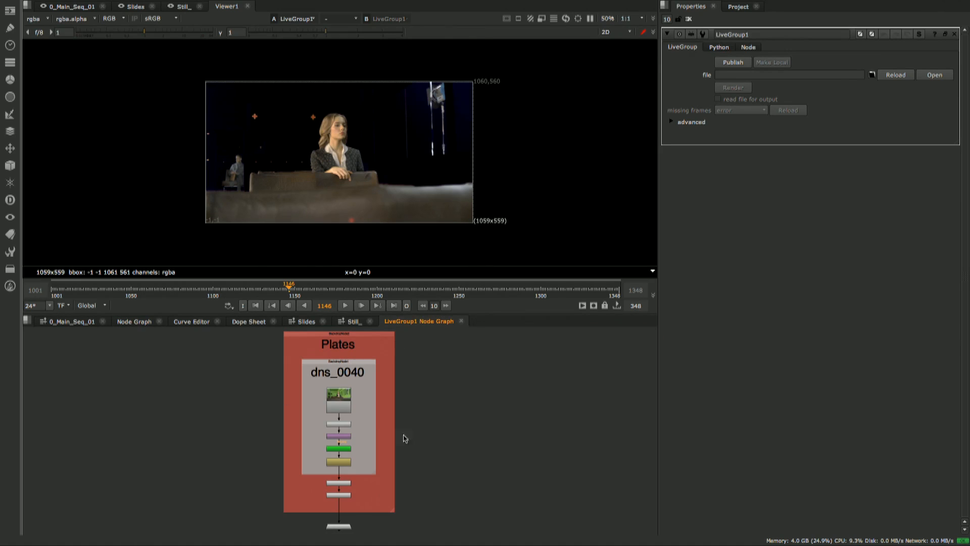
{"action": "left_click", "coordinate": [78, 324]}
{"action": "left_click", "coordinate": [145, 324]}
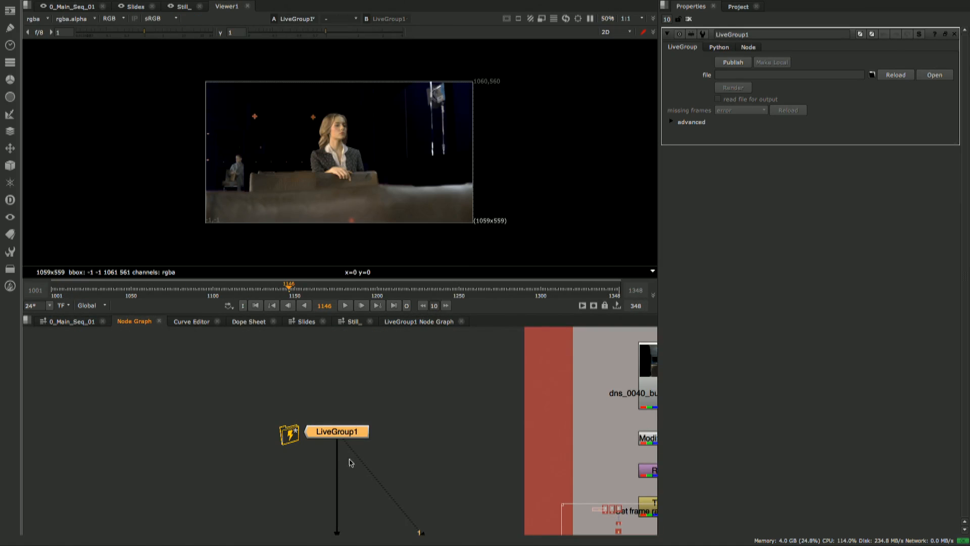
- Publish LiveGroup1 to the 7_Temp_Write folder as Keying_LG_v01.nk, overwriting the existing file
{"action": "middle_click_drag", "start_coordinate": [350, 459], "coordinate": [339, 439]}
{"action": "left_click", "coordinate": [336, 410]}
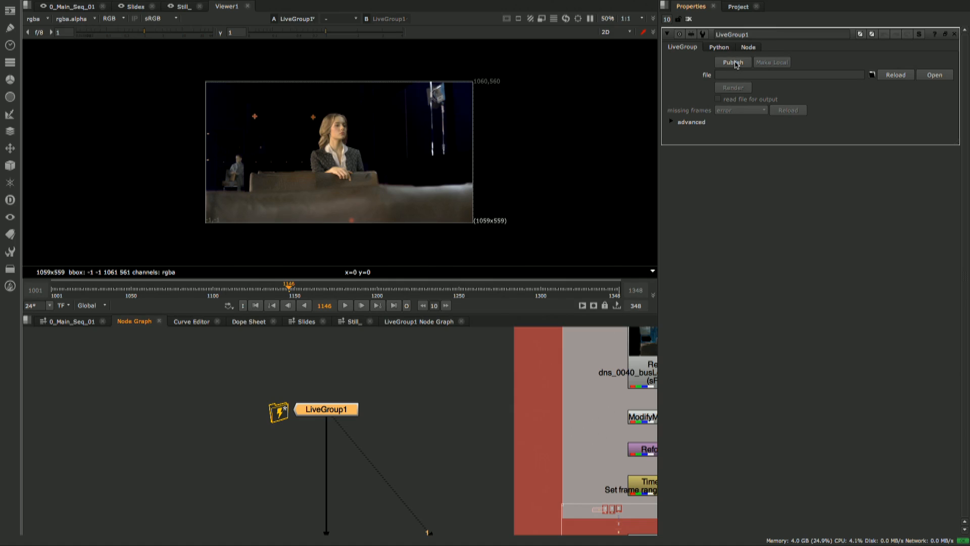
{"action": "left_click", "coordinate": [735, 62]}
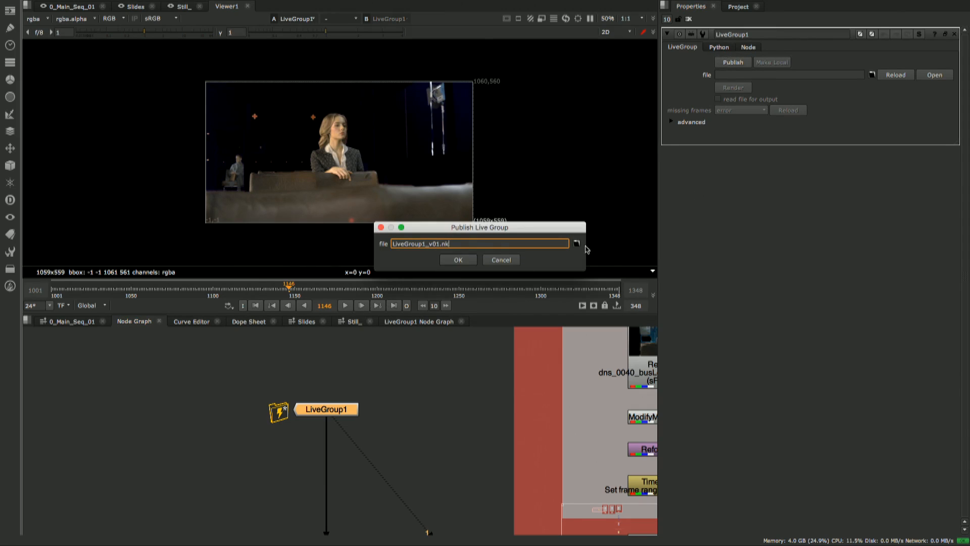
{"action": "left_click", "coordinate": [577, 244]}
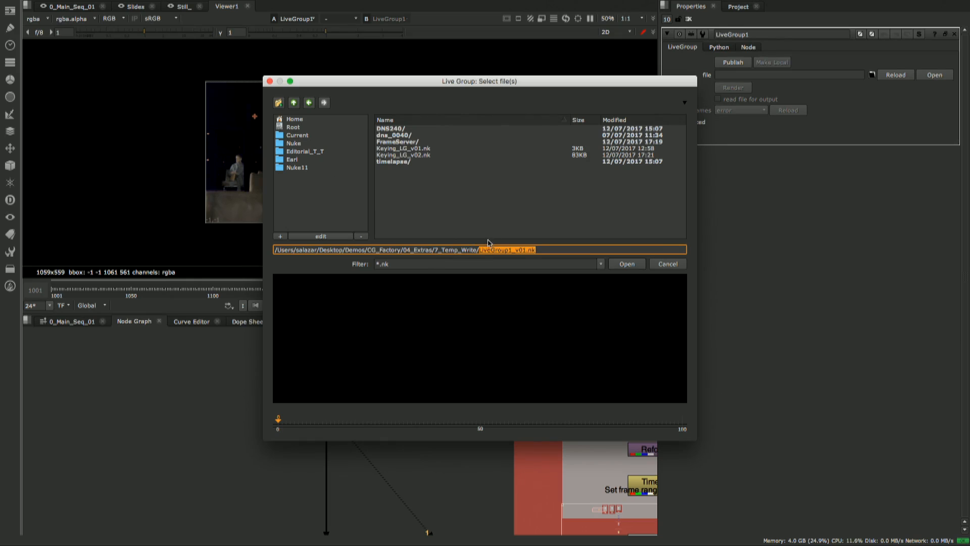
{"action": "left_click", "coordinate": [408, 148]}
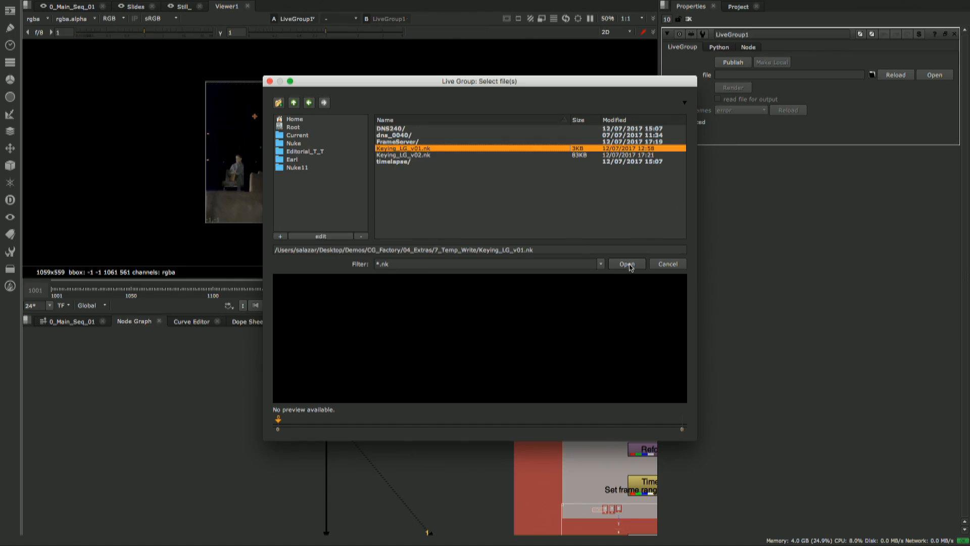
{"action": "left_click", "coordinate": [627, 264]}
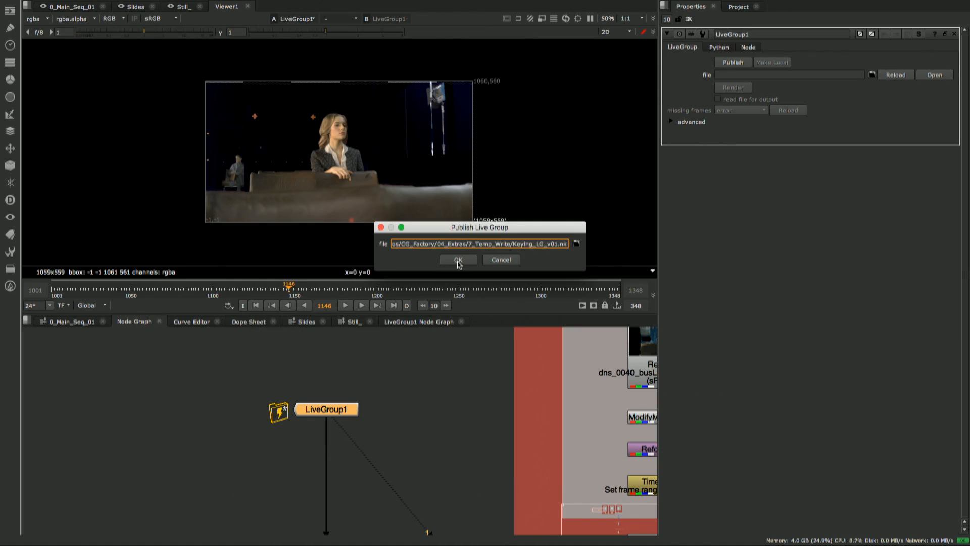
{"action": "left_click", "coordinate": [459, 260]}
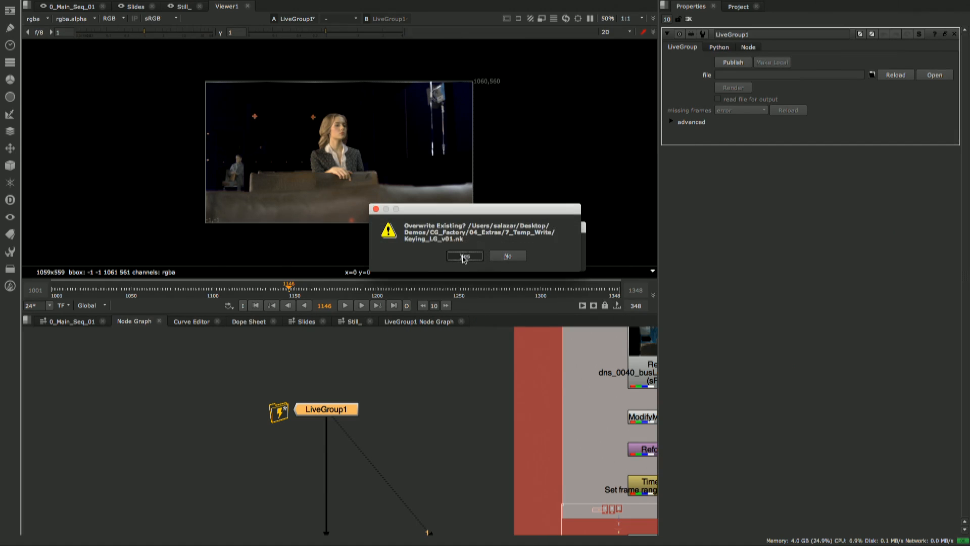
{"action": "left_click", "coordinate": [464, 257]}
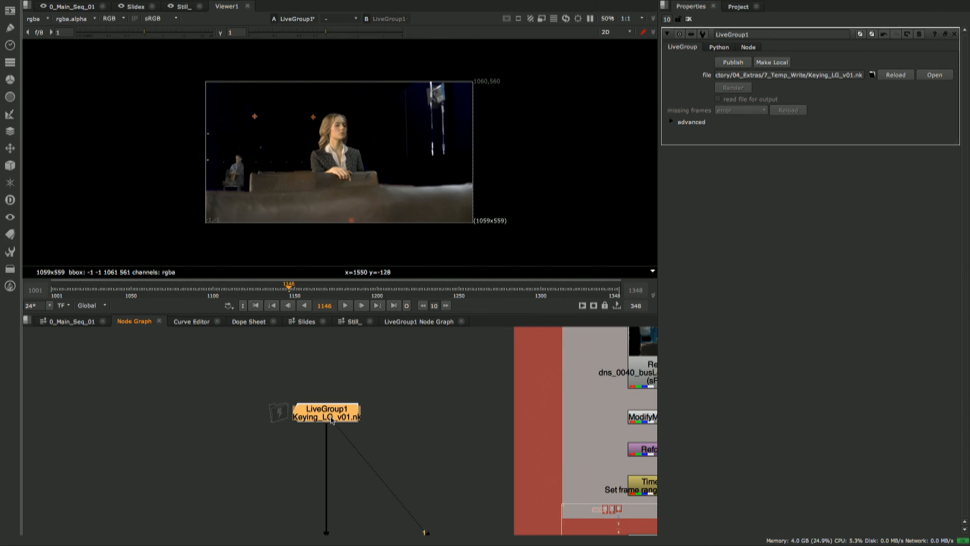
- Collapse the CG_Hero2, CG_Hero1 and CG_BGs trees with their merges into a second LiveGroup, and move both live groups closer to the remaining merge
{"action": "left_click_drag", "start_coordinate": [332, 421], "coordinate": [333, 484]}
{"action": "scroll", "coordinate": [418, 415], "scroll_direction": "down", "scroll_amount": 7}
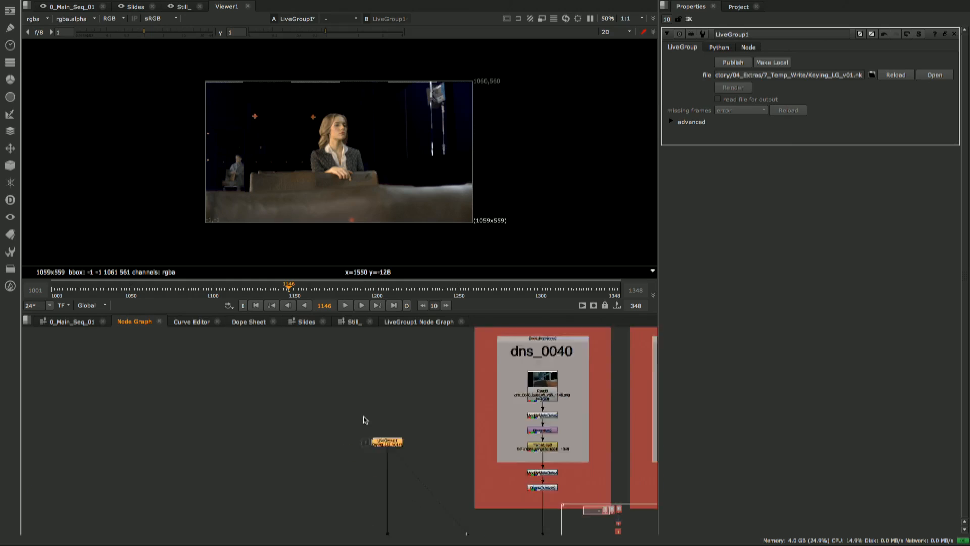
{"action": "middle_click_drag", "start_coordinate": [371, 421], "coordinate": [351, 407]}
{"action": "scroll", "coordinate": [372, 412], "scroll_direction": "down", "scroll_amount": 2}
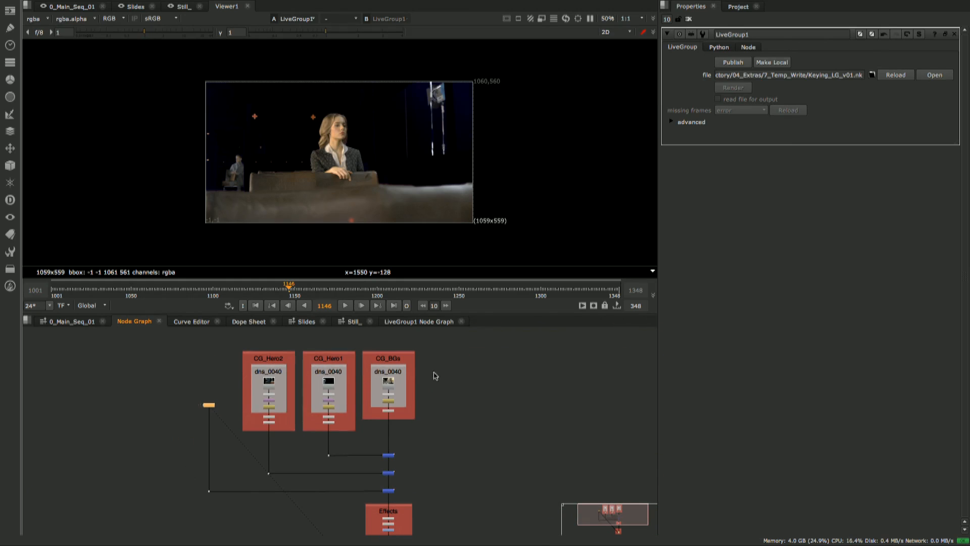
{"action": "left_click_drag", "start_coordinate": [446, 342], "coordinate": [234, 487]}
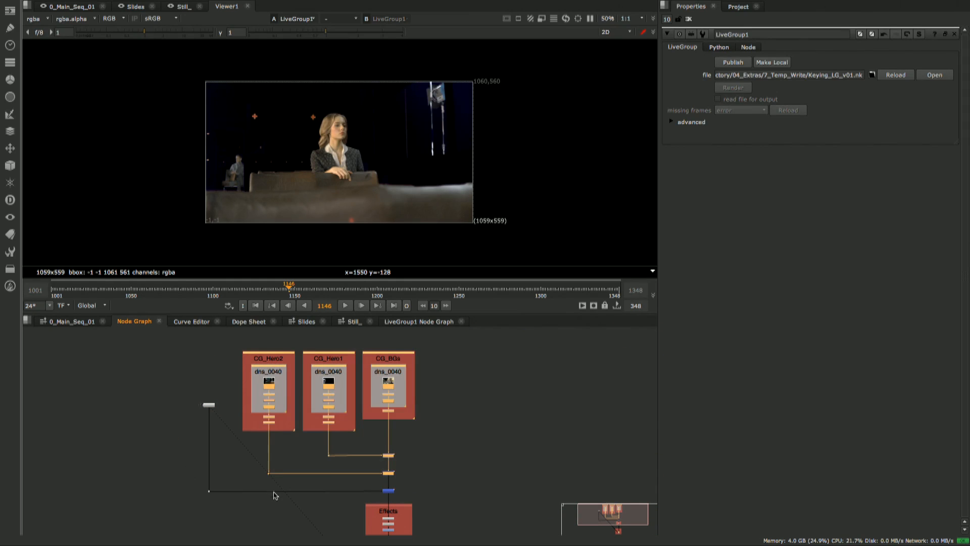
{"action": "key", "text": "Tab"}
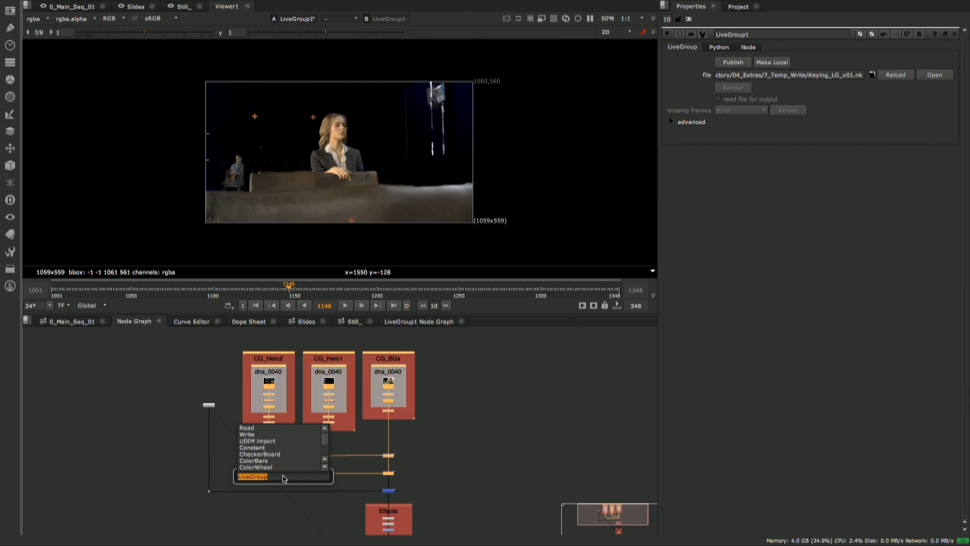
{"action": "key", "text": "Return"}
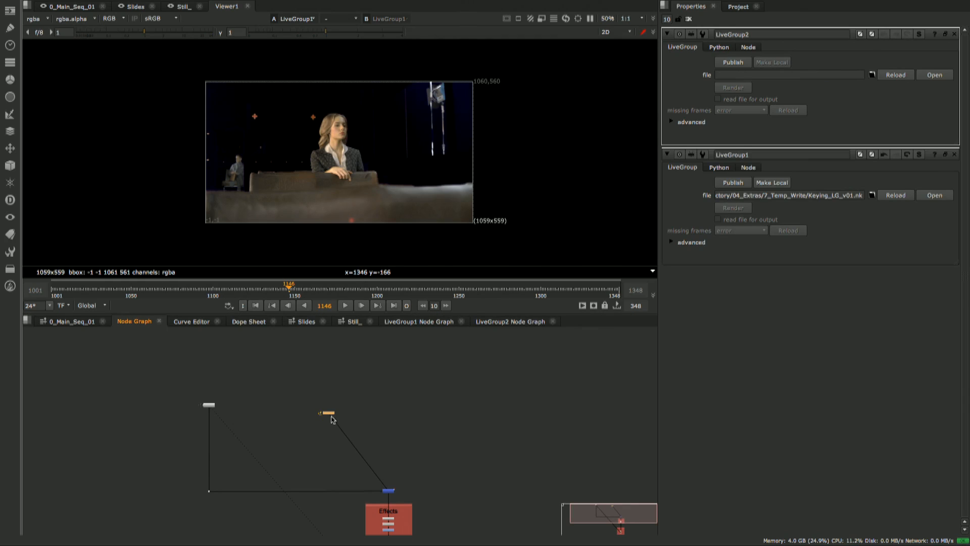
{"action": "left_click_drag", "start_coordinate": [334, 417], "coordinate": [390, 449]}
{"action": "left_click_drag", "start_coordinate": [208, 405], "coordinate": [208, 464]}
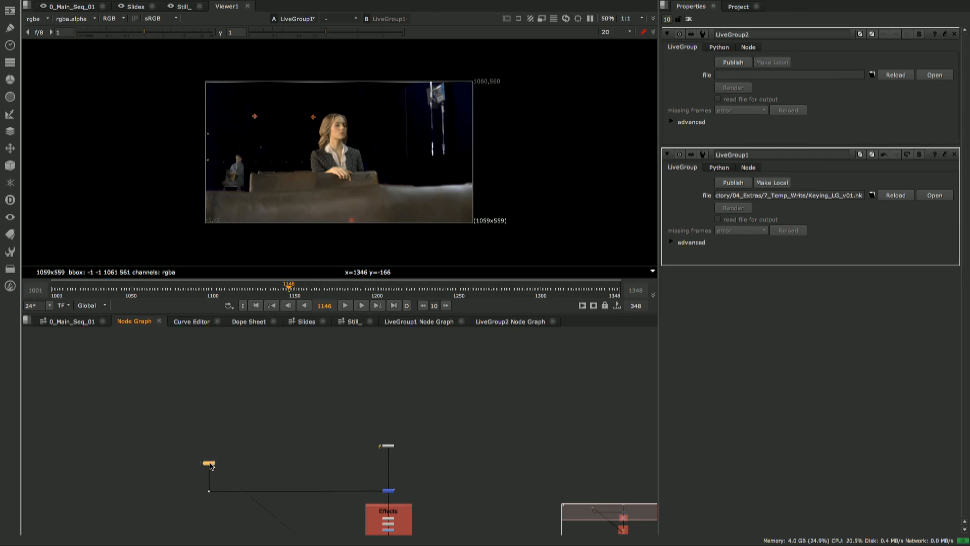
- Move LiveGroup1 together with its dot closer to the merge, and view LiveGroup2 in the viewer
{"action": "left_click_drag", "start_coordinate": [240, 435], "coordinate": [171, 527]}
{"action": "left_click_drag", "start_coordinate": [210, 466], "coordinate": [350, 463]}
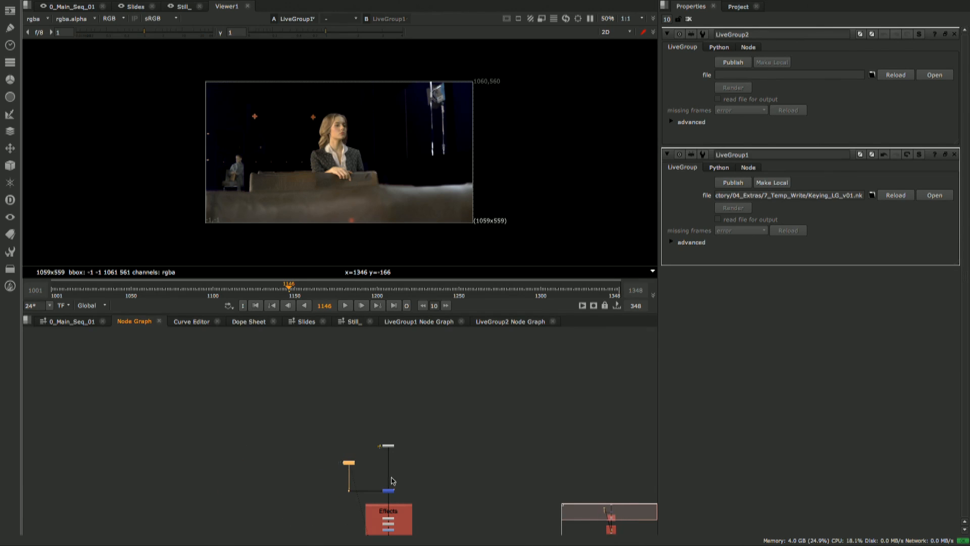
{"action": "left_click_drag", "start_coordinate": [418, 433], "coordinate": [404, 461]}
{"action": "key", "text": "1"}
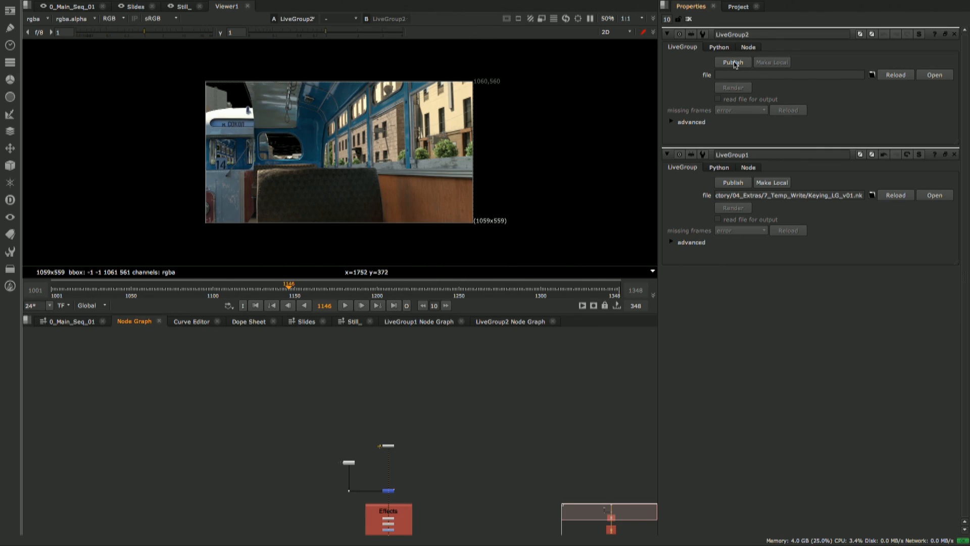
- Publish LiveGroup2 to the 7_Temp_Write folder as BG_LG_v01.nk
{"action": "left_click", "coordinate": [734, 62]}
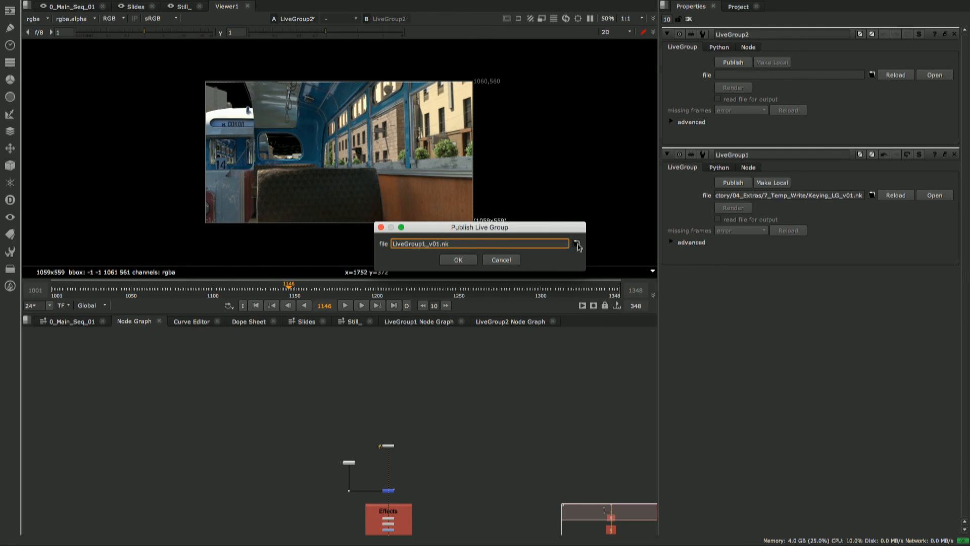
{"action": "left_click", "coordinate": [577, 244]}
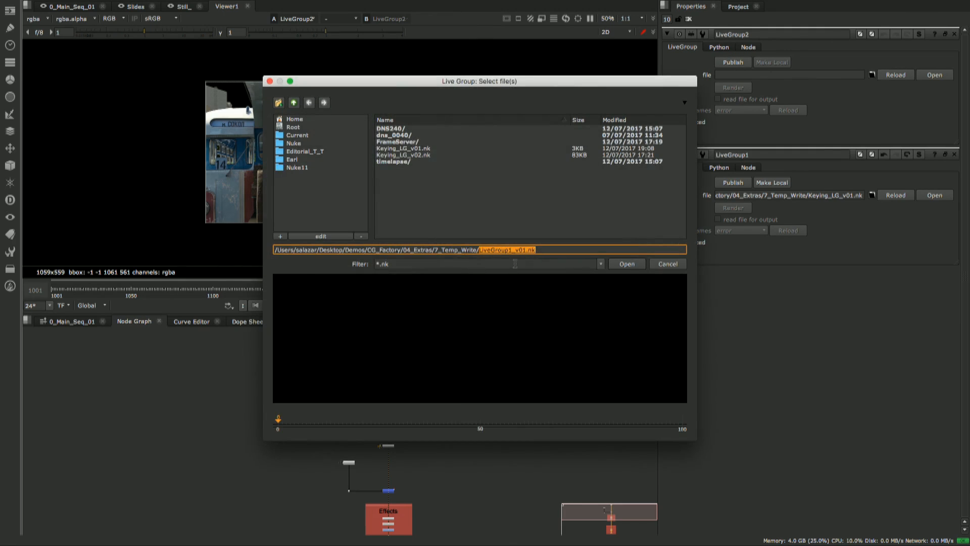
{"action": "left_click", "coordinate": [407, 150]}
{"action": "left_click_drag", "start_coordinate": [500, 252], "coordinate": [483, 253]}
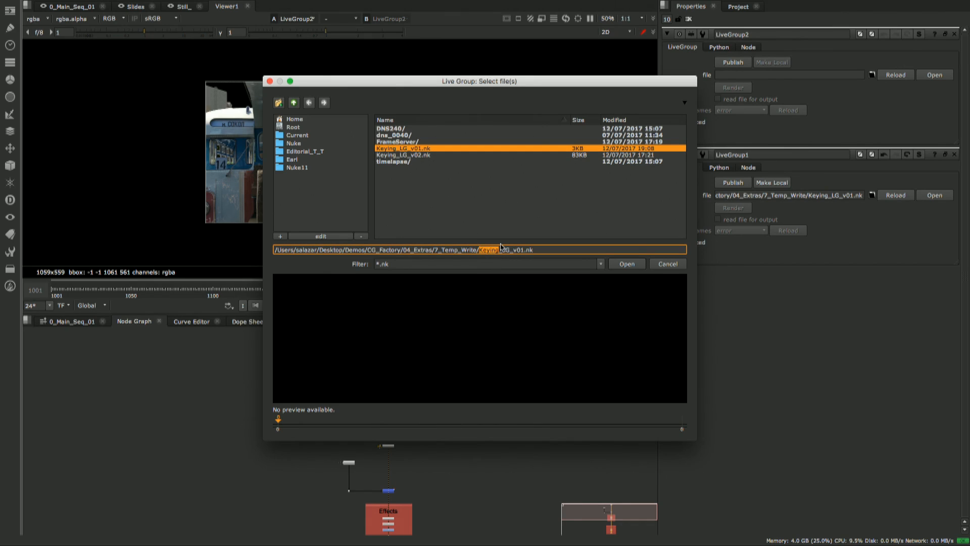
{"action": "type", "text": "BG"}
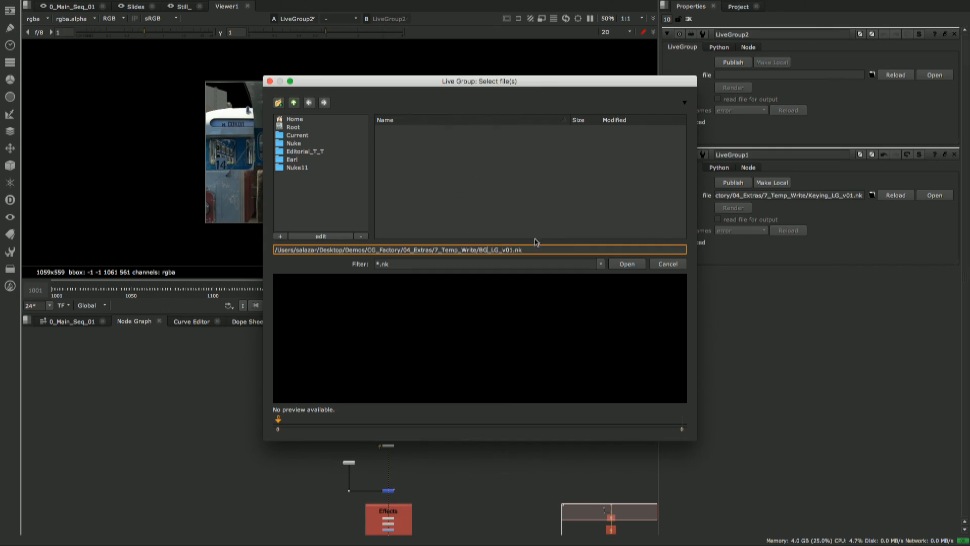
{"action": "left_click", "coordinate": [628, 265]}
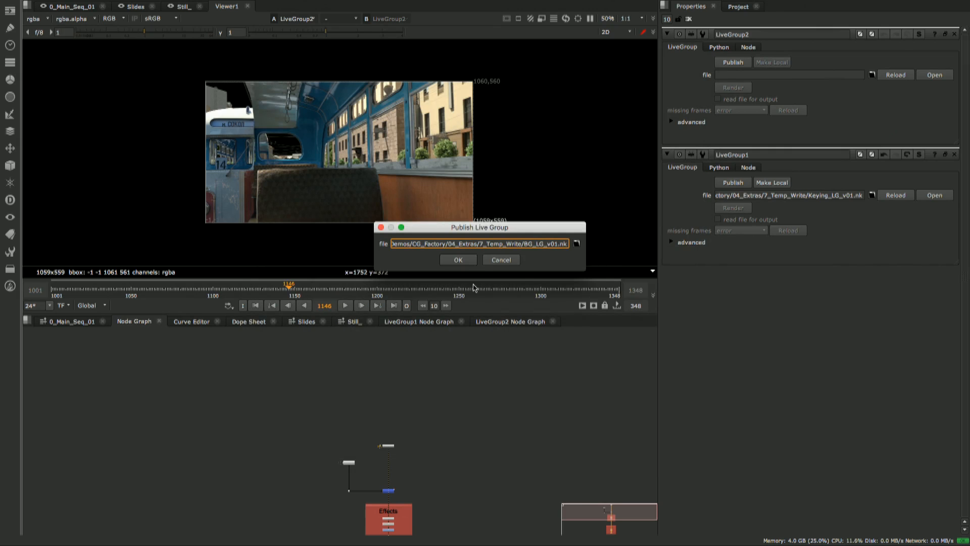
{"action": "left_click", "coordinate": [461, 260]}
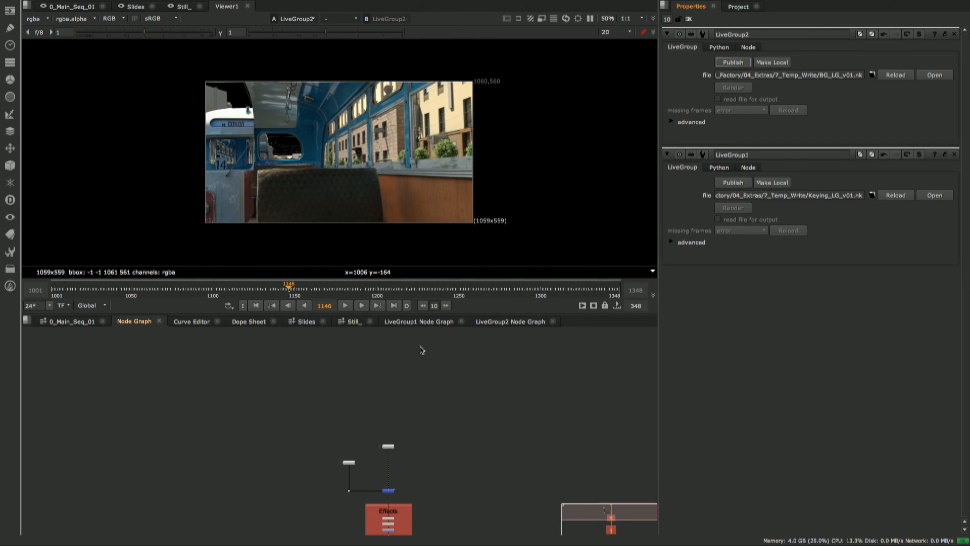
- Nudge LiveGroup2 slightly down toward Merge3, and examine how both published live groups feed that merge
{"action": "scroll", "coordinate": [385, 447], "scroll_direction": "up", "scroll_amount": 1}
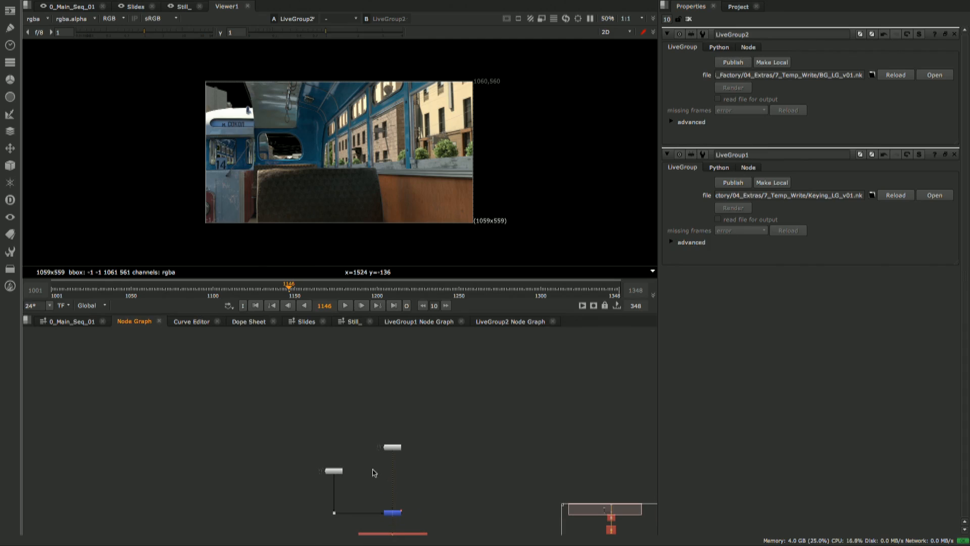
{"action": "left_click", "coordinate": [392, 447]}
{"action": "scroll", "coordinate": [411, 451], "scroll_direction": "up", "scroll_amount": 2}
{"action": "scroll", "coordinate": [393, 417], "scroll_direction": "up", "scroll_amount": 2}
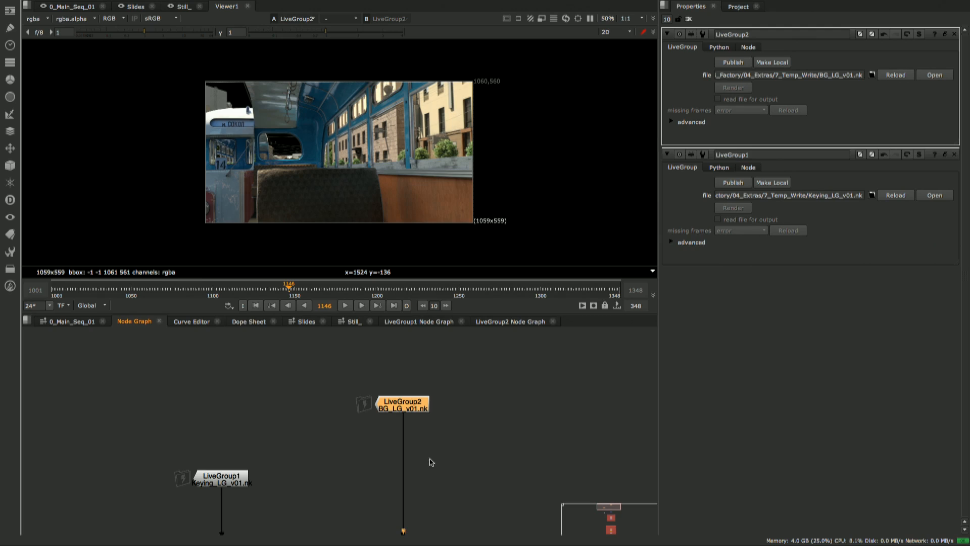
{"action": "middle_click_drag", "start_coordinate": [438, 457], "coordinate": [433, 425]}
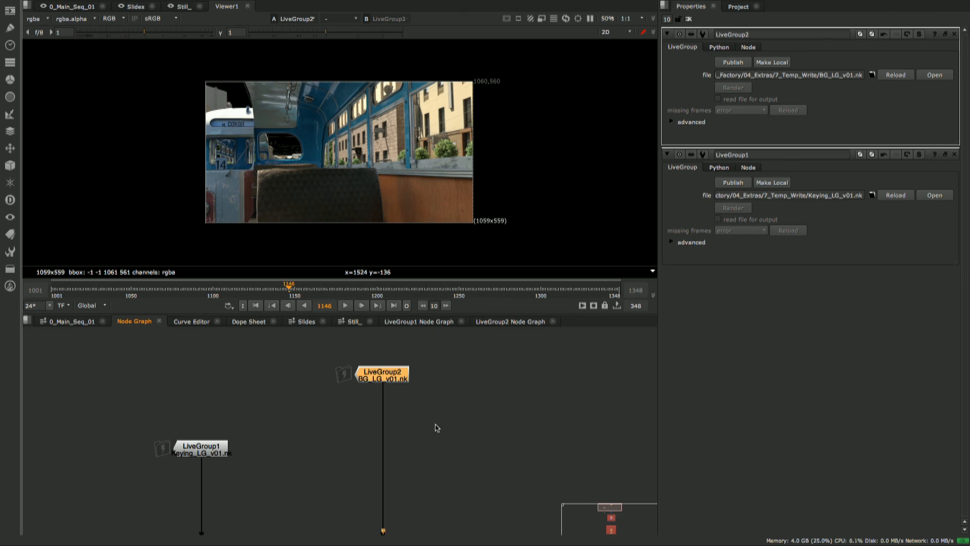
{"action": "middle_click_drag", "start_coordinate": [448, 440], "coordinate": [426, 440]}
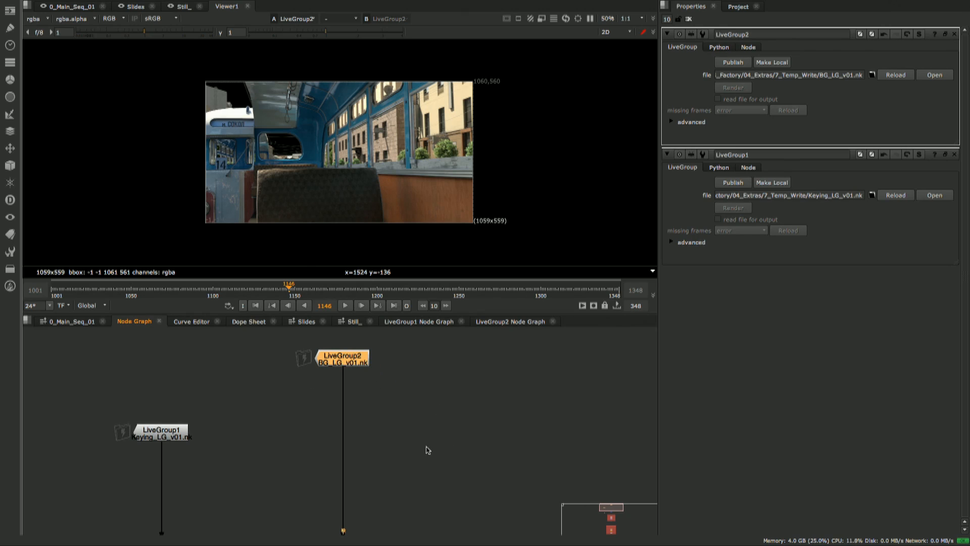
{"action": "left_click_drag", "start_coordinate": [347, 368], "coordinate": [348, 380]}
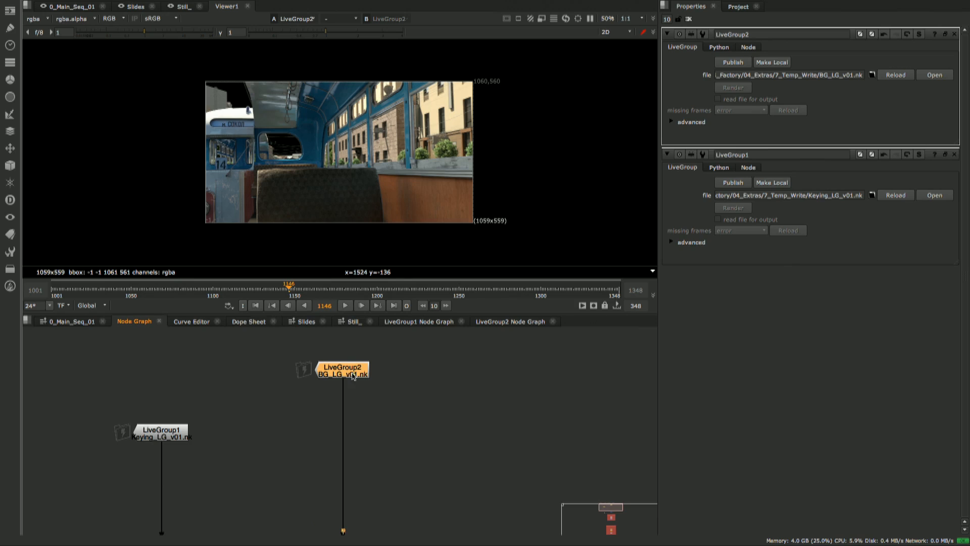
{"action": "scroll", "coordinate": [427, 413], "scroll_direction": "down", "scroll_amount": 2}
{"action": "middle_click_drag", "start_coordinate": [410, 428], "coordinate": [354, 410]}
{"action": "scroll", "coordinate": [354, 408], "scroll_direction": "up", "scroll_amount": 1}
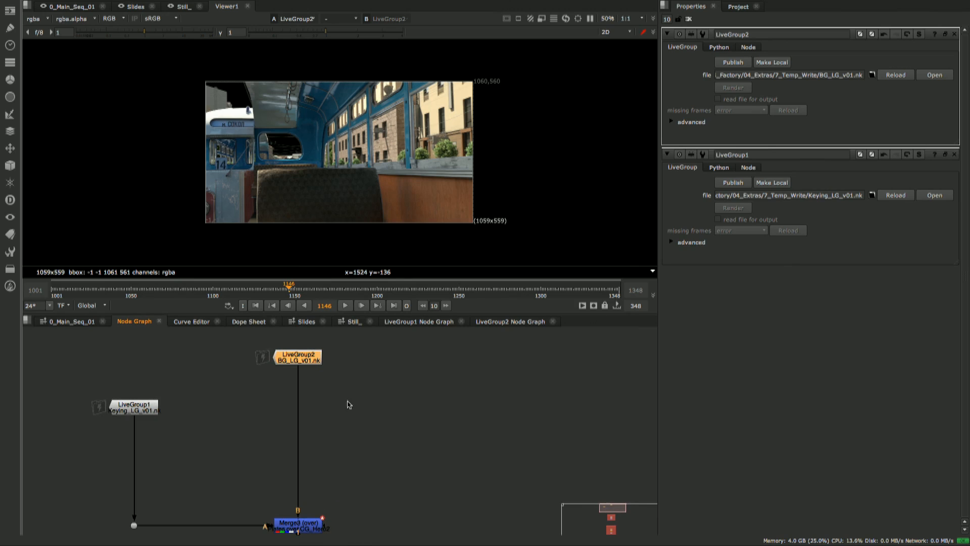
{"action": "middle_click_drag", "start_coordinate": [327, 461], "coordinate": [345, 429]}
{"action": "scroll", "coordinate": [336, 439], "scroll_direction": "down", "scroll_amount": 1}
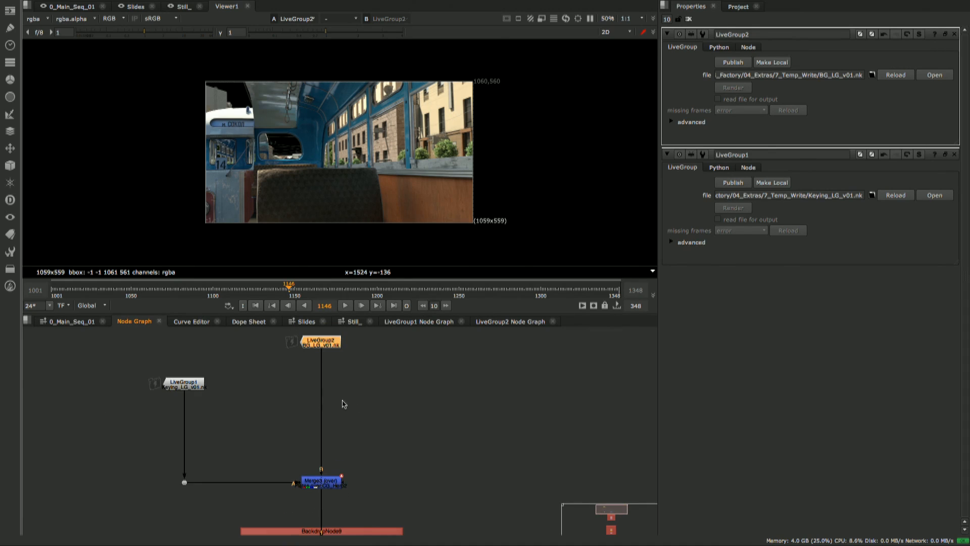
{"action": "middle_click_drag", "start_coordinate": [363, 385], "coordinate": [346, 428]}
- Insert the Nuke11 toolset 3_BG_3D_LiveGroups with nothing selected, and place its nodes clear of the live groups
{"action": "left_click", "coordinate": [405, 412]}
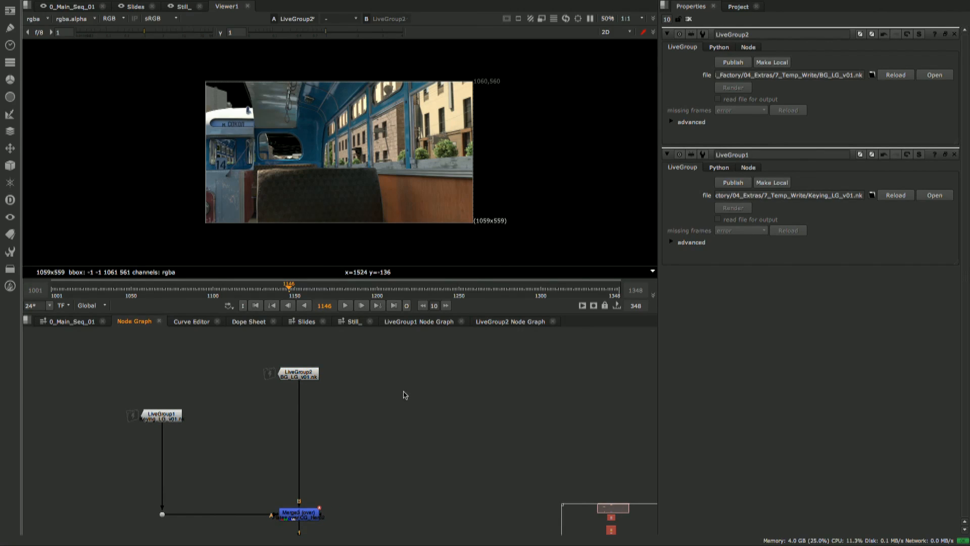
{"action": "right_click", "coordinate": [405, 395]}
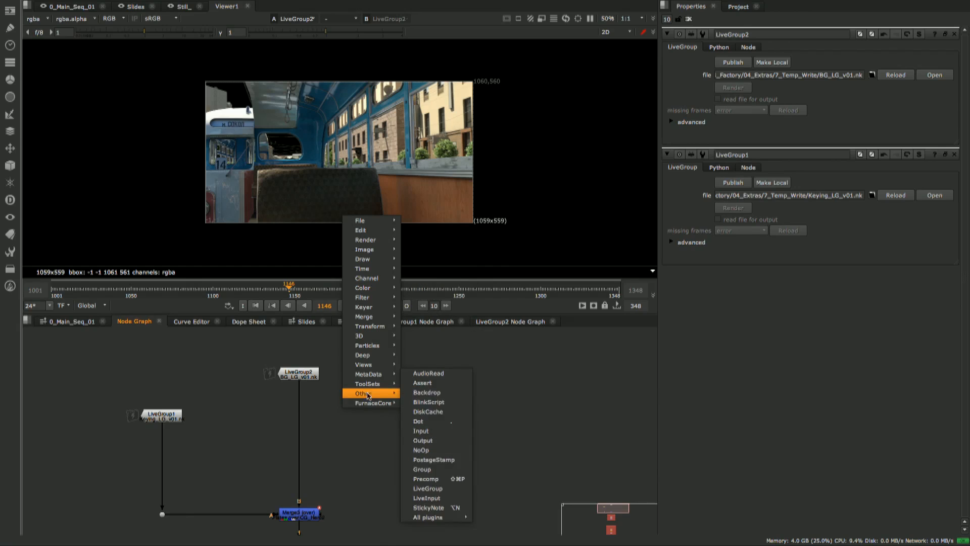
{"action": "mouse_move", "coordinate": [375, 389]}
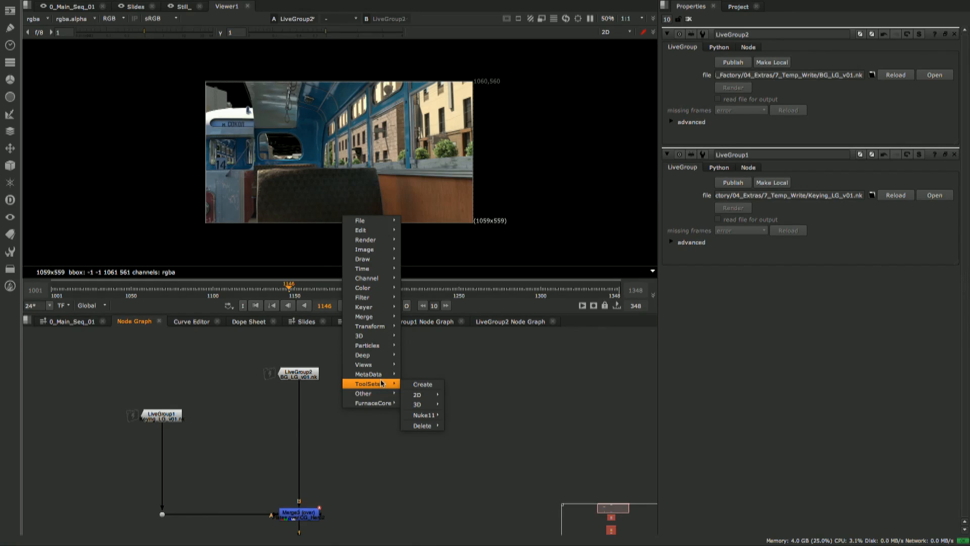
{"action": "mouse_move", "coordinate": [432, 415]}
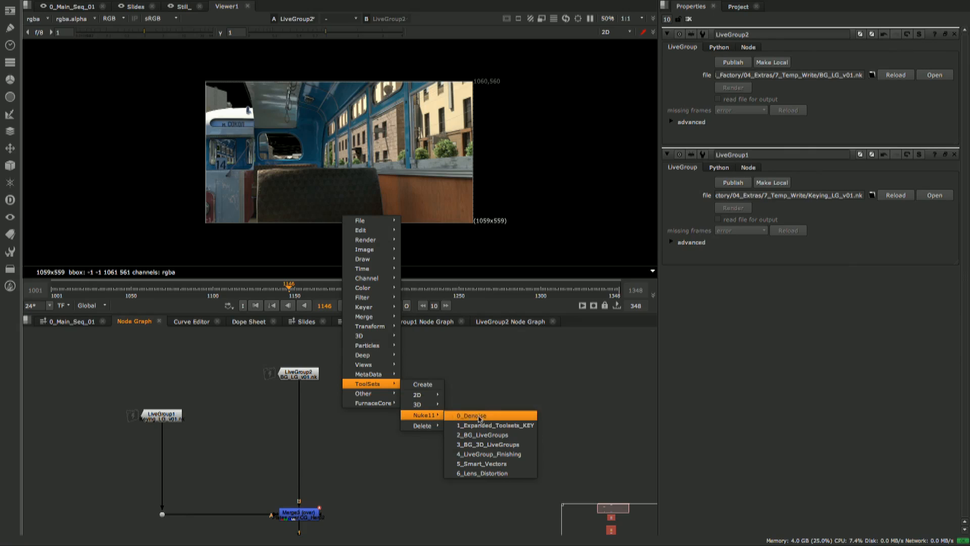
{"action": "left_click", "coordinate": [514, 444]}
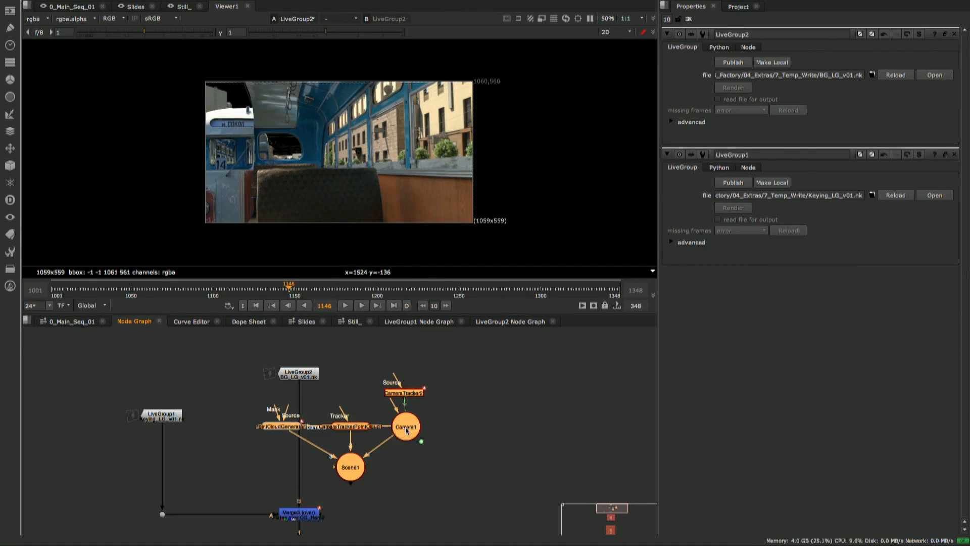
{"action": "middle_click_drag", "start_coordinate": [499, 401], "coordinate": [425, 410]}
{"action": "left_click_drag", "start_coordinate": [392, 495], "coordinate": [472, 416]}
- View Scene1 in 3D, and examine its tracked camera and point cloud from another angle and at frame 1153
{"action": "key", "text": "1"}
{"action": "left_click", "coordinate": [395, 392]}
{"action": "scroll", "coordinate": [389, 173], "scroll_direction": "up", "scroll_amount": 5}
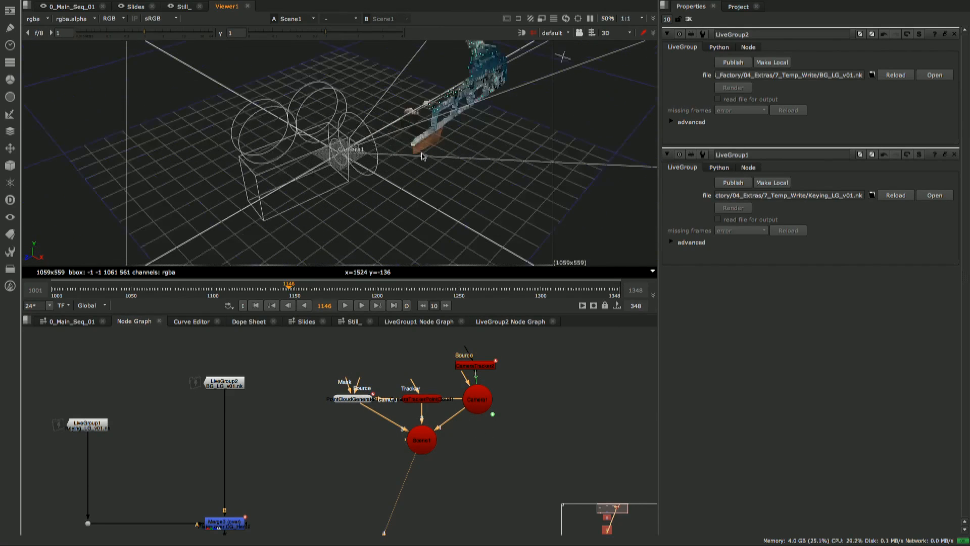
{"action": "left_click_drag", "start_coordinate": [310, 152], "coordinate": [392, 147], "text": "ctrl"}
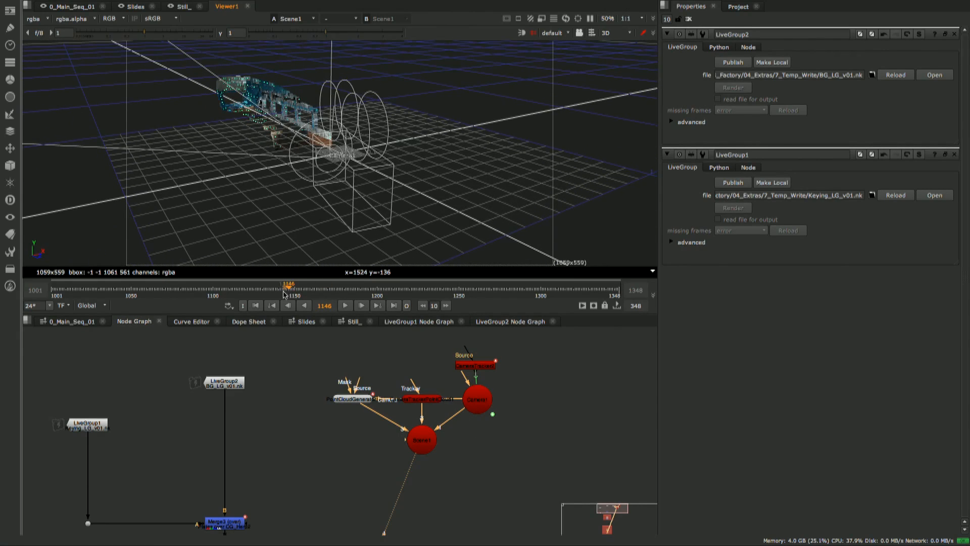
{"action": "mouse_move", "coordinate": [287, 293]}
{"action": "left_mouse_down"}
{"action": "mouse_move", "coordinate": [143, 299]}
{"action": "mouse_move", "coordinate": [348, 289]}
{"action": "mouse_move", "coordinate": [300, 287]}
{"action": "left_mouse_up"}
- Collapse all the inserted camera tracker, point cloud, camera and scene nodes into a LiveGroup with Scene1 as its output
{"action": "middle_click_drag", "start_coordinate": [444, 430], "coordinate": [403, 449]}
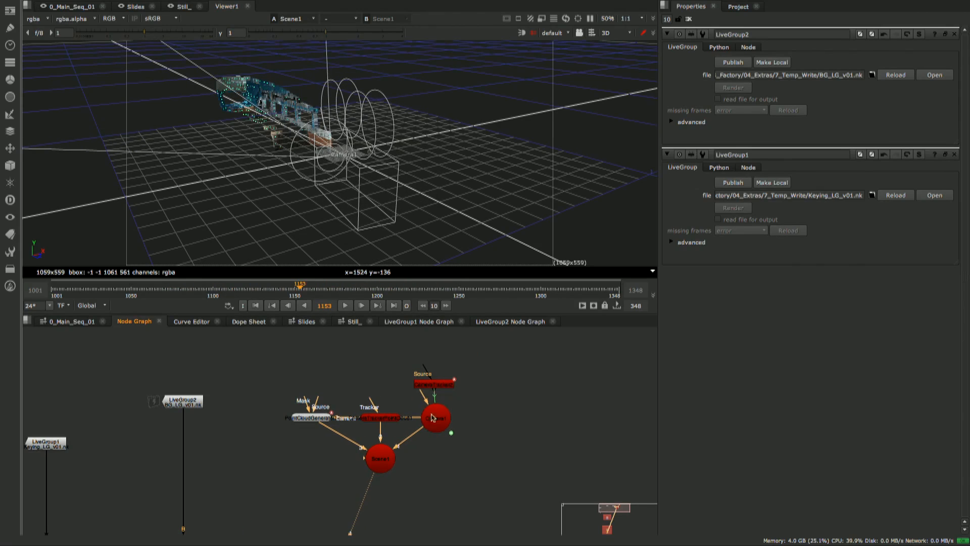
{"action": "left_click_drag", "start_coordinate": [492, 363], "coordinate": [239, 498]}
{"action": "key", "text": "Tab"}
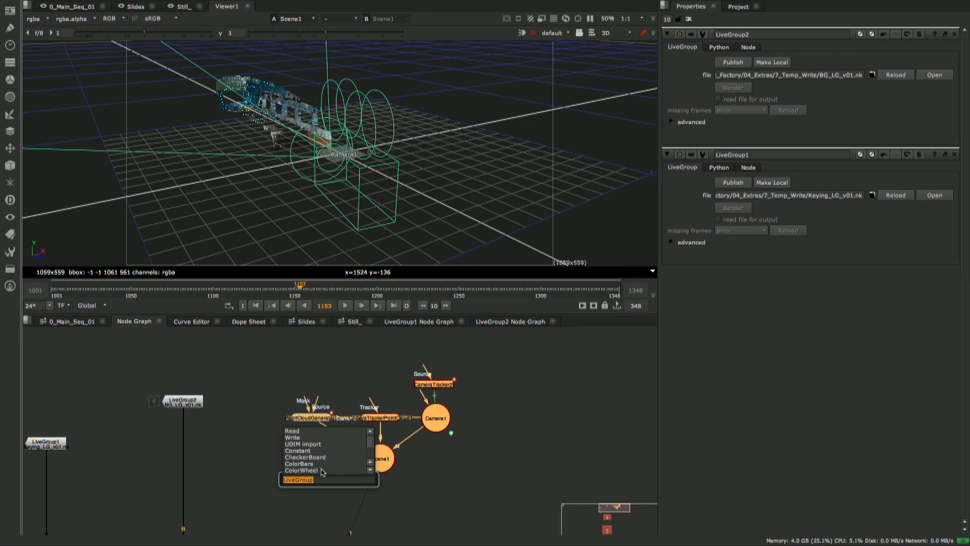
{"action": "key", "text": "Return"}
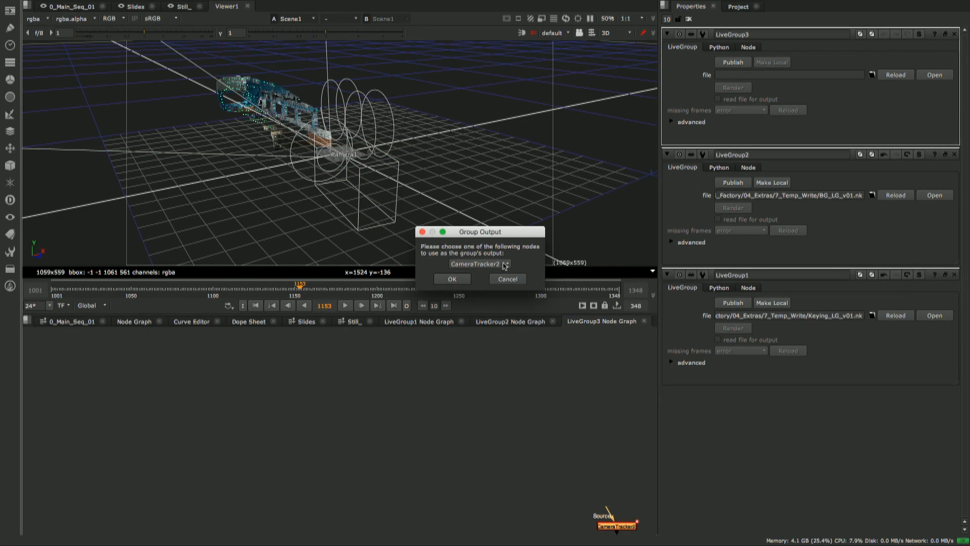
{"action": "left_click", "coordinate": [504, 266]}
{"action": "left_click", "coordinate": [477, 276]}
{"action": "left_click", "coordinate": [452, 279]}
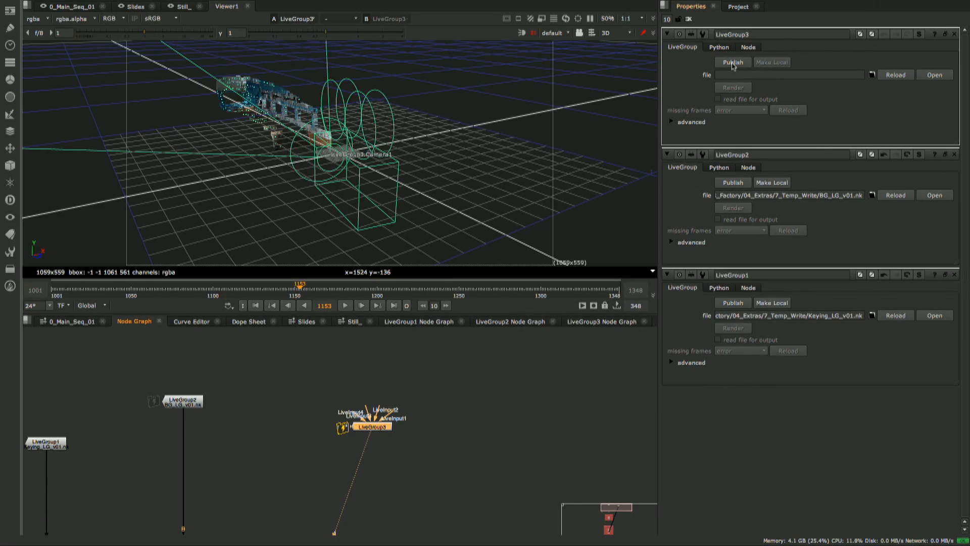
- Inspect LiveGroup3's internal node graph, then its LiveInput connections in the main node graph
{"action": "left_click", "coordinate": [596, 323]}
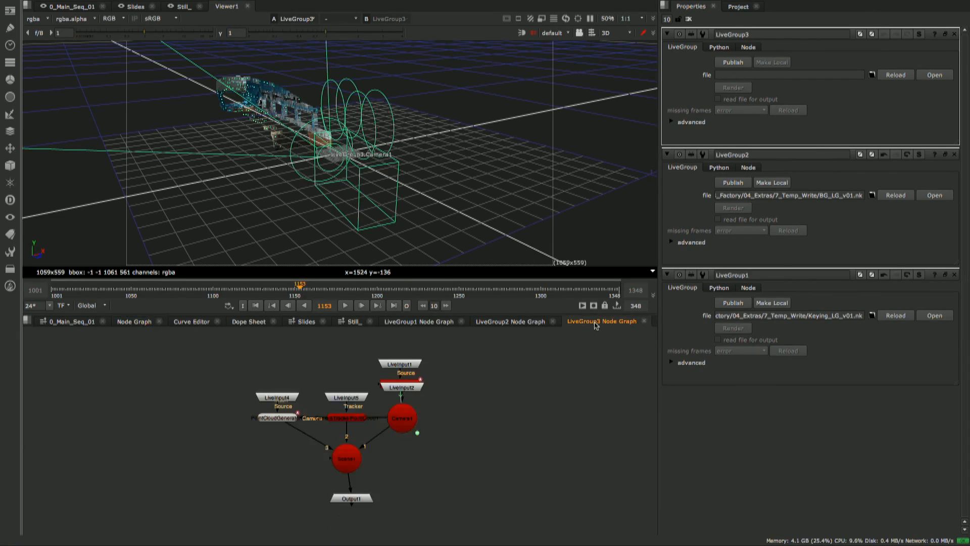
{"action": "left_click", "coordinate": [137, 322]}
{"action": "scroll", "coordinate": [356, 415], "scroll_direction": "up", "scroll_amount": 4}
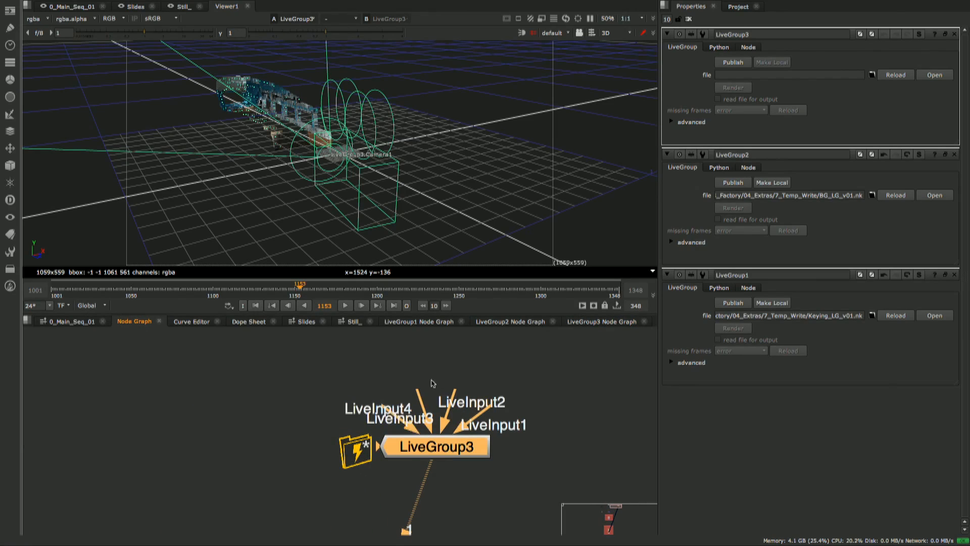
- Spread the LiveInput nodes apart inside LiveGroup3, and open the properties of LiveInput3
{"action": "left_click", "coordinate": [594, 323]}
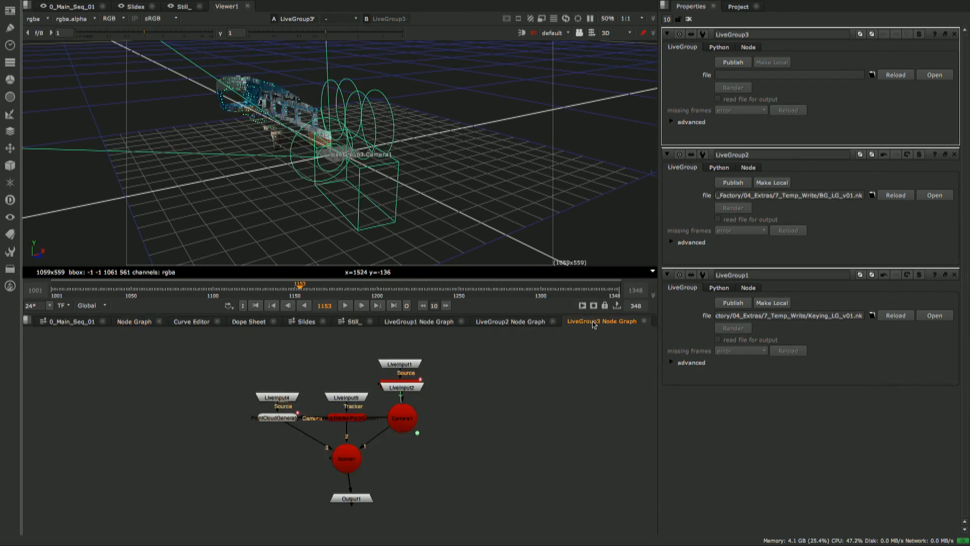
{"action": "scroll", "coordinate": [372, 370], "scroll_direction": "up", "scroll_amount": 2}
{"action": "left_click_drag", "start_coordinate": [414, 389], "coordinate": [533, 382]}
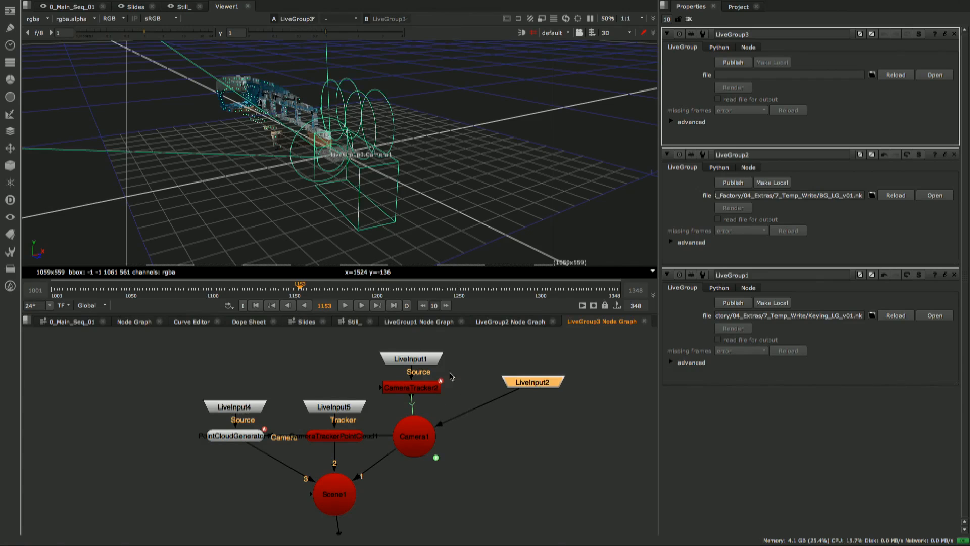
{"action": "left_click", "coordinate": [411, 356]}
{"action": "left_click_drag", "start_coordinate": [419, 354], "coordinate": [420, 347]}
{"action": "left_click_drag", "start_coordinate": [342, 407], "coordinate": [342, 389]}
{"action": "left_click_drag", "start_coordinate": [233, 407], "coordinate": [236, 376]}
{"action": "scroll", "coordinate": [235, 376], "scroll_direction": "down", "scroll_amount": 2}
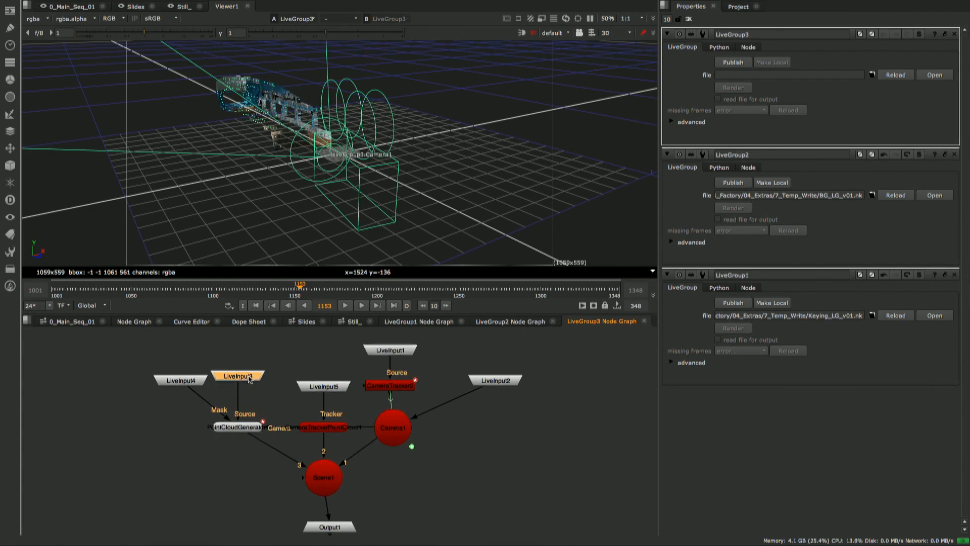
{"action": "double_click", "coordinate": [236, 376]}
{"action": "middle_click_drag", "start_coordinate": [236, 375], "coordinate": [214, 405]}
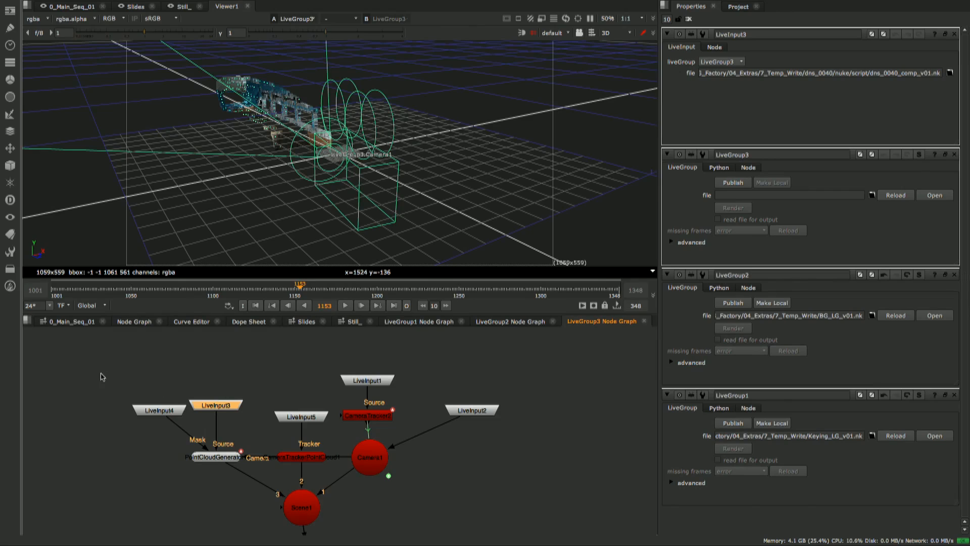
- Delete all the LiveInput nodes inside LiveGroup3
{"action": "left_click_drag", "start_coordinate": [100, 374], "coordinate": [349, 436]}
{"action": "key", "text": "Delete"}
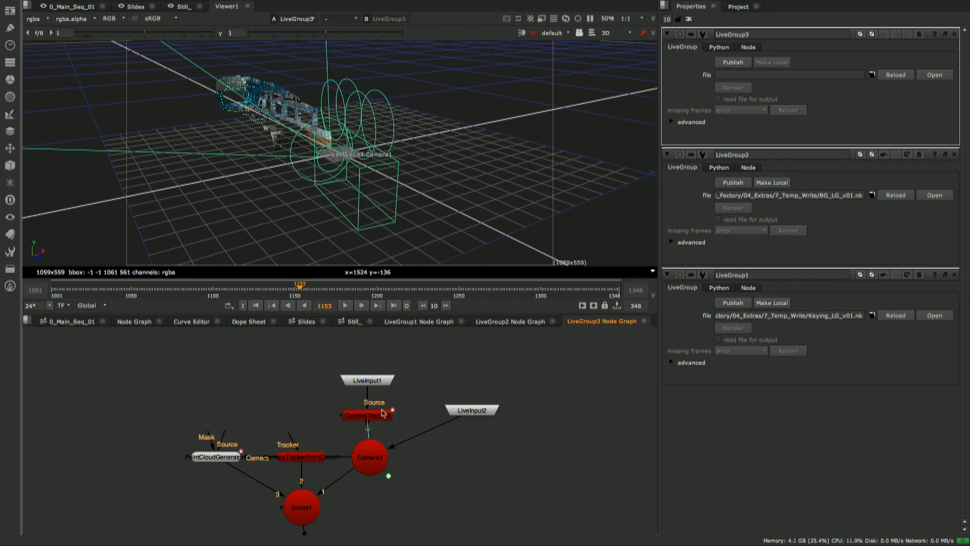
{"action": "left_click_drag", "start_coordinate": [409, 361], "coordinate": [370, 388]}
{"action": "key", "text": "Delete"}
{"action": "left_click_drag", "start_coordinate": [538, 375], "coordinate": [429, 439]}
{"action": "key", "text": "Delete"}
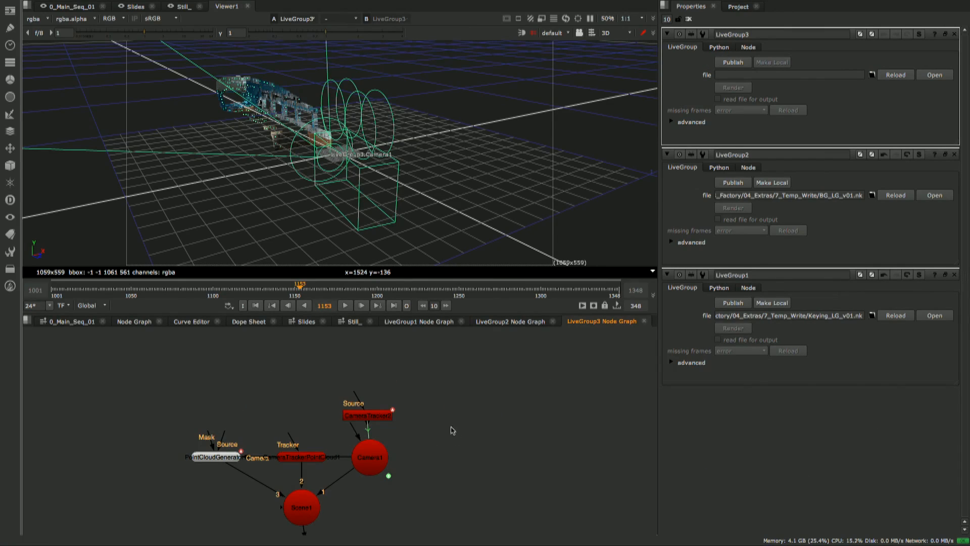
- Align the Output1 node directly beneath Scene1 inside LiveGroup3
{"action": "middle_click_drag", "start_coordinate": [402, 457], "coordinate": [451, 408]}
{"action": "middle_click_drag", "start_coordinate": [363, 486], "coordinate": [396, 465]}
{"action": "left_click_drag", "start_coordinate": [402, 489], "coordinate": [407, 497]}
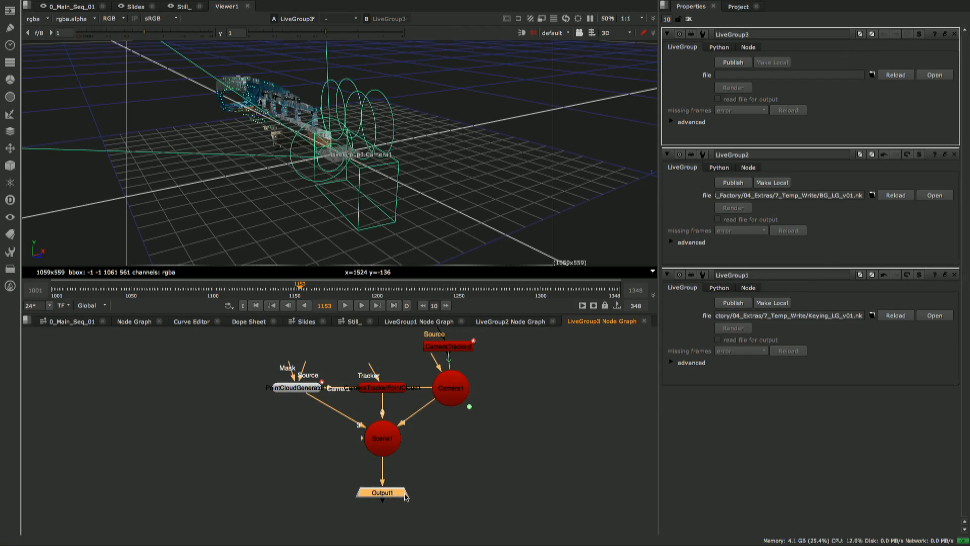
- Publish LiveGroup3 from the main node graph as Camera_DAta_v01.nk in the 7_Temp_Write folder
{"action": "scroll", "coordinate": [417, 473], "scroll_direction": "down", "scroll_amount": 2}
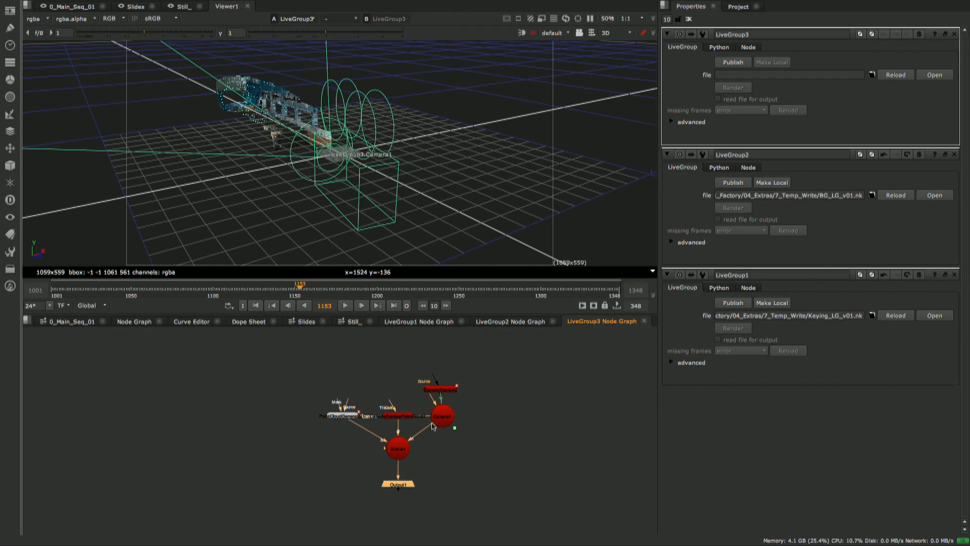
{"action": "left_click", "coordinate": [134, 322]}
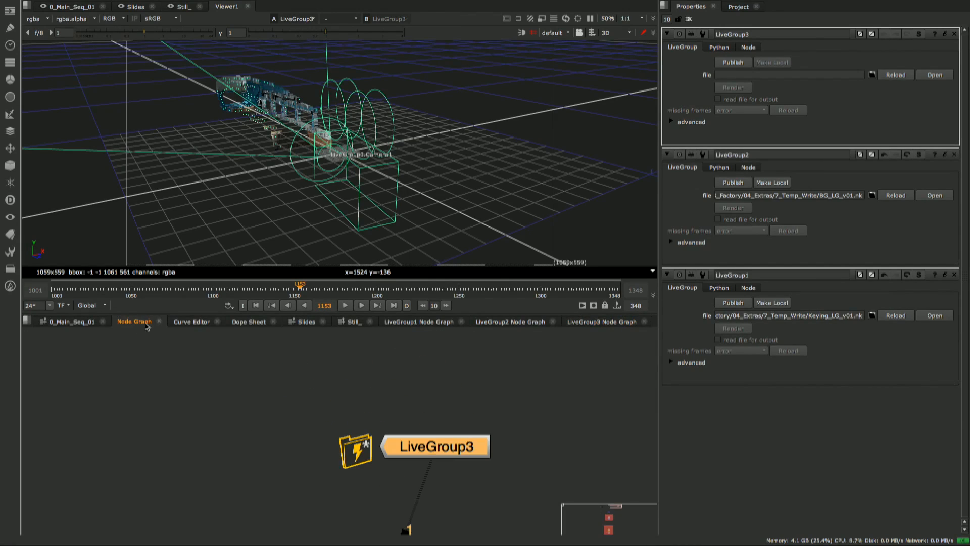
{"action": "left_click", "coordinate": [733, 63]}
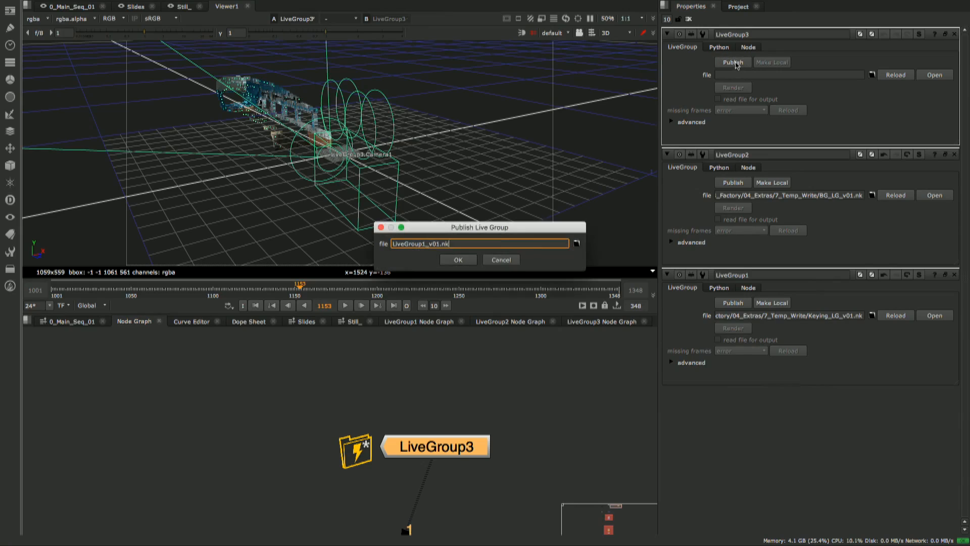
{"action": "left_click", "coordinate": [575, 244]}
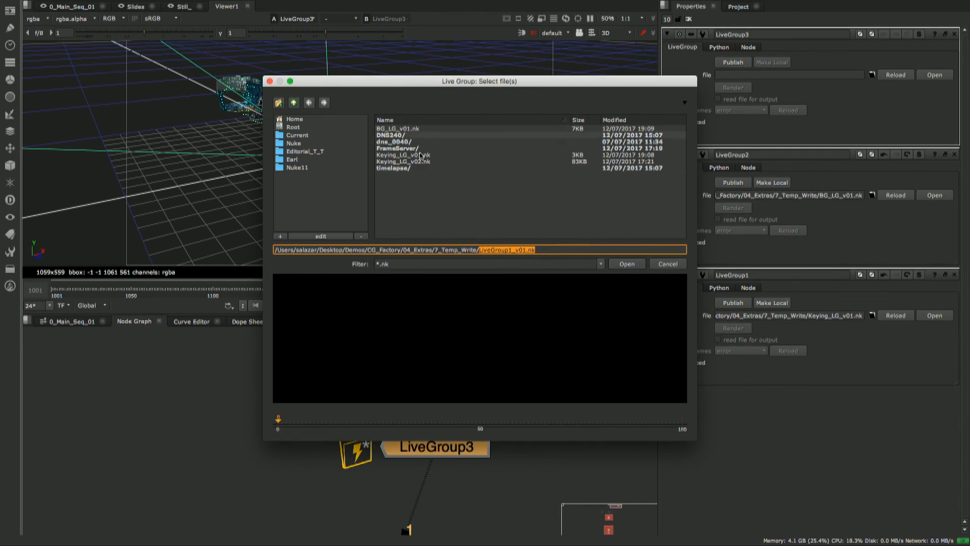
{"action": "left_click", "coordinate": [512, 250]}
{"action": "left_click_drag", "start_coordinate": [512, 250], "coordinate": [480, 253]}
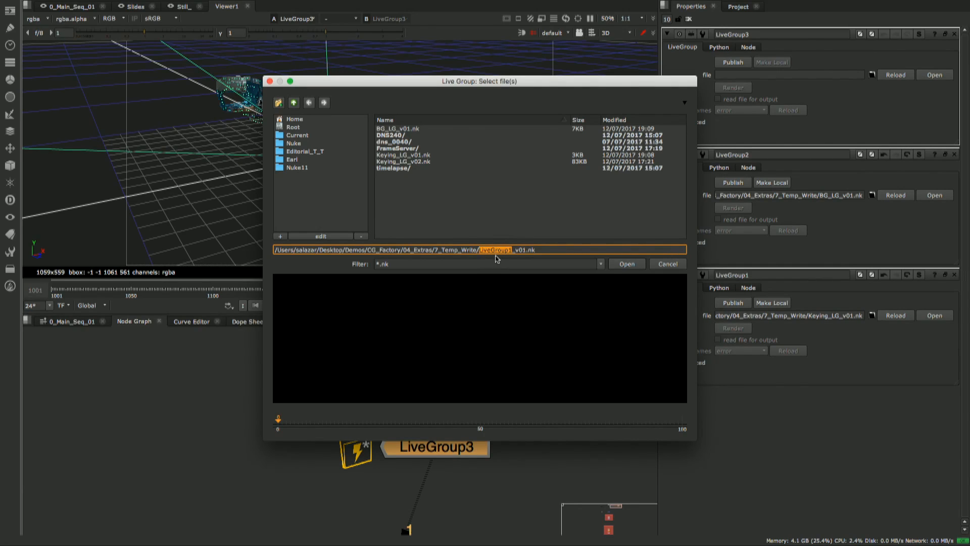
{"action": "type", "text": "CameraTra"}
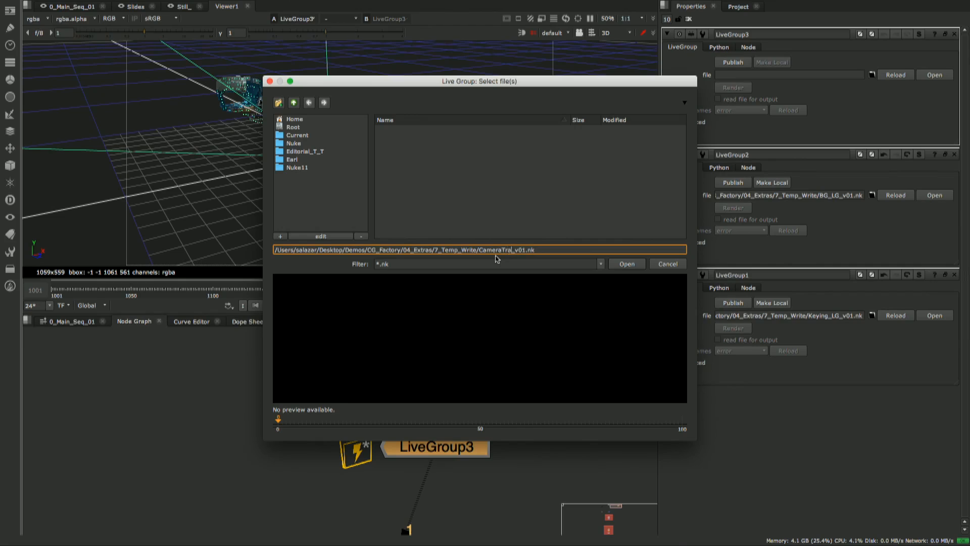
{"action": "key", "text": "BackSpace"}
{"action": "key", "text": "BackSpace"}
{"action": "key", "text": "BackSpace"}
{"action": "type", "text": "_DAta"}
{"action": "left_click", "coordinate": [627, 265]}
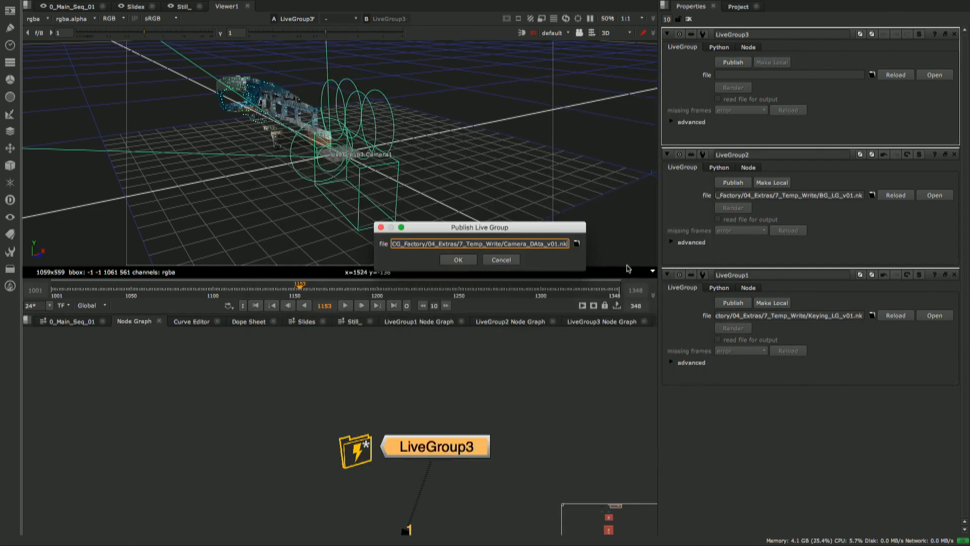
{"action": "left_click", "coordinate": [458, 261]}
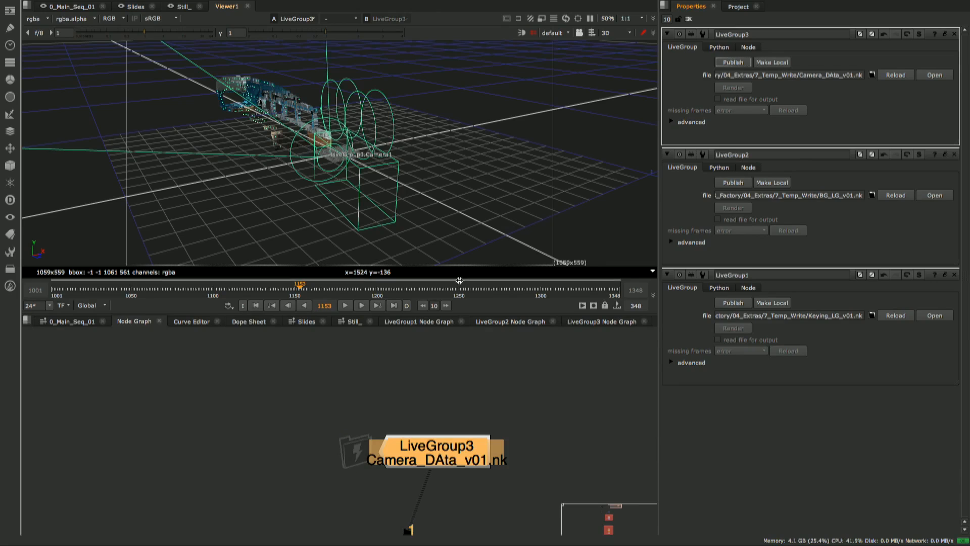
- Move the LiveGroup3 node slightly closer to LiveGroup2 in the main node graph and deselect it
{"action": "scroll", "coordinate": [428, 441], "scroll_direction": "down", "scroll_amount": 6}
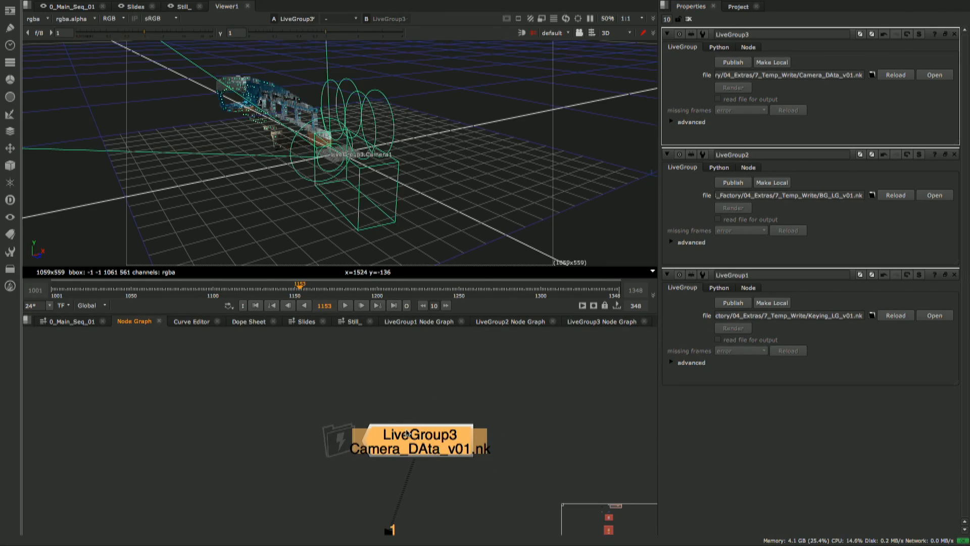
{"action": "middle_click_drag", "start_coordinate": [318, 410], "coordinate": [383, 406]}
{"action": "scroll", "coordinate": [396, 410], "scroll_direction": "up", "scroll_amount": 1}
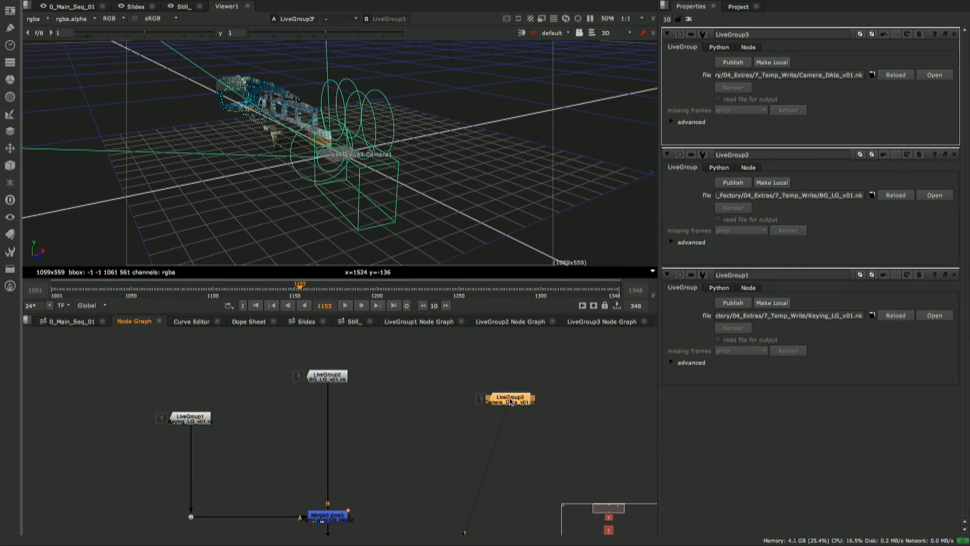
{"action": "left_click_drag", "start_coordinate": [512, 400], "coordinate": [489, 415]}
{"action": "left_click", "coordinate": [415, 439]}
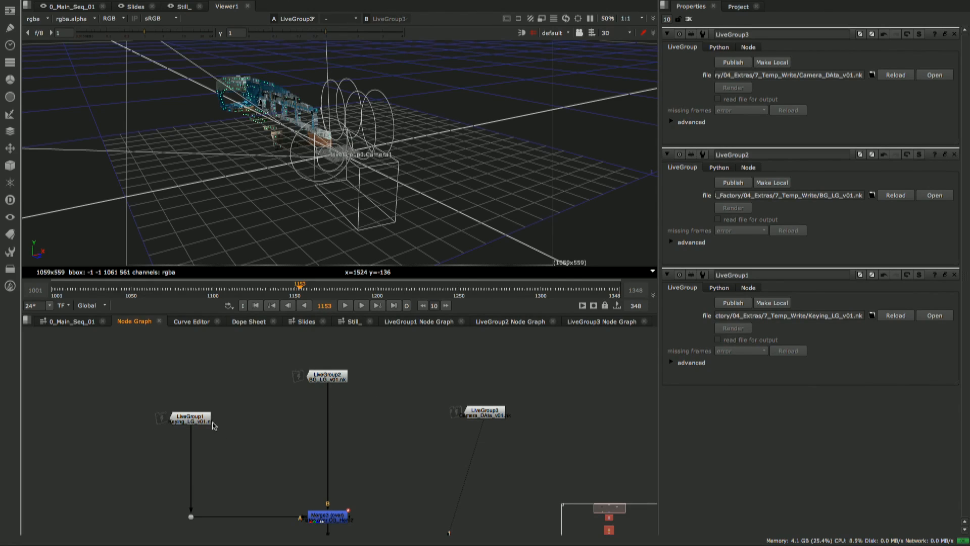
- Open LiveGroup2's published script BG_LG_v01.nk in a separate session
{"action": "left_click", "coordinate": [333, 379]}
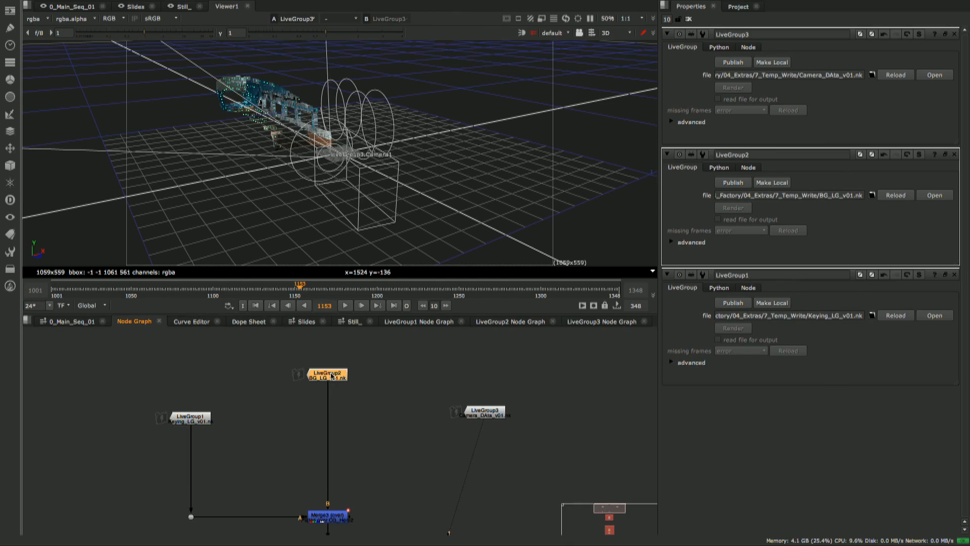
{"action": "double_click", "coordinate": [335, 376]}
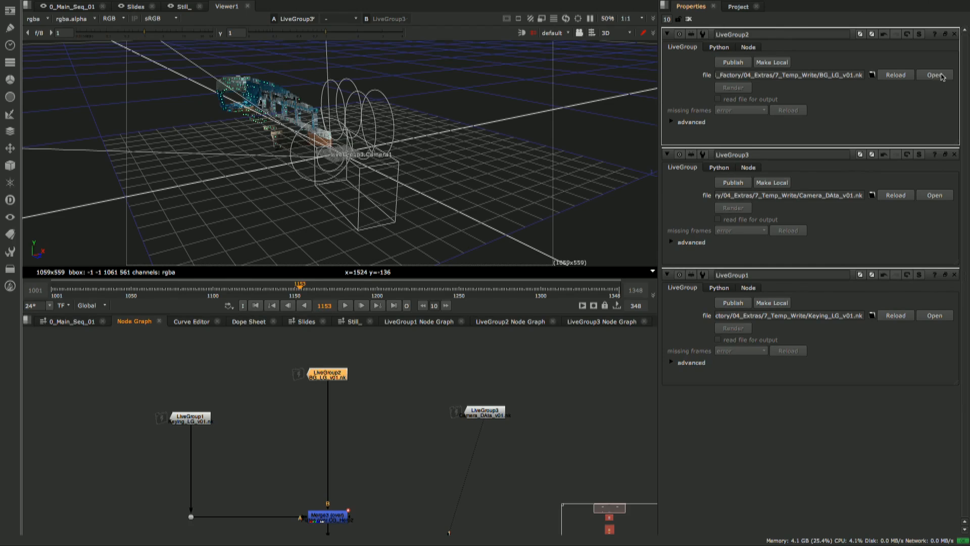
{"action": "left_click", "coordinate": [938, 76]}
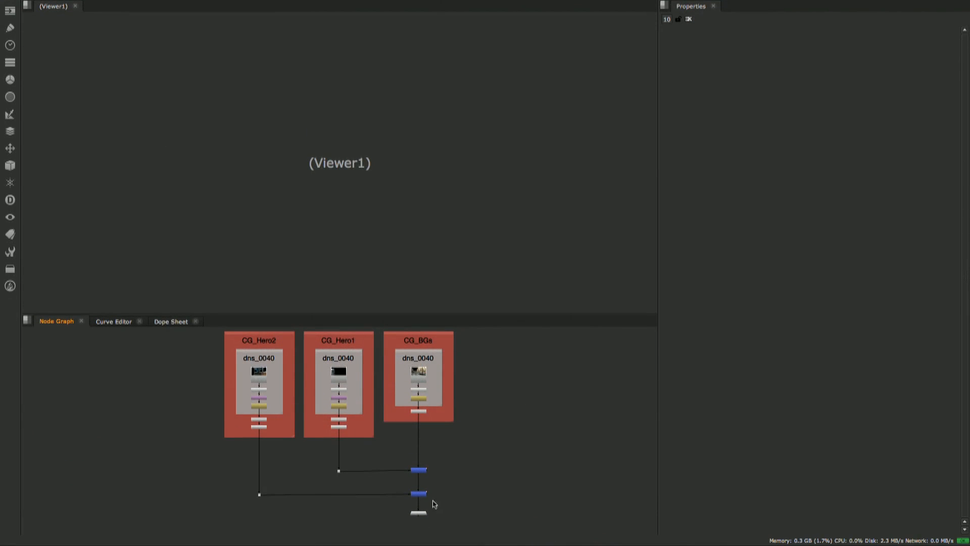
- Display the final merge of the CG backgrounds, Merge2, in the viewer
{"action": "middle_click_drag", "start_coordinate": [433, 500], "coordinate": [437, 486]}
{"action": "left_click_drag", "start_coordinate": [445, 488], "coordinate": [402, 473]}
{"action": "key", "text": "1"}
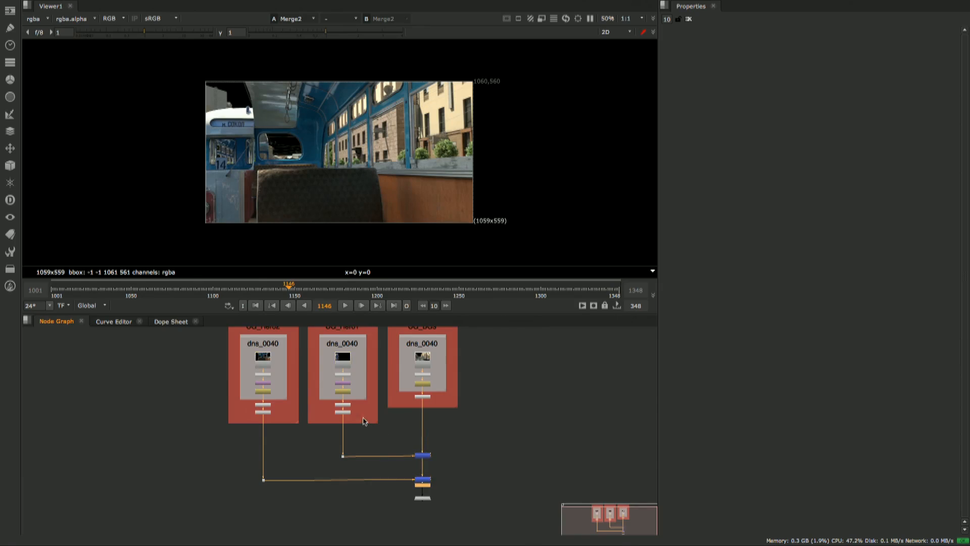
- Examine the Read nodes inside the CG_Hero2, CG_Hero1 and CG_BGs backdrops
{"action": "scroll", "coordinate": [363, 421], "scroll_direction": "up", "scroll_amount": 4}
{"action": "middle_click_drag", "start_coordinate": [405, 411], "coordinate": [457, 512]}
{"action": "left_click", "coordinate": [198, 385]}
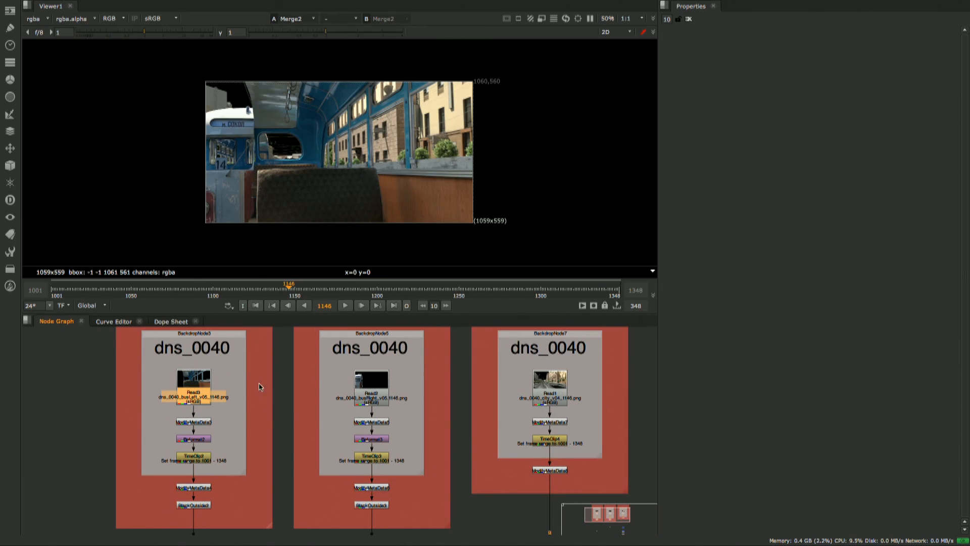
{"action": "left_click", "coordinate": [362, 387]}
{"action": "left_click", "coordinate": [543, 386]}
{"action": "scroll", "coordinate": [431, 362], "scroll_direction": "down", "scroll_amount": 3}
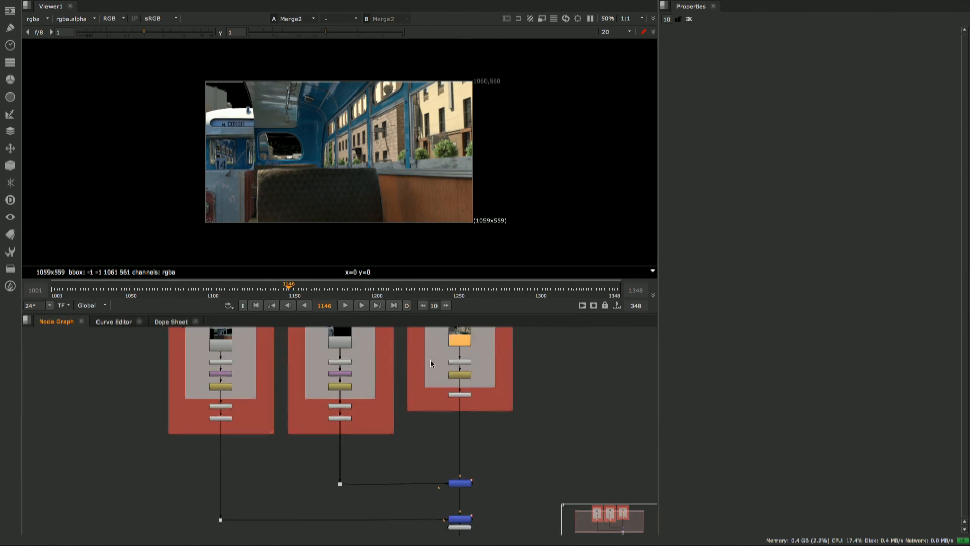
- Move the Viewer1 node out to the side of the merge chain and deselect it
{"action": "middle_click_drag", "start_coordinate": [431, 362], "coordinate": [396, 346]}
{"action": "scroll", "coordinate": [431, 495], "scroll_direction": "up", "scroll_amount": 3}
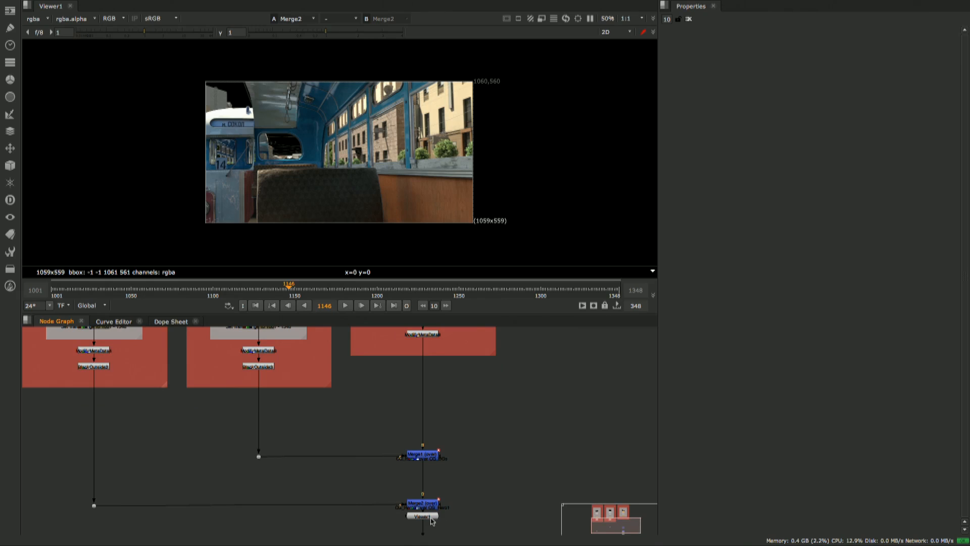
{"action": "left_click_drag", "start_coordinate": [431, 519], "coordinate": [518, 529]}
{"action": "scroll", "coordinate": [510, 453], "scroll_direction": "down", "scroll_amount": 3}
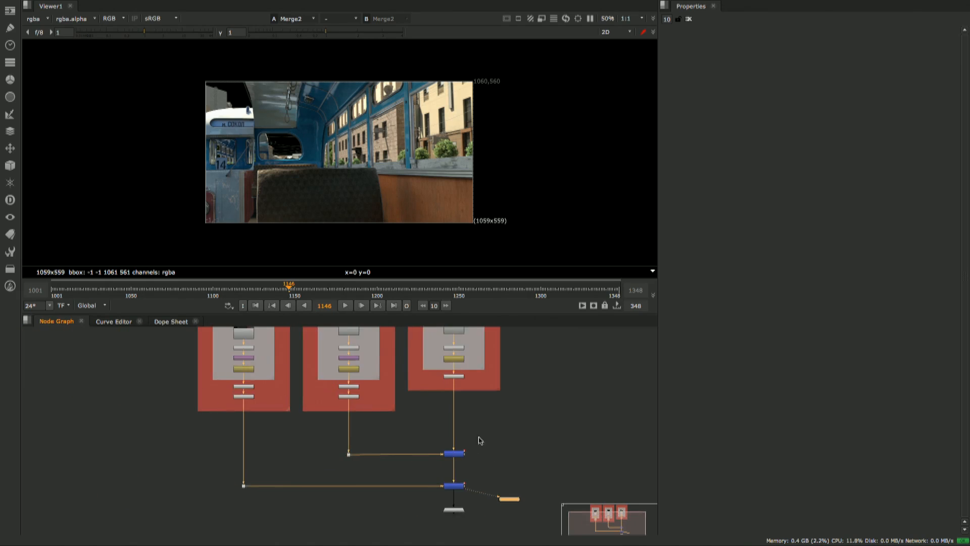
{"action": "scroll", "coordinate": [480, 440], "scroll_direction": "down", "scroll_amount": 3}
{"action": "left_click_drag", "start_coordinate": [411, 499], "coordinate": [448, 504]}
{"action": "left_click", "coordinate": [439, 435]}
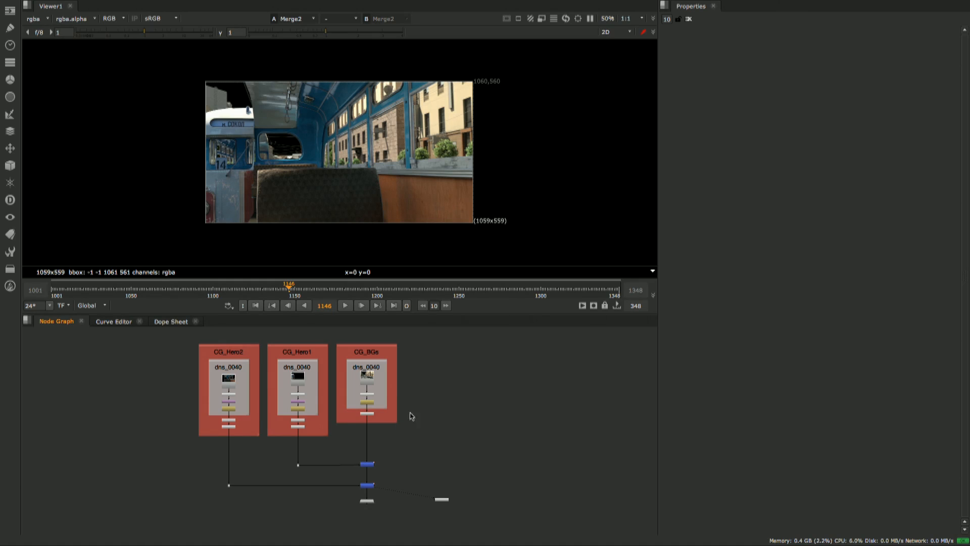
{"action": "scroll", "coordinate": [399, 424], "scroll_direction": "up", "scroll_amount": 5}
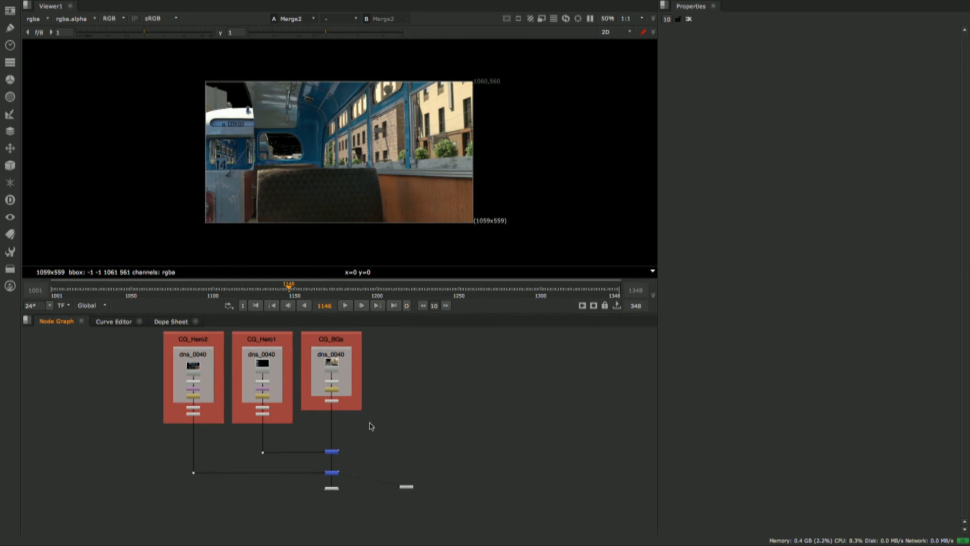
{"action": "scroll", "coordinate": [390, 427], "scroll_direction": "up", "scroll_amount": 3}
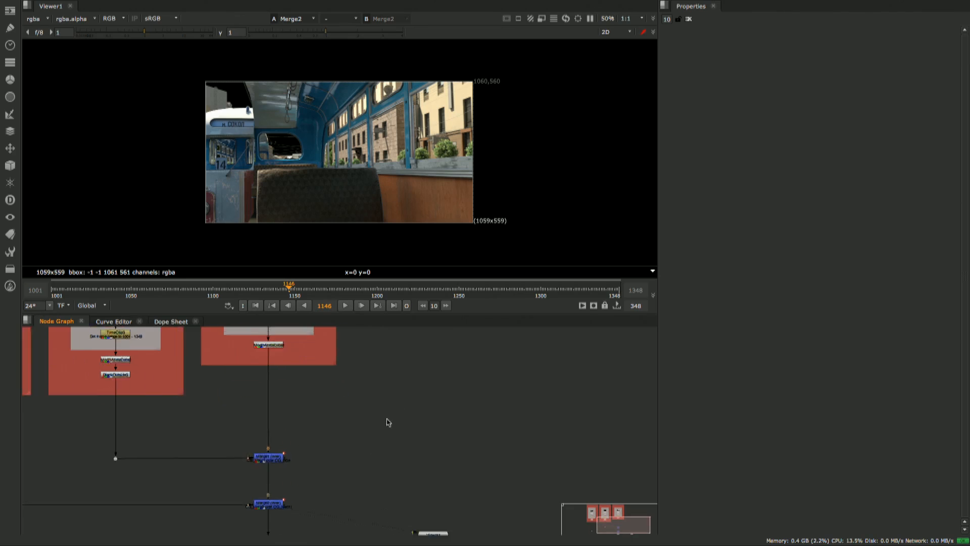
{"action": "right_click", "coordinate": [416, 412]}
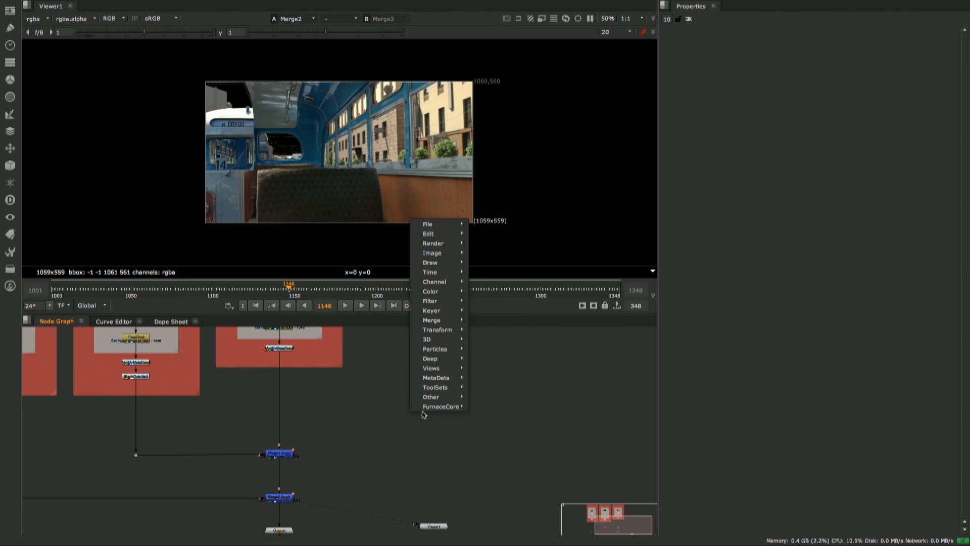
{"action": "mouse_move", "coordinate": [448, 369]}
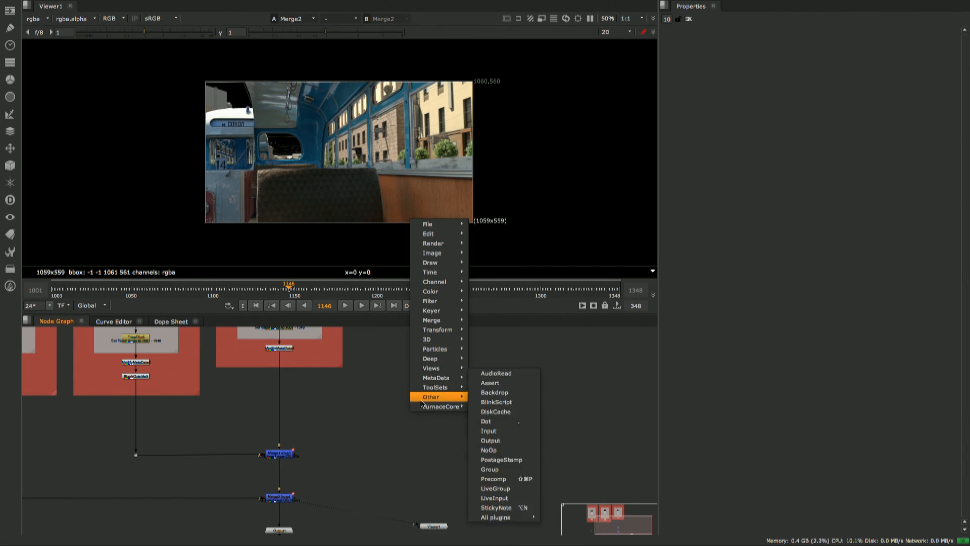
{"action": "left_click", "coordinate": [385, 451]}
- Add an unconnected LiveGroup node in the empty area beside the merge chain
{"action": "key", "text": "Tab"}
{"action": "type", "text": "sli"}
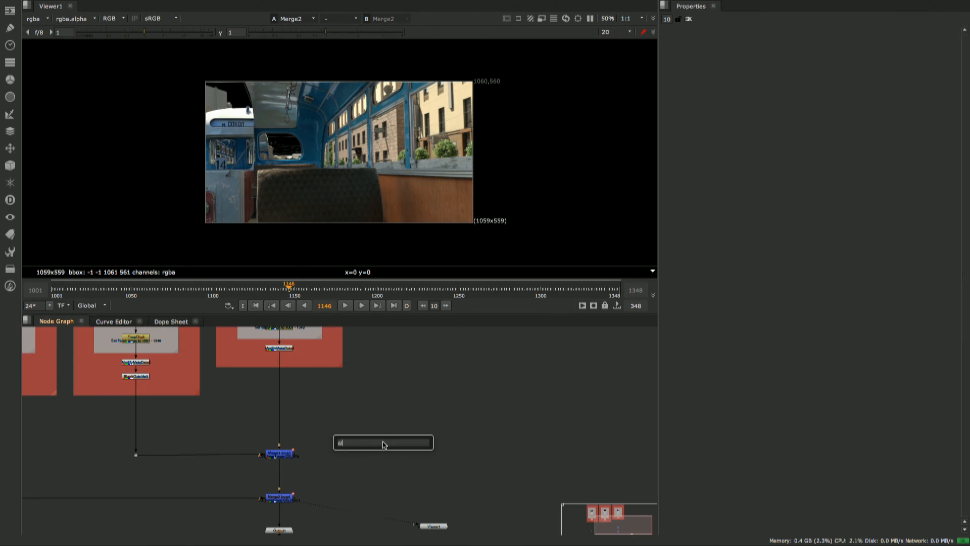
{"action": "key", "text": "BackSpace"}
{"action": "key", "text": "BackSpace"}
{"action": "key", "text": "BackSpace"}
{"action": "type", "text": "li"}
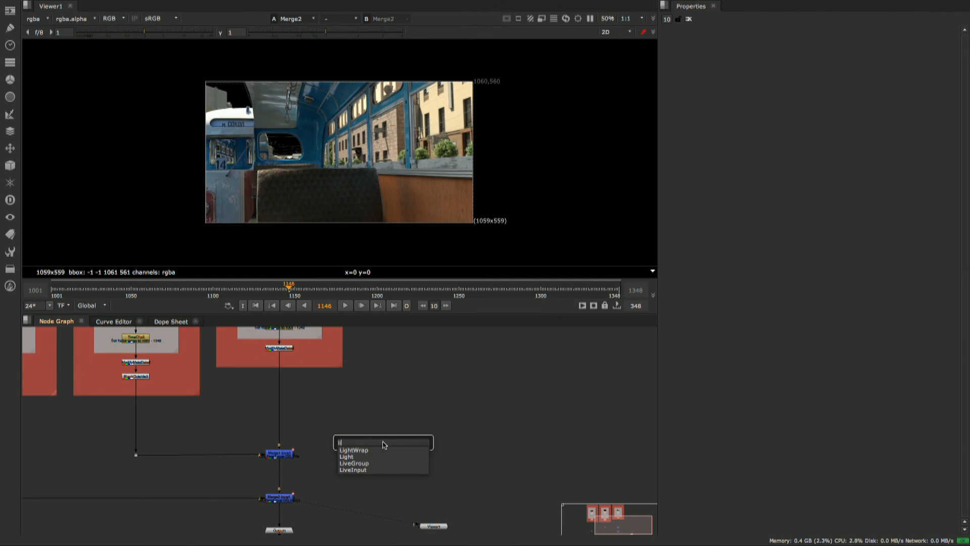
{"action": "key", "text": "Down"}
{"action": "key", "text": "Down"}
{"action": "key", "text": "Down"}
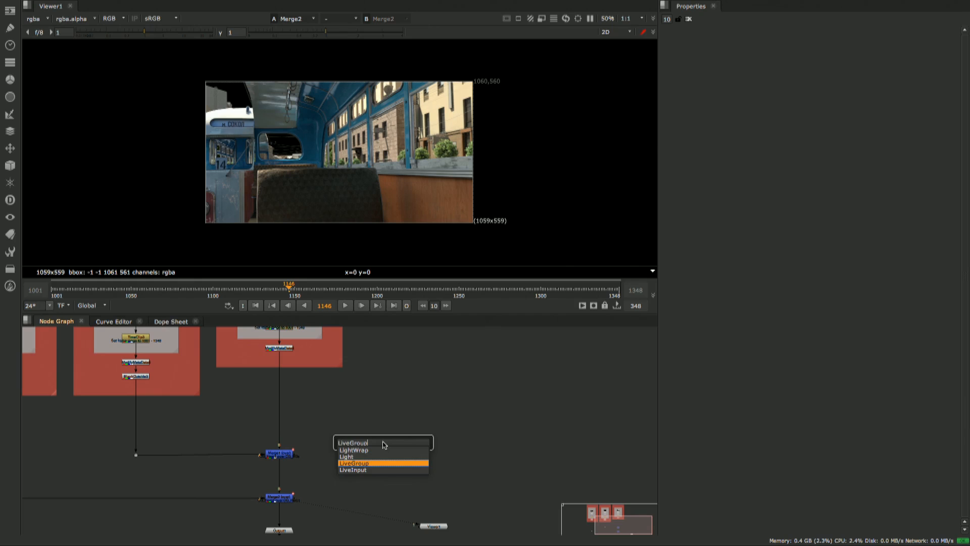
{"action": "key", "text": "Return"}
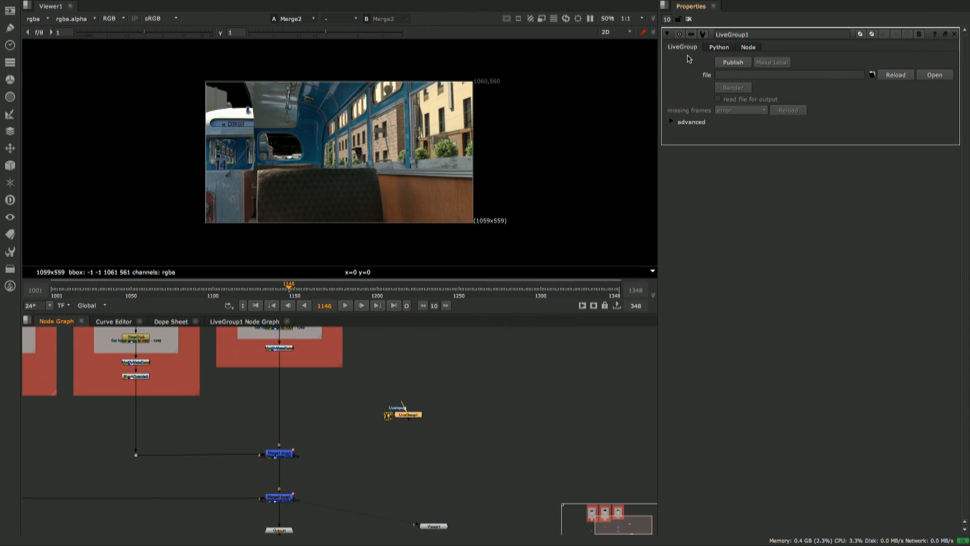
- Load Camera_DAta_v01.nk from the 04_Extras/7_Temp_Write folder as the new LiveGroup's file
{"action": "left_click", "coordinate": [873, 75]}
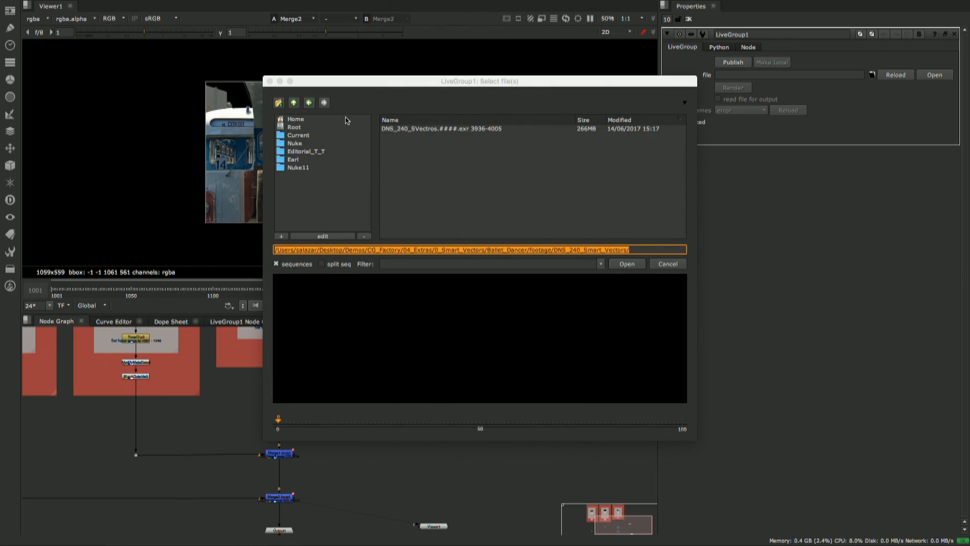
{"action": "left_click", "coordinate": [294, 103]}
{"action": "left_click", "coordinate": [294, 103]}
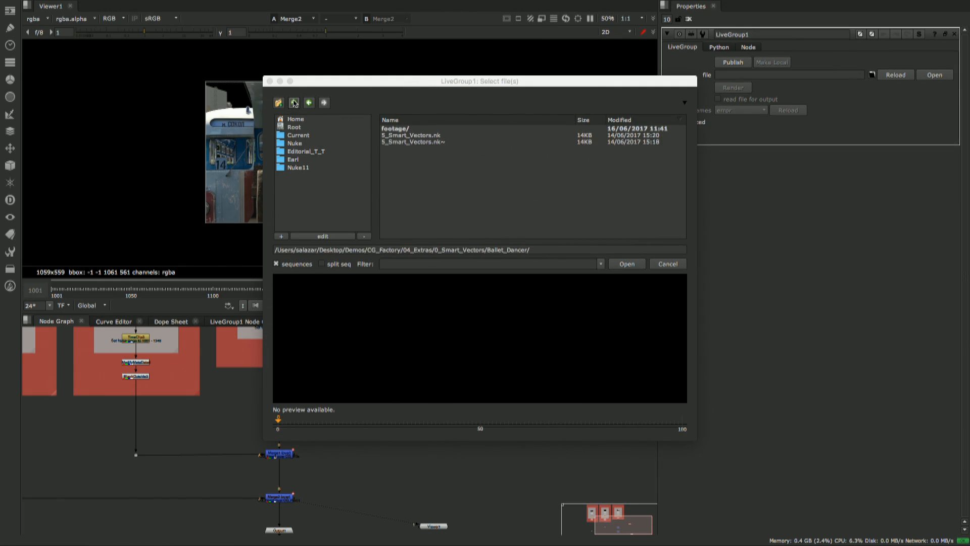
{"action": "left_click", "coordinate": [294, 103]}
{"action": "left_click", "coordinate": [294, 103]}
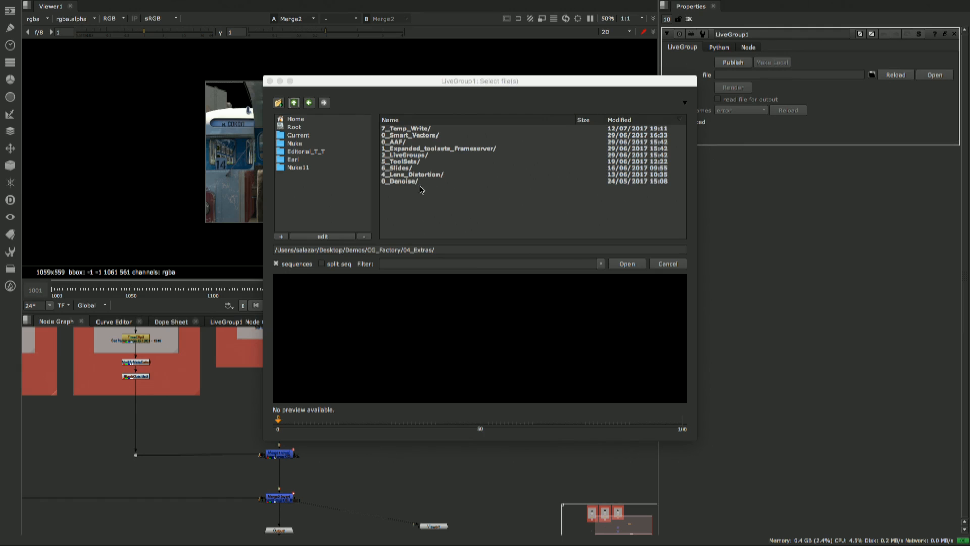
{"action": "double_click", "coordinate": [413, 130]}
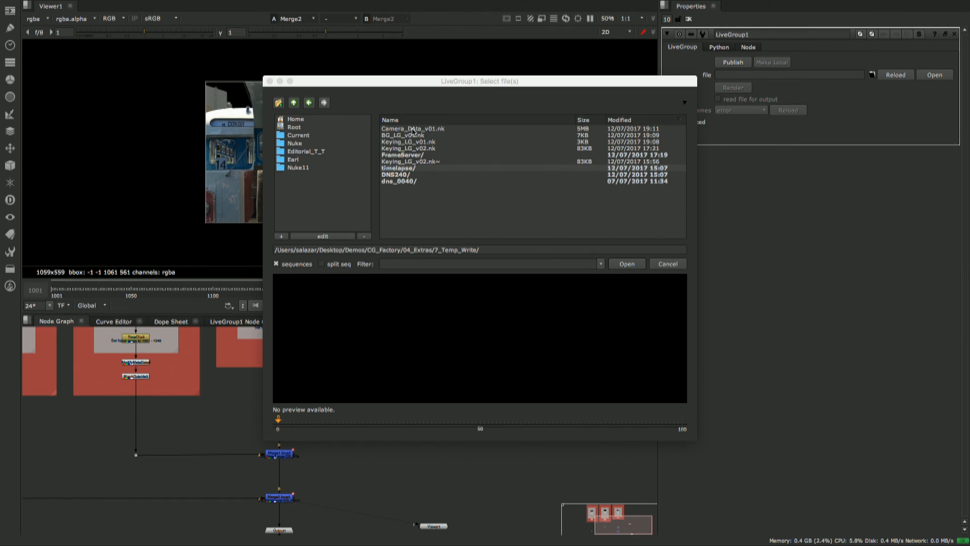
{"action": "left_click", "coordinate": [413, 129]}
{"action": "left_click", "coordinate": [627, 264]}
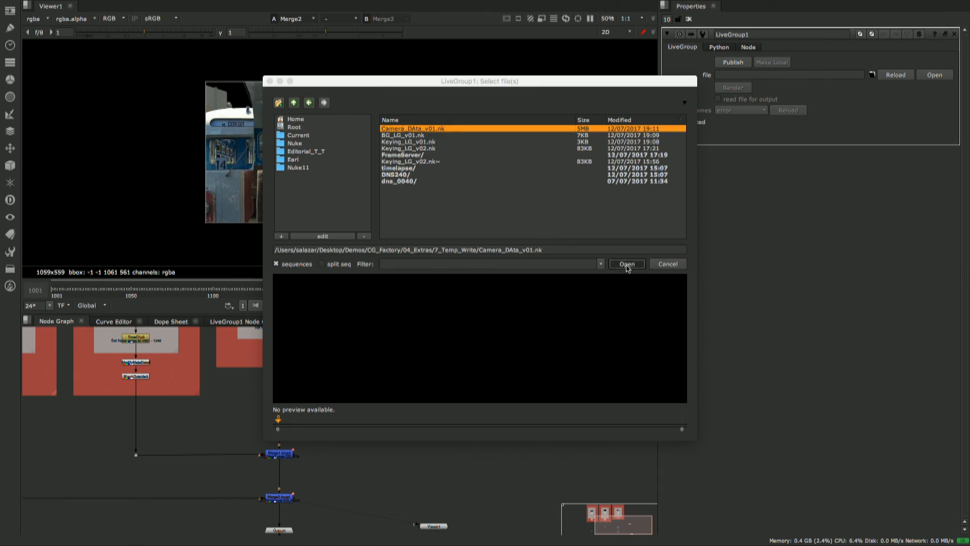
- Place the LiveGroup1 node above Viewer1 and display its 3D camera data in the viewer
{"action": "left_click_drag", "start_coordinate": [409, 423], "coordinate": [432, 397]}
{"action": "key", "text": "1"}
{"action": "left_click", "coordinate": [433, 394]}
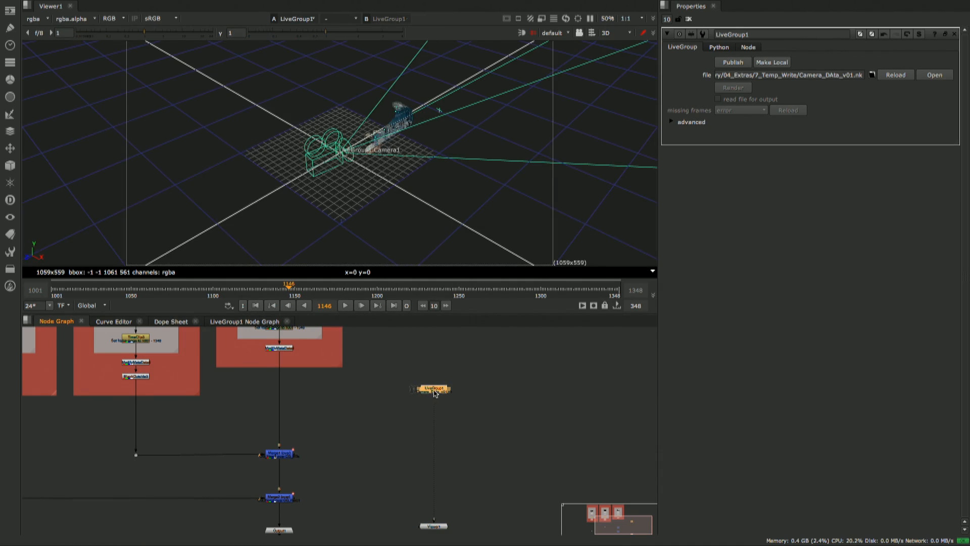
- Open LiveGroup1's user knob management and select Camera1's translate and rotate among the knobs to add
{"action": "scroll", "coordinate": [354, 133], "scroll_direction": "up", "scroll_amount": 3}
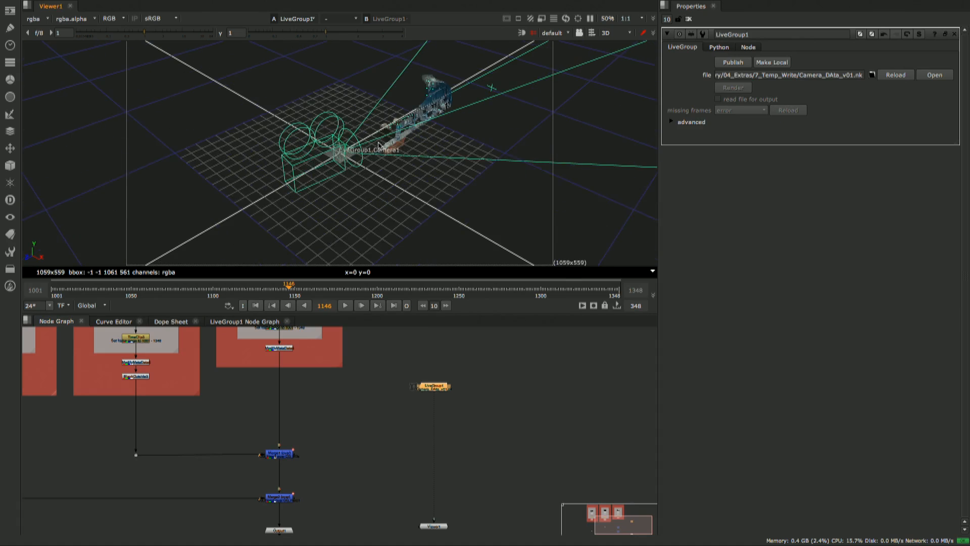
{"action": "left_click_drag", "start_coordinate": [324, 130], "coordinate": [396, 109], "text": "ctrl"}
{"action": "scroll", "coordinate": [399, 377], "scroll_direction": "up", "scroll_amount": 3}
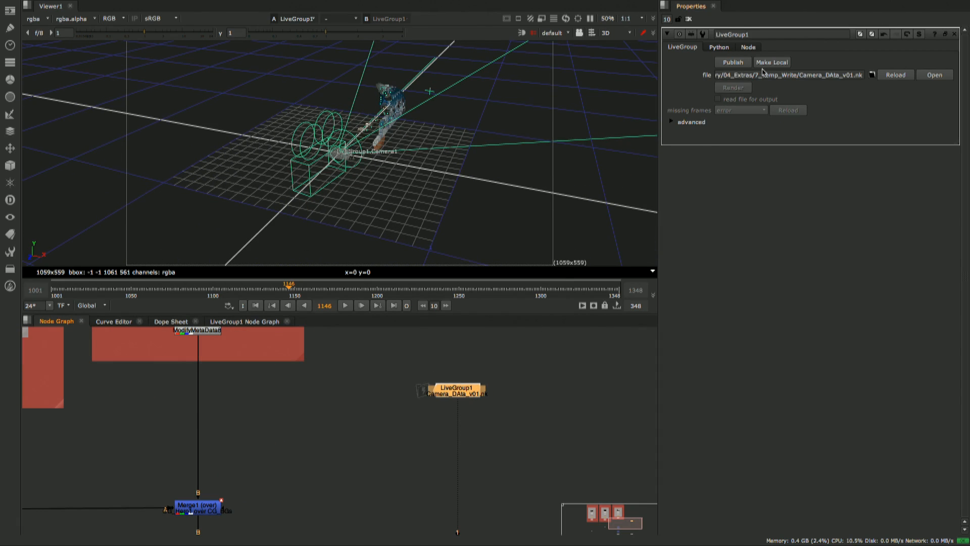
{"action": "right_click", "coordinate": [788, 49]}
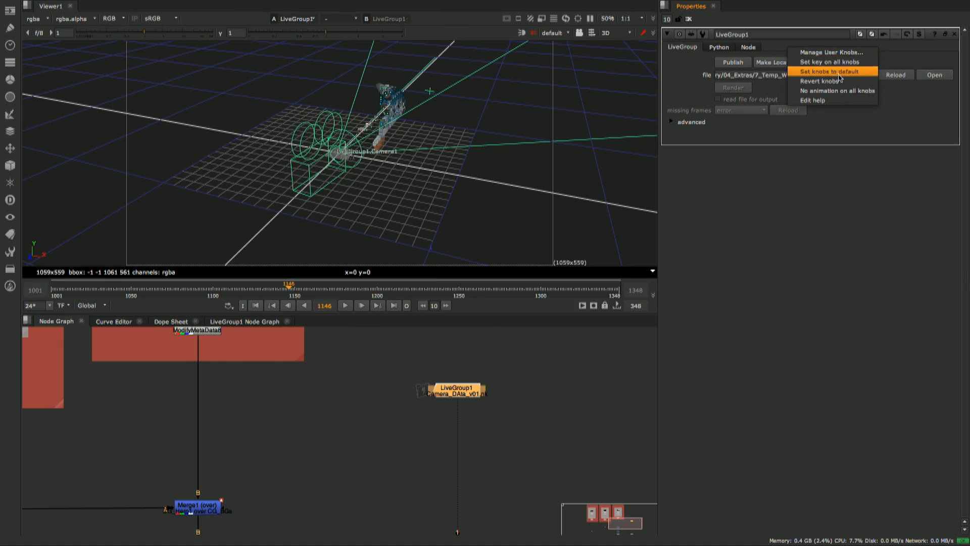
{"action": "left_click", "coordinate": [838, 52]}
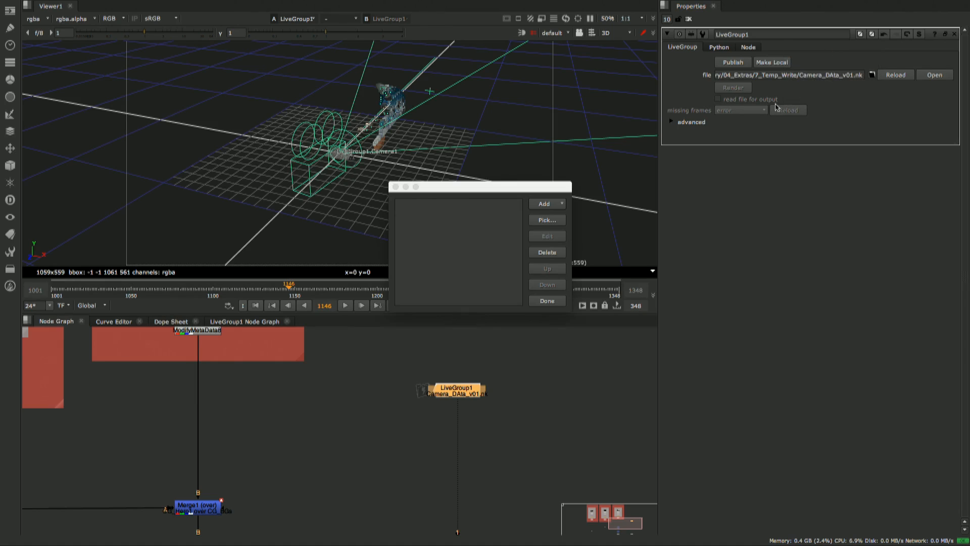
{"action": "left_click", "coordinate": [547, 220]}
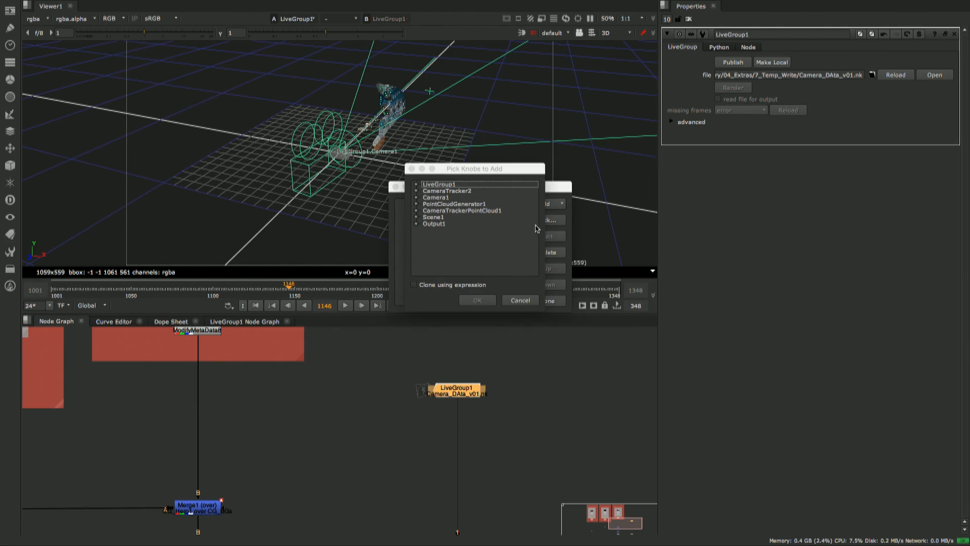
{"action": "left_click", "coordinate": [416, 198]}
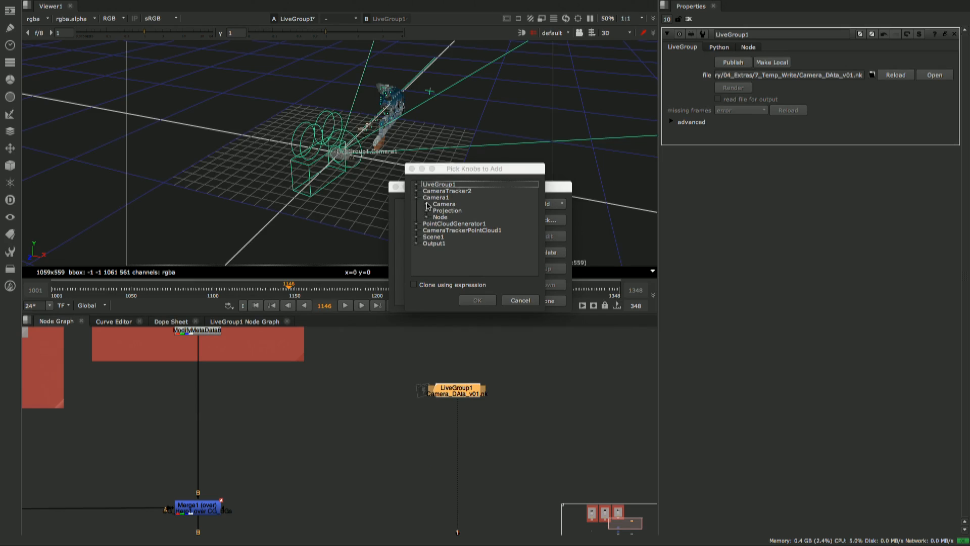
{"action": "left_click", "coordinate": [426, 205]}
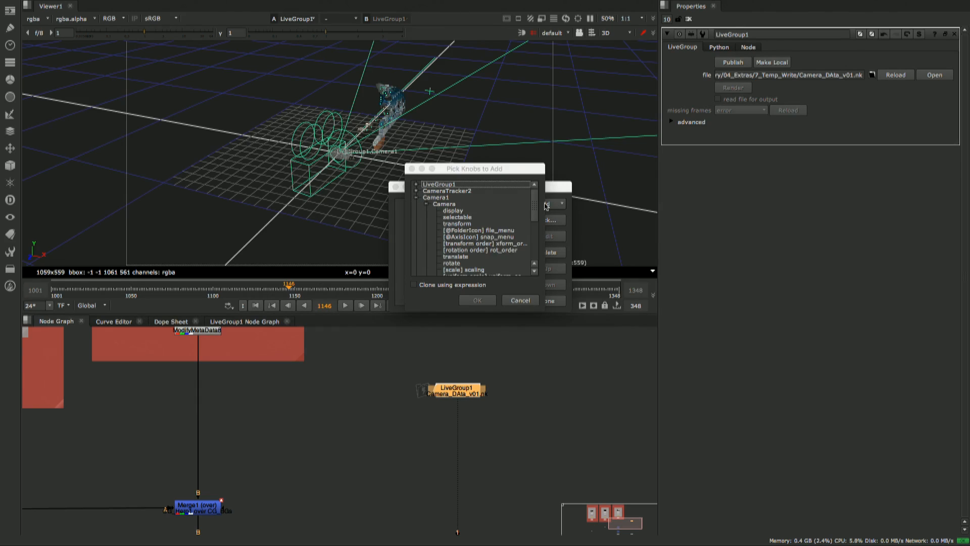
{"action": "left_click_drag", "start_coordinate": [536, 204], "coordinate": [533, 215]}
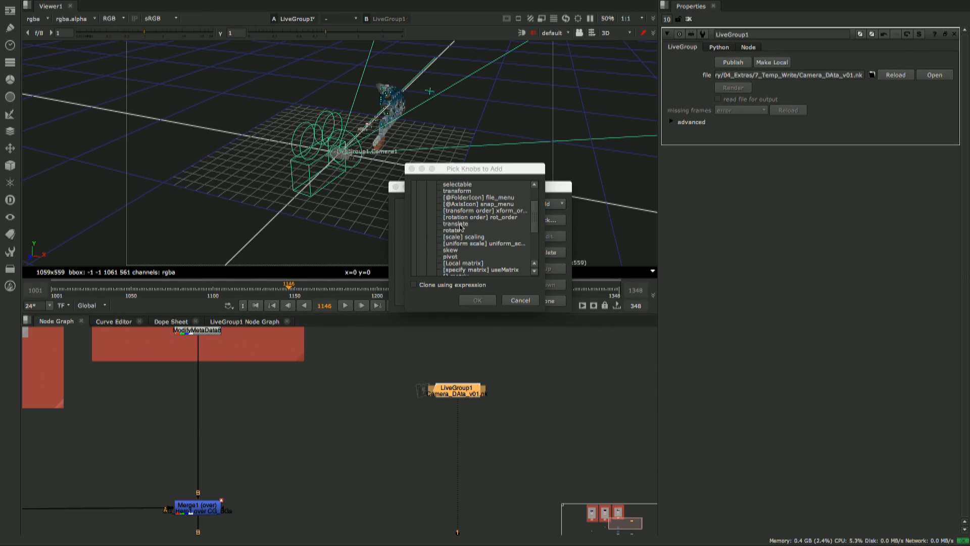
{"action": "left_click_drag", "start_coordinate": [460, 226], "coordinate": [458, 232]}
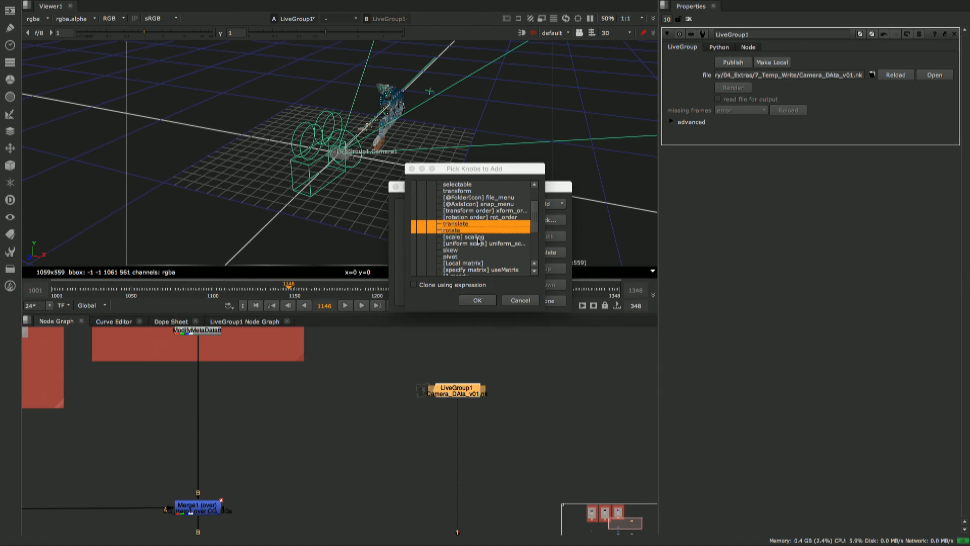
{"action": "scroll", "coordinate": [533, 217], "scroll_direction": "up", "scroll_amount": 2}
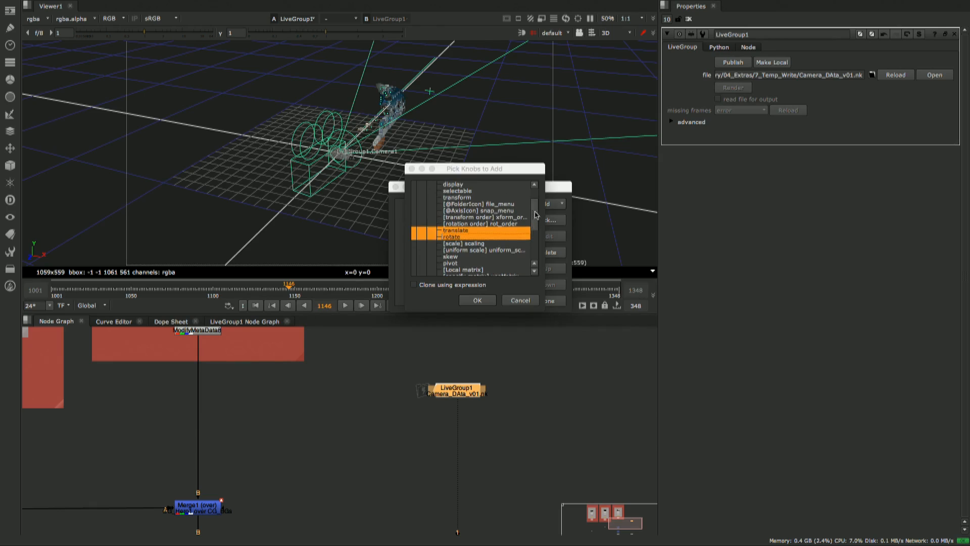
- Include Camera1's focal length, horiz aperture and vert aperture in the selection and add the picked knobs to LiveGroup1
{"action": "scroll", "coordinate": [535, 212], "scroll_direction": "down", "scroll_amount": 5}
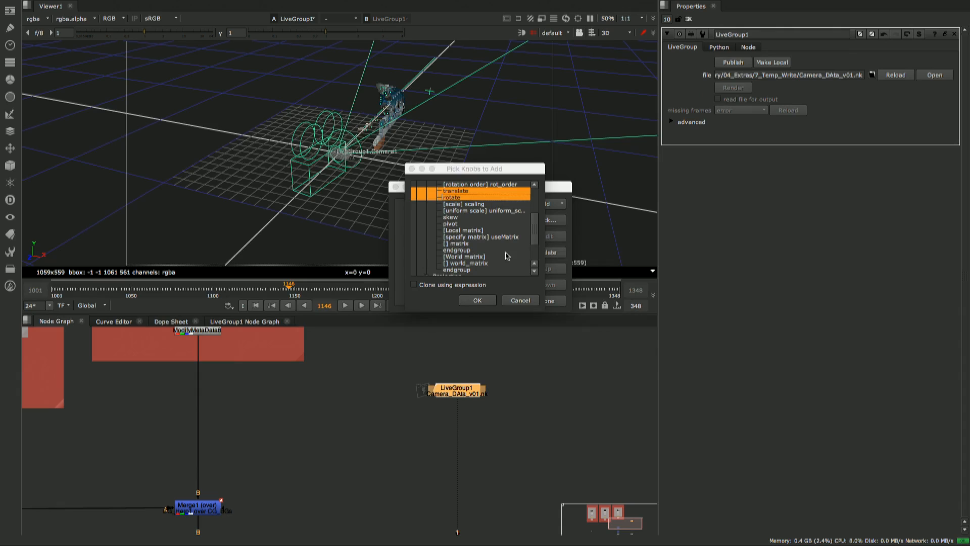
{"action": "mouse_move", "coordinate": [536, 236]}
{"action": "left_mouse_down"}
{"action": "mouse_move", "coordinate": [534, 213]}
{"action": "mouse_move", "coordinate": [522, 245]}
{"action": "mouse_move", "coordinate": [536, 236]}
{"action": "left_mouse_up"}
{"action": "left_click", "coordinate": [427, 237]}
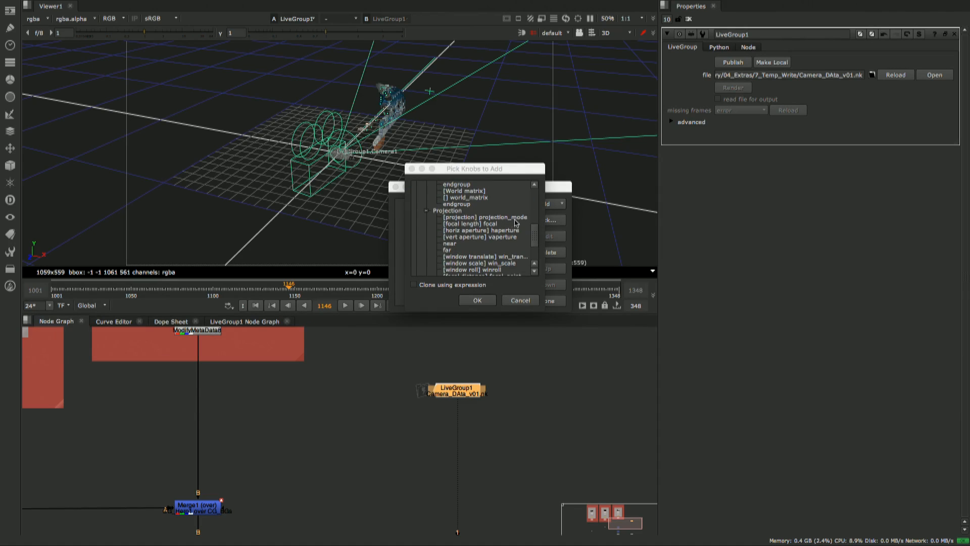
{"action": "left_click", "coordinate": [496, 225]}
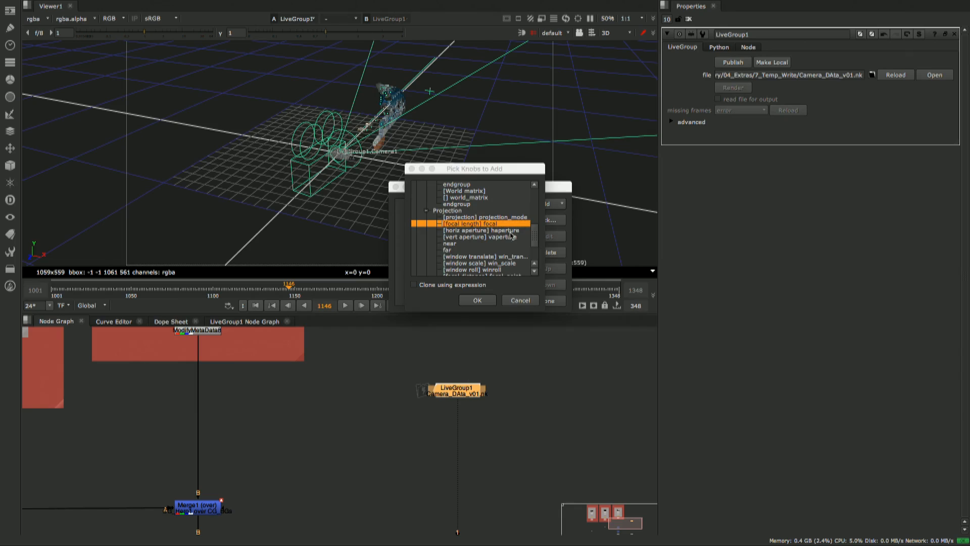
{"action": "left_click", "coordinate": [510, 231], "text": "shift"}
{"action": "left_click", "coordinate": [500, 237], "text": "shift"}
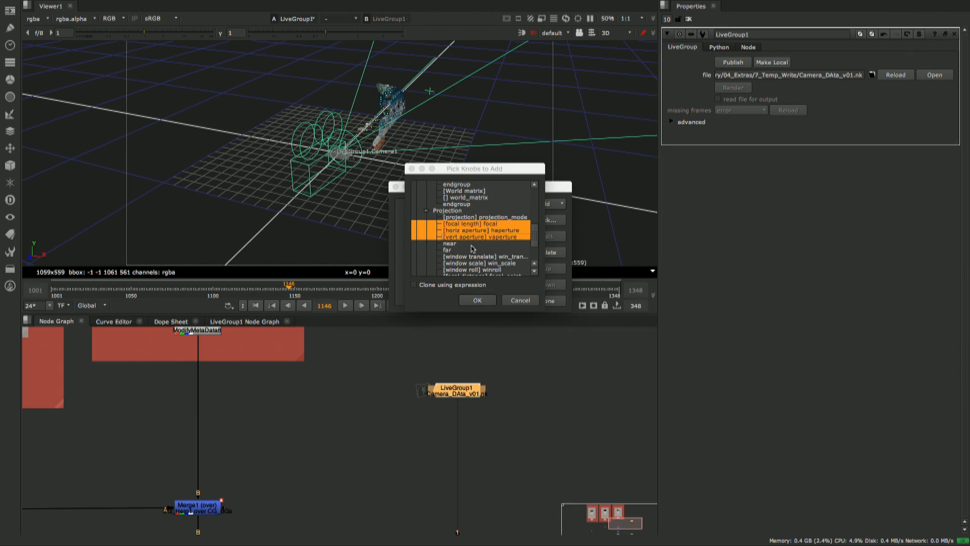
{"action": "left_click", "coordinate": [486, 302]}
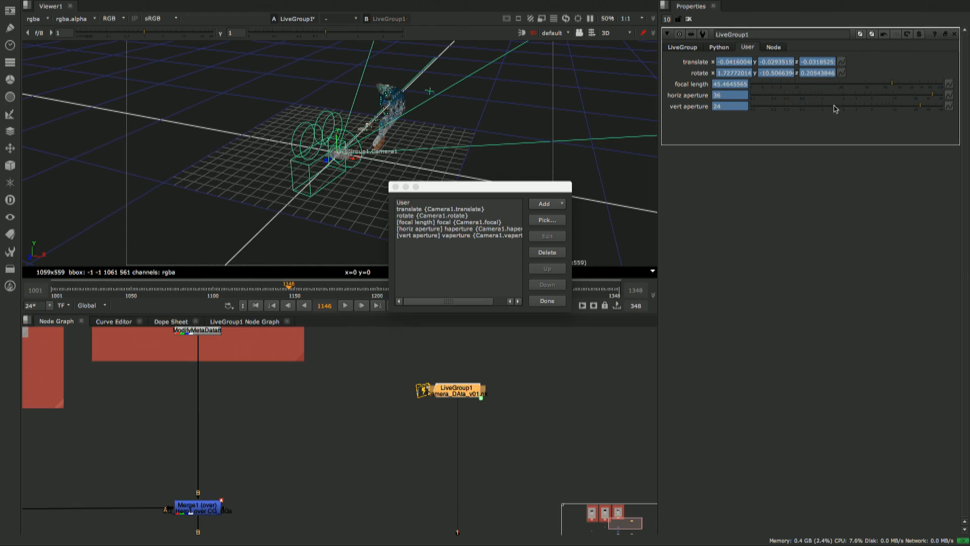
{"action": "left_click", "coordinate": [543, 301]}
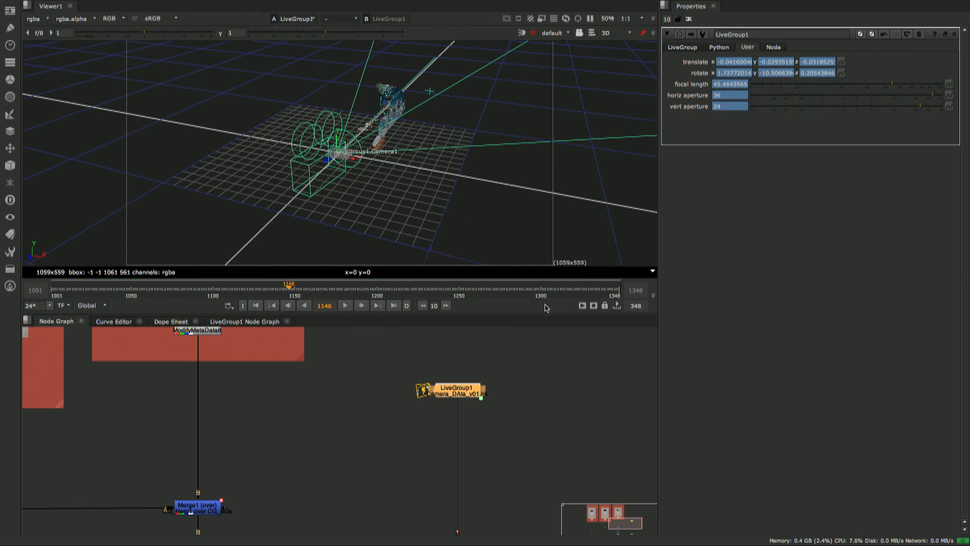
- Display Merge2's output in the viewer and move the Viewer1 node further down beside the merge chain
{"action": "middle_click_drag", "start_coordinate": [427, 405], "coordinate": [444, 396]}
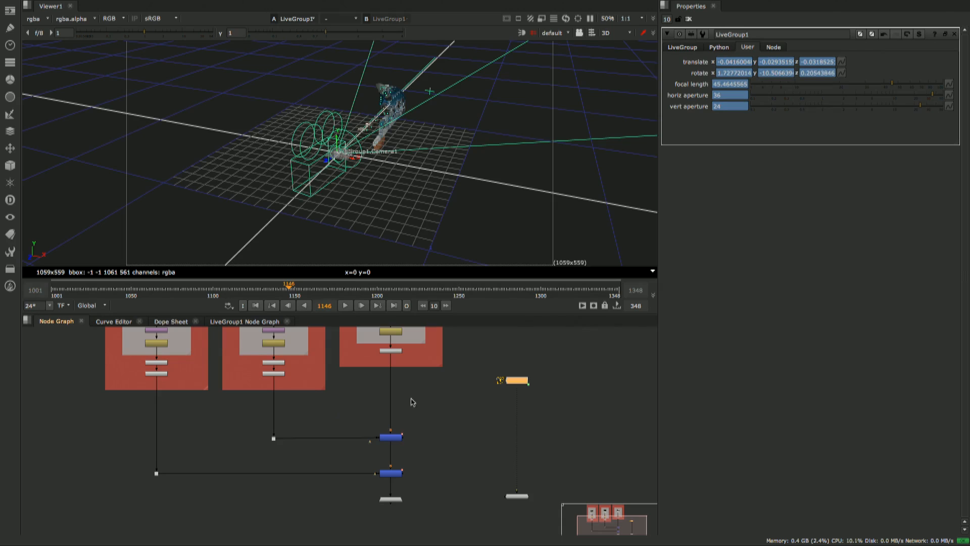
{"action": "middle_click_drag", "start_coordinate": [419, 427], "coordinate": [393, 393]}
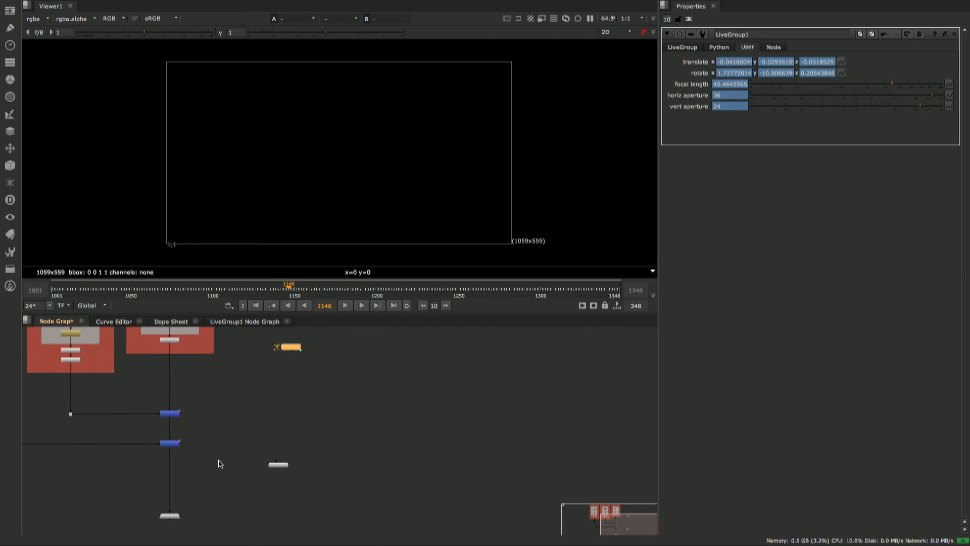
{"action": "left_click_drag", "start_coordinate": [146, 463], "coordinate": [202, 410]}
{"action": "key", "text": "1"}
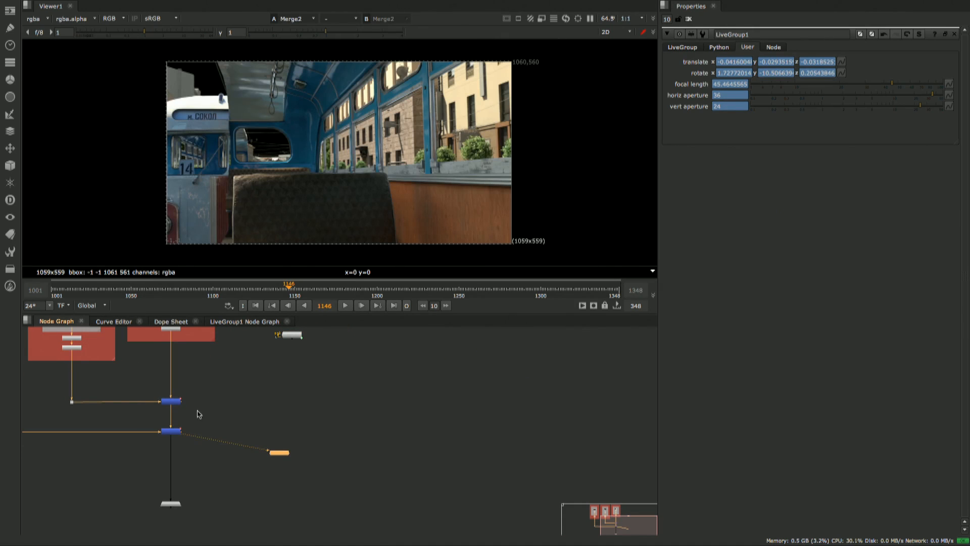
{"action": "left_click_drag", "start_coordinate": [276, 456], "coordinate": [279, 481]}
{"action": "left_click", "coordinate": [279, 453]}
- Add an unconnected LiveGroup above Viewer1 and load Keying_LG_v02.nk from the 7_Temp_Write folder as its file
{"action": "left_click", "coordinate": [274, 444]}
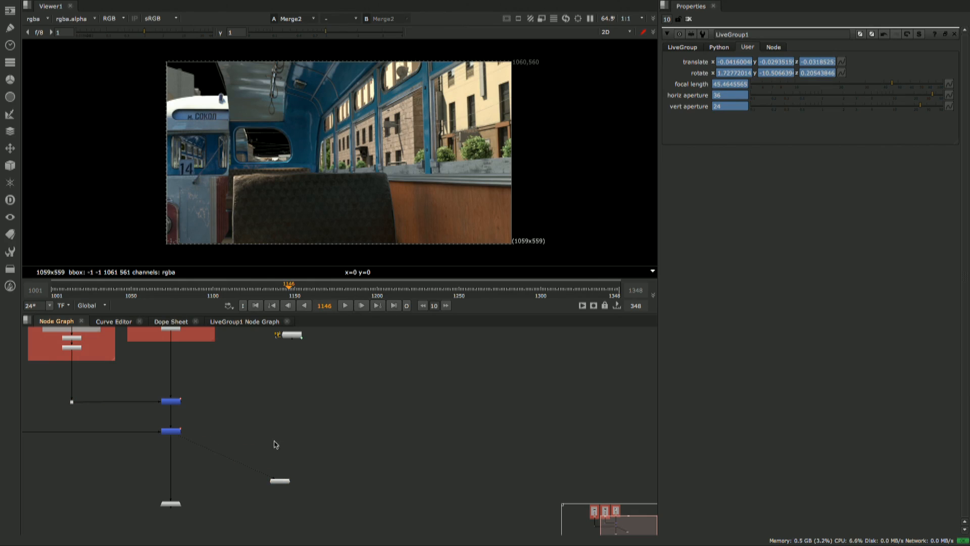
{"action": "key", "text": "Tab"}
{"action": "key", "text": "Return"}
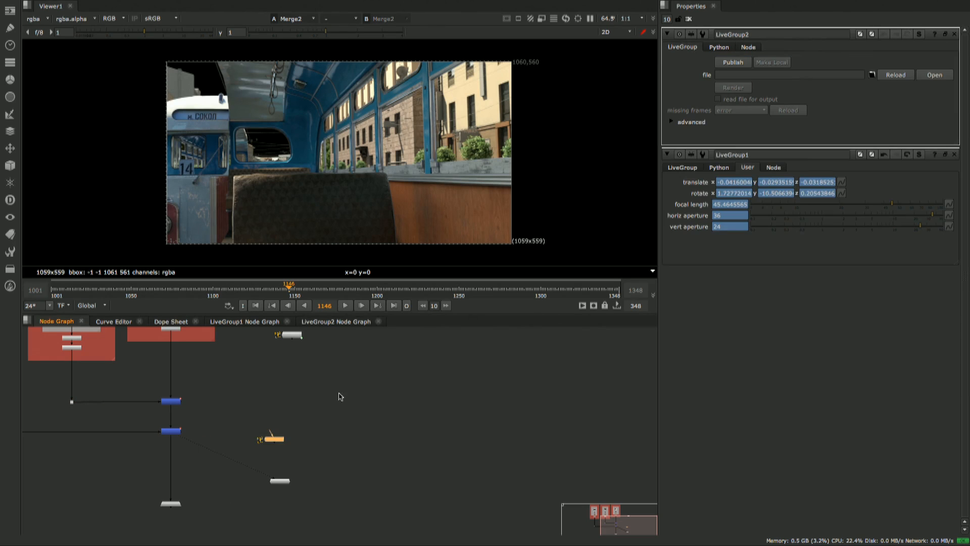
{"action": "left_click_drag", "start_coordinate": [283, 444], "coordinate": [294, 439]}
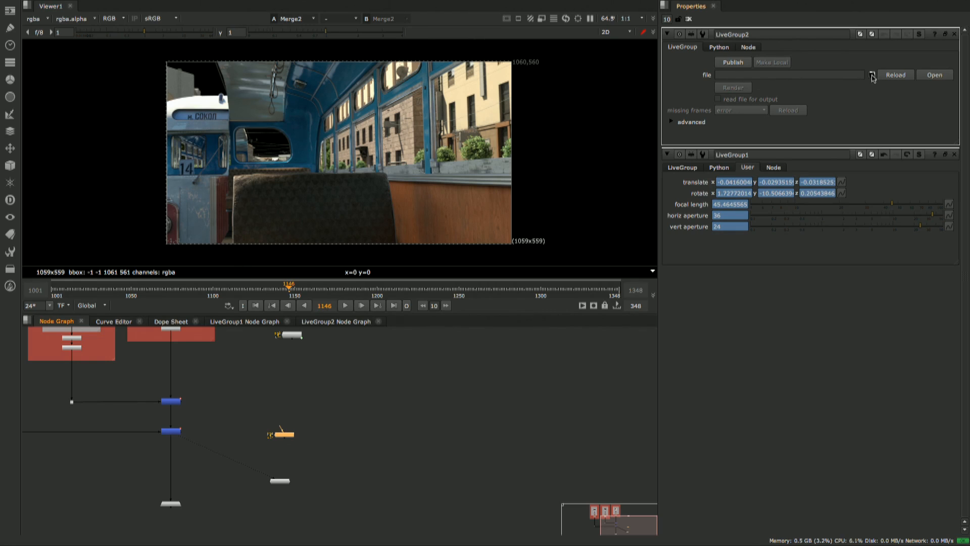
{"action": "left_click", "coordinate": [872, 76]}
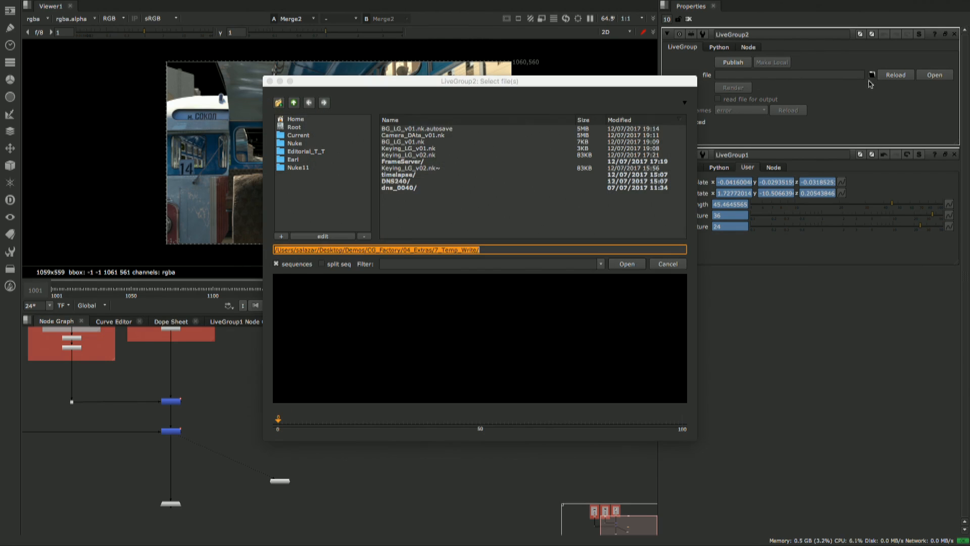
{"action": "left_click", "coordinate": [406, 155]}
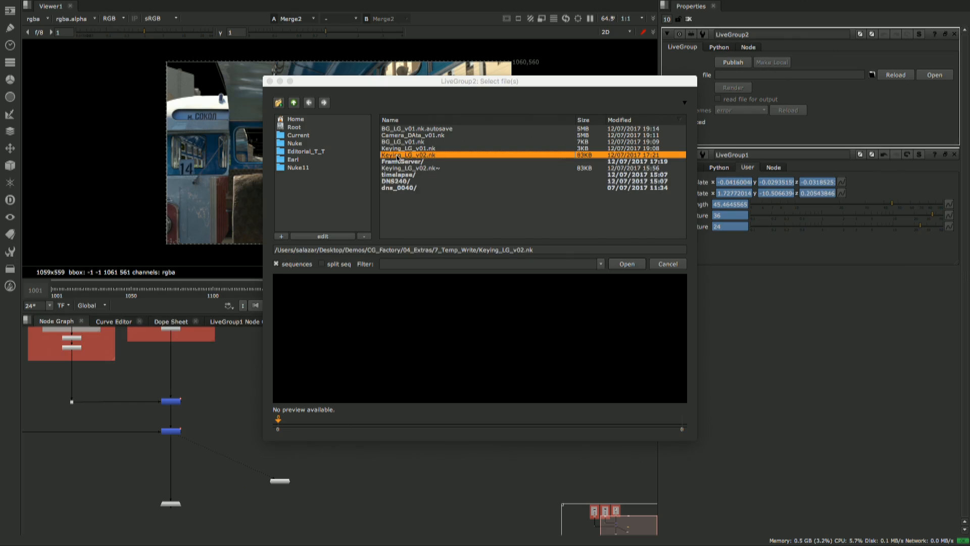
{"action": "left_click", "coordinate": [629, 264]}
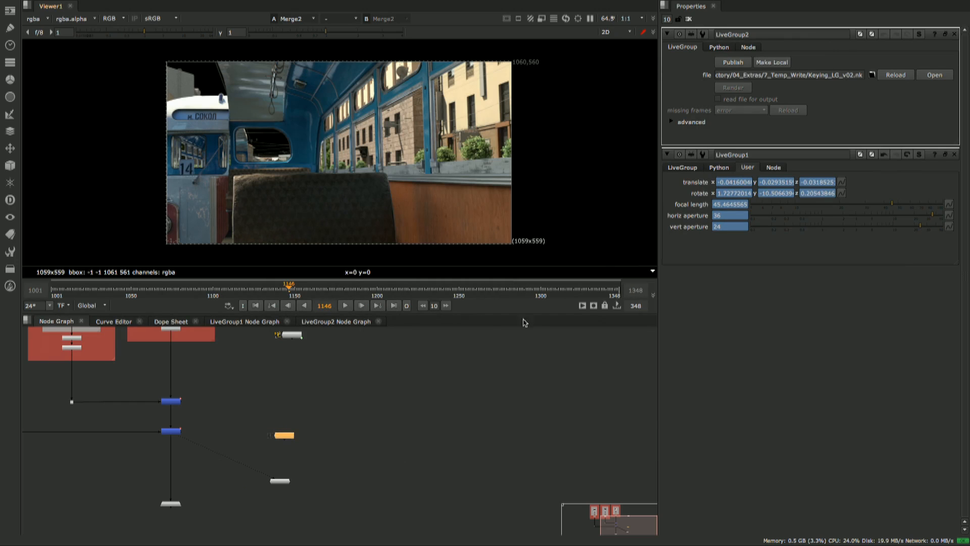
- Combine LiveGroup2 and Merge2 with a new Merge (over) node placed between LiveGroup2 and Viewer1
{"action": "scroll", "coordinate": [243, 454], "scroll_direction": "up", "scroll_amount": 5}
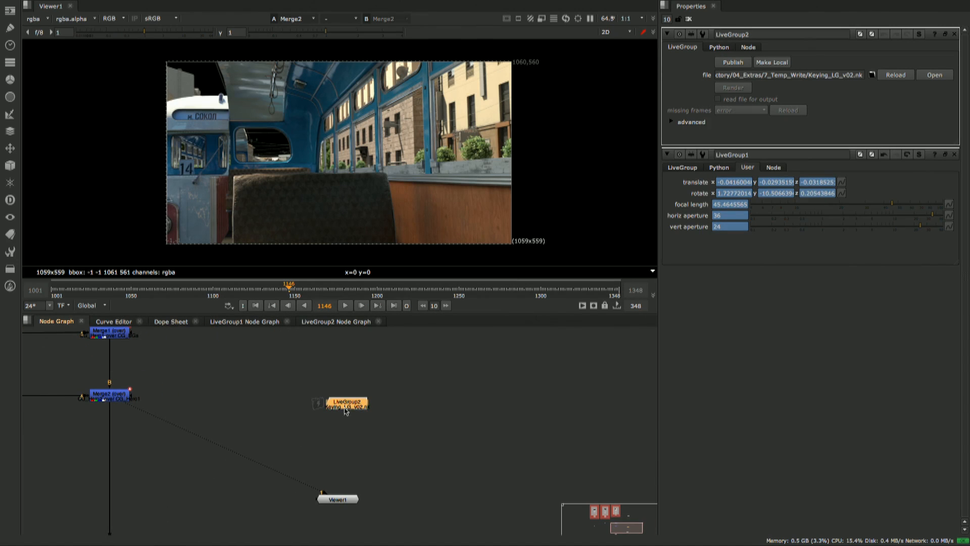
{"action": "left_click_drag", "start_coordinate": [333, 400], "coordinate": [331, 399]}
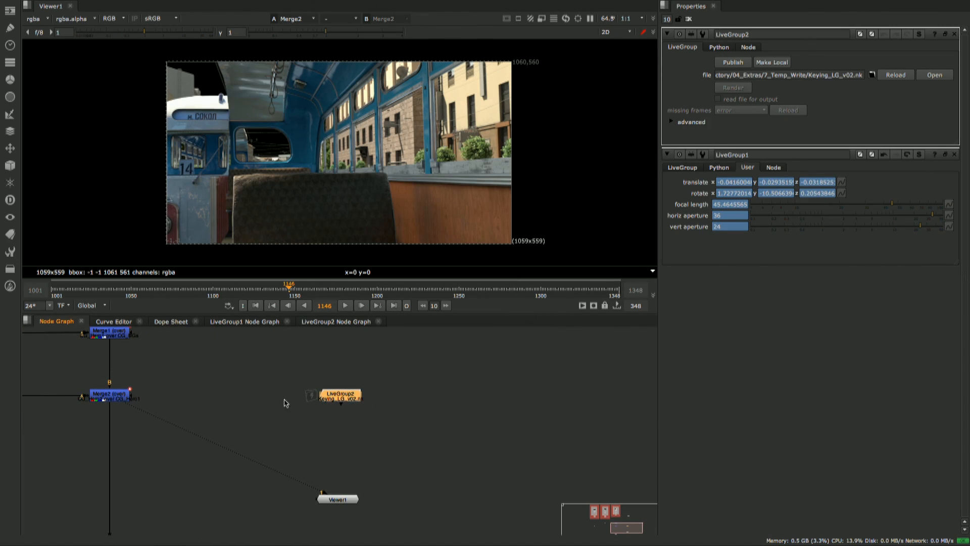
{"action": "left_click", "coordinate": [112, 395]}
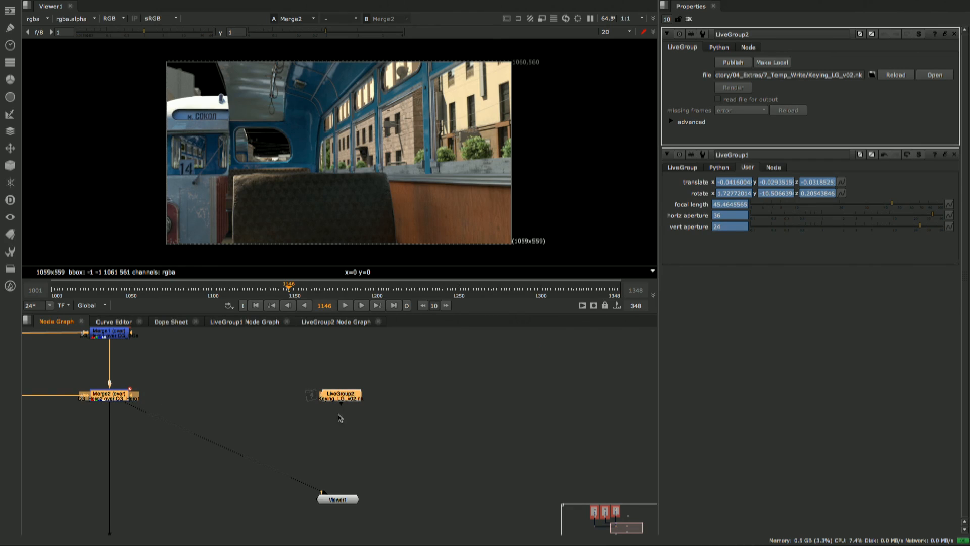
{"action": "key", "text": "m"}
{"action": "left_click_drag", "start_coordinate": [321, 438], "coordinate": [121, 395]}
{"action": "left_click_drag", "start_coordinate": [341, 430], "coordinate": [340, 431]}
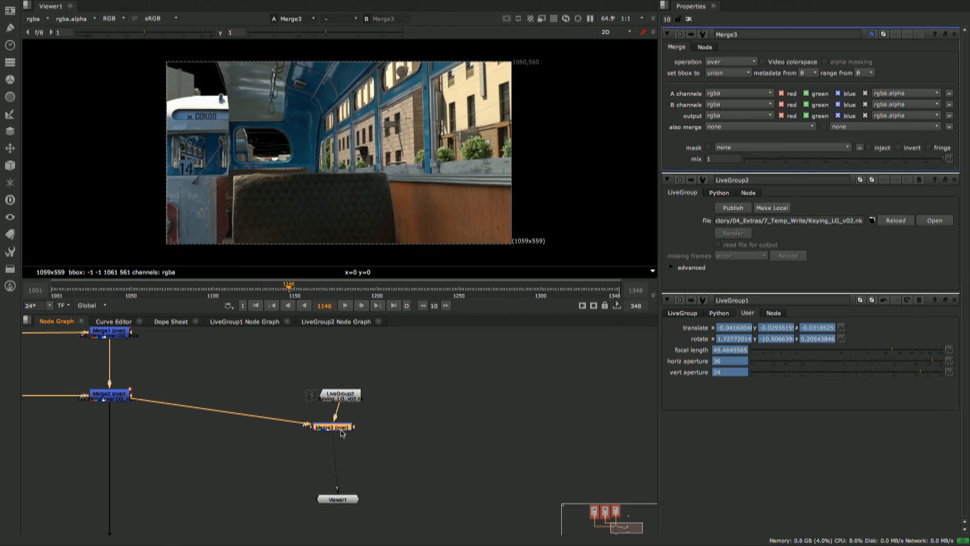
{"action": "left_click", "coordinate": [341, 431]}
- Reload LiveGroup2's keying file and move the playhead to frame 1177
{"action": "double_click", "coordinate": [349, 400]}
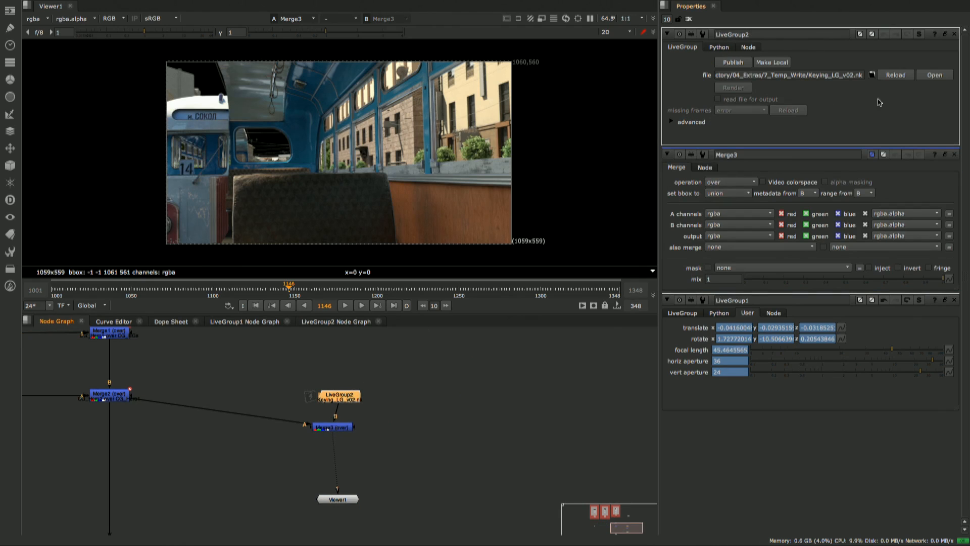
{"action": "left_click", "coordinate": [896, 75]}
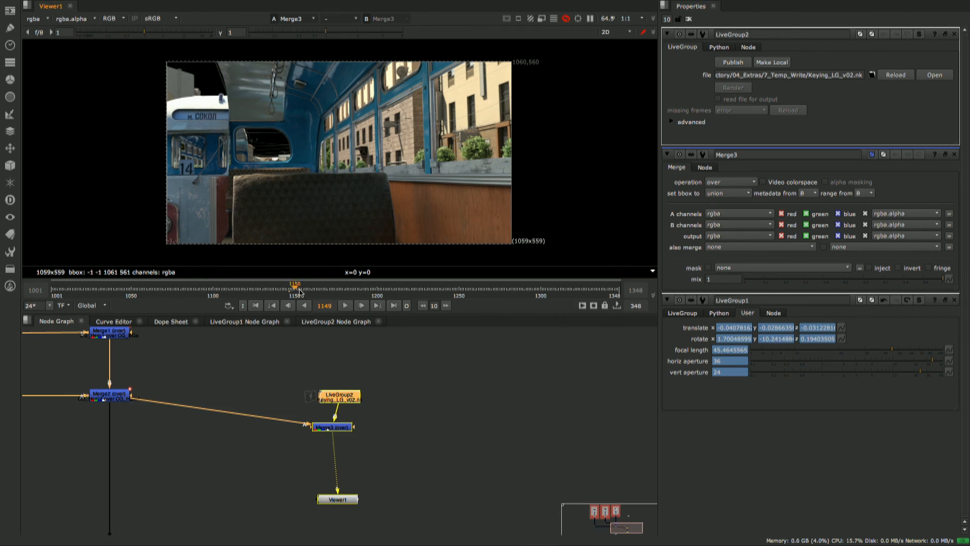
{"action": "left_click_drag", "start_coordinate": [293, 288], "coordinate": [340, 289]}
- Swap Merge3's A and B inputs to put the keyed actress over the background, and align LiveGroup2 above Merge3
{"action": "left_click", "coordinate": [339, 426]}
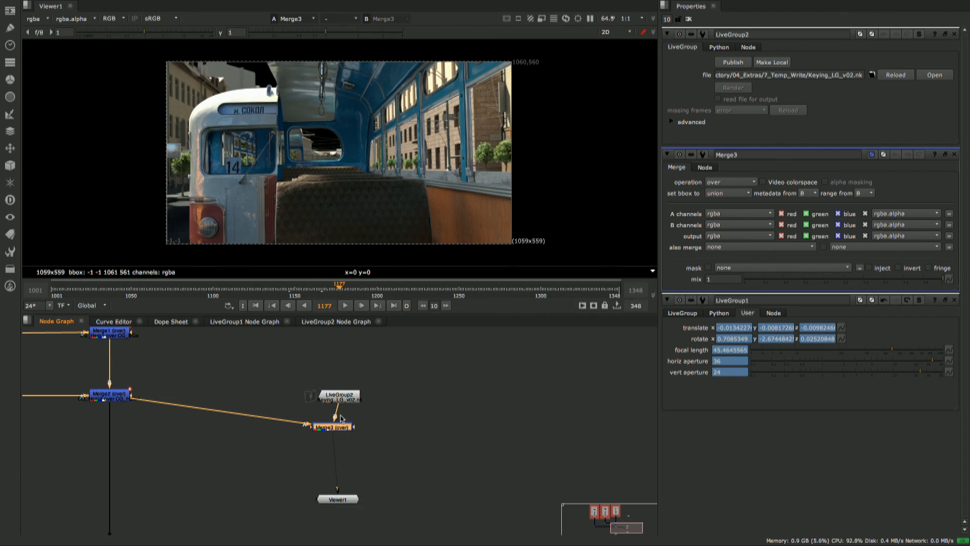
{"action": "left_click_drag", "start_coordinate": [347, 399], "coordinate": [339, 392]}
{"action": "left_click", "coordinate": [345, 429]}
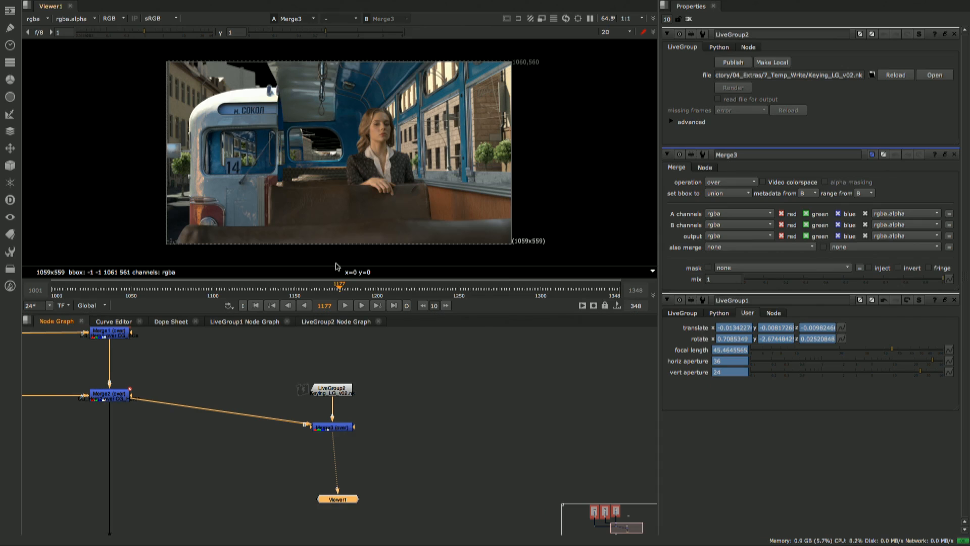
- Check the composite at frame 1161 and review the background branches and merge chain in the node graph
{"action": "left_click_drag", "start_coordinate": [335, 289], "coordinate": [313, 288]}
{"action": "middle_click_drag", "start_coordinate": [286, 396], "coordinate": [371, 402]}
{"action": "middle_click_drag", "start_coordinate": [371, 402], "coordinate": [271, 364], "text": "alt"}
{"action": "middle_click_drag", "start_coordinate": [271, 364], "coordinate": [286, 427]}
{"action": "scroll", "coordinate": [249, 393], "scroll_direction": "up", "scroll_amount": 2}
{"action": "scroll", "coordinate": [196, 403], "scroll_direction": "up", "scroll_amount": 3}
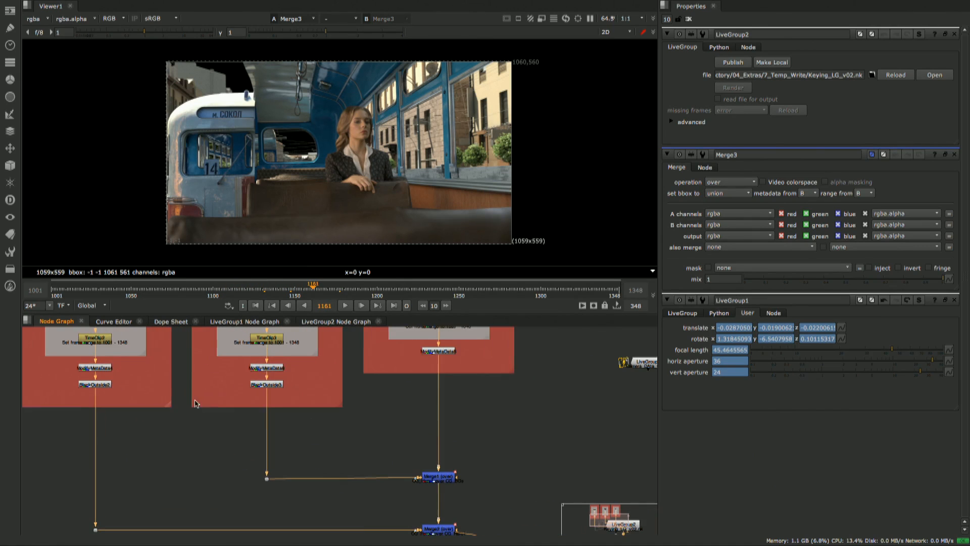
{"action": "scroll", "coordinate": [302, 412], "scroll_direction": "down", "scroll_amount": 3}
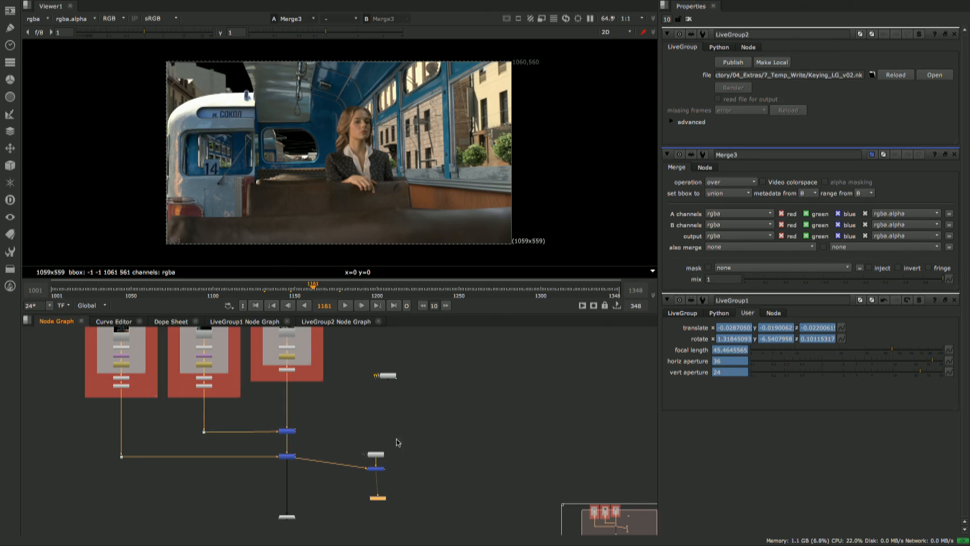
- Move Viewer1 further down below Merge3 in the background script's node graph
{"action": "left_click_drag", "start_coordinate": [397, 443], "coordinate": [362, 483]}
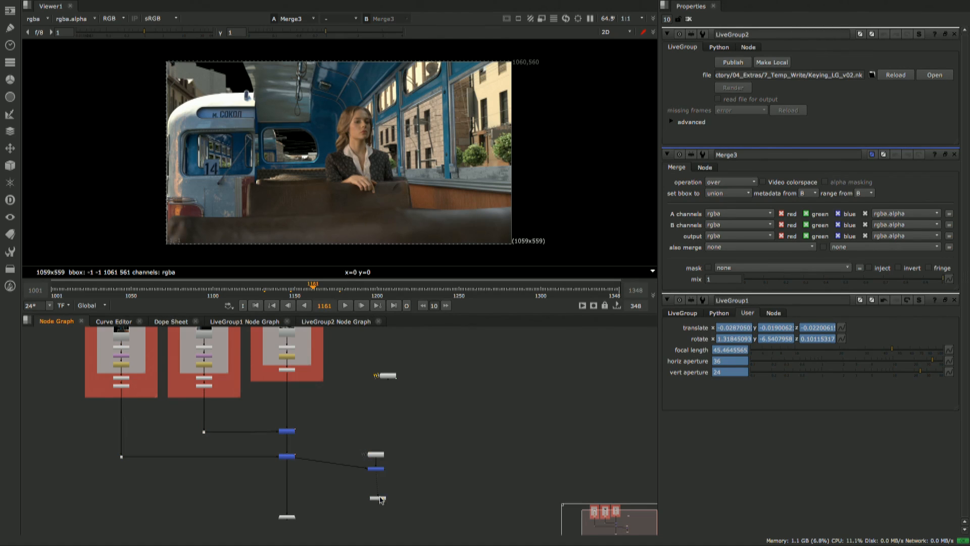
{"action": "left_click_drag", "start_coordinate": [383, 498], "coordinate": [380, 516]}
{"action": "scroll", "coordinate": [361, 500], "scroll_direction": "down", "scroll_amount": 1}
- Switch to the Nuke Studio session with the dns_0040 comp and show LiveGroup1's keying output in the viewer
{"action": "key", "text": "super+Tab"}
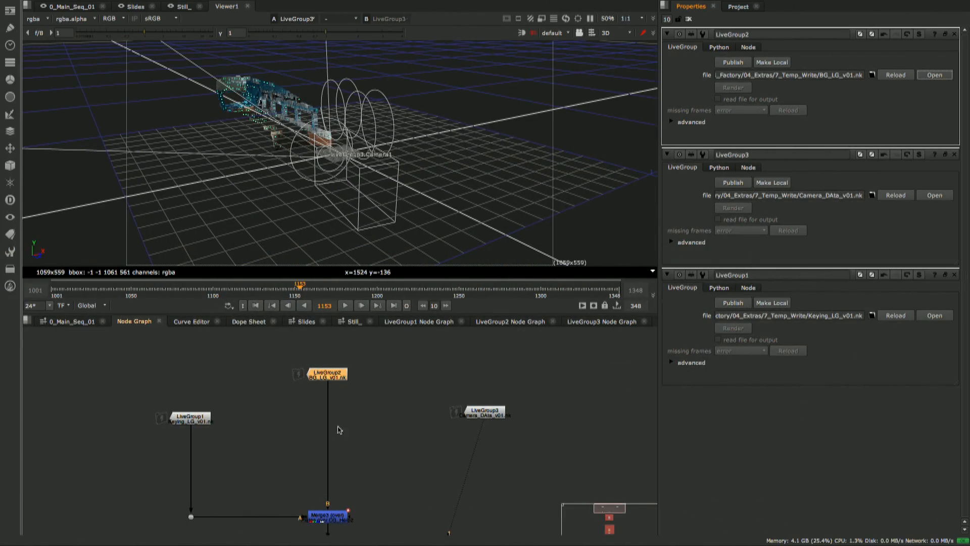
{"action": "left_click", "coordinate": [363, 447]}
{"action": "middle_click_drag", "start_coordinate": [359, 463], "coordinate": [373, 414]}
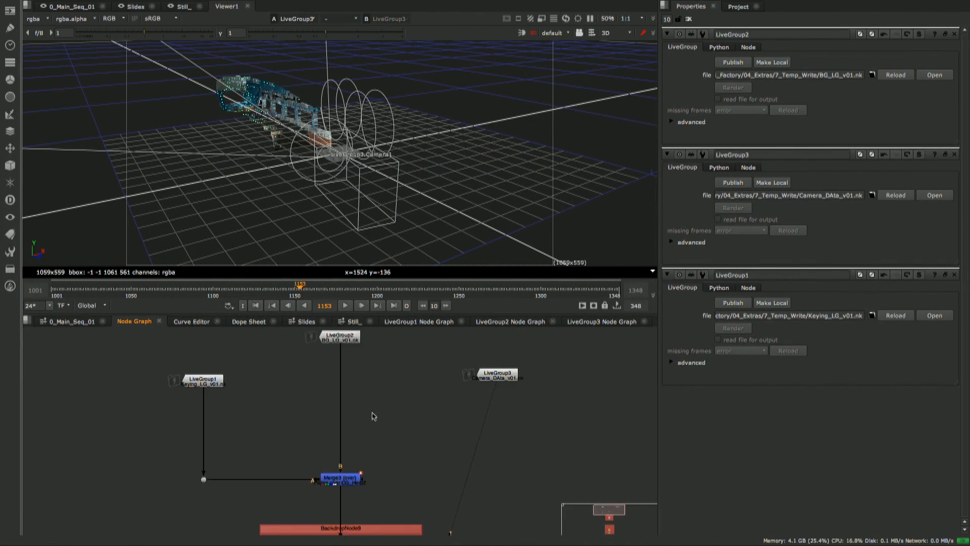
{"action": "scroll", "coordinate": [373, 416], "scroll_direction": "down", "scroll_amount": 3}
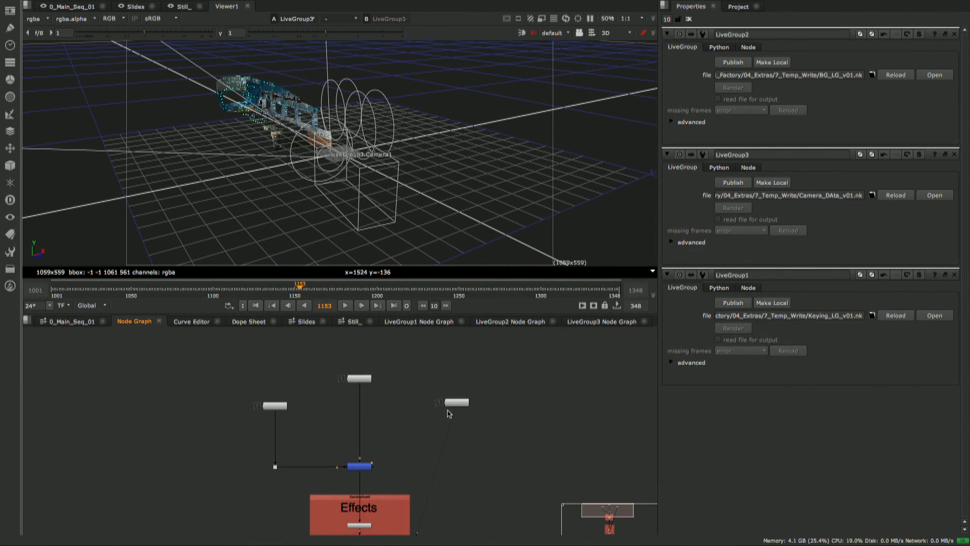
{"action": "scroll", "coordinate": [365, 419], "scroll_direction": "up", "scroll_amount": 2}
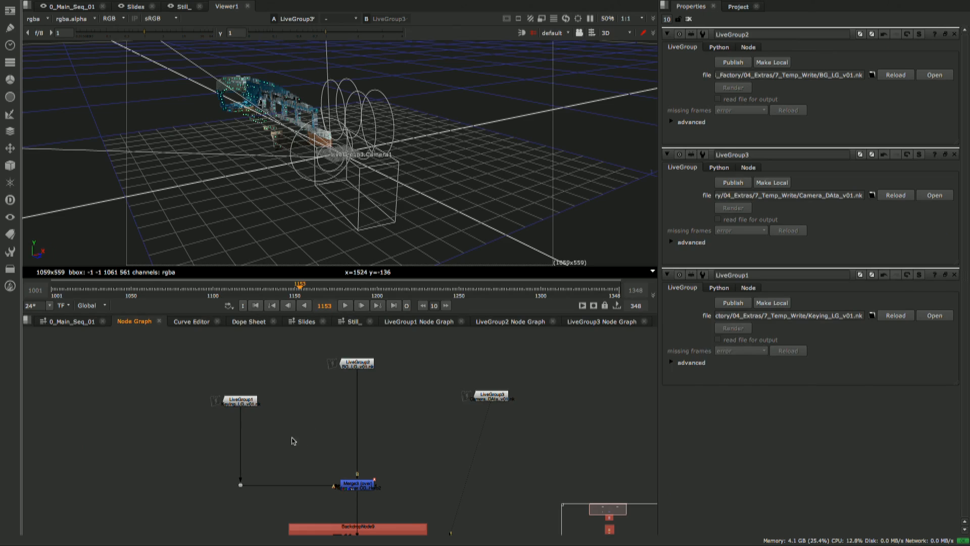
{"action": "scroll", "coordinate": [297, 430], "scroll_direction": "up", "scroll_amount": 2}
{"action": "scroll", "coordinate": [324, 433], "scroll_direction": "down", "scroll_amount": 2}
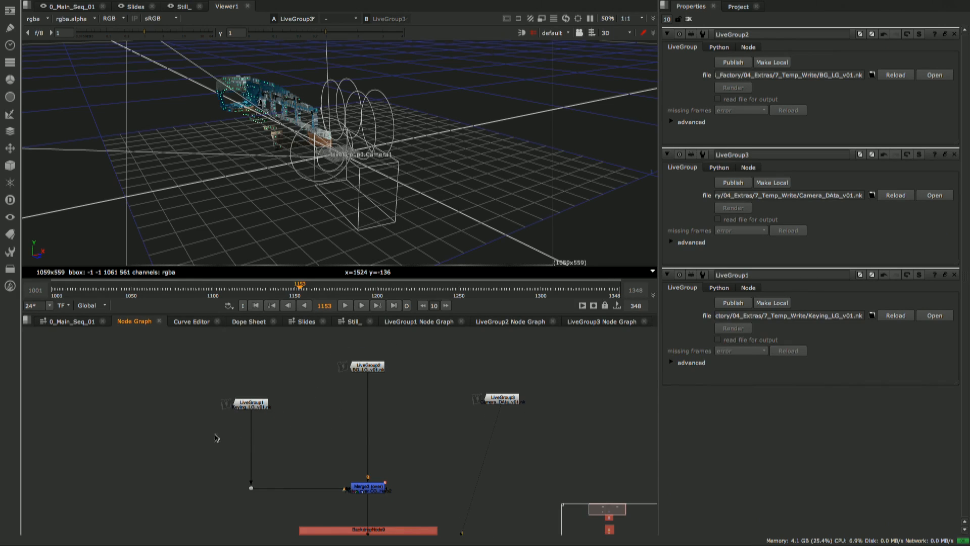
{"action": "left_click_drag", "start_coordinate": [216, 438], "coordinate": [284, 390]}
{"action": "scroll", "coordinate": [275, 416], "scroll_direction": "up", "scroll_amount": 3}
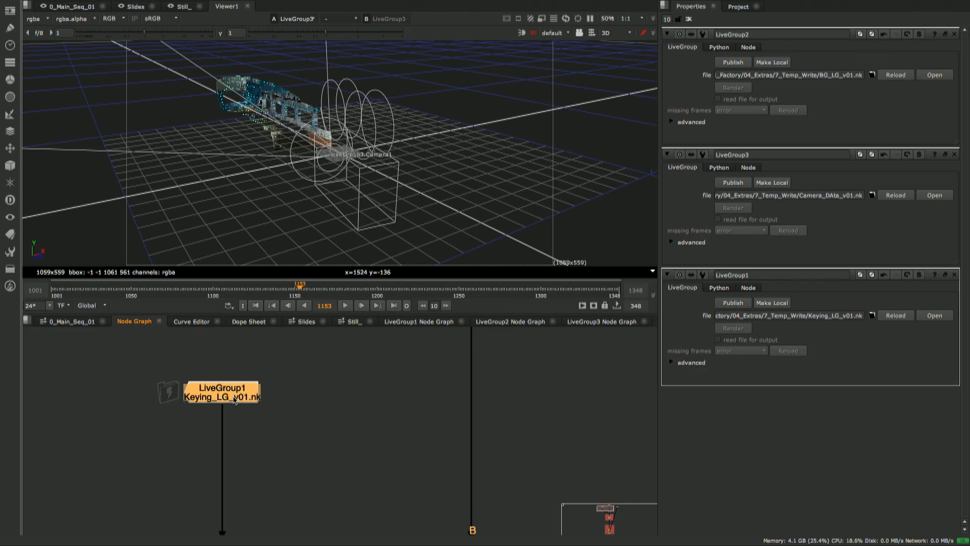
{"action": "key", "text": "1"}
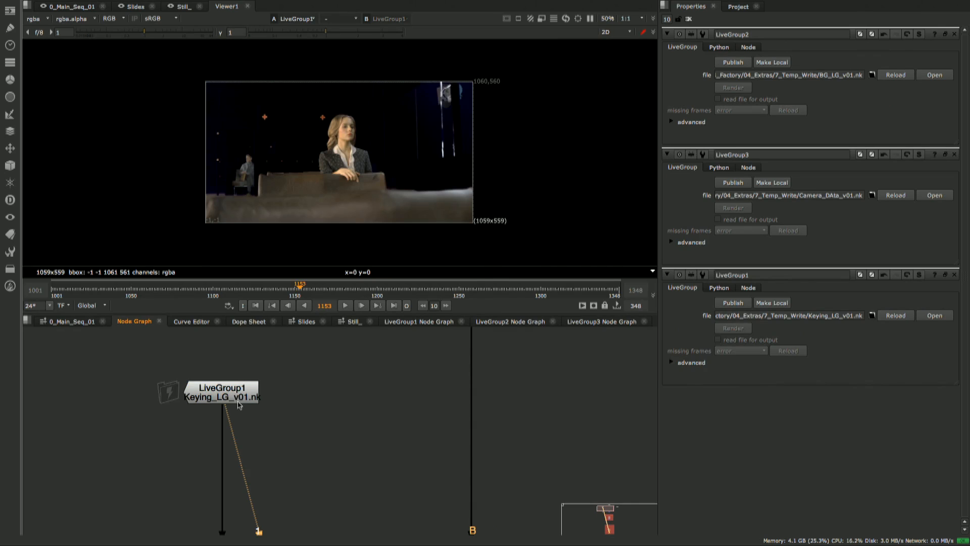
- Version LiveGroup1 up to Keying_LG_v02.nk, comparing it with Keying_LG_v01.nk in the fitted viewer
{"action": "left_click_drag", "start_coordinate": [227, 393], "coordinate": [232, 390]}
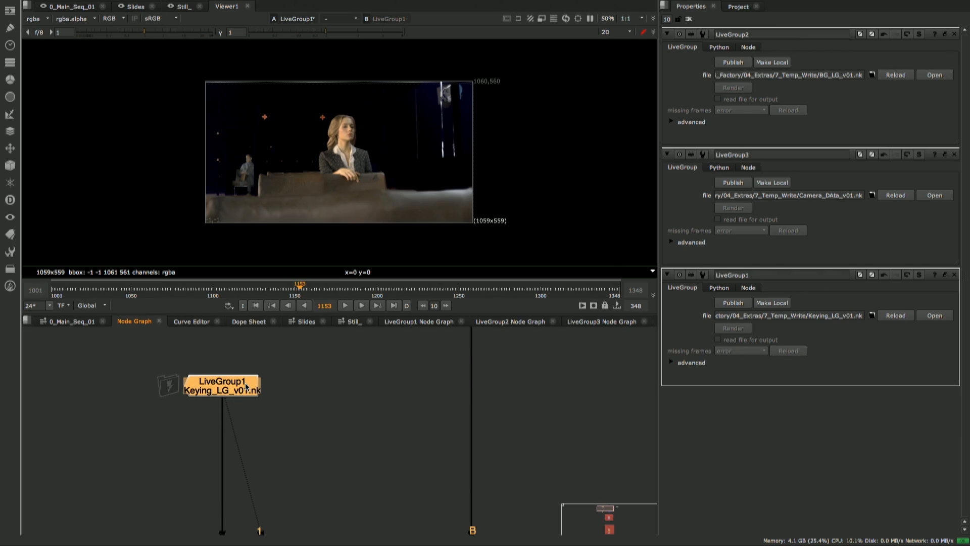
{"action": "key", "text": "alt+Up"}
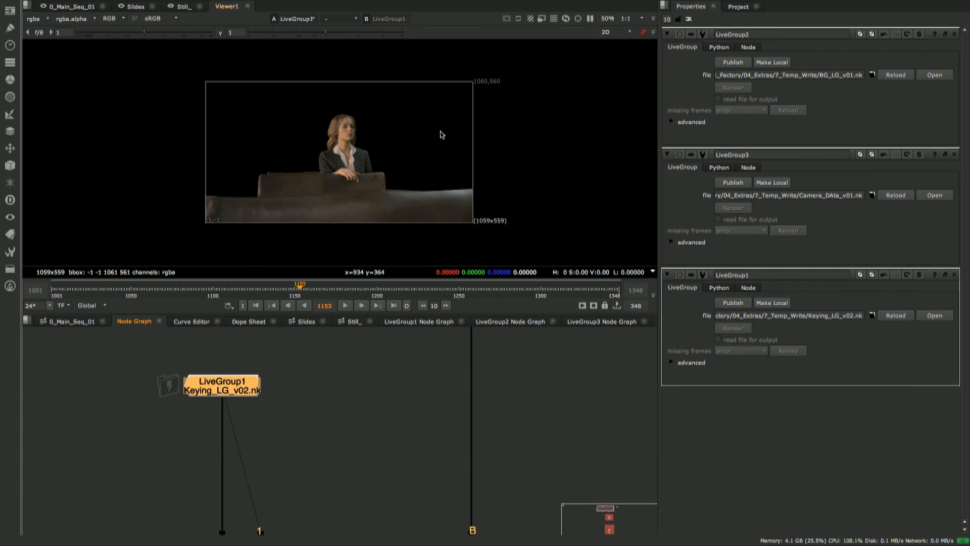
{"action": "key", "text": "f"}
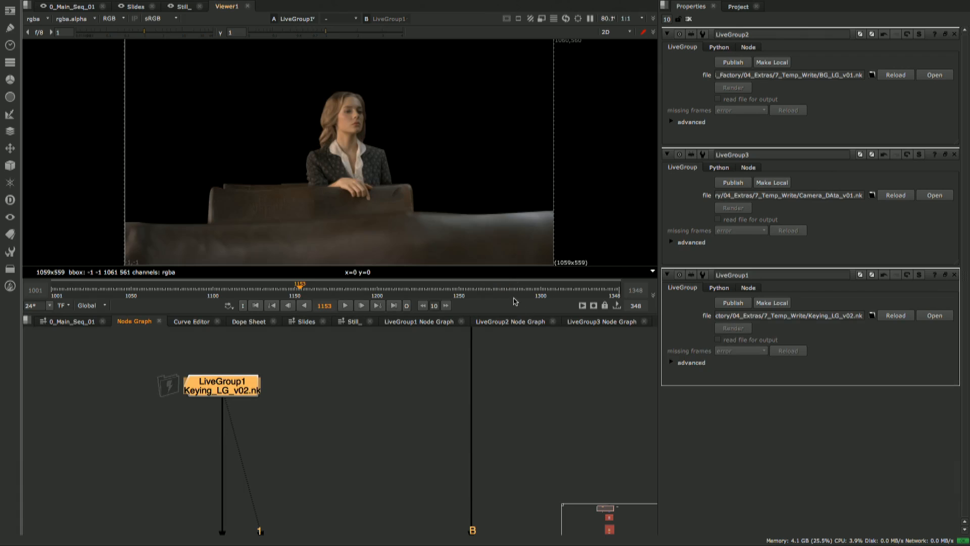
{"action": "left_click_drag", "start_coordinate": [244, 391], "coordinate": [244, 392]}
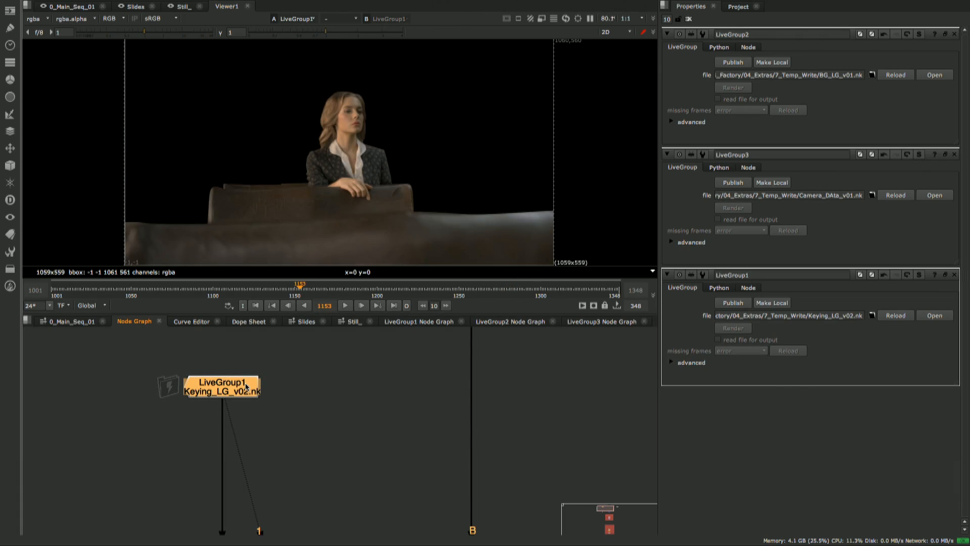
{"action": "key", "text": "alt+Down"}
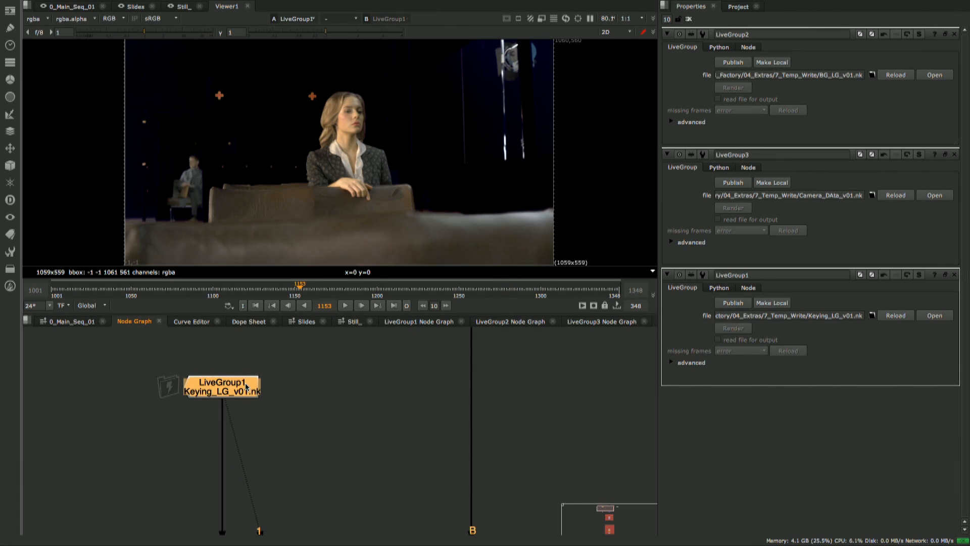
{"action": "key", "text": "alt+Up"}
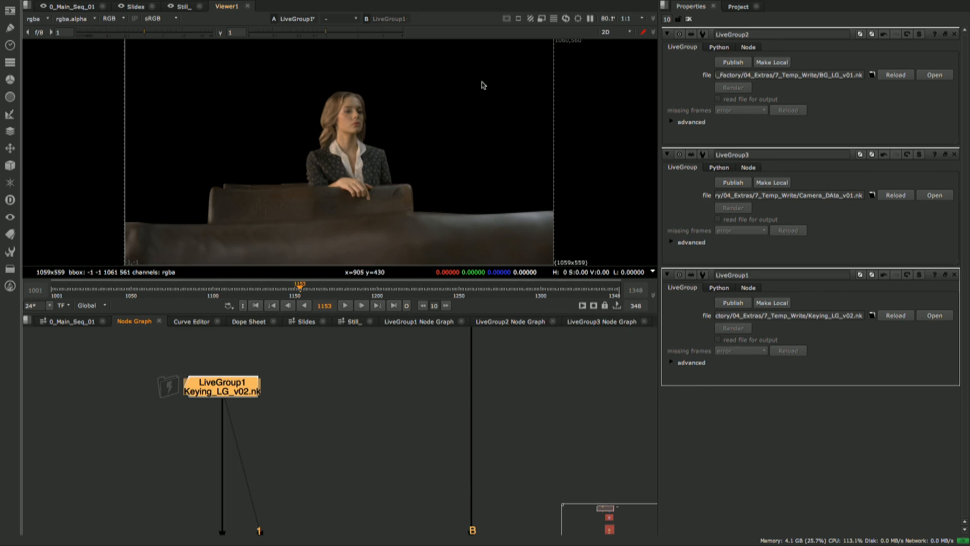
- Show the output of the Merge3 (over) node, combining LiveGroup1 and LiveGroup2, in the viewer
{"action": "scroll", "coordinate": [346, 431], "scroll_direction": "down", "scroll_amount": 3}
{"action": "middle_click_drag", "start_coordinate": [343, 452], "coordinate": [309, 398]}
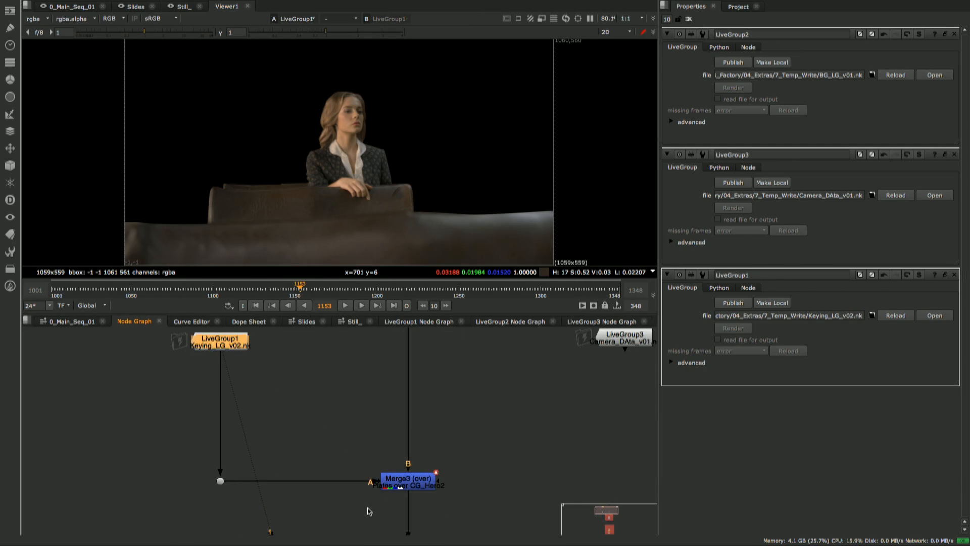
{"action": "left_click_drag", "start_coordinate": [368, 508], "coordinate": [468, 453]}
{"action": "key", "text": "1"}
{"action": "left_click", "coordinate": [469, 455]}
- Examine the Effects and dns_0040_Render backdrops downstream of Merge3 in the node graph
{"action": "middle_click_drag", "start_coordinate": [415, 460], "coordinate": [392, 382]}
{"action": "scroll", "coordinate": [416, 405], "scroll_direction": "down", "scroll_amount": 3}
{"action": "scroll", "coordinate": [412, 412], "scroll_direction": "down", "scroll_amount": 3}
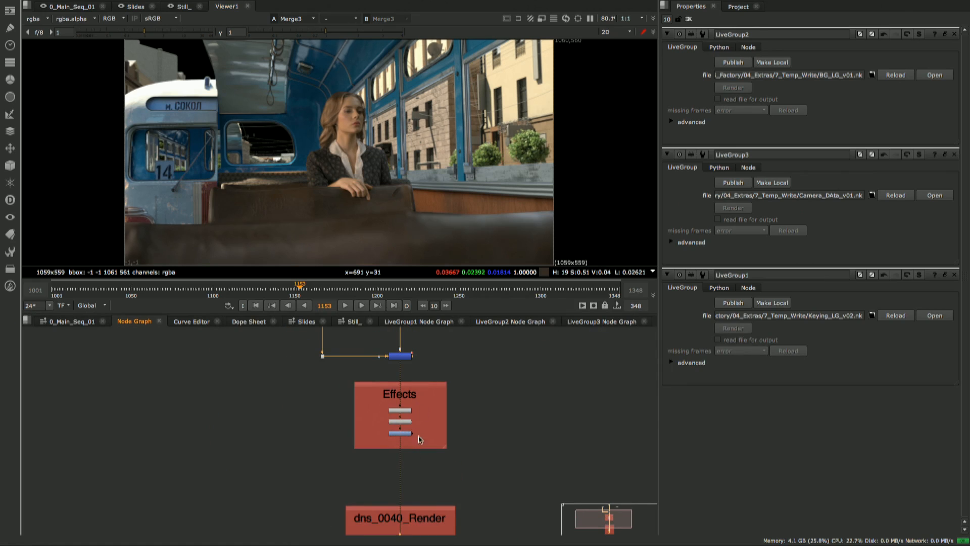
{"action": "middle_click_drag", "start_coordinate": [425, 483], "coordinate": [425, 434]}
{"action": "mouse_move", "coordinate": [432, 468]}
{"action": "middle_mouse_down"}
{"action": "mouse_move", "coordinate": [430, 414]}
{"action": "mouse_move", "coordinate": [433, 469]}
{"action": "middle_mouse_up"}
{"action": "middle_click_drag", "start_coordinate": [432, 405], "coordinate": [414, 461]}
{"action": "scroll", "coordinate": [433, 451], "scroll_direction": "down", "scroll_amount": 3}
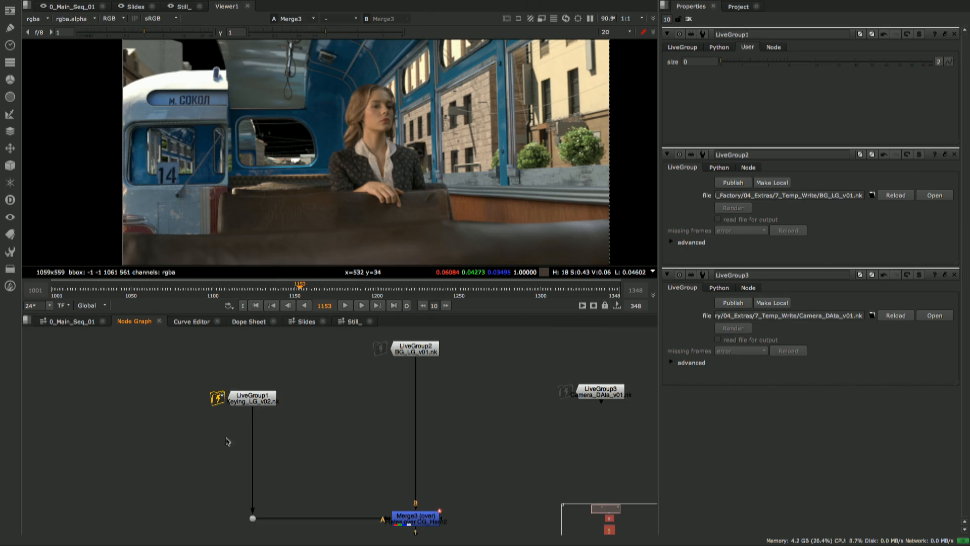
- Raise LiveGroup1's size control to 45 while checking the actress's edges close up in the Merge3 composite
{"action": "scroll", "coordinate": [240, 446], "scroll_direction": "up", "scroll_amount": 3}
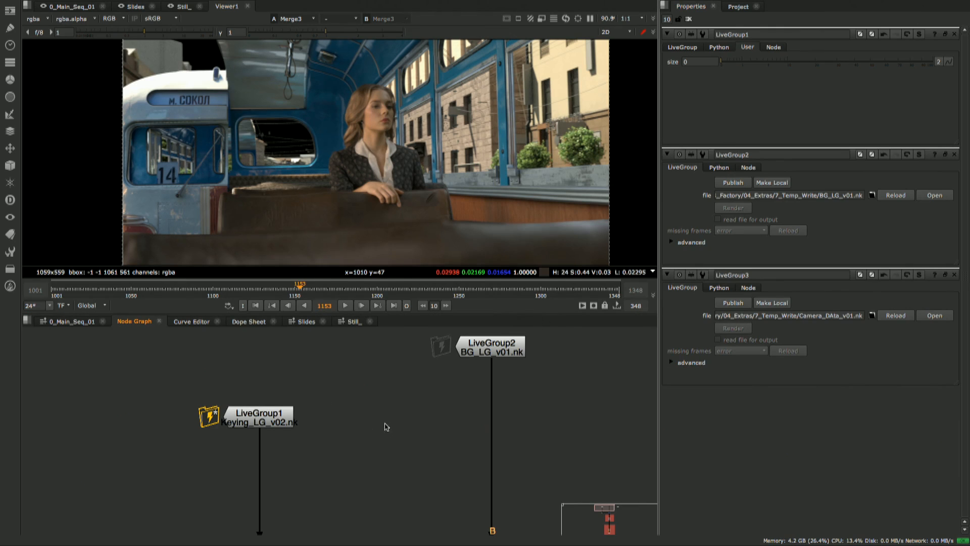
{"action": "middle_click_drag", "start_coordinate": [388, 454], "coordinate": [372, 438]}
{"action": "left_click_drag", "start_coordinate": [319, 453], "coordinate": [173, 365]}
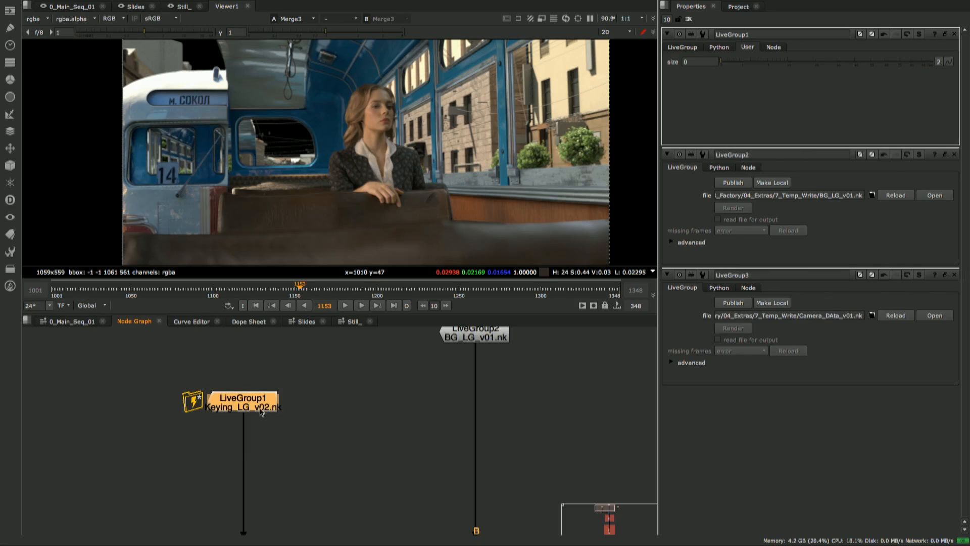
{"action": "middle_click_drag", "start_coordinate": [277, 414], "coordinate": [271, 402]}
{"action": "middle_click_drag", "start_coordinate": [347, 490], "coordinate": [296, 438]}
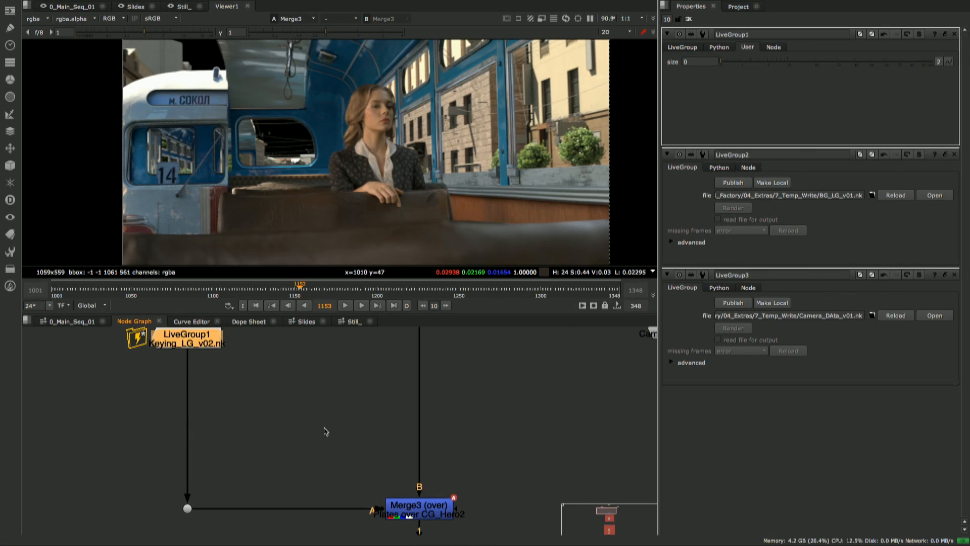
{"action": "left_click_drag", "start_coordinate": [346, 483], "coordinate": [389, 497]}
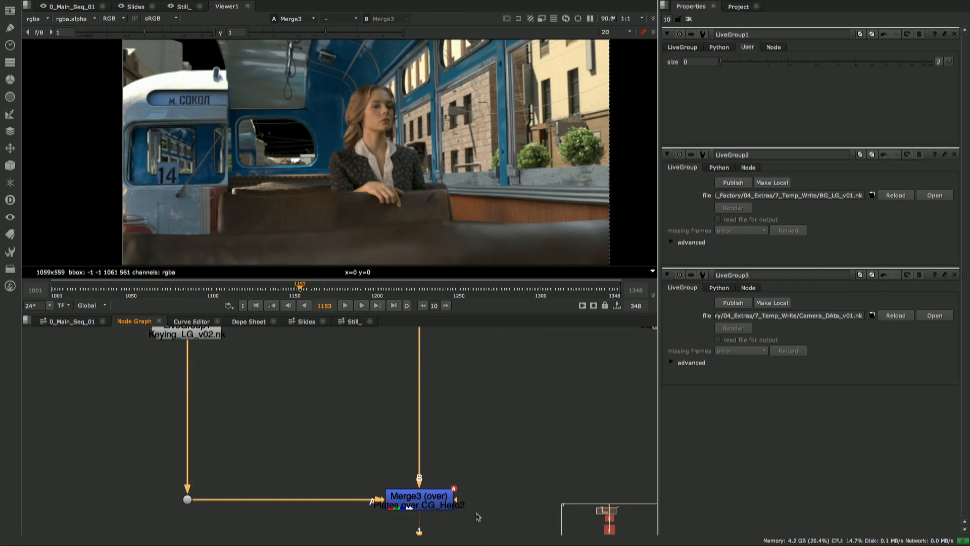
{"action": "scroll", "coordinate": [373, 135], "scroll_direction": "up", "scroll_amount": 5}
{"action": "middle_click_drag", "start_coordinate": [505, 141], "coordinate": [398, 186]}
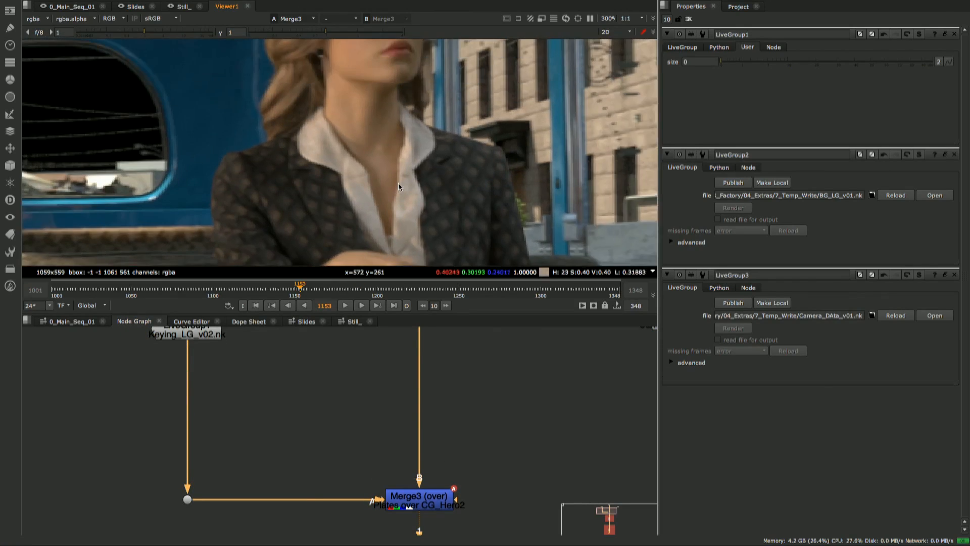
{"action": "scroll", "coordinate": [439, 176], "scroll_direction": "up", "scroll_amount": 2}
{"action": "middle_click_drag", "start_coordinate": [283, 177], "coordinate": [403, 131]}
{"action": "scroll", "coordinate": [404, 132], "scroll_direction": "down", "scroll_amount": 2}
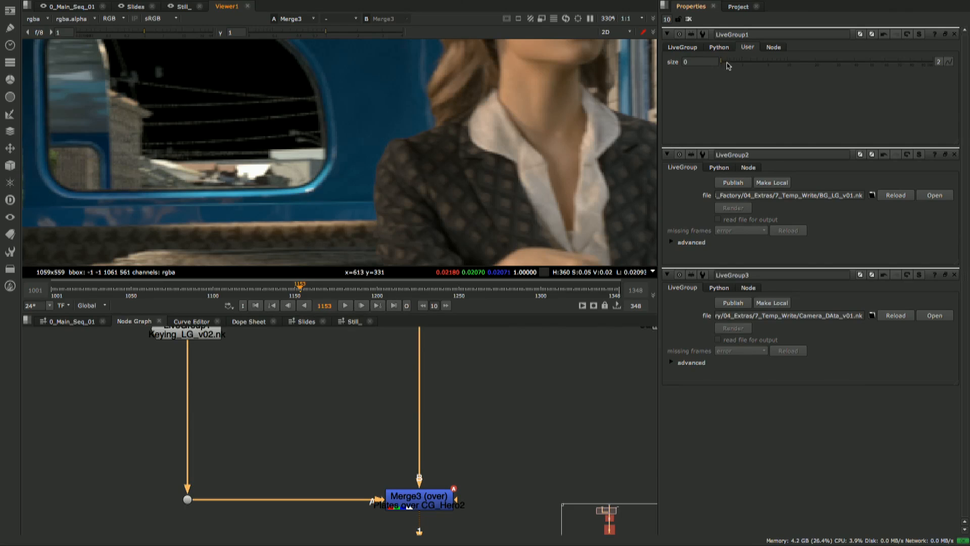
{"action": "left_click_drag", "start_coordinate": [725, 64], "coordinate": [862, 65]}
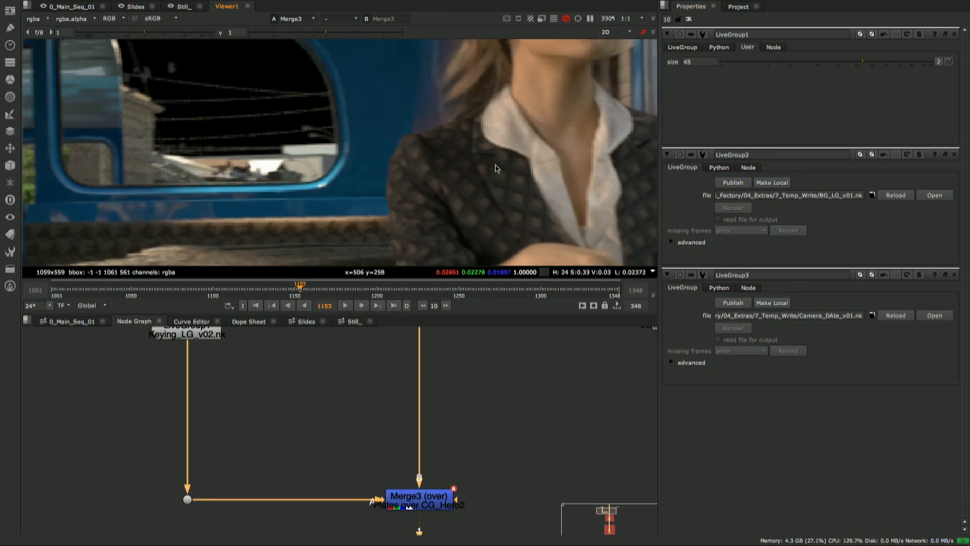
{"action": "scroll", "coordinate": [505, 147], "scroll_direction": "up", "scroll_amount": 3}
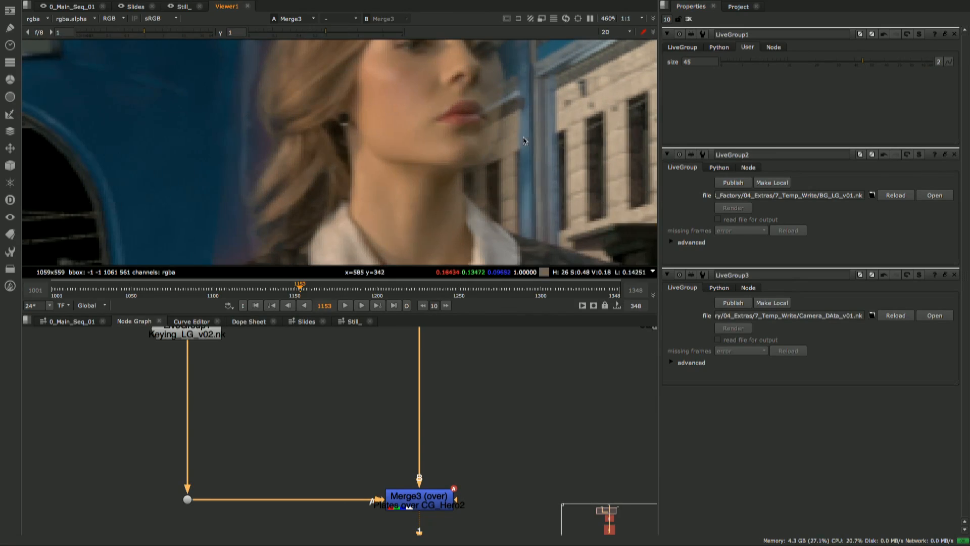
- Lower LiveGroup1's size control to 13.4, trying 24.5 and 28 against the actress's edges along the way
{"action": "left_click_drag", "start_coordinate": [864, 62], "coordinate": [814, 66]}
{"action": "middle_click_drag", "start_coordinate": [572, 245], "coordinate": [409, 154]}
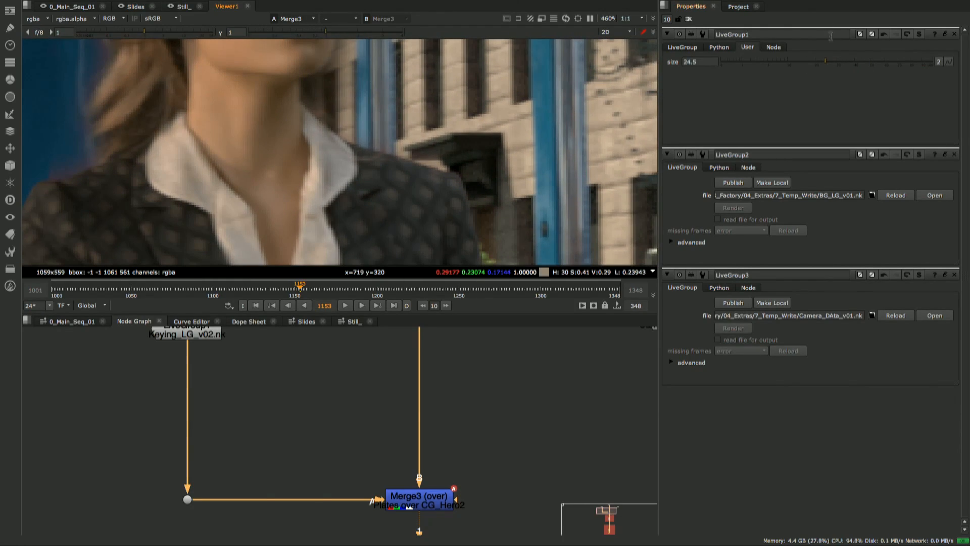
{"action": "mouse_move", "coordinate": [826, 63]}
{"action": "left_mouse_down"}
{"action": "mouse_move", "coordinate": [847, 63]}
{"action": "mouse_move", "coordinate": [833, 64]}
{"action": "left_mouse_up"}
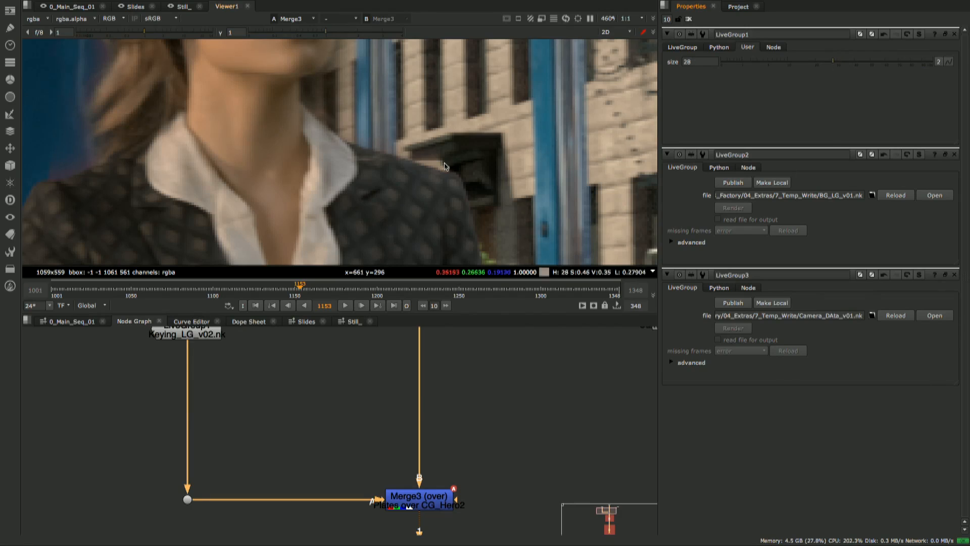
{"action": "middle_click_drag", "start_coordinate": [393, 111], "coordinate": [424, 167]}
{"action": "left_click_drag", "start_coordinate": [838, 64], "coordinate": [798, 61]}
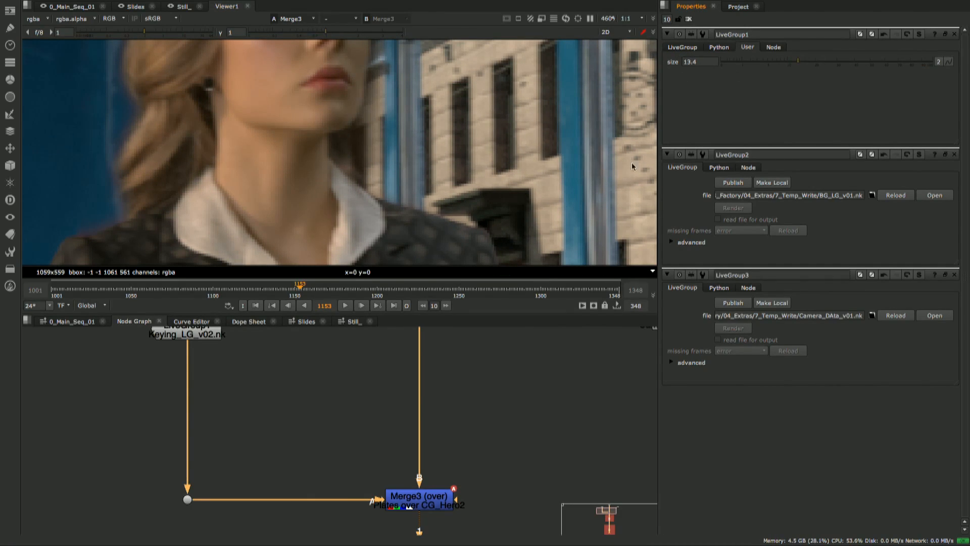
- Review the node graph from the three LiveGroups through Merge3 down to the Effects and dns_0040_Render backdrops
{"action": "middle_click_drag", "start_coordinate": [282, 387], "coordinate": [342, 475]}
{"action": "left_click_drag", "start_coordinate": [161, 393], "coordinate": [215, 438]}
{"action": "left_click_drag", "start_coordinate": [164, 388], "coordinate": [220, 444]}
{"action": "left_click_drag", "start_coordinate": [399, 334], "coordinate": [441, 393]}
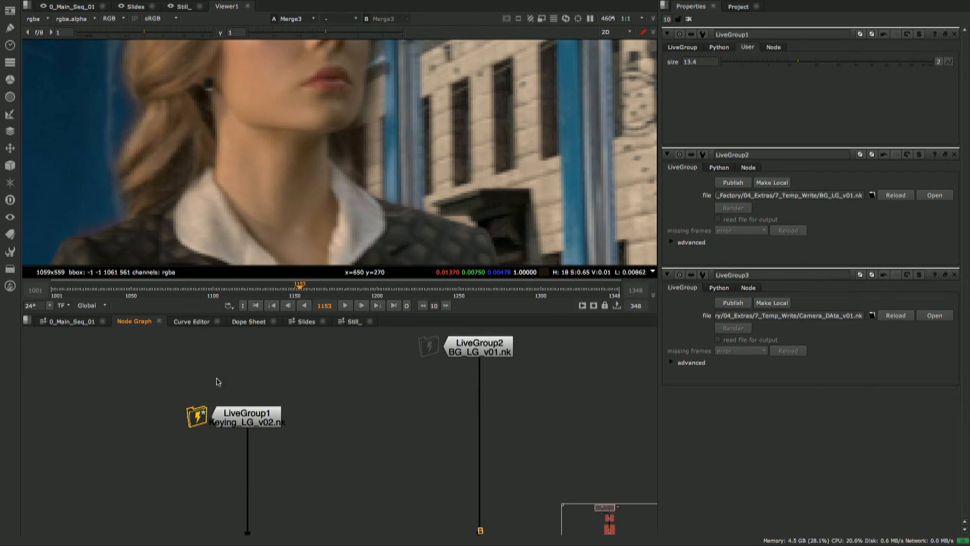
{"action": "left_click_drag", "start_coordinate": [169, 394], "coordinate": [223, 449]}
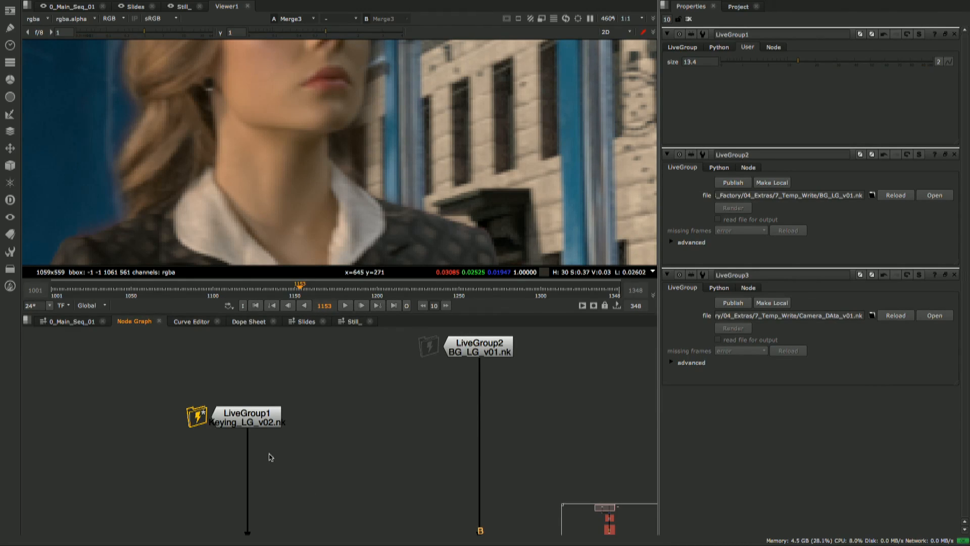
{"action": "scroll", "coordinate": [303, 455], "scroll_direction": "down", "scroll_amount": 5}
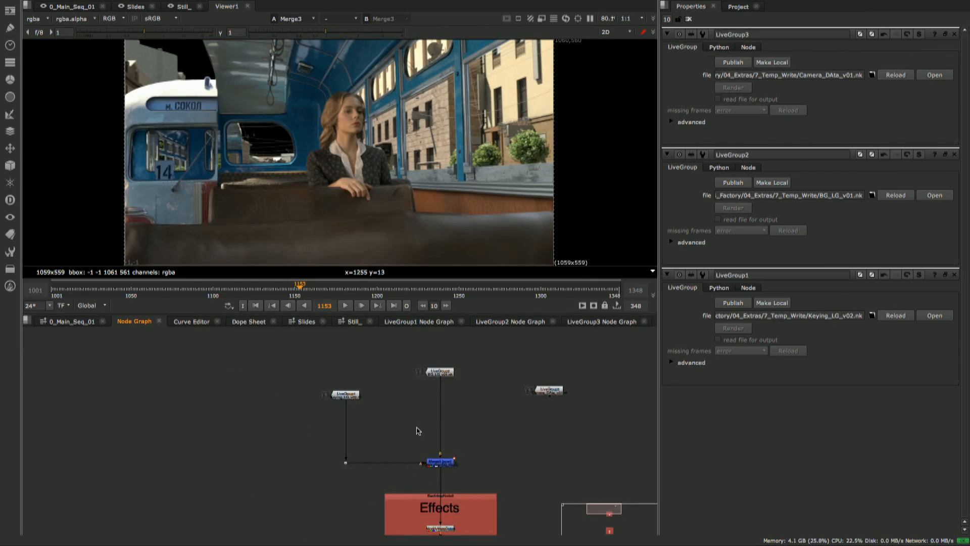
{"action": "scroll", "coordinate": [418, 431], "scroll_direction": "down", "scroll_amount": 4}
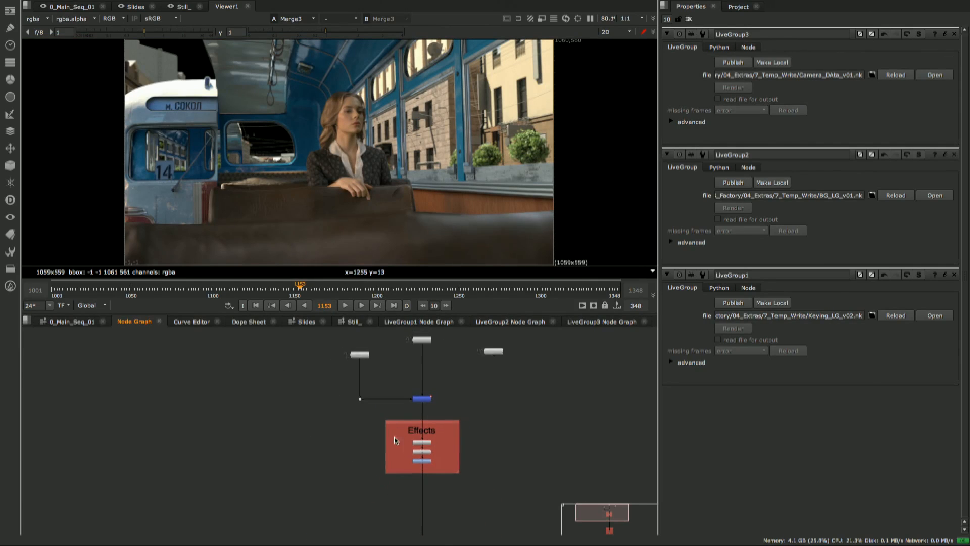
{"action": "scroll", "coordinate": [404, 457], "scroll_direction": "down", "scroll_amount": 3}
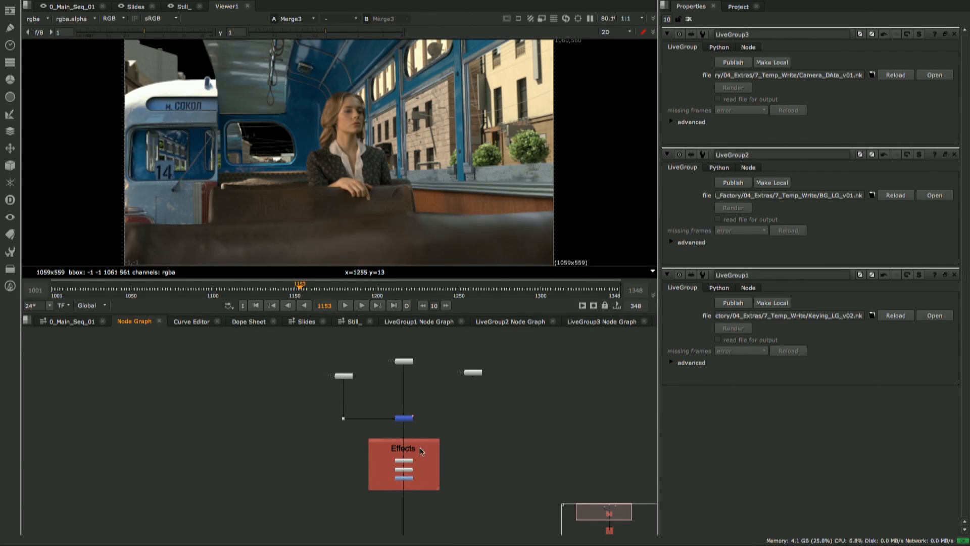
{"action": "middle_click_drag", "start_coordinate": [408, 499], "coordinate": [410, 470]}
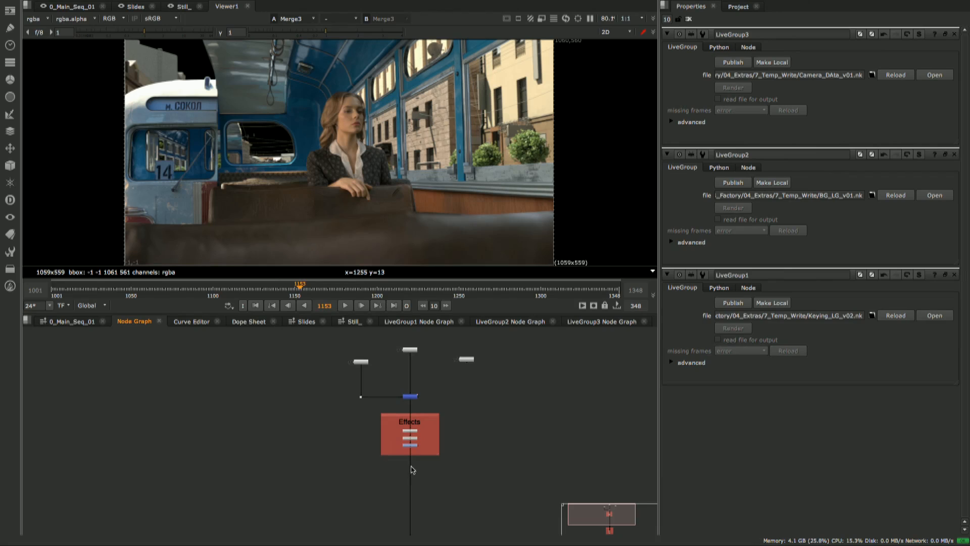
{"action": "scroll", "coordinate": [414, 471], "scroll_direction": "down", "scroll_amount": 2}
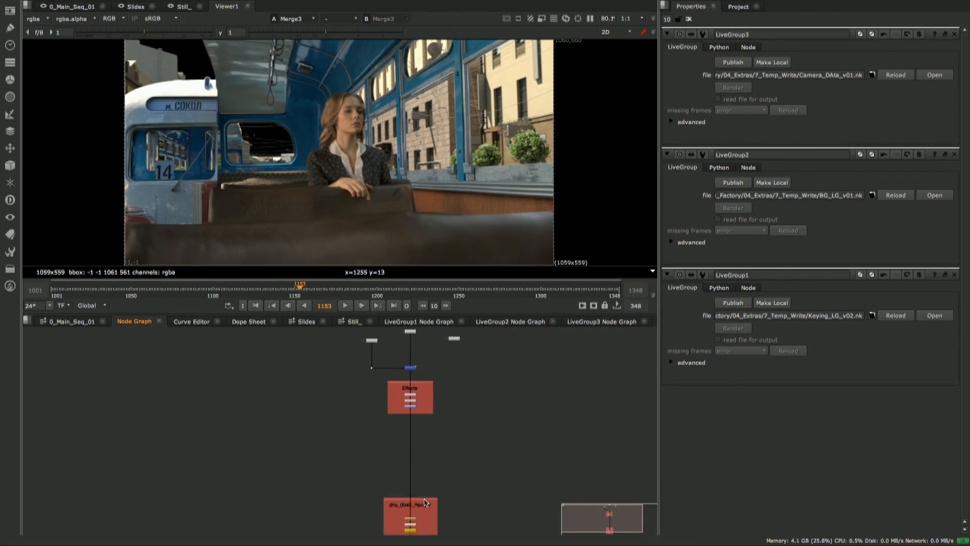
- Move the dns_0040_Render backdrop and its nodes up to just beneath the Effects backdrop in the node graph
{"action": "left_click_drag", "start_coordinate": [428, 499], "coordinate": [429, 435]}
{"action": "middle_click_drag", "start_coordinate": [446, 419], "coordinate": [430, 441]}
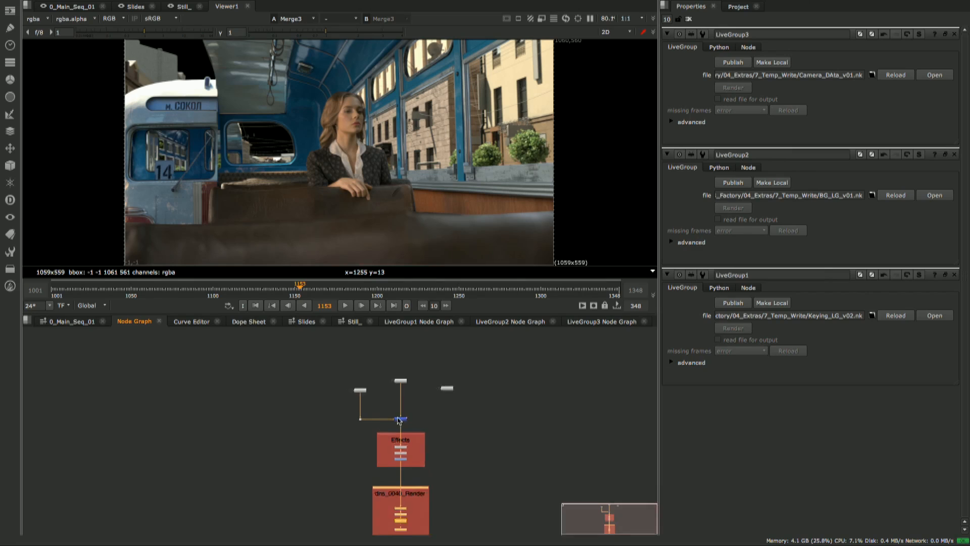
{"action": "scroll", "coordinate": [402, 418], "scroll_direction": "up", "scroll_amount": 2}
{"action": "middle_click_drag", "start_coordinate": [414, 397], "coordinate": [397, 440]}
{"action": "scroll", "coordinate": [396, 440], "scroll_direction": "up", "scroll_amount": 2}
{"action": "left_click_drag", "start_coordinate": [448, 364], "coordinate": [257, 453]}
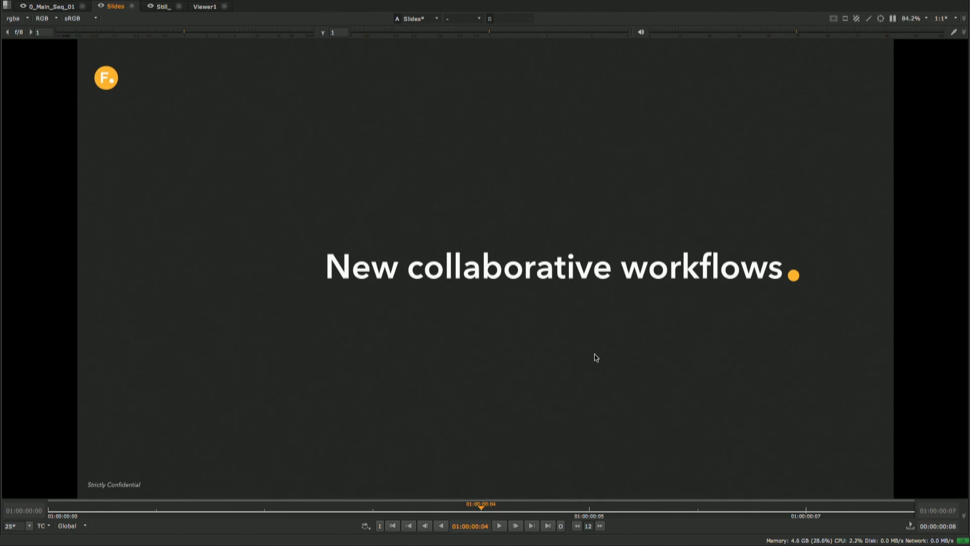
- Advance the Slides sequence two slides to the one on AAF Non-linear Retimes
{"action": "key", "text": "Right"}
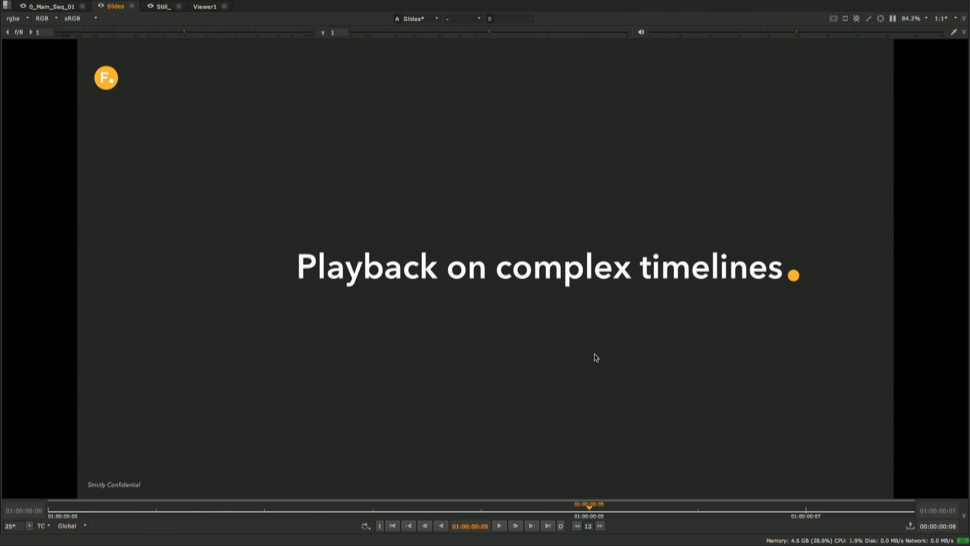
{"action": "key", "text": "Right"}
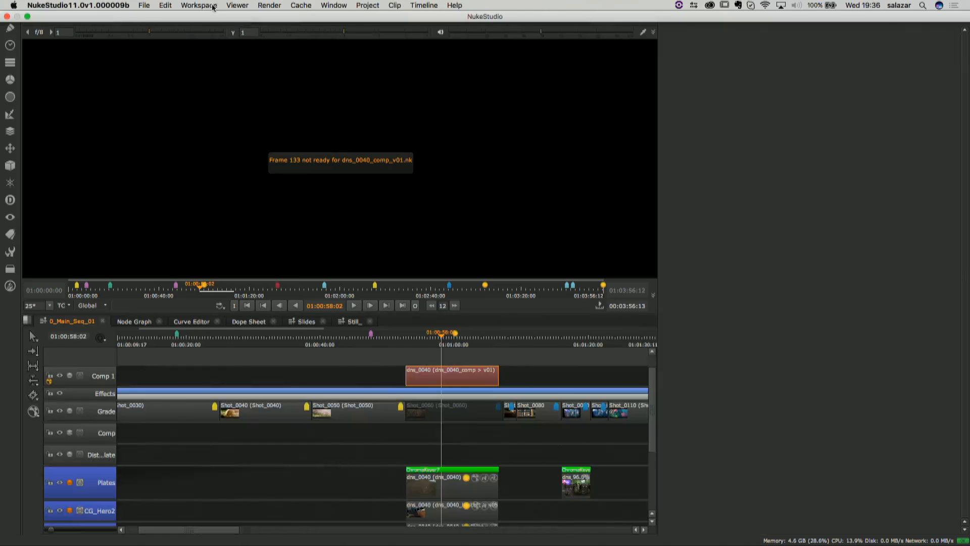
- Switch to the Finishing workspace and open the 1_TimeLine_Disk_Caching sequence from the project bin
{"action": "left_click", "coordinate": [202, 6]}
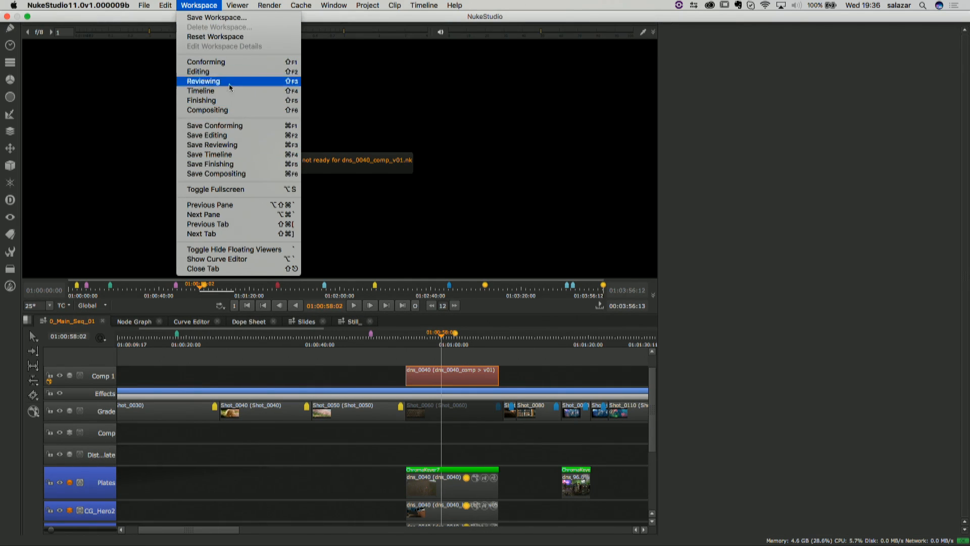
{"action": "left_click", "coordinate": [228, 100]}
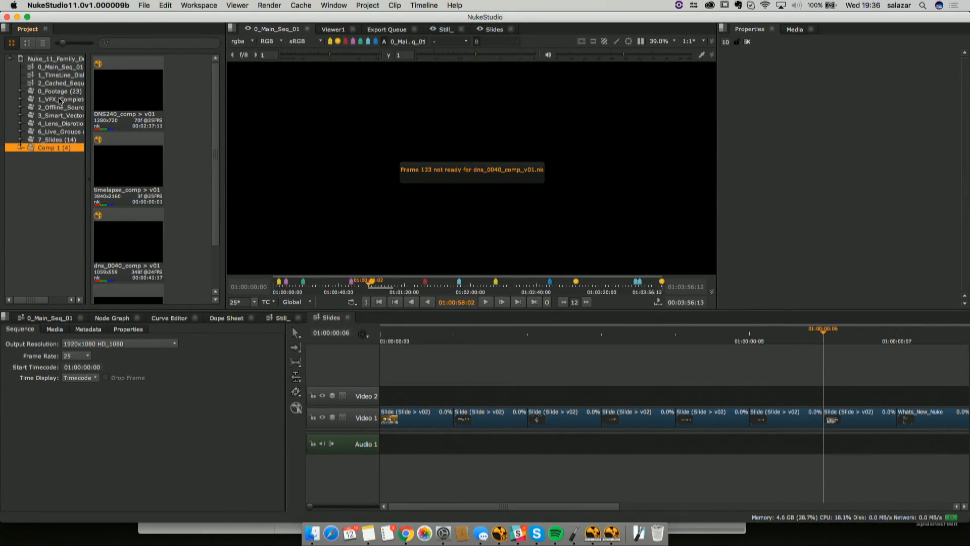
{"action": "left_click", "coordinate": [61, 74]}
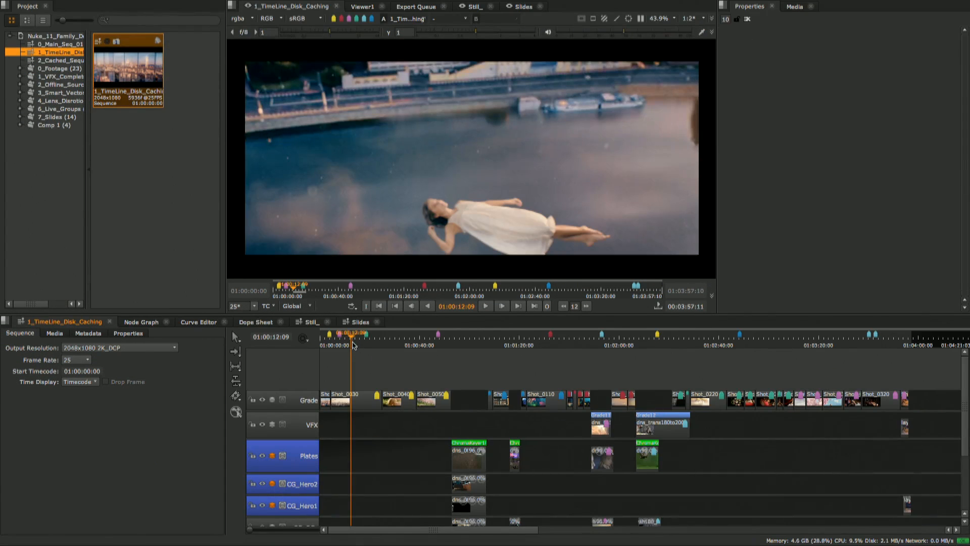
- Select the Grade track's opening shots through Shot_0050 and play the sequence from 01:00:12:14
{"action": "left_click_drag", "start_coordinate": [352, 342], "coordinate": [351, 345]}
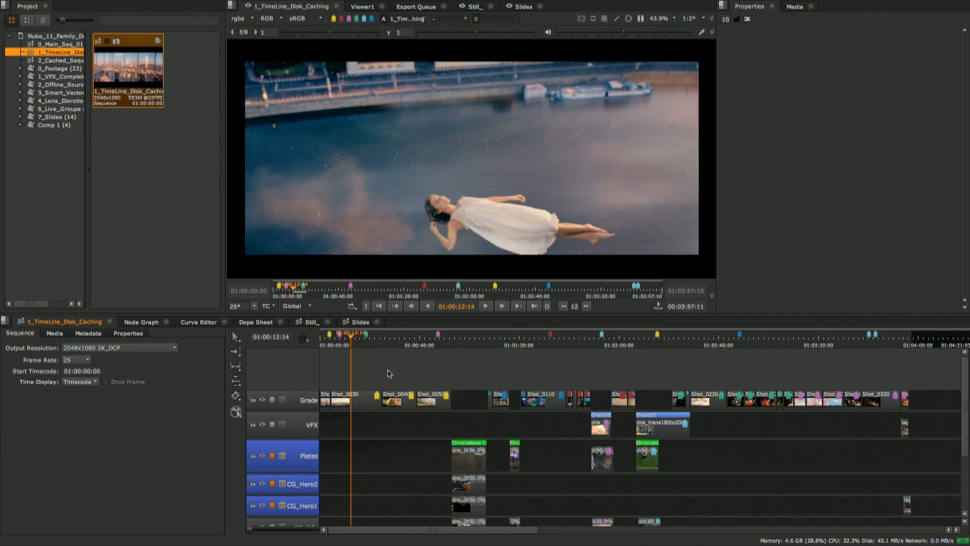
{"action": "left_click_drag", "start_coordinate": [327, 378], "coordinate": [452, 410]}
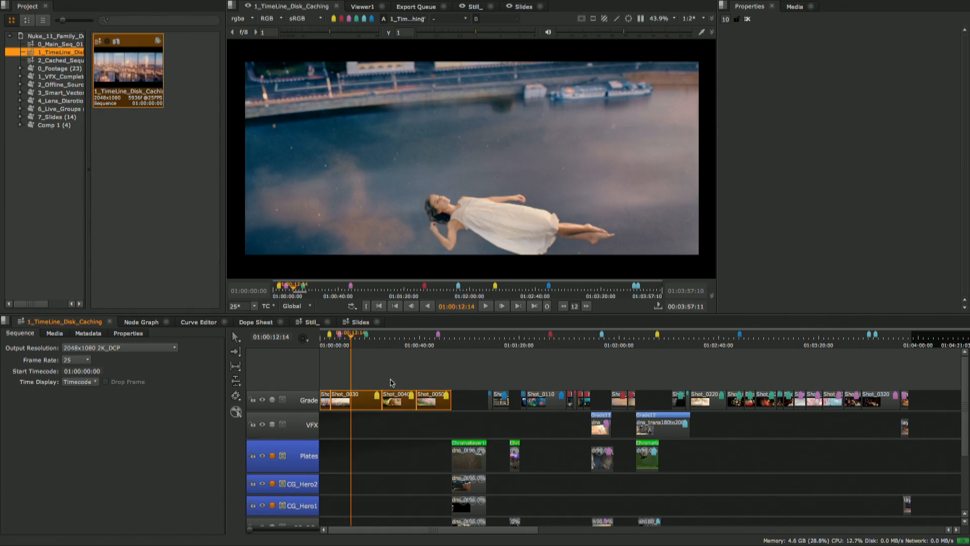
{"action": "key", "text": "space"}
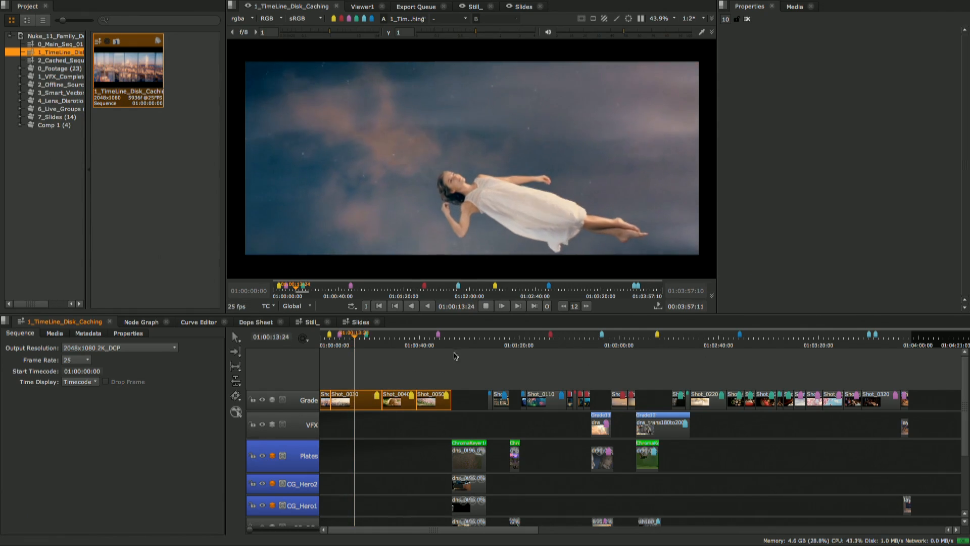
- Stop at 01:00:56:08 and select the stacked dns clips on the Plates, CG_Hero2, CG_Hero1 and CG_BGs tracks
{"action": "left_click", "coordinate": [460, 352]}
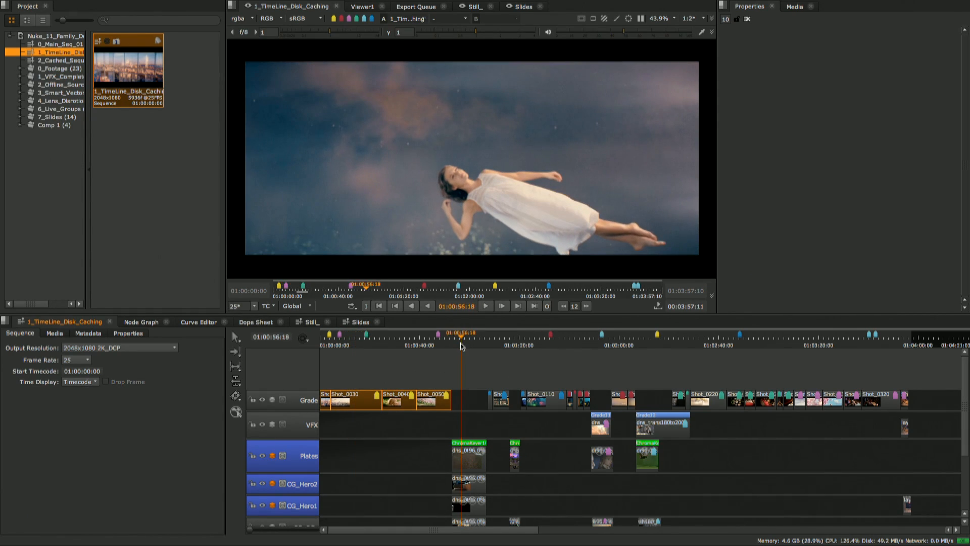
{"action": "scroll", "coordinate": [470, 375], "scroll_direction": "down", "scroll_amount": 3}
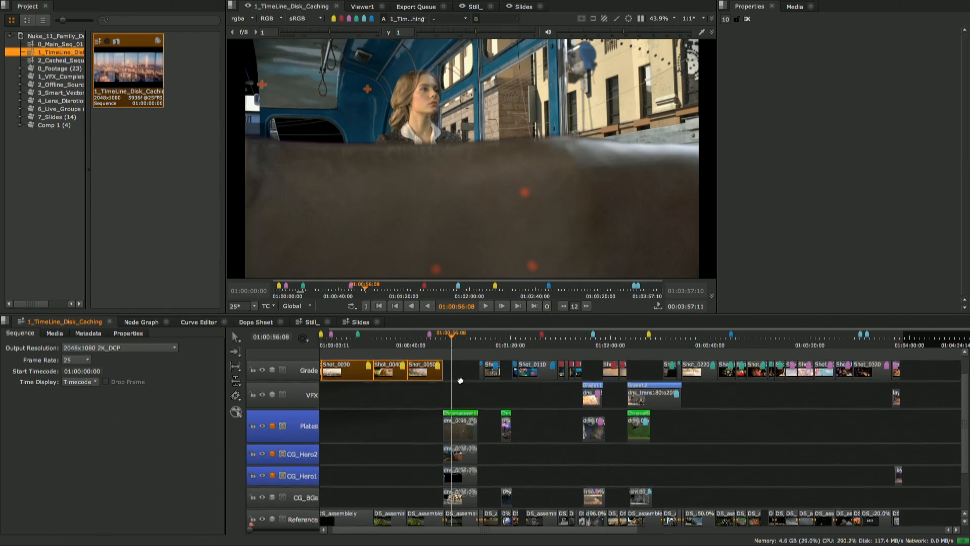
{"action": "scroll", "coordinate": [463, 391], "scroll_direction": "up", "scroll_amount": 3}
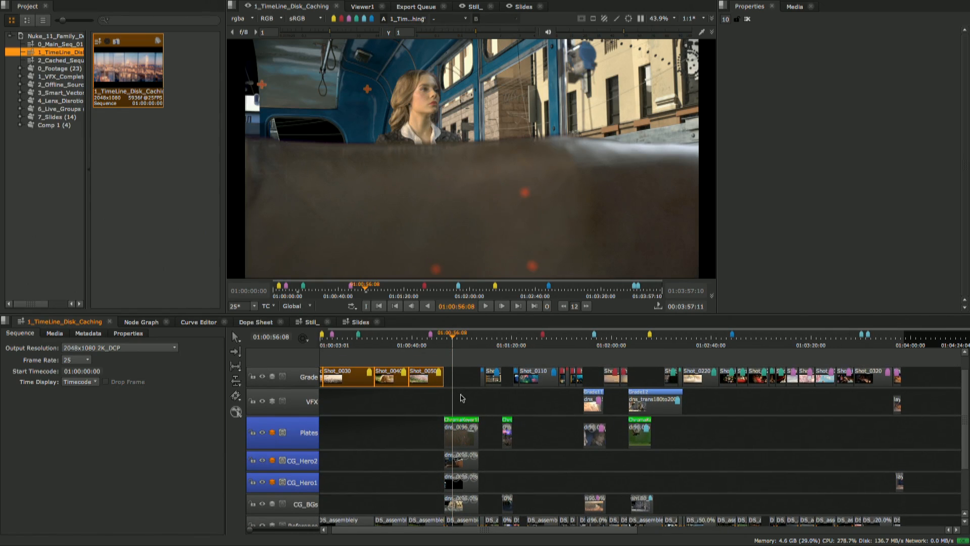
{"action": "scroll", "coordinate": [465, 390], "scroll_direction": "down", "scroll_amount": 2}
{"action": "left_click", "coordinate": [462, 437]}
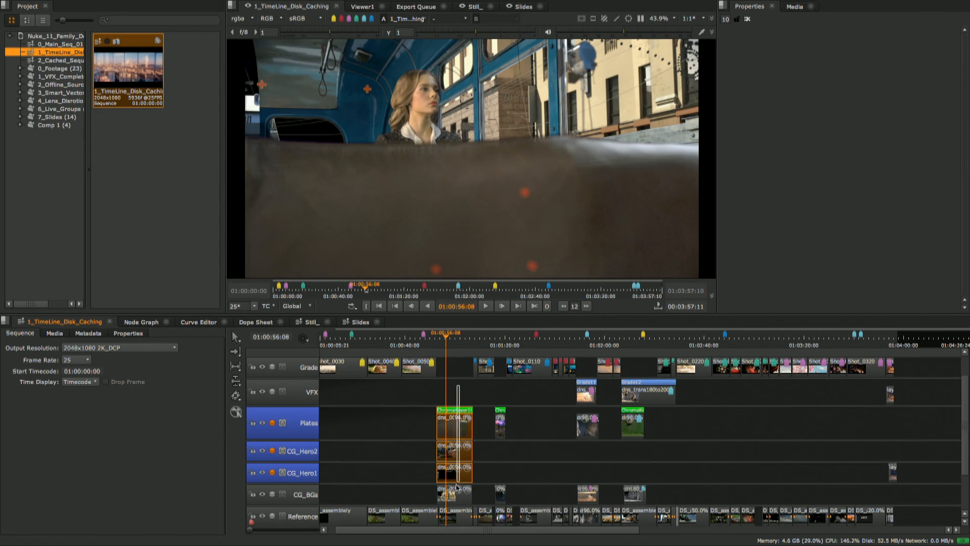
{"action": "scroll", "coordinate": [457, 427], "scroll_direction": "up", "scroll_amount": 2}
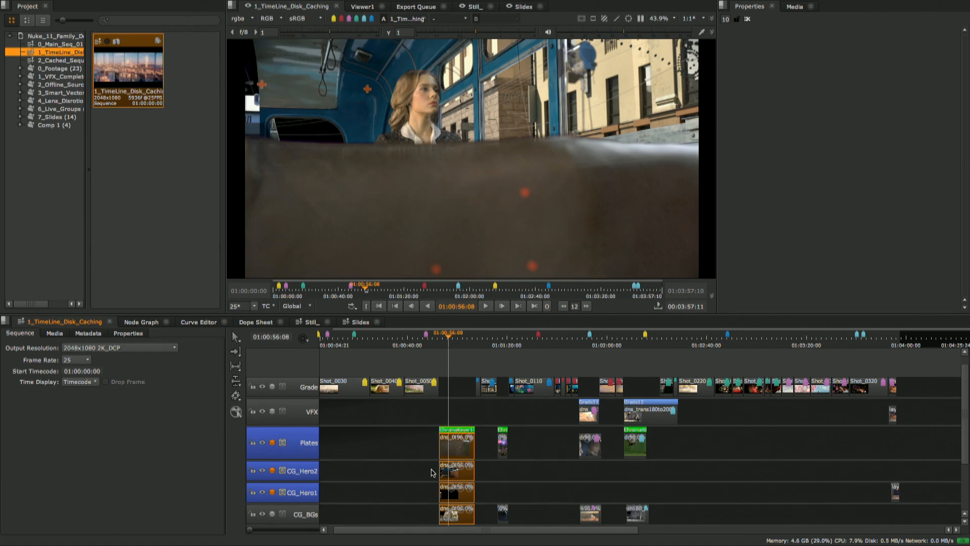
- Play the uncached dns clip stack from 01:00:56:08 to 01:01:00:07 to check its playback speed
{"action": "mouse_move", "coordinate": [403, 457]}
{"action": "middle_mouse_down"}
{"action": "mouse_move", "coordinate": [400, 447]}
{"action": "mouse_move", "coordinate": [405, 461]}
{"action": "middle_mouse_up"}
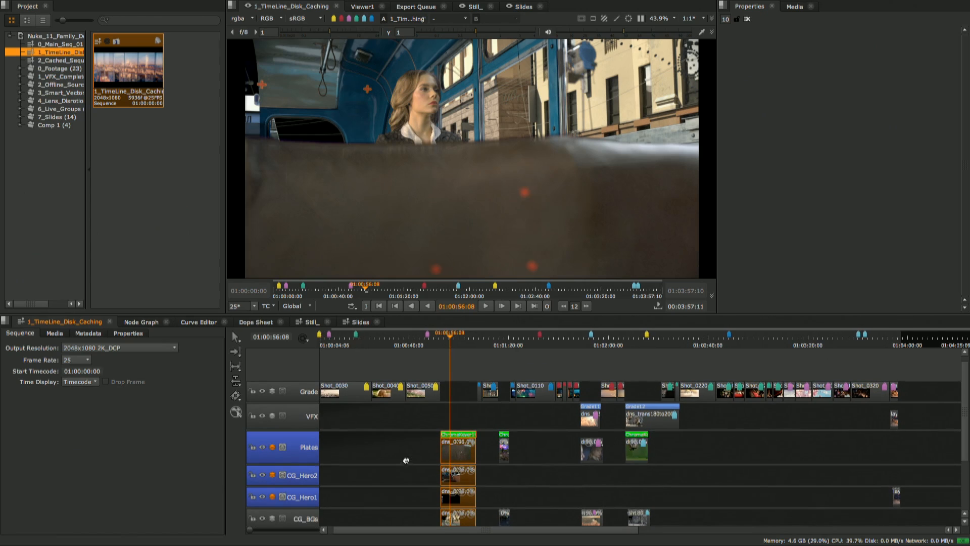
{"action": "scroll", "coordinate": [407, 461], "scroll_direction": "down", "scroll_amount": 1}
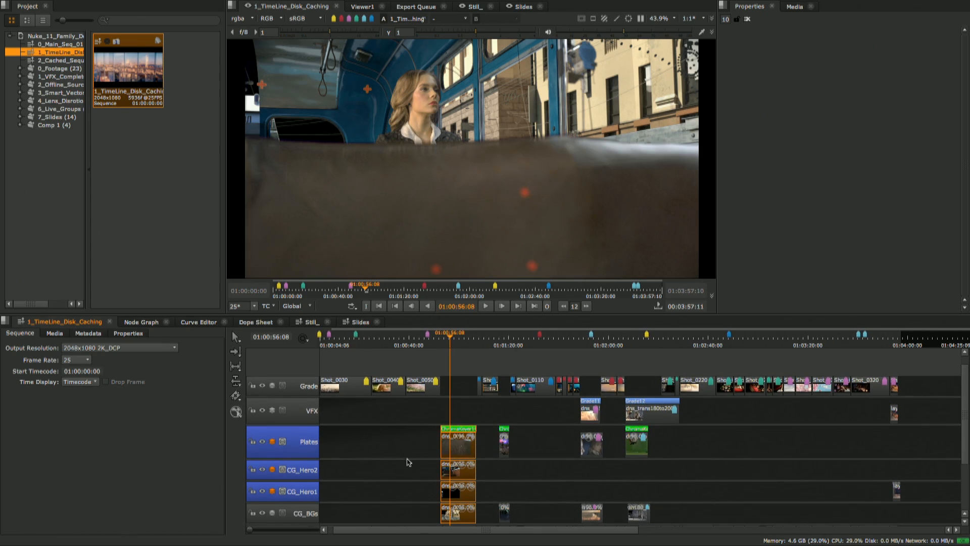
{"action": "middle_click_drag", "start_coordinate": [411, 459], "coordinate": [408, 461]}
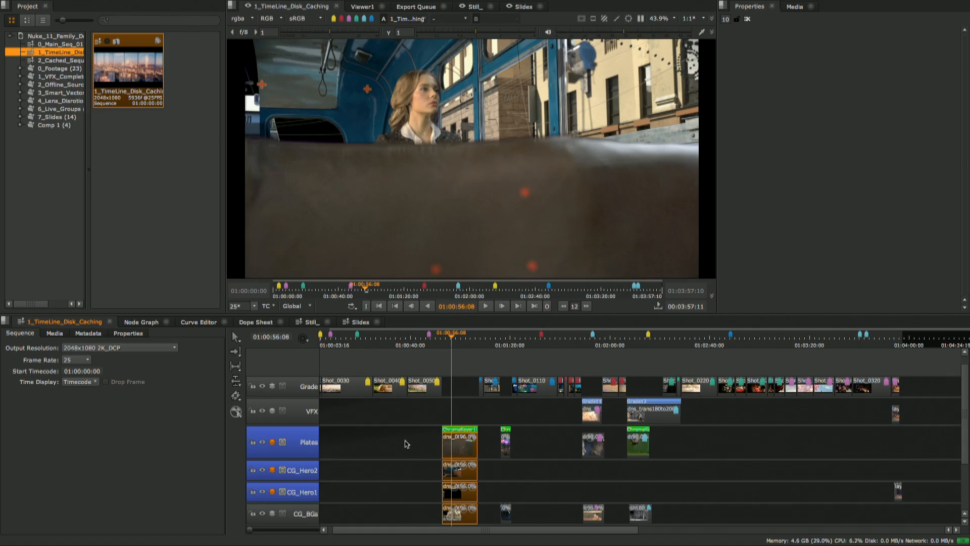
{"action": "key", "text": "space"}
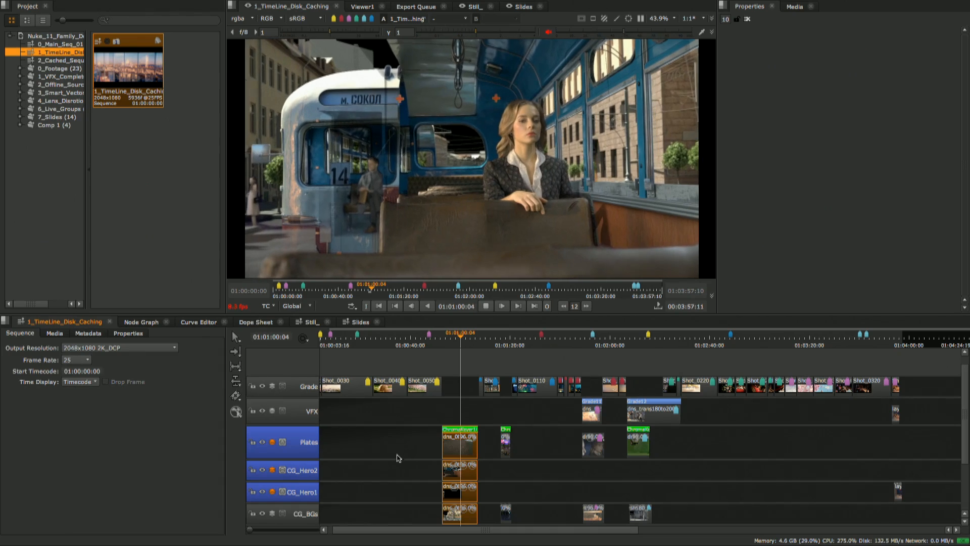
{"action": "key", "text": "space"}
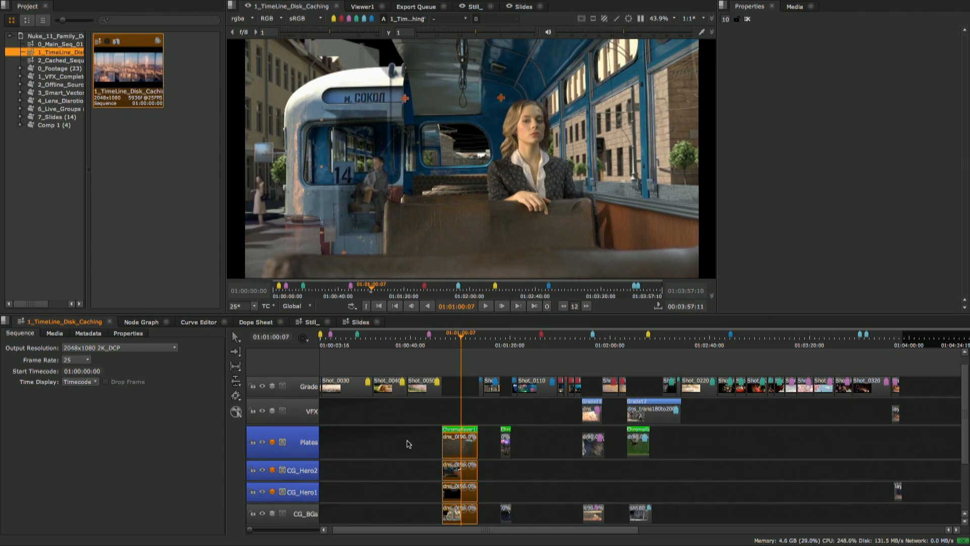
- Reselect the dns clips stacked from Plates to CG_BGs at 01:00:58:04, and view the timeline's sequence cache options
{"action": "left_click", "coordinate": [457, 344]}
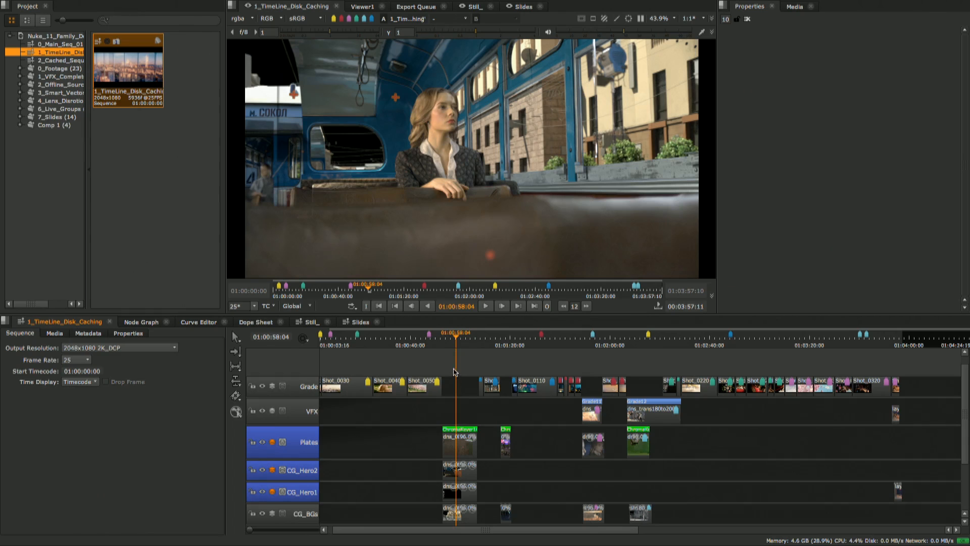
{"action": "left_click_drag", "start_coordinate": [462, 413], "coordinate": [457, 520]}
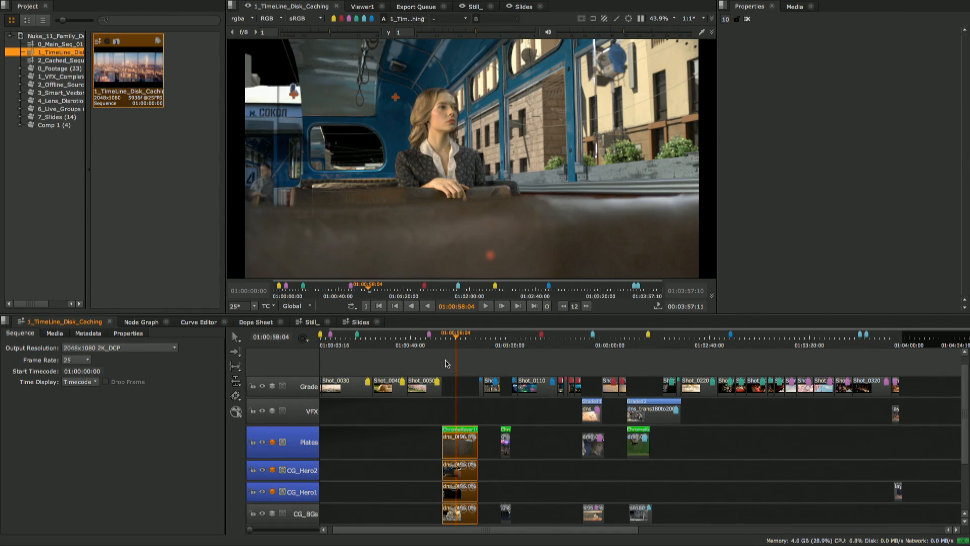
{"action": "left_click", "coordinate": [306, 341]}
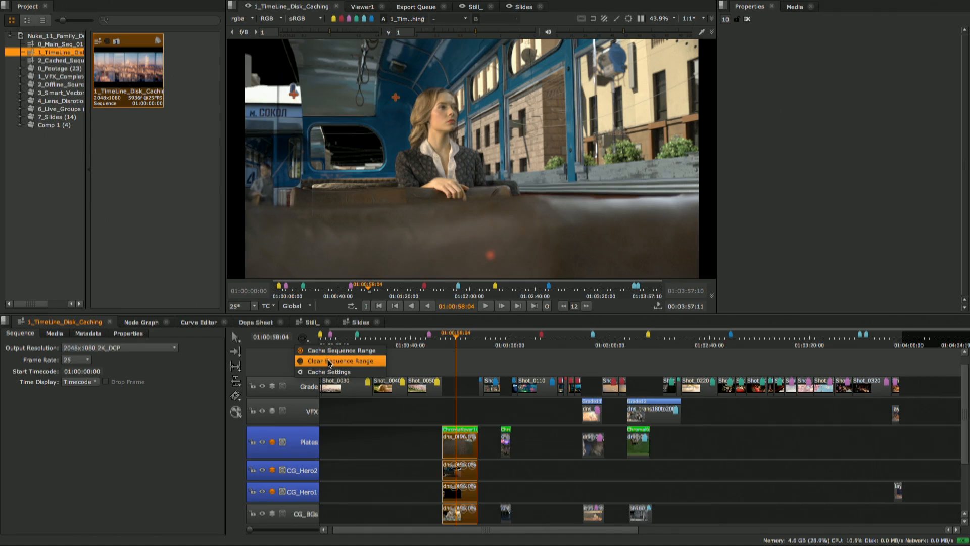
{"action": "left_click", "coordinate": [444, 358]}
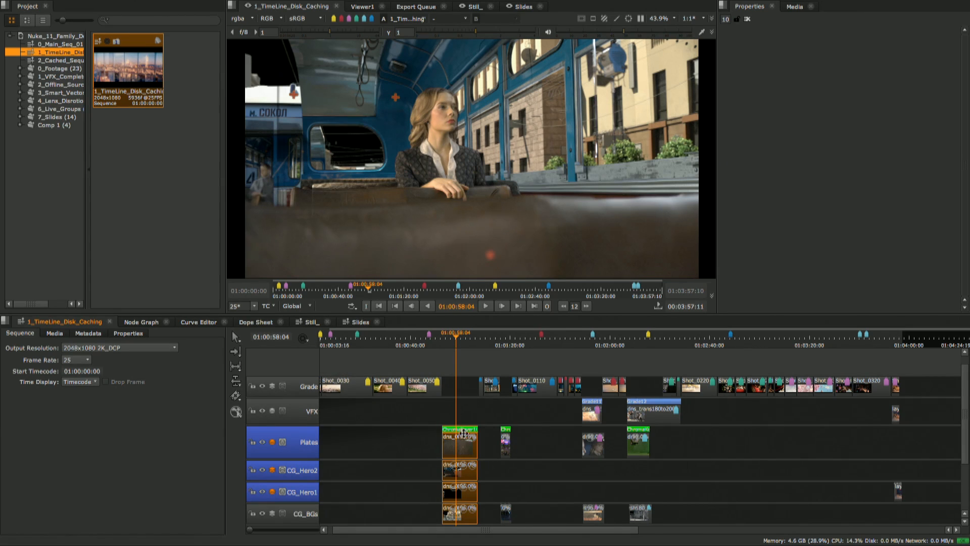
- Disk-cache the selected shot ranges of the stacked dns clips
{"action": "right_click", "coordinate": [462, 447]}
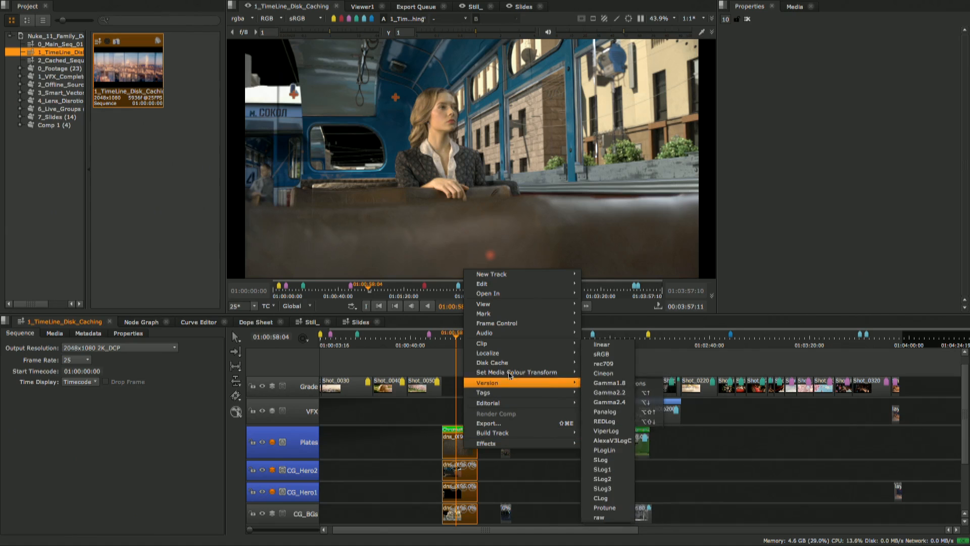
{"action": "mouse_move", "coordinate": [509, 362]}
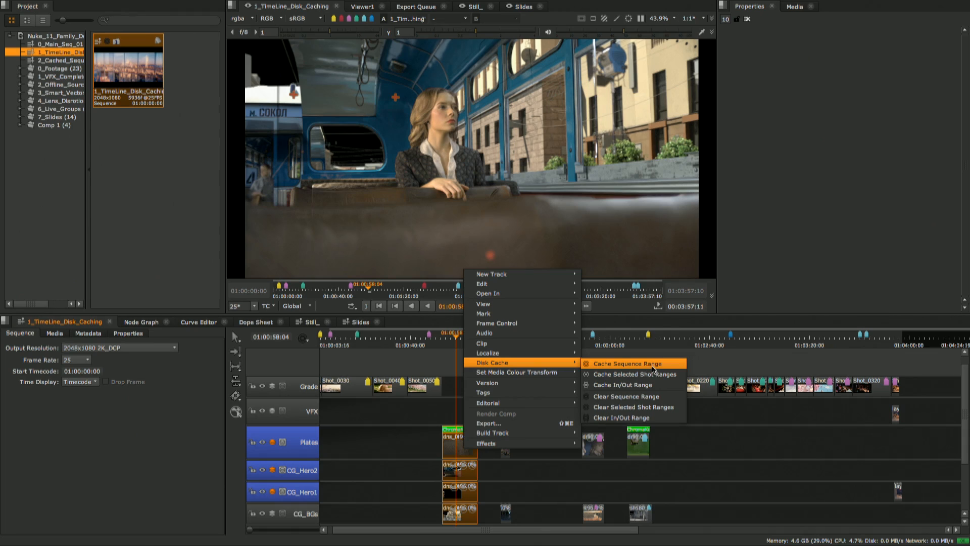
{"action": "left_click", "coordinate": [626, 376]}
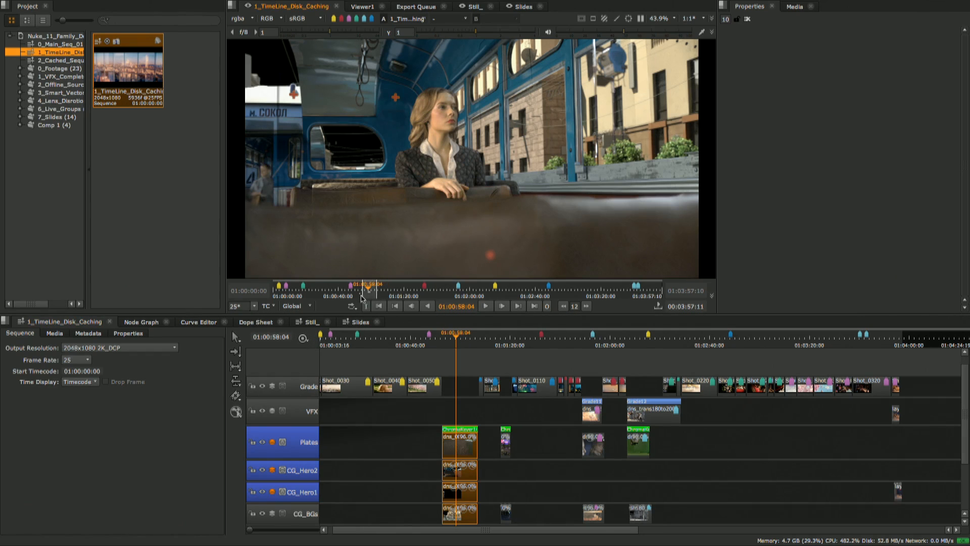
- Focus the viewer's time range on the cached dns shot and play it from 01:00:53:12 to 01:01:02:15
{"action": "middle_click_drag", "start_coordinate": [361, 296], "coordinate": [355, 296]}
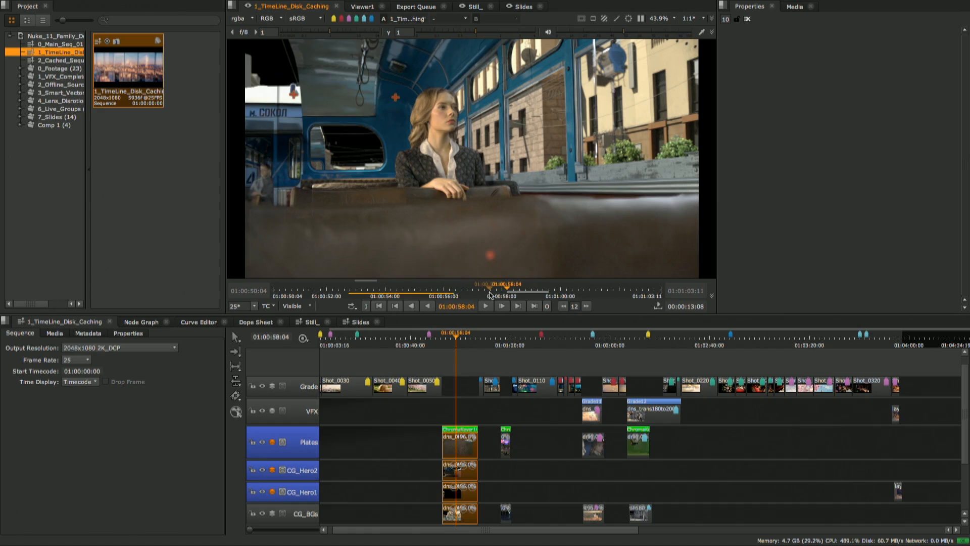
{"action": "mouse_move", "coordinate": [454, 292]}
{"action": "left_mouse_down"}
{"action": "mouse_move", "coordinate": [380, 291]}
{"action": "mouse_move", "coordinate": [439, 293]}
{"action": "left_mouse_up"}
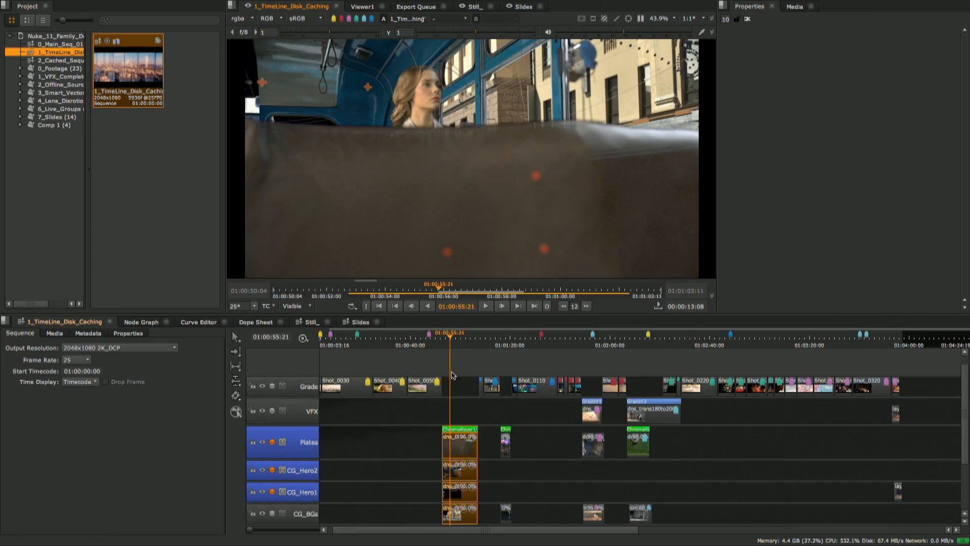
{"action": "left_click", "coordinate": [444, 341]}
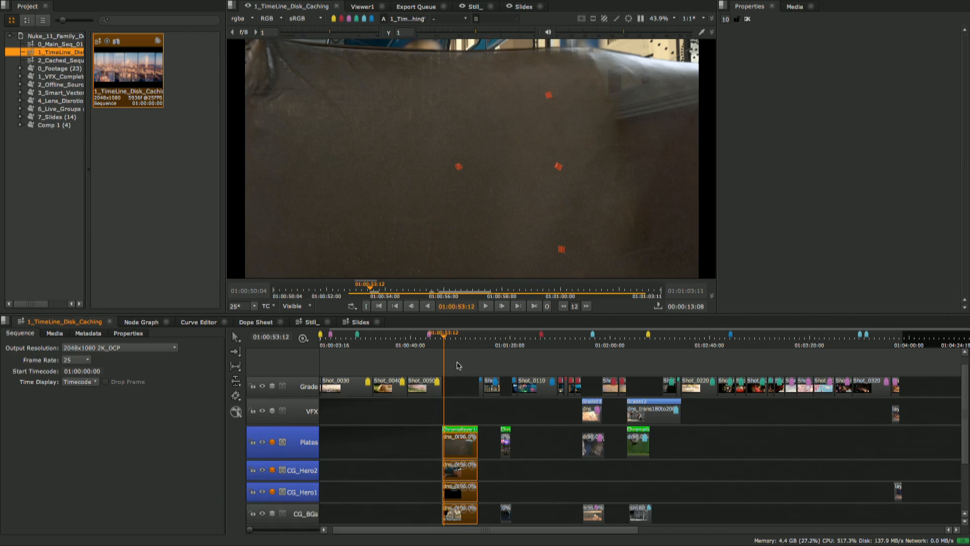
{"action": "key", "text": "space"}
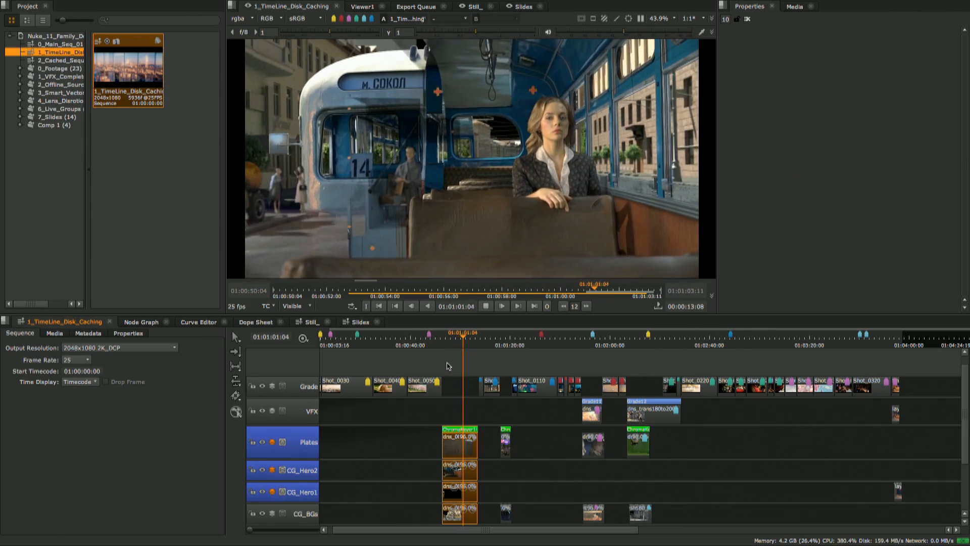
{"action": "key", "text": "space"}
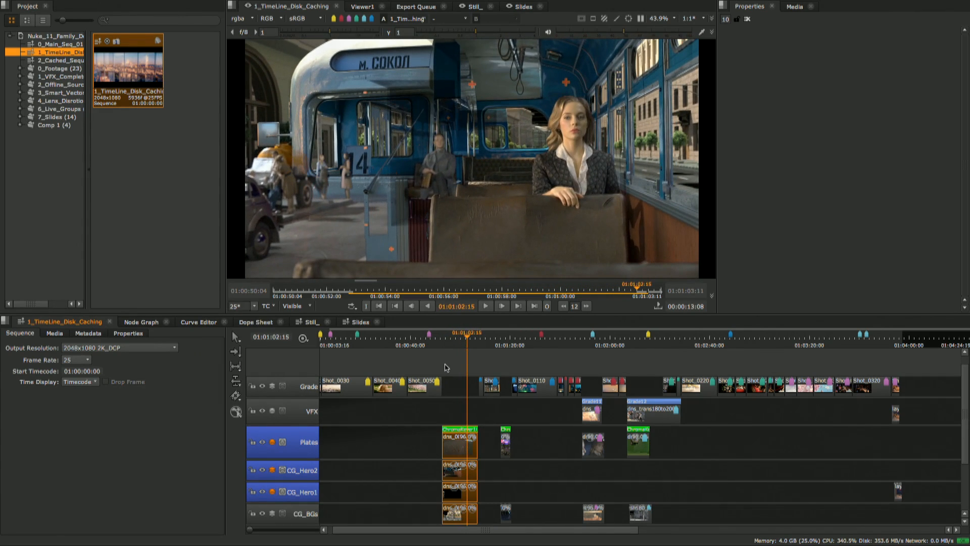